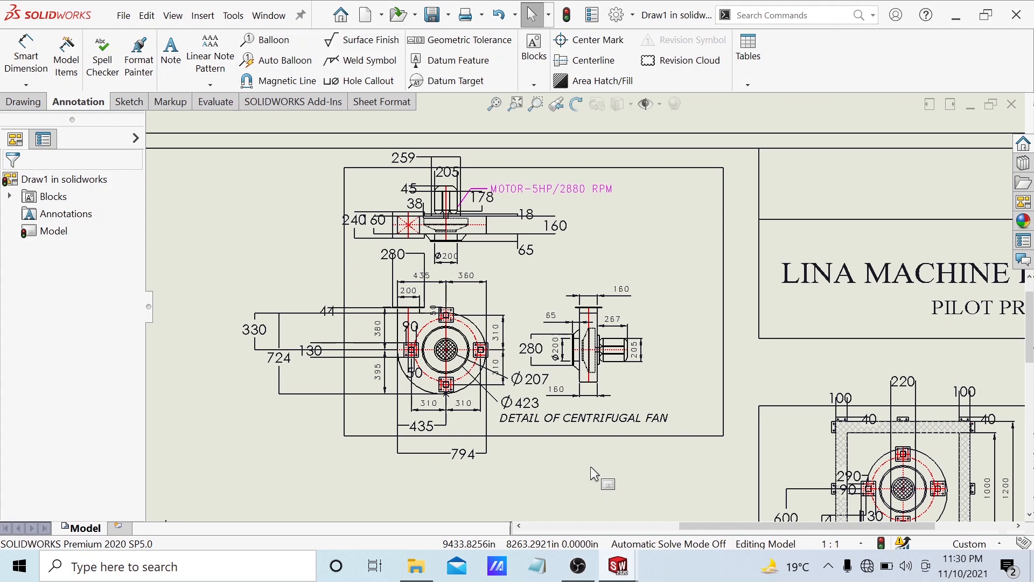
Step: Examine the views and dimensions of the centrifugal fan detail in the drawing
scroll(413, 337, "up", 4)
scroll(495, 286, "down", 3)
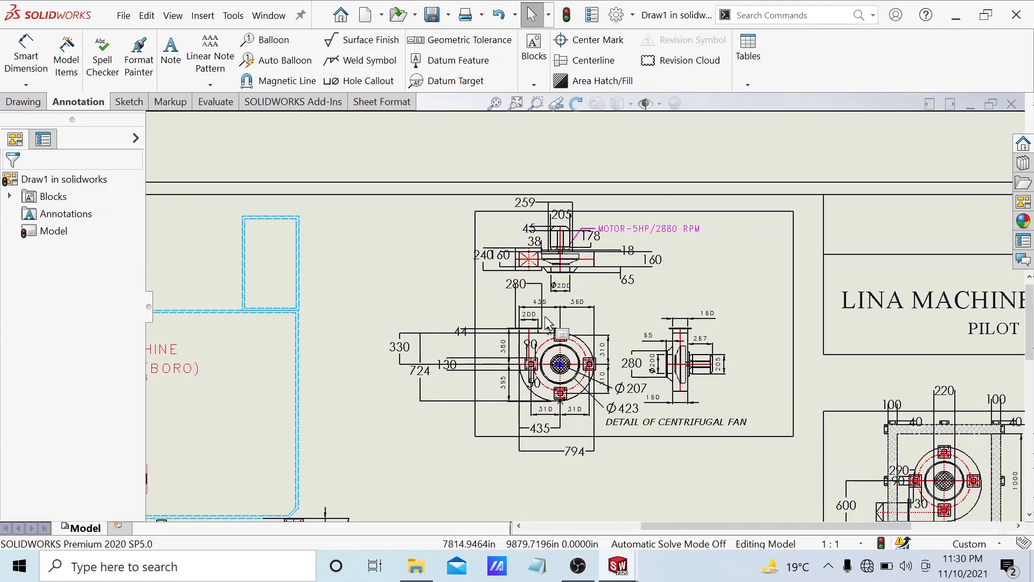
scroll(563, 404, "down", 3)
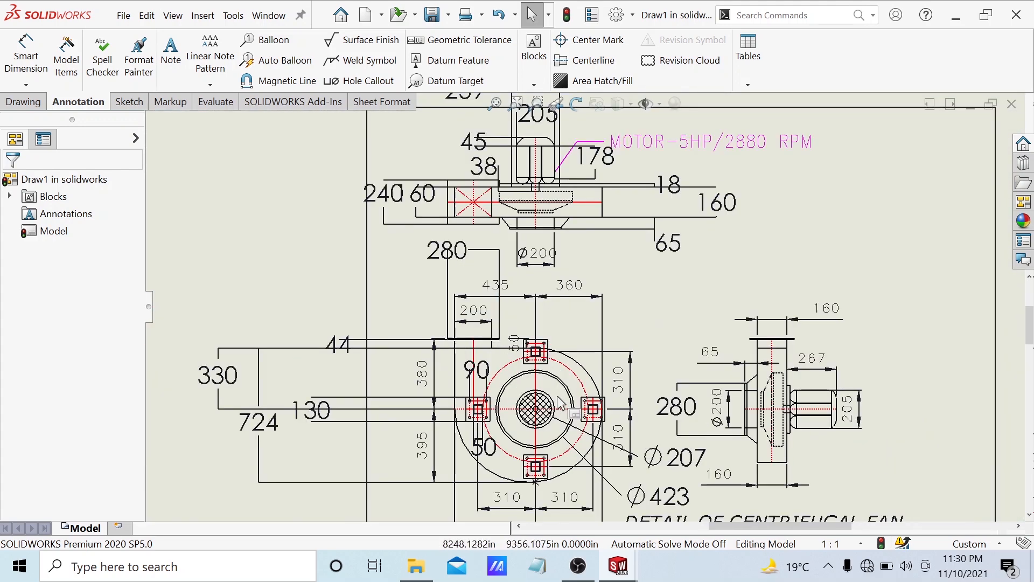
scroll(560, 403, "down", 1)
scroll(560, 403, "up", 1)
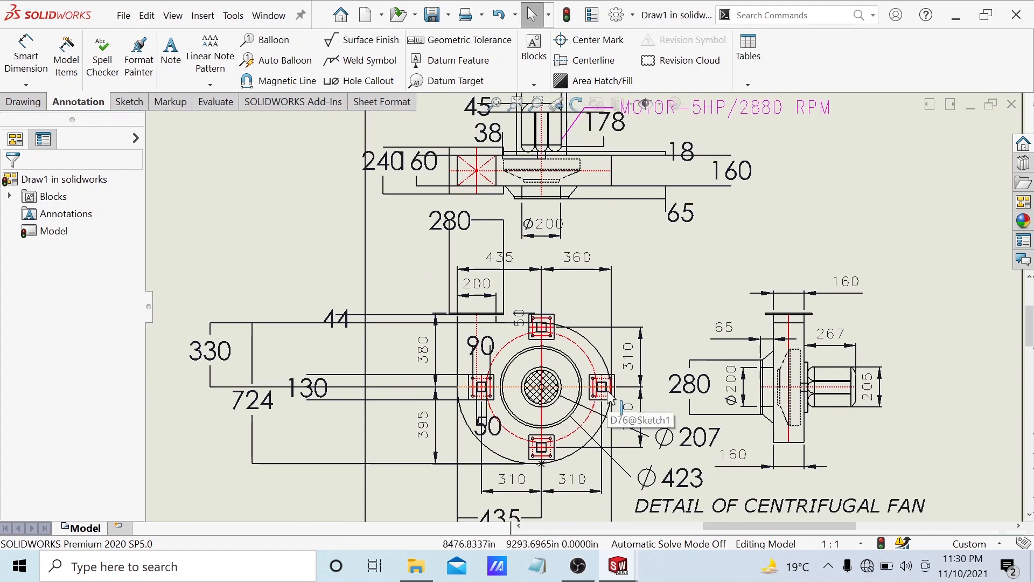
scroll(612, 400, "up", 1)
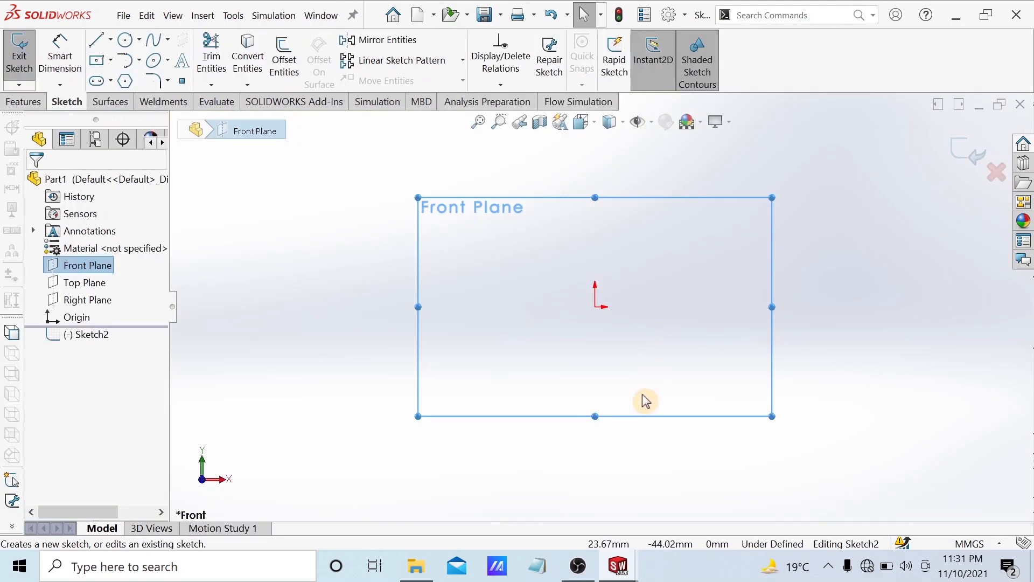
Step: Switch to the fan drawing and examine the front view's housing, circle, mounting plate and outlet dimensions
mouse_move(620, 574)
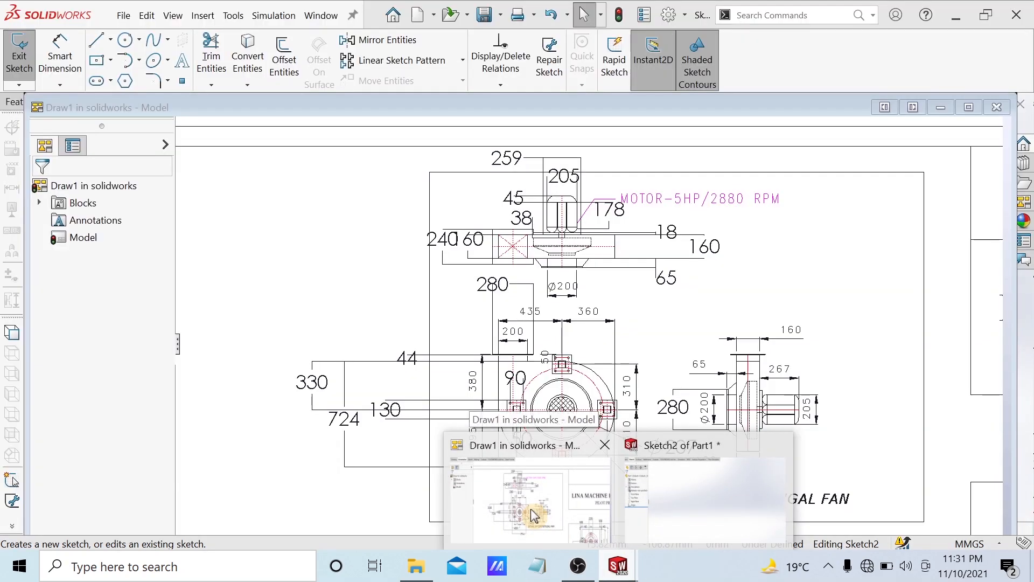
left_click(531, 508)
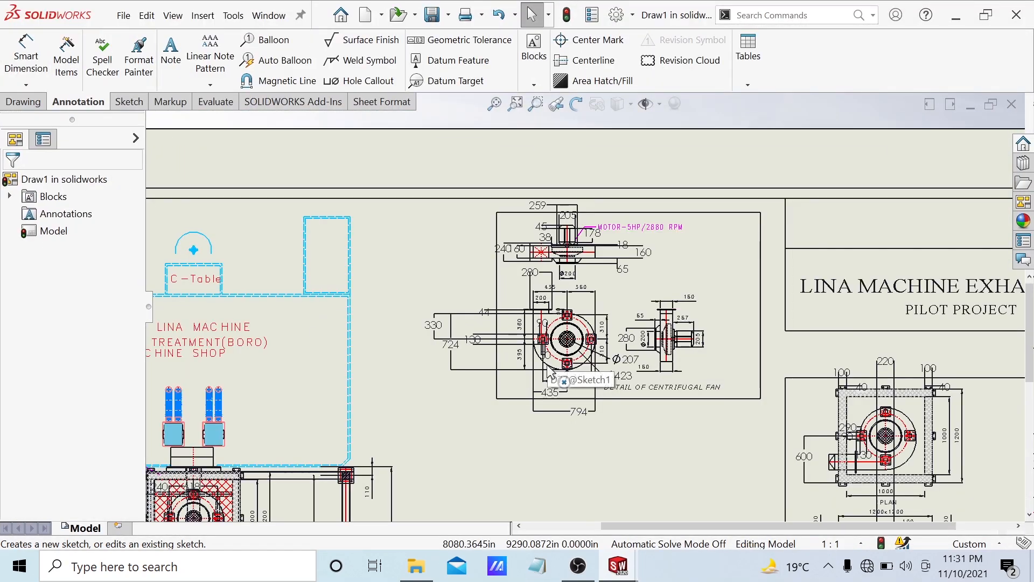
scroll(550, 372, "up", 2)
scroll(568, 334, "down", 6)
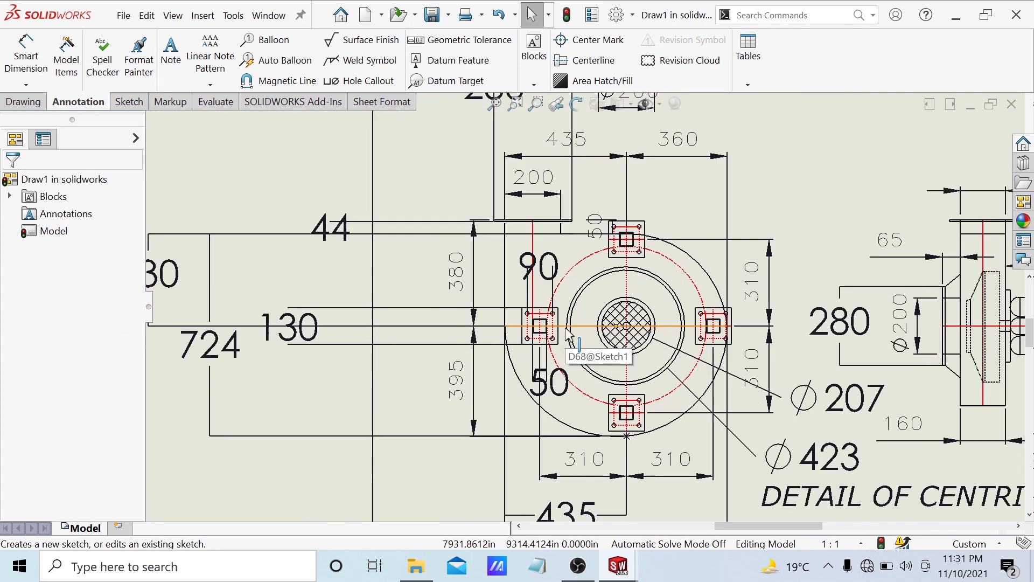
scroll(563, 333, "down", 1)
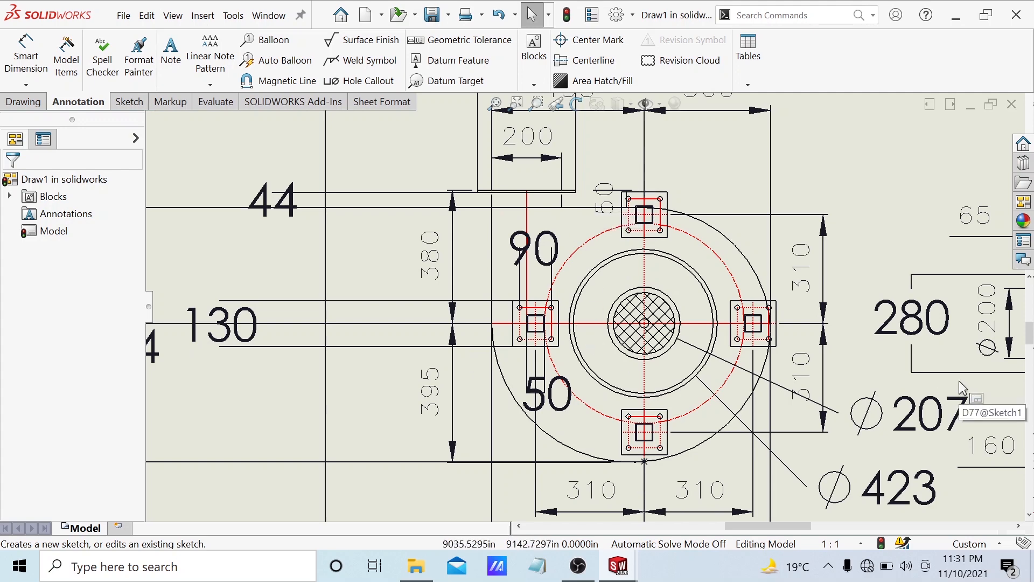
scroll(834, 354, "down", 2)
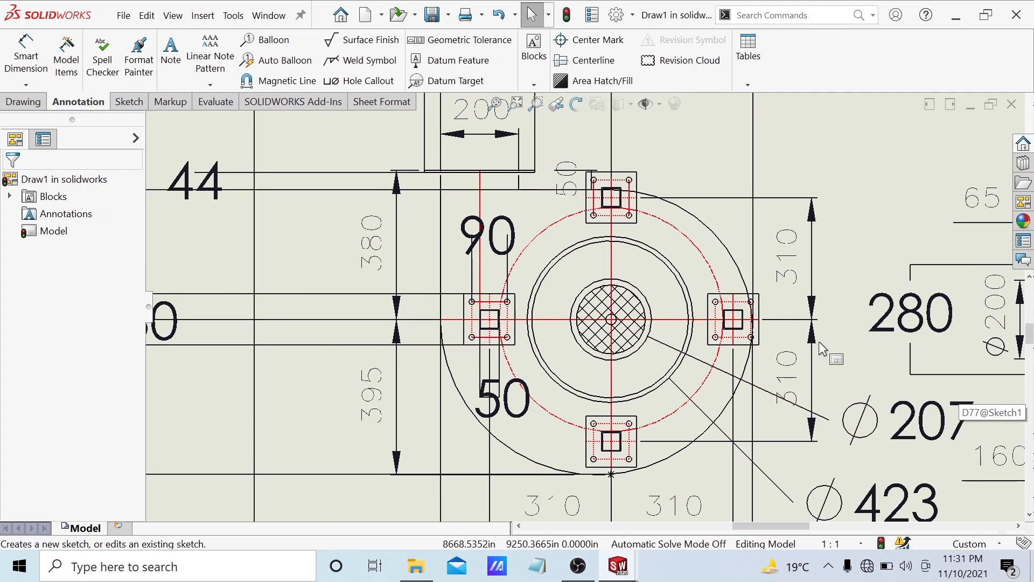
scroll(614, 355, "down", 2)
scroll(613, 353, "up", 4)
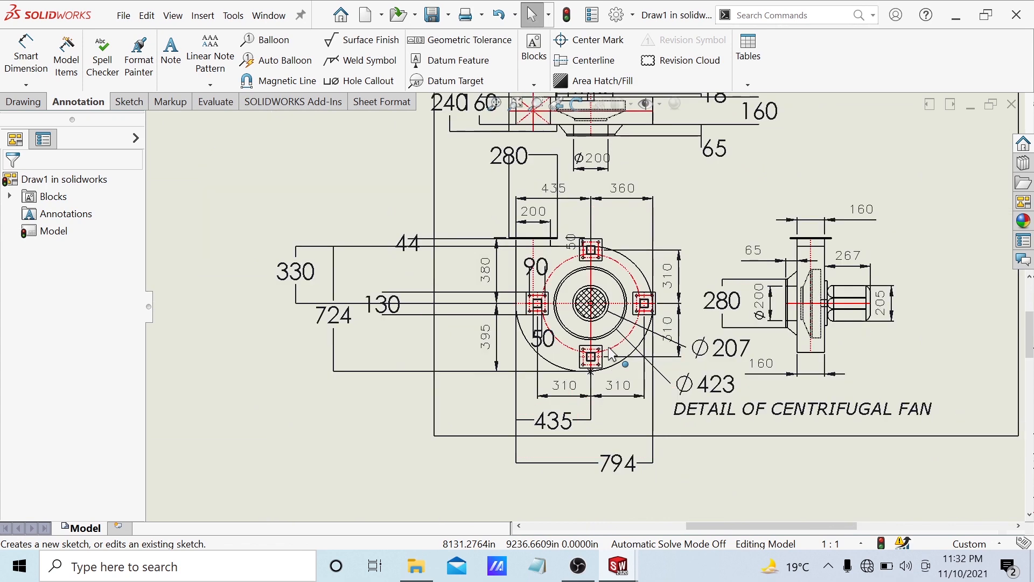
Step: Switch to the part's Front Plane sketch and draw a horizontal line about 67 mm long just below the origin
mouse_move(618, 565)
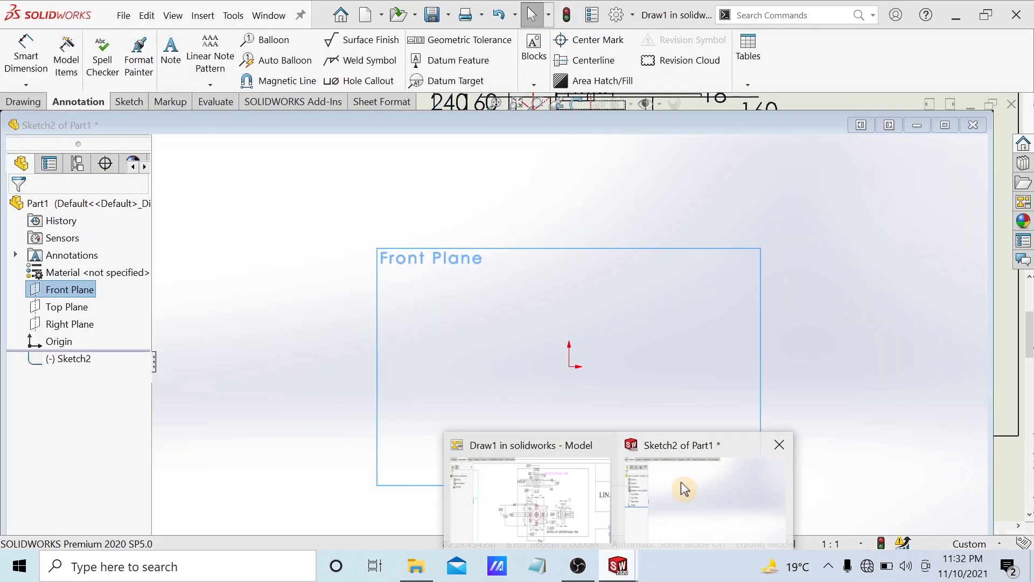
left_click(681, 482)
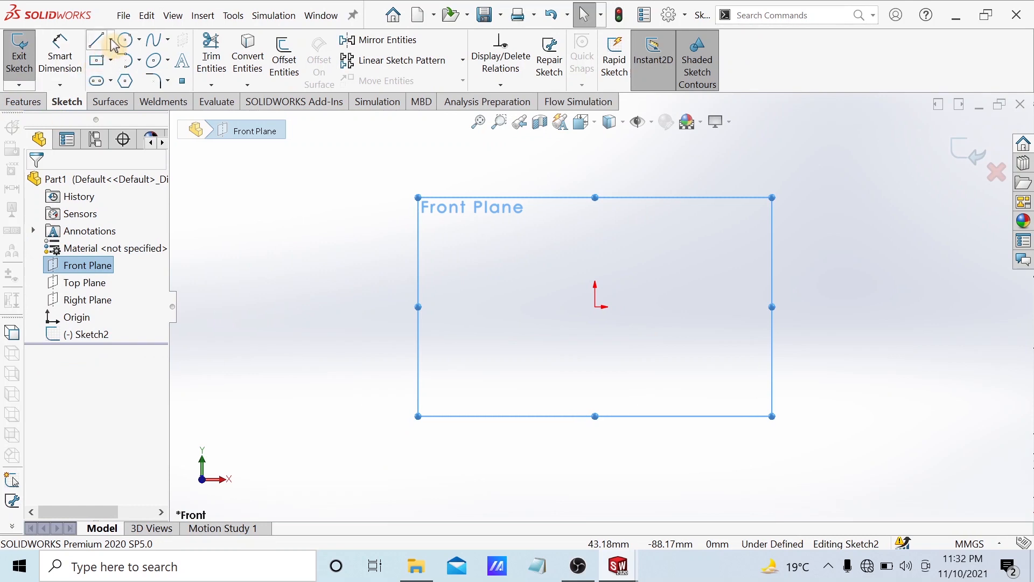
left_click(111, 41)
left_click(119, 60)
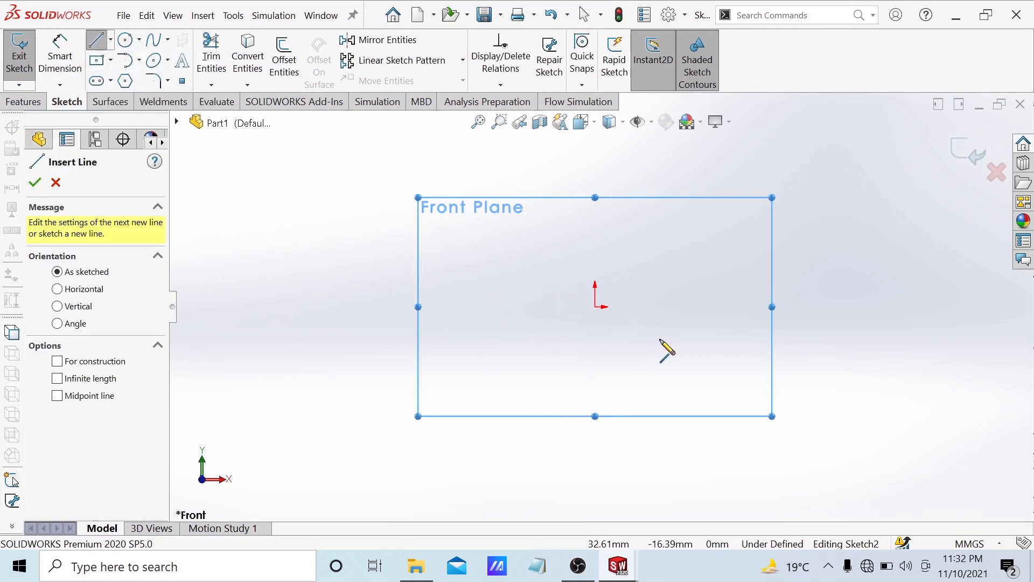
left_click(570, 336)
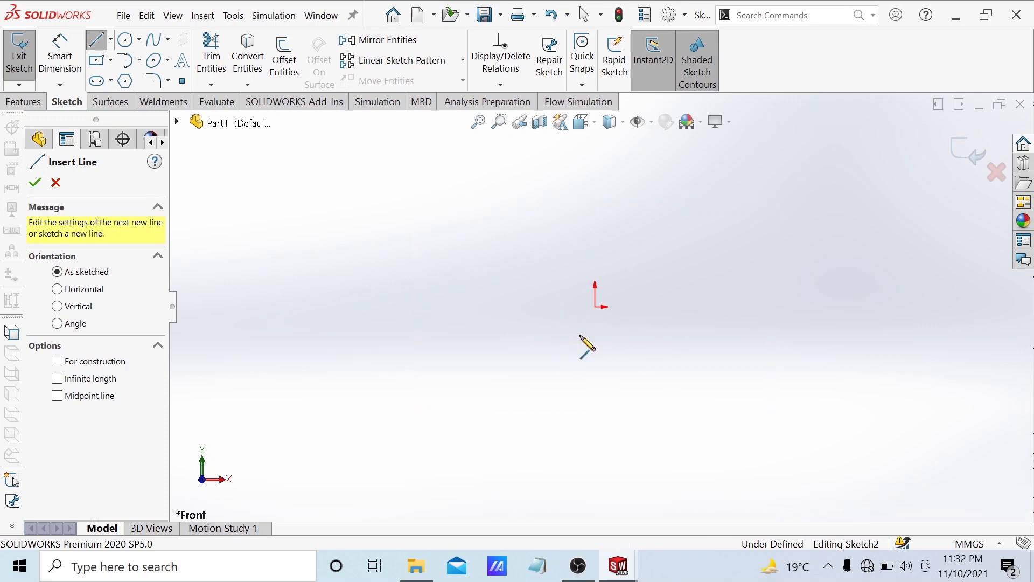
left_click(704, 338)
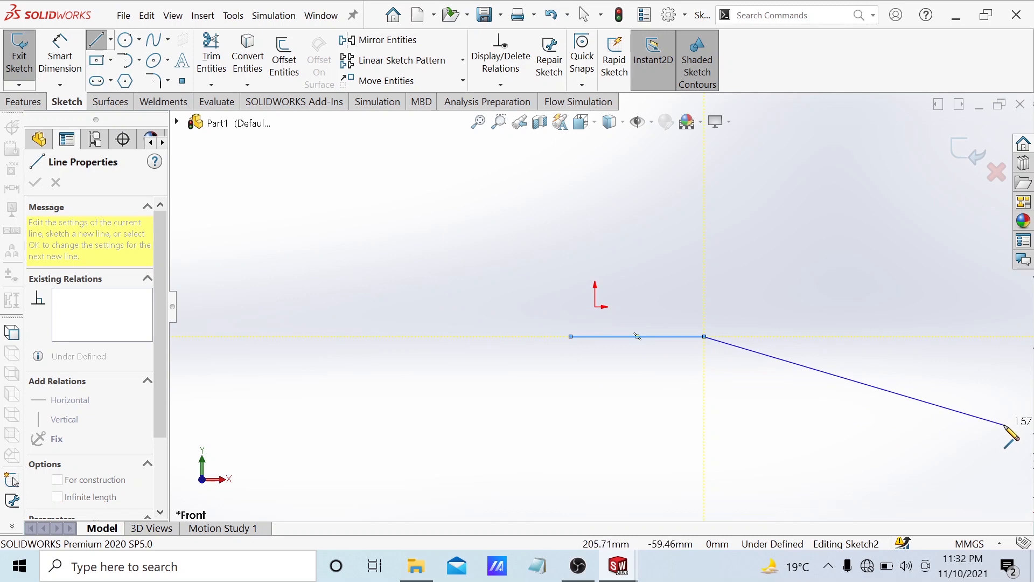
key("Escape")
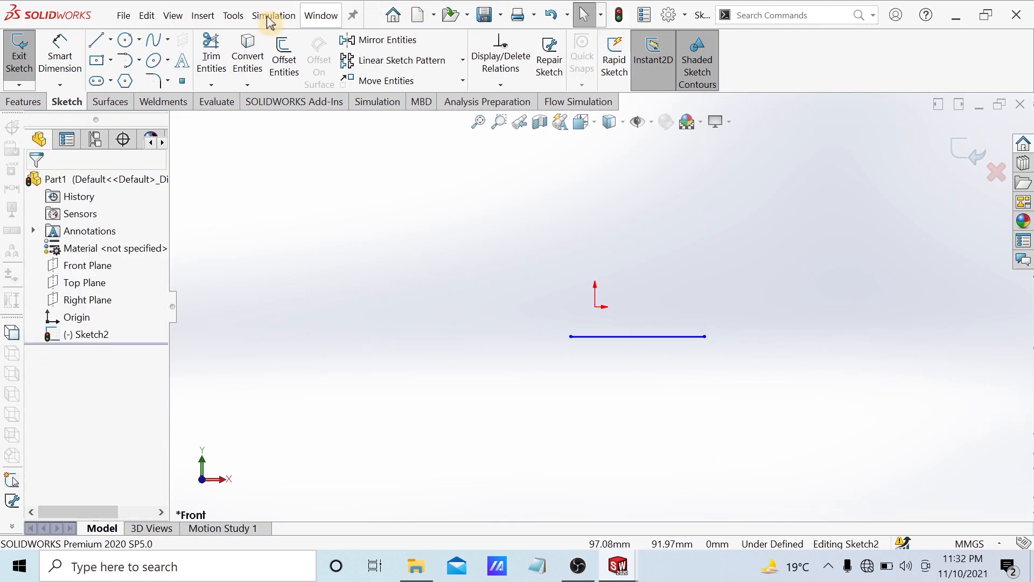
Step: Sketch a vertical line crossing the horizontal line near its middle
left_click(97, 40)
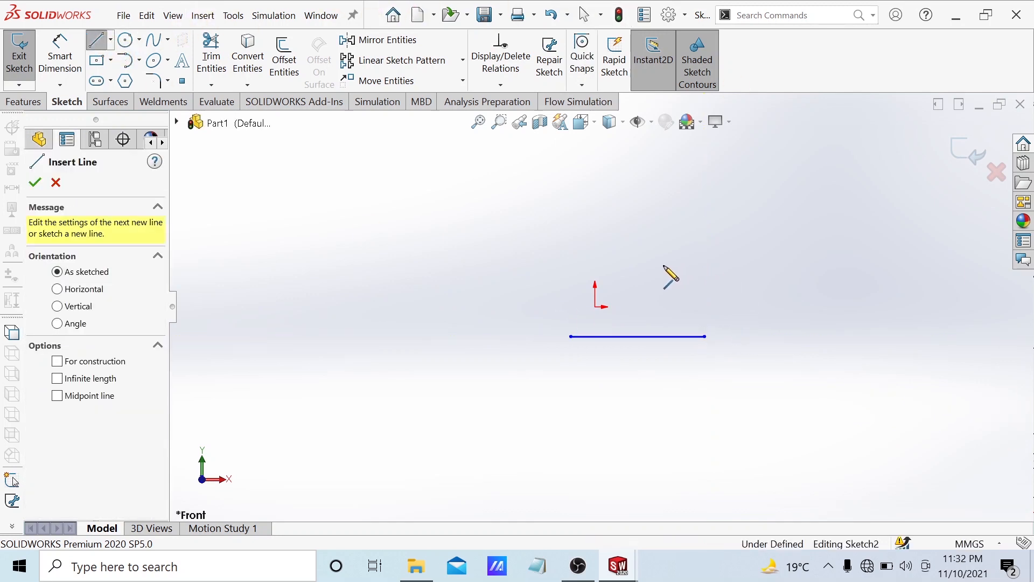
left_click(642, 266)
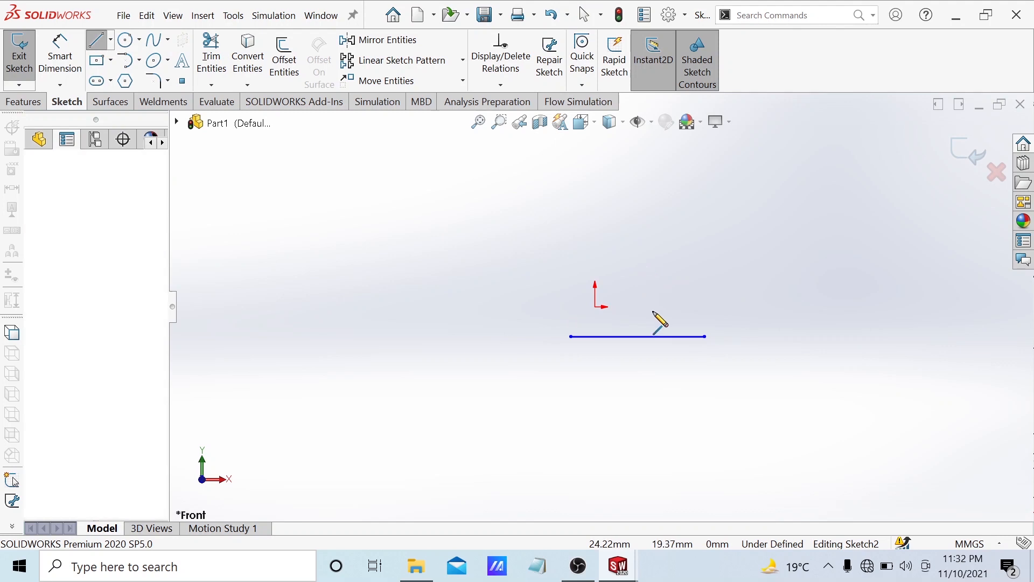
left_click(642, 396)
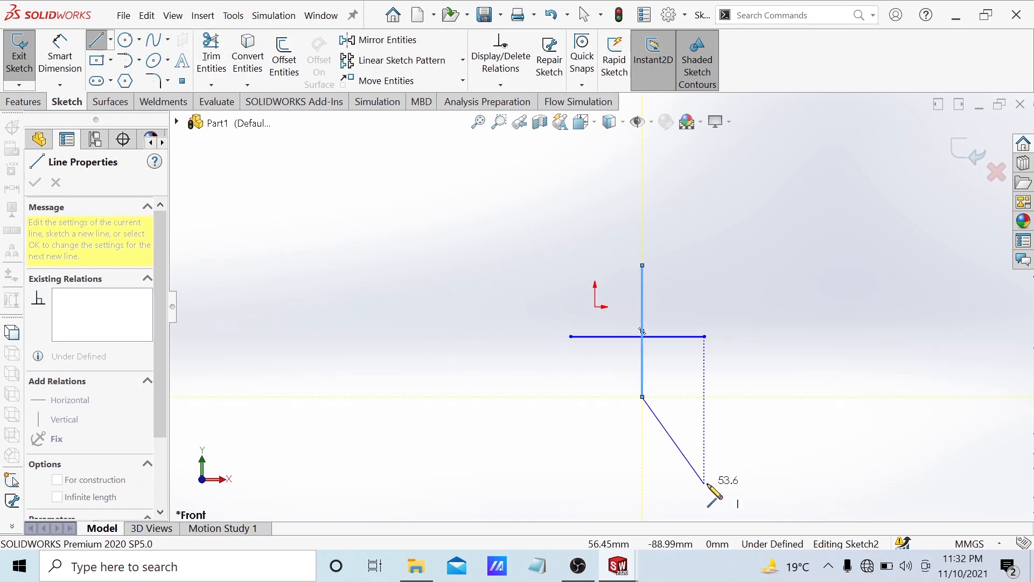
key("Escape")
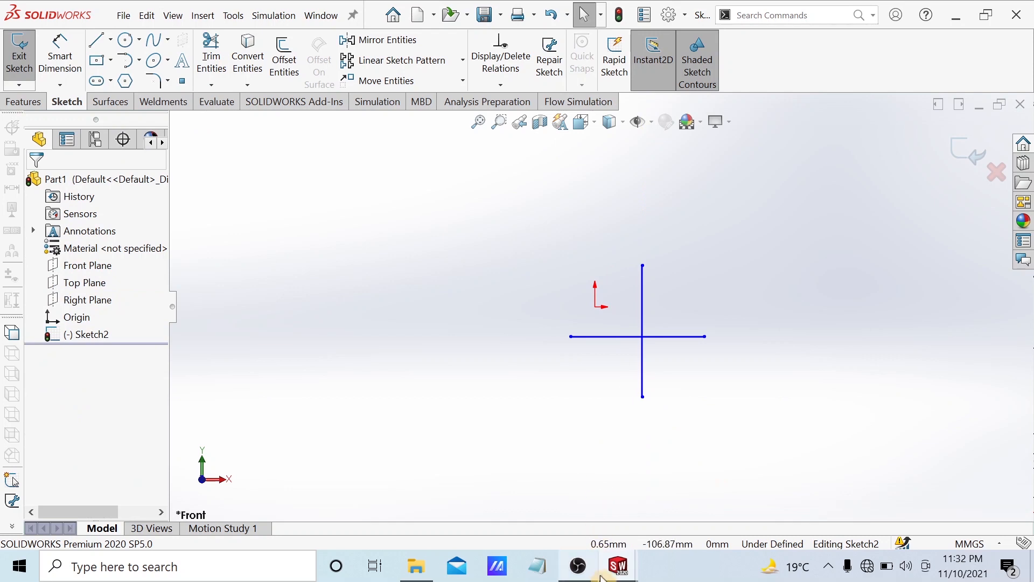
Step: Check the fan's front view dimensions in the drawing and return to the part sketch
mouse_move(618, 567)
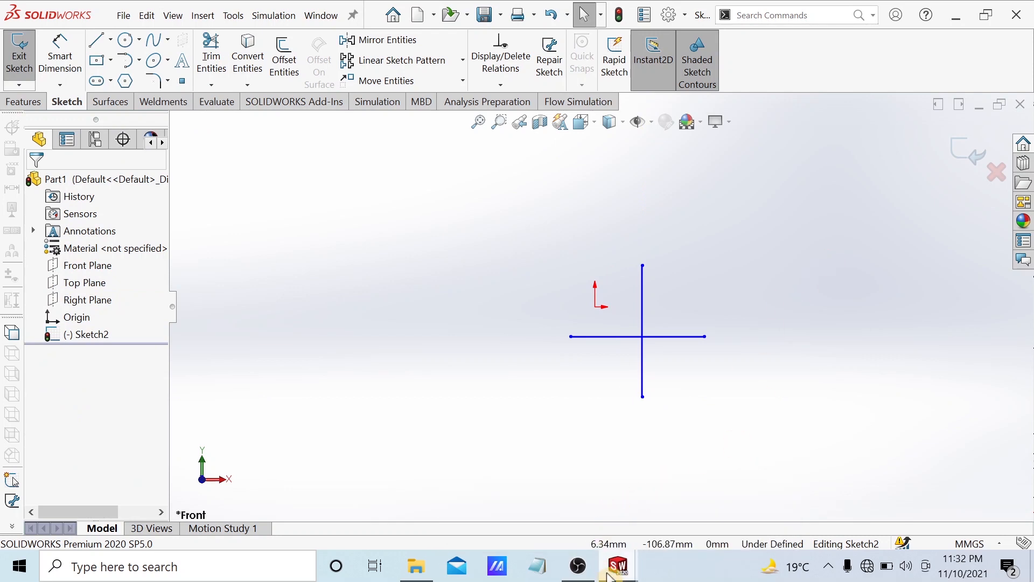
mouse_move(536, 513)
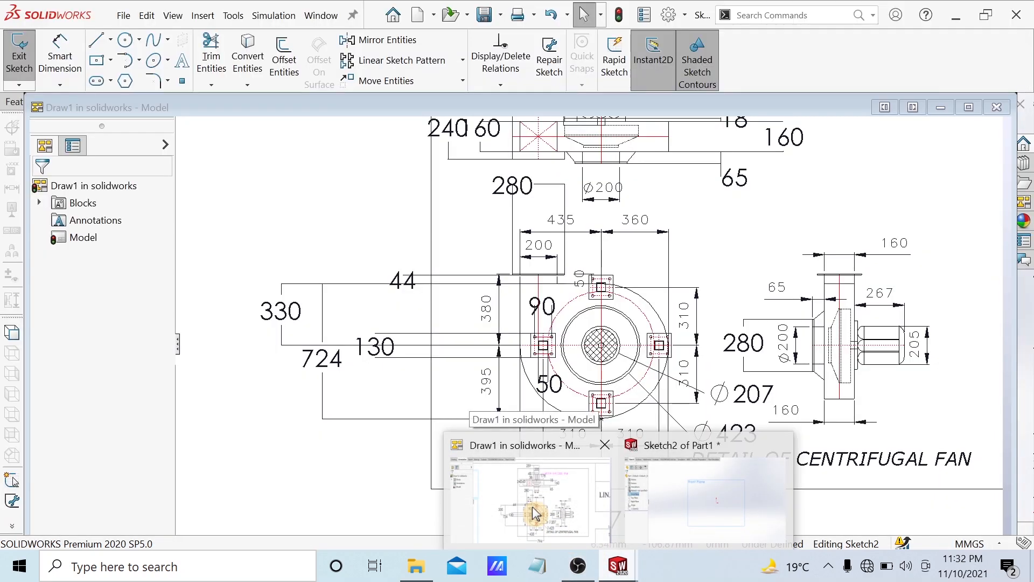
left_click(466, 485)
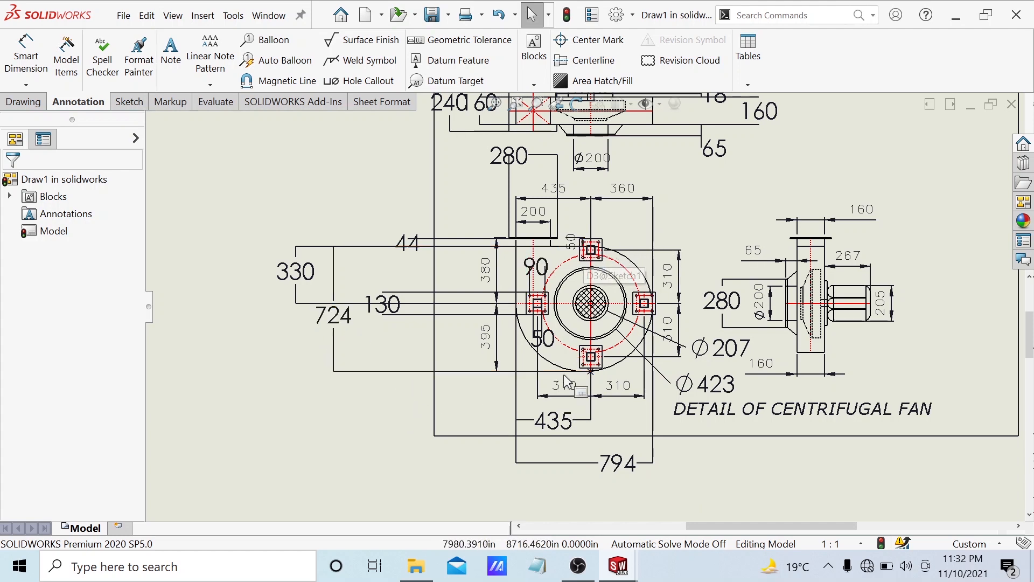
mouse_move(625, 566)
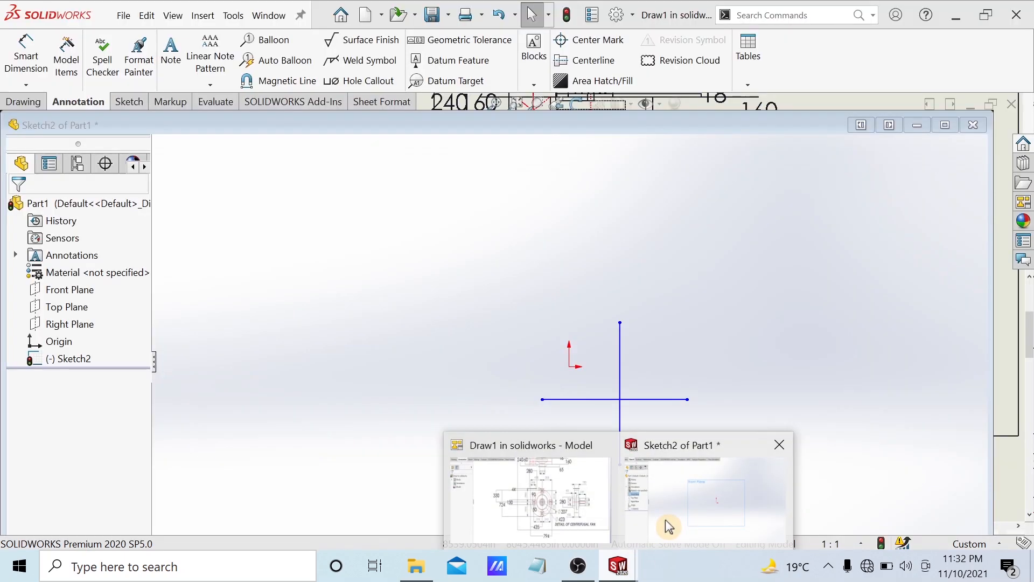
left_click(668, 526)
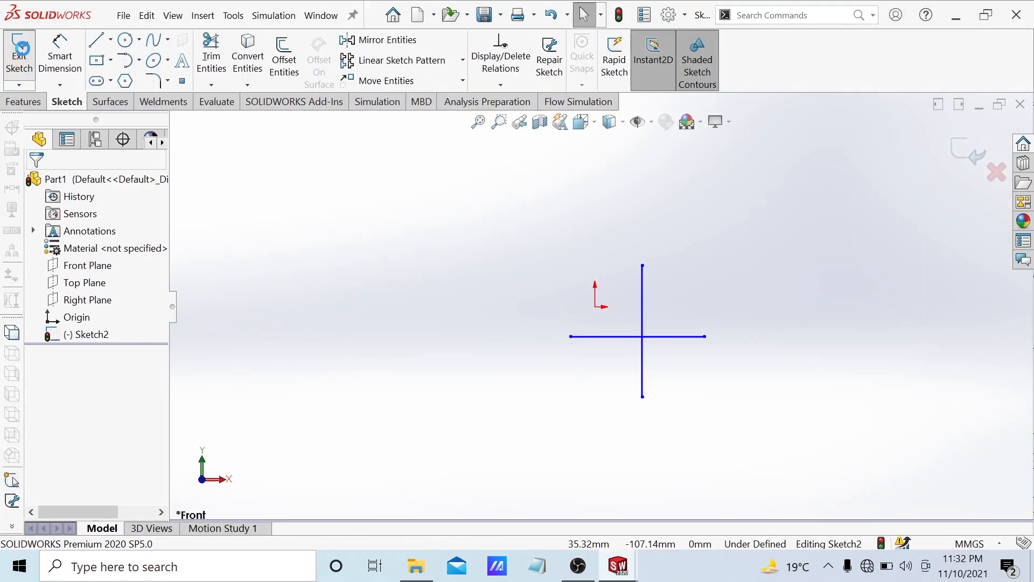
Step: Exit the sketch with the crossed lines and reopen it for editing
left_click(21, 48)
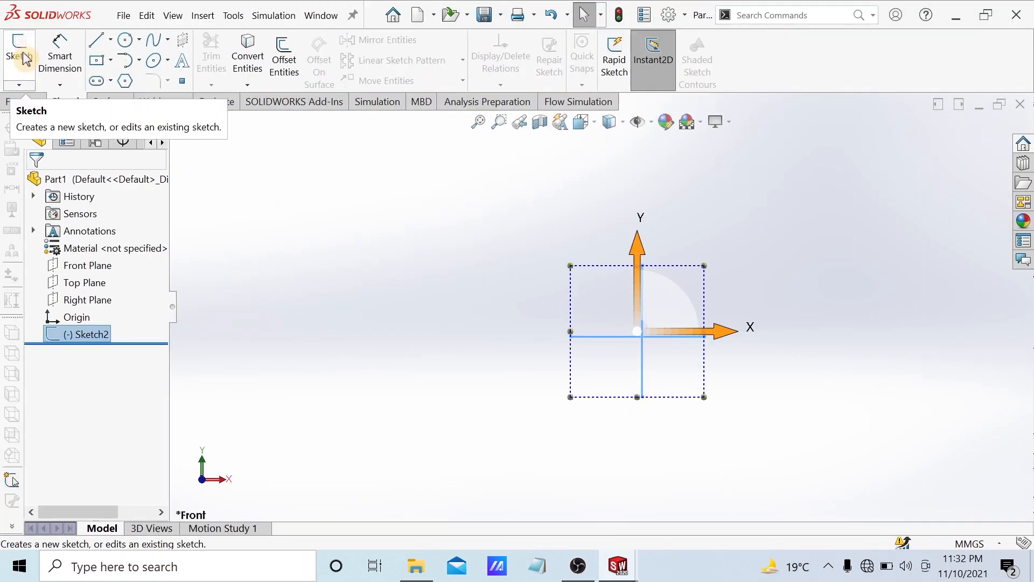
left_click(435, 265)
left_click(81, 336)
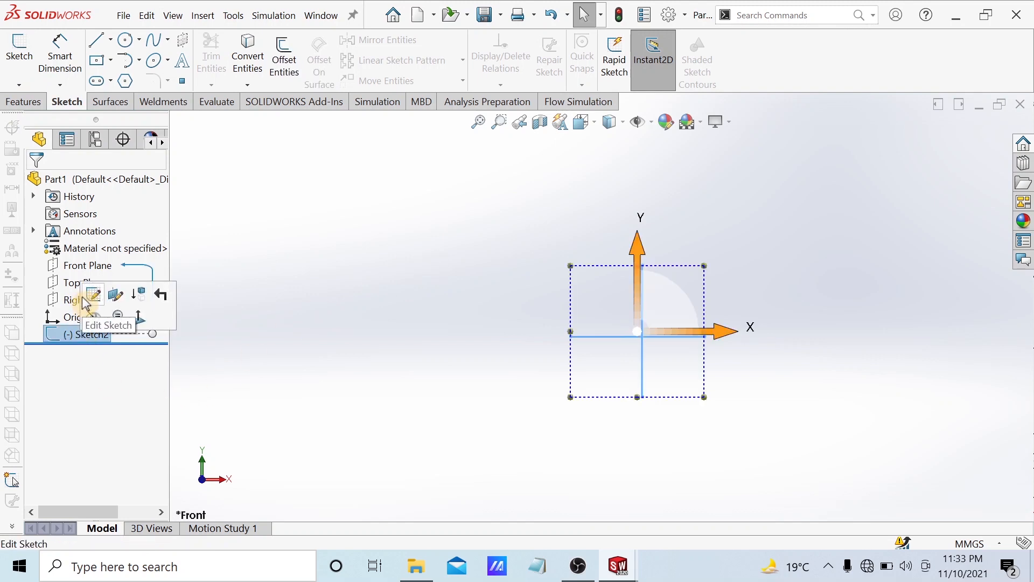
left_click(88, 297)
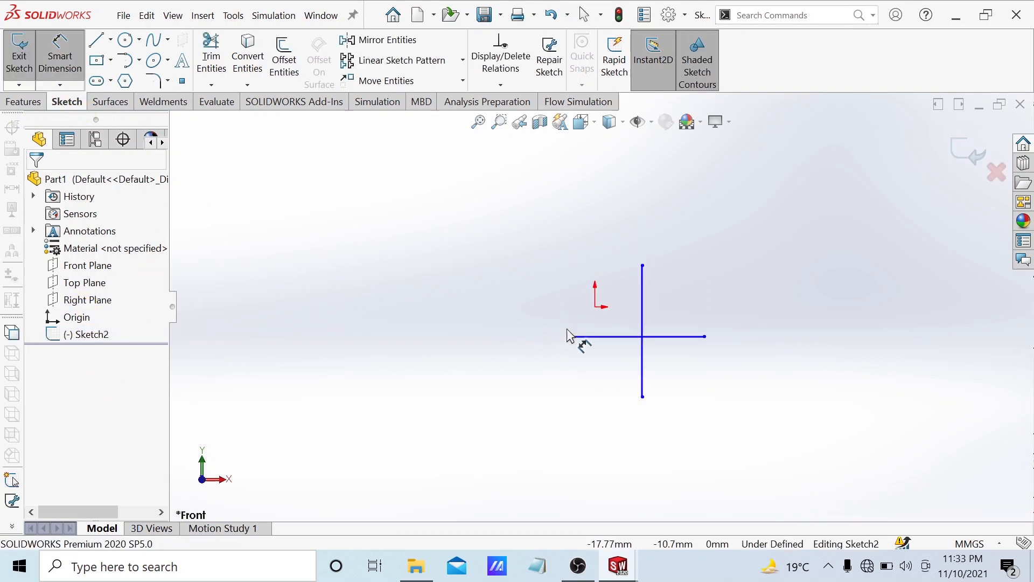
Step: Dimension the horizontal line's length below the sketch and set it to 800 mm
left_click(611, 338)
left_click(618, 454)
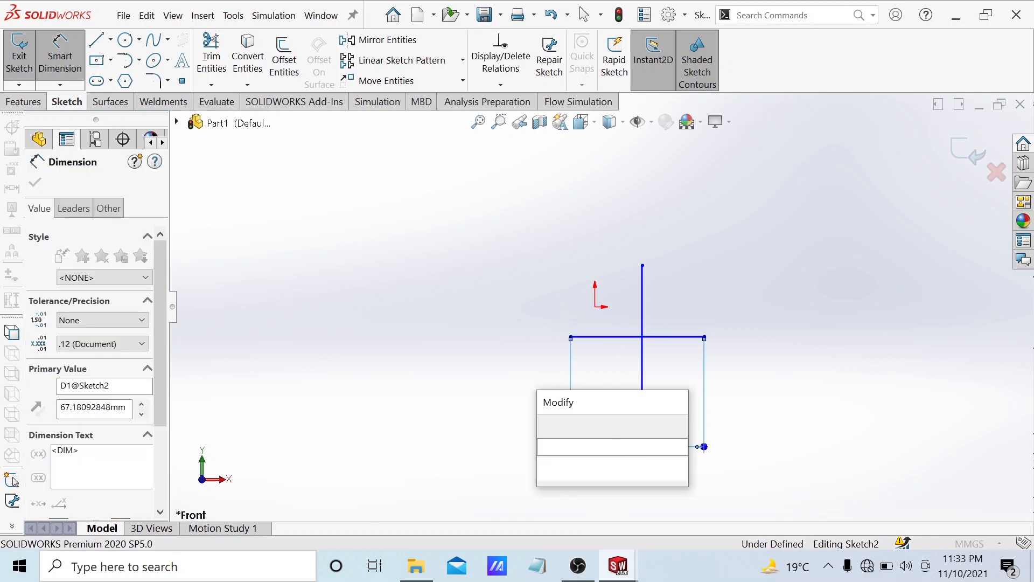
type("=")
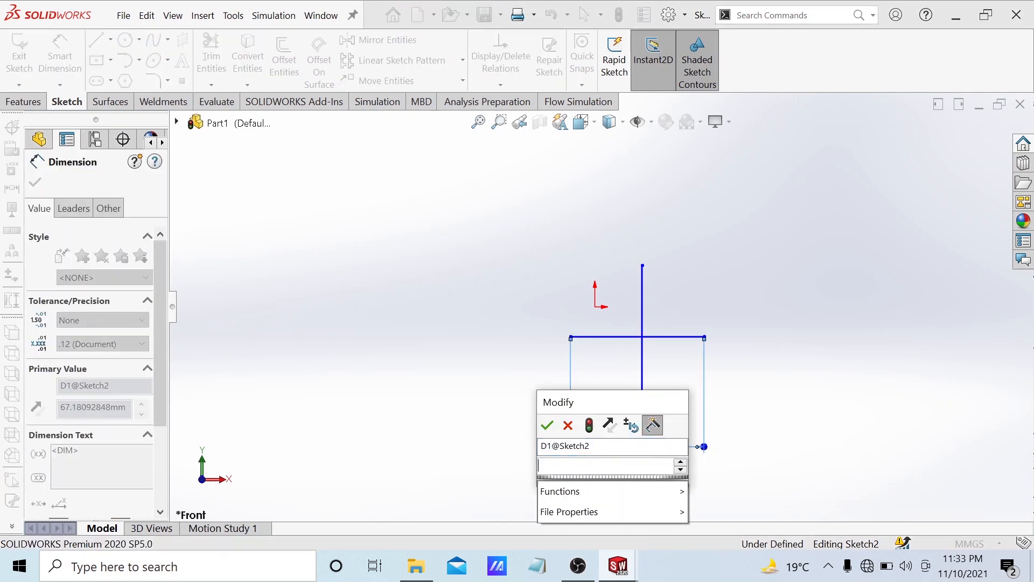
type("800")
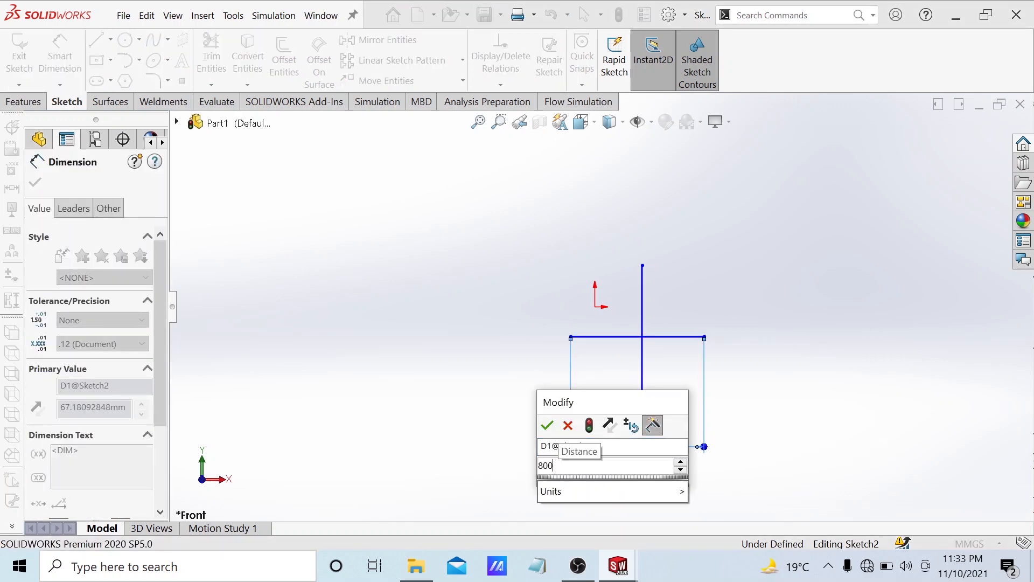
left_click(547, 425)
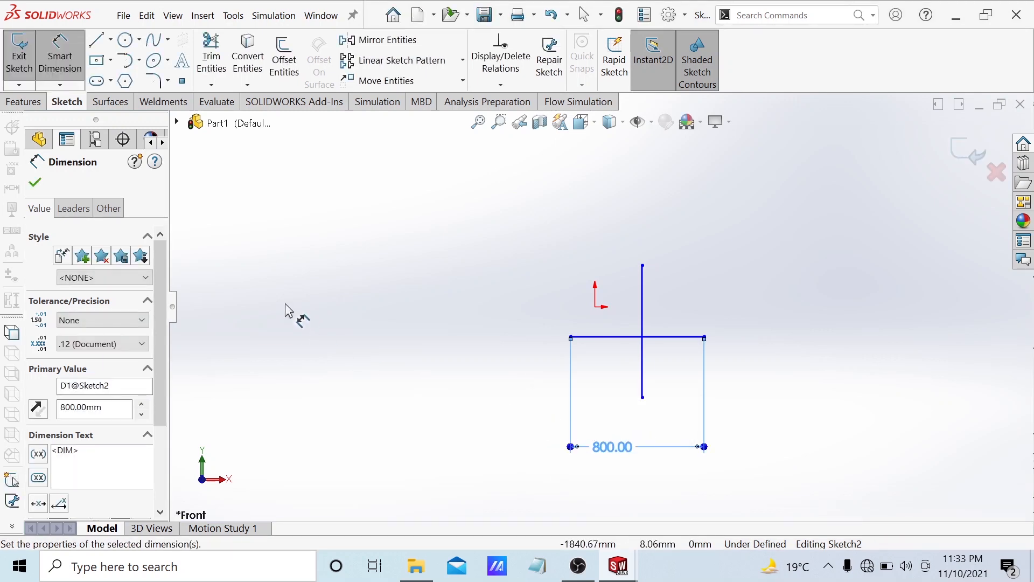
left_click(42, 185)
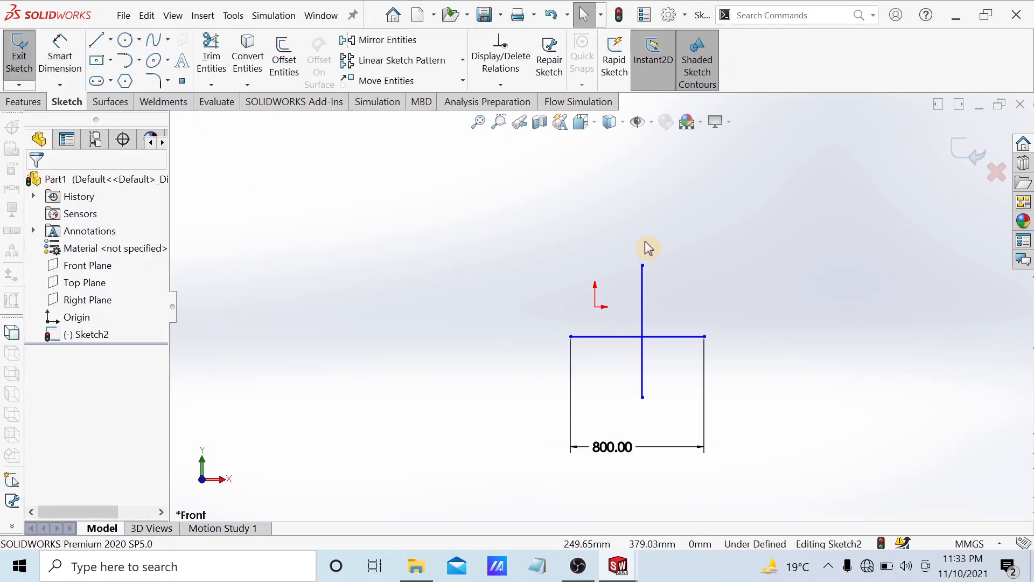
Step: Dimension the vertical line's length beside the sketch and set it to 730 mm
left_click(642, 302)
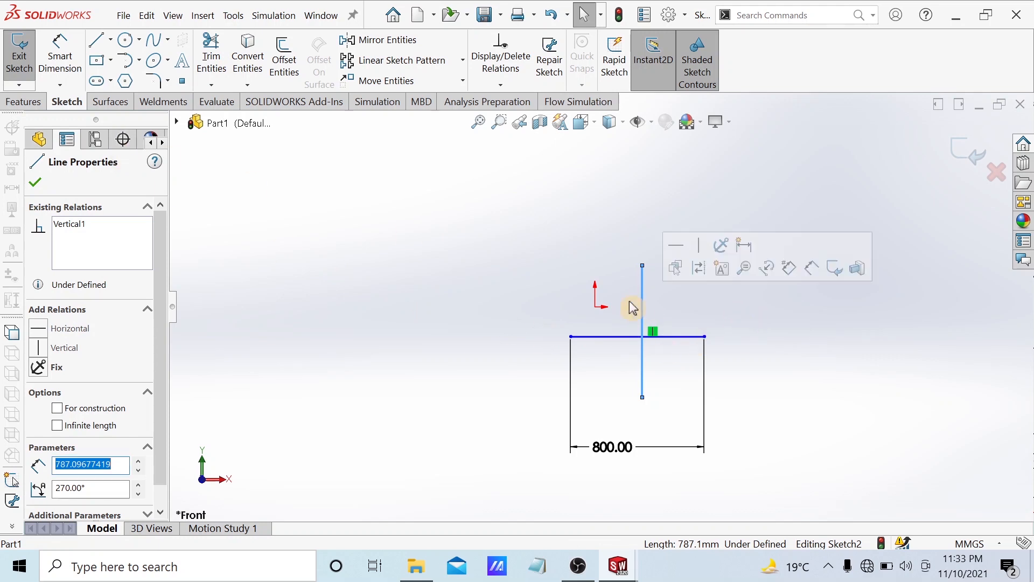
left_click(575, 302)
left_click(40, 47)
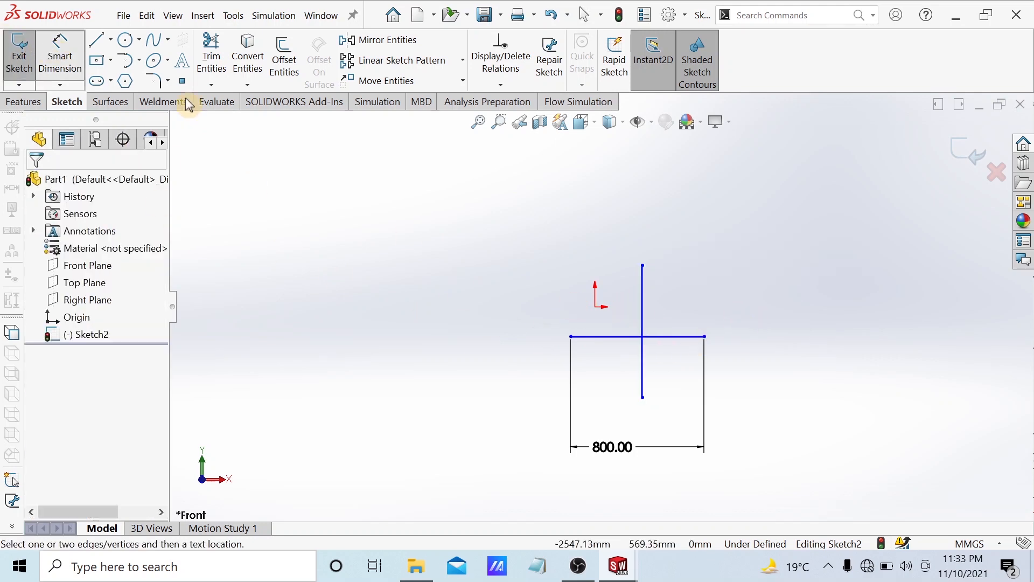
left_click(643, 311)
left_click(415, 307)
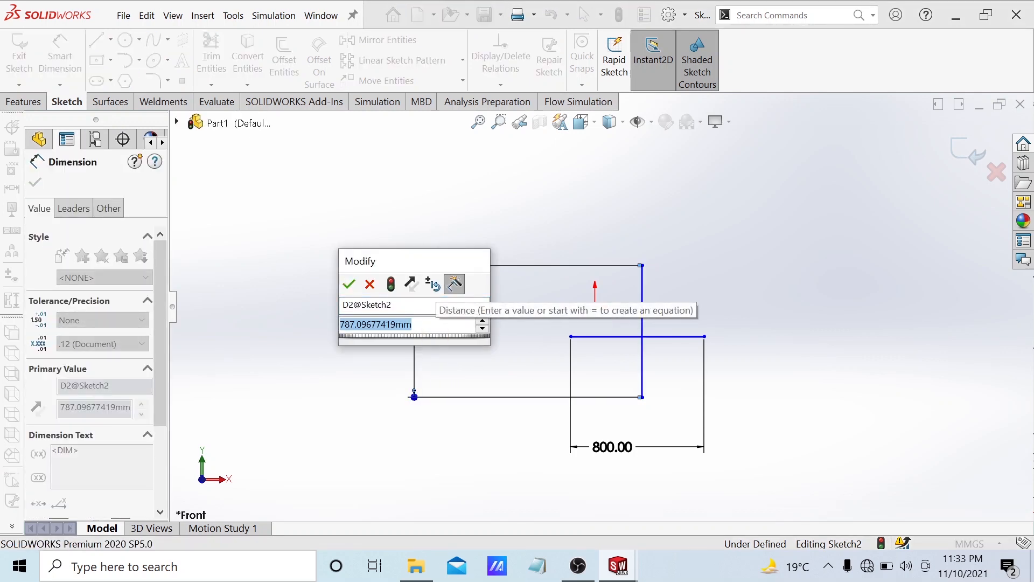
type("730")
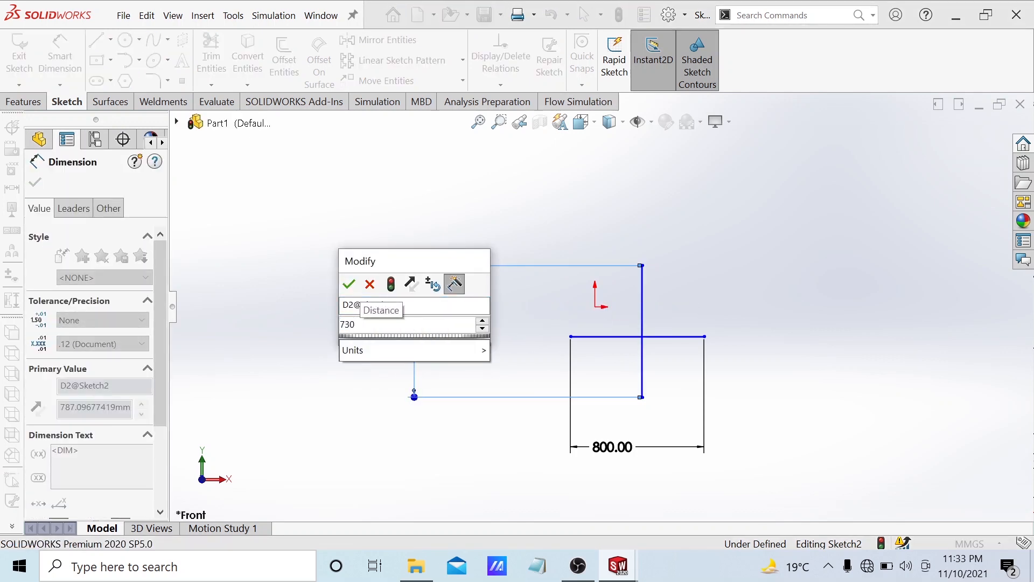
left_click(349, 284)
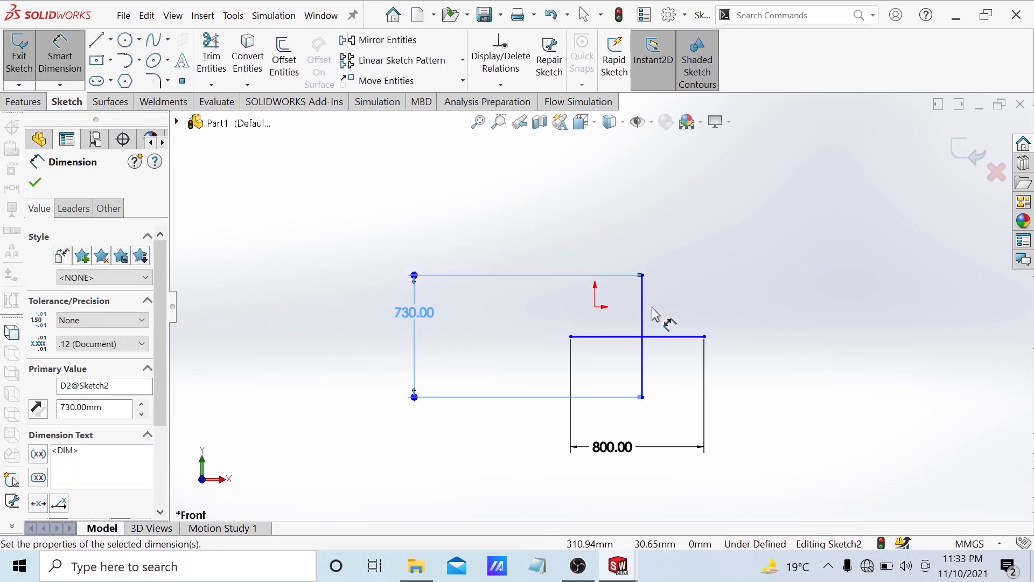
Step: Examine the fan front view's height and width dimensions in the Draw1 drawing and return to the part sketch
scroll(658, 331, "down", 3)
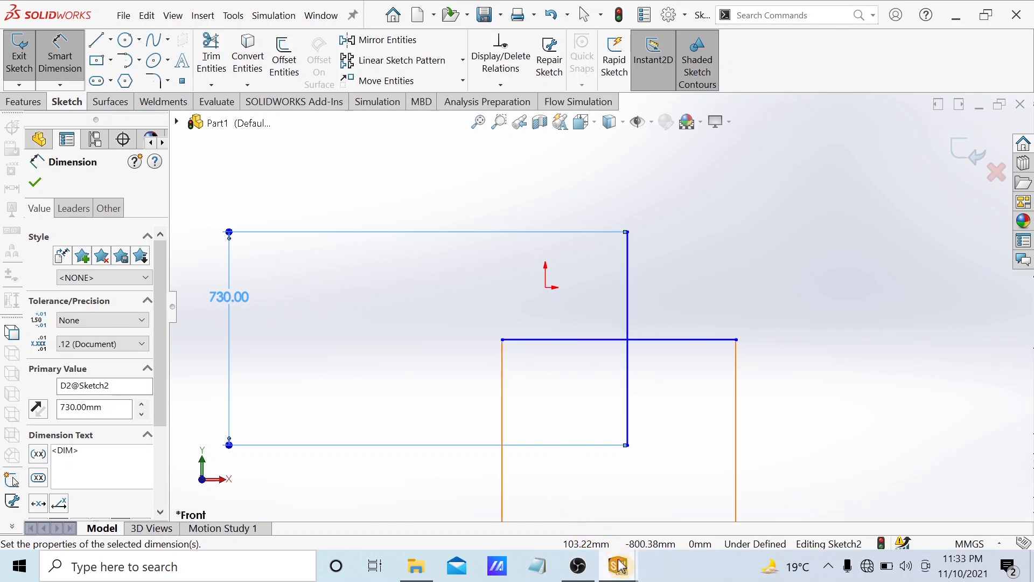
mouse_move(621, 567)
mouse_move(556, 521)
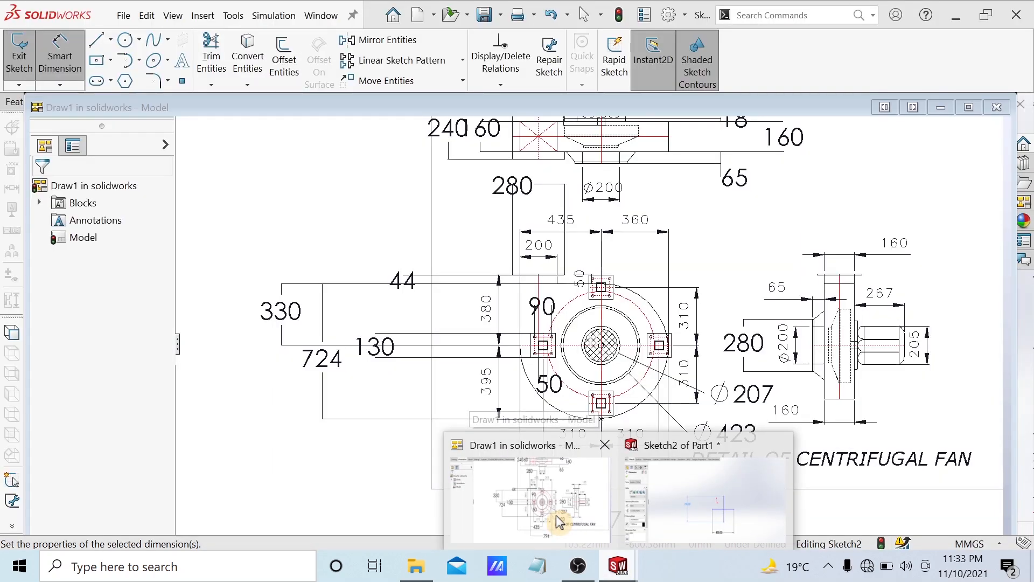
left_click(556, 522)
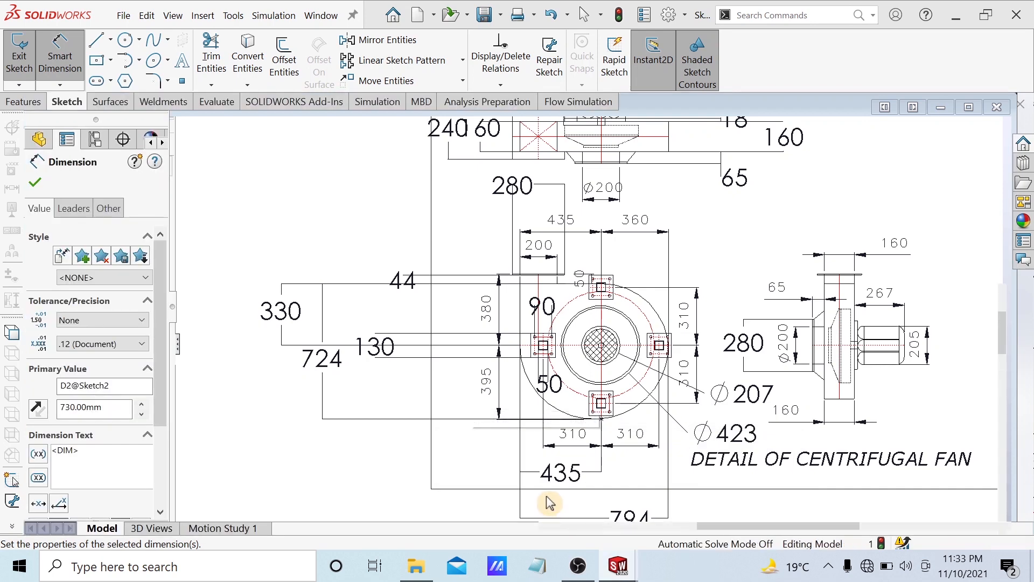
scroll(318, 293, "up", 3)
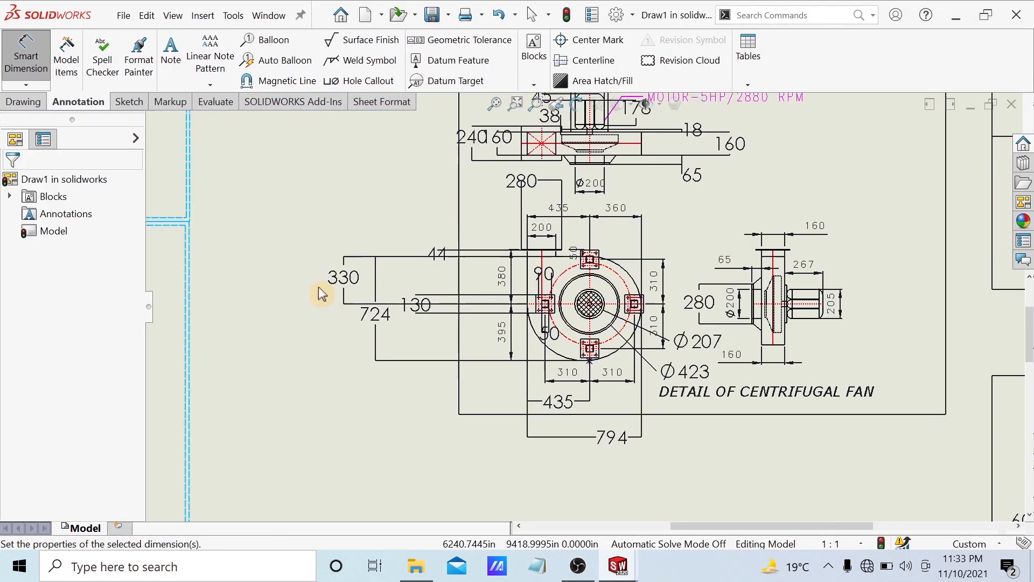
scroll(420, 295, "down", 6)
scroll(587, 307, "up", 5)
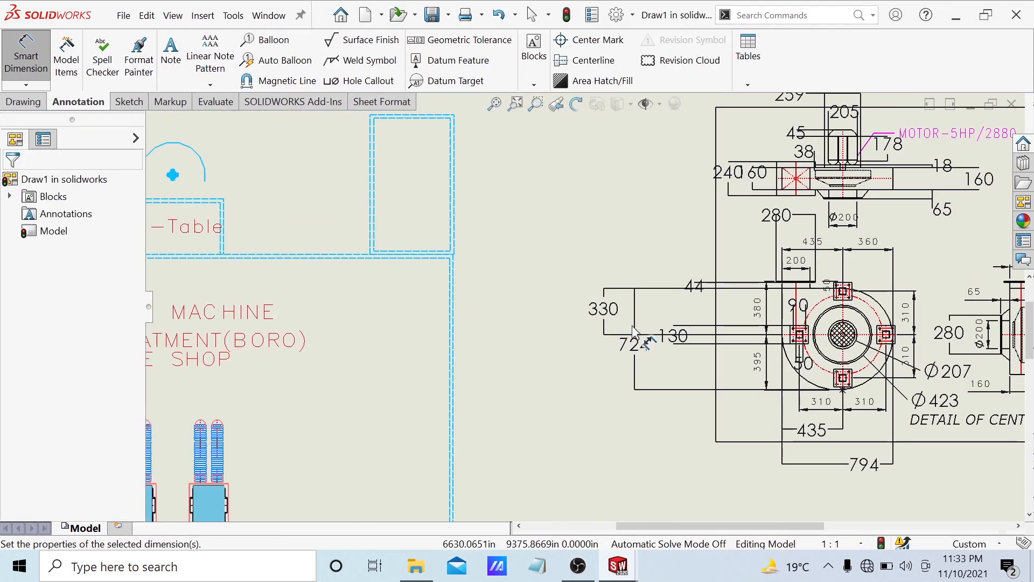
scroll(663, 322, "down", 5)
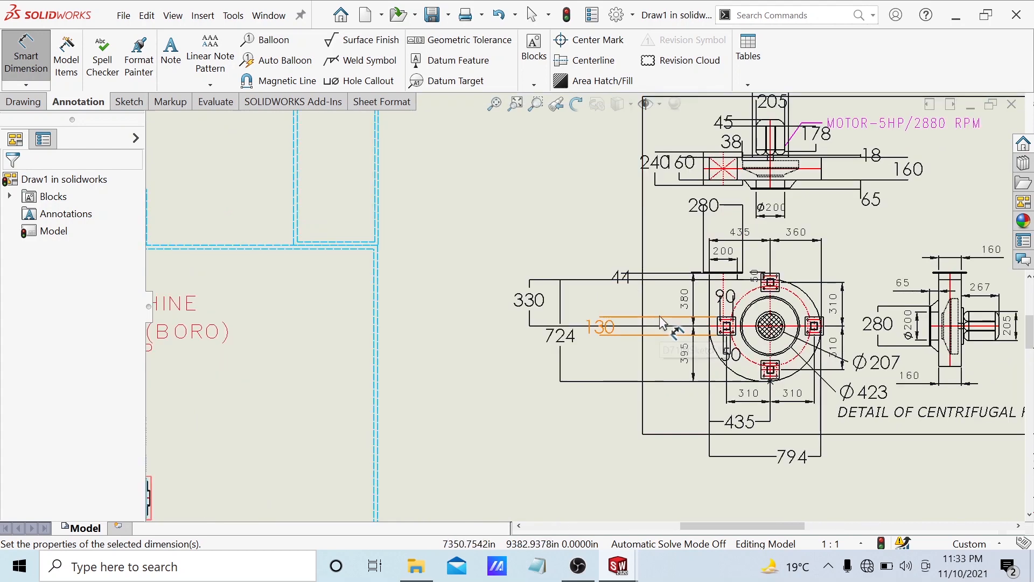
left_click(382, 301)
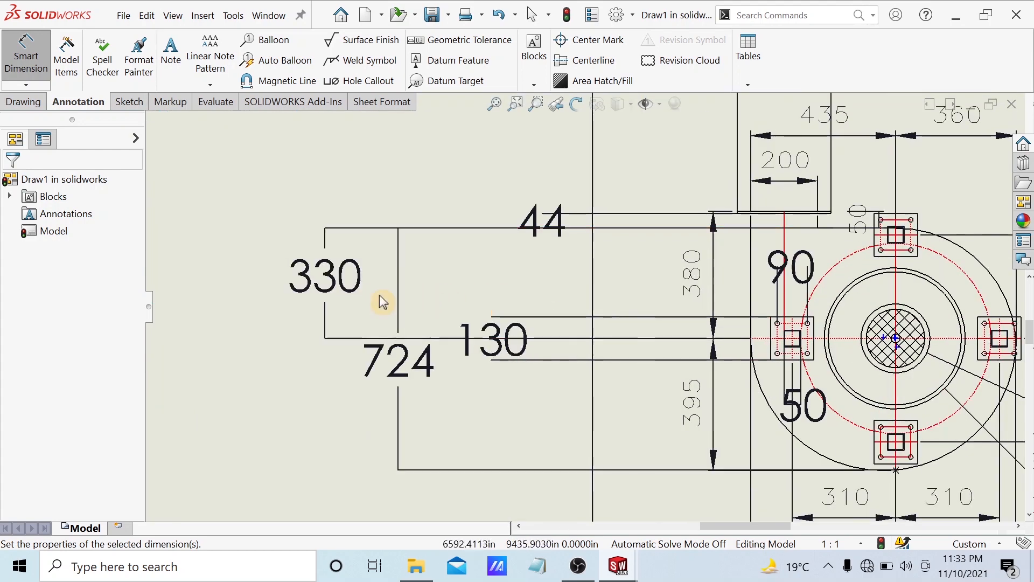
scroll(836, 436, "up", 4)
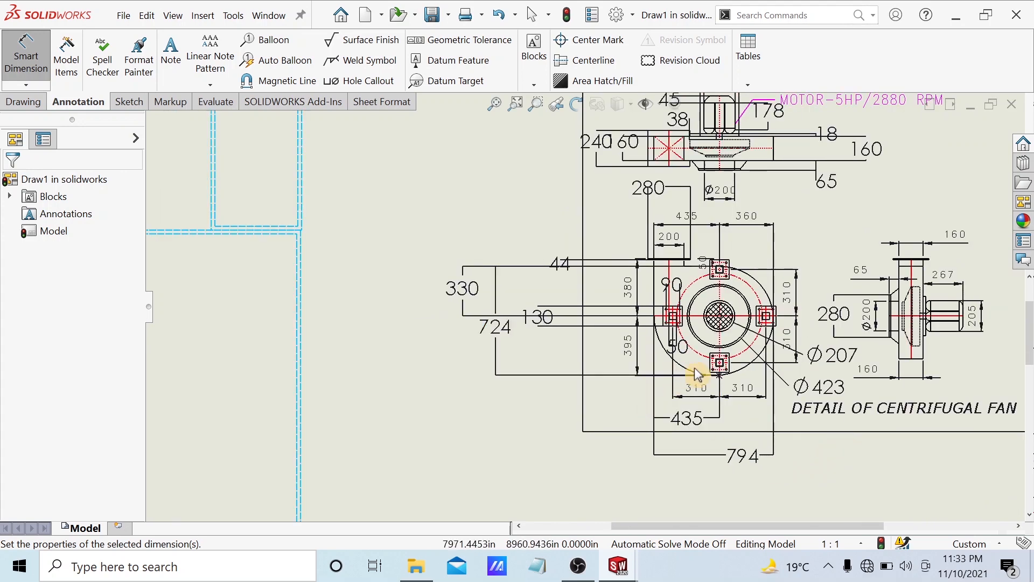
scroll(693, 370, "up", 2)
scroll(668, 312, "down", 4)
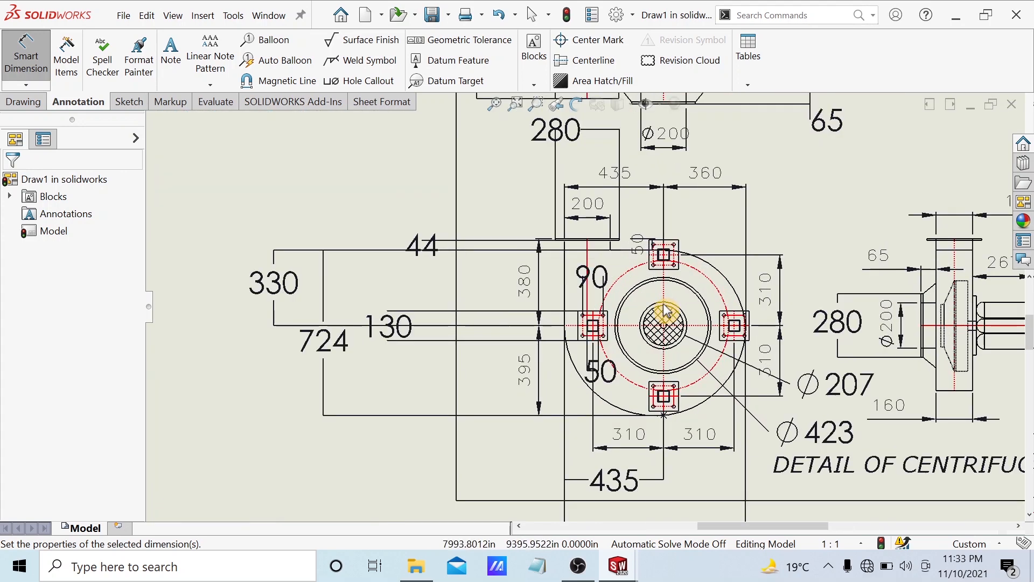
scroll(666, 312, "down", 1)
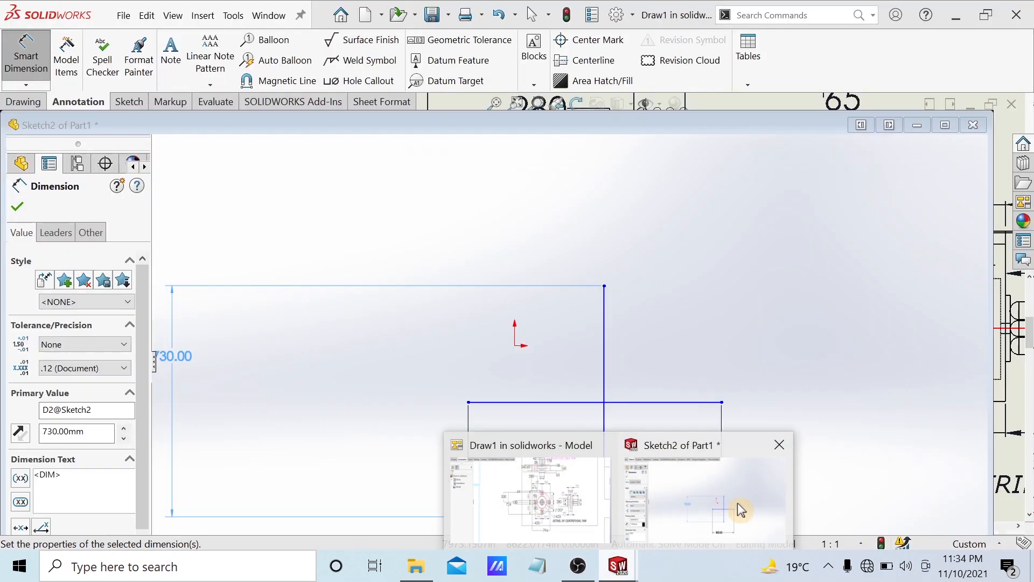
left_click(742, 509)
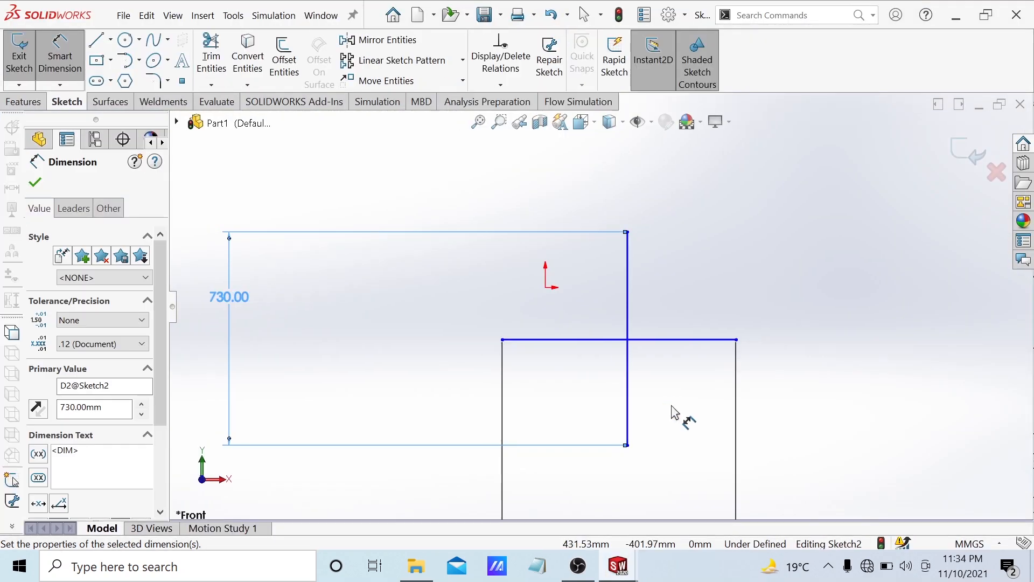
Step: Dimension the height from the horizontal line to the vertical line's upper endpoint and set it to 330 mm
left_click(627, 233)
left_click(612, 339)
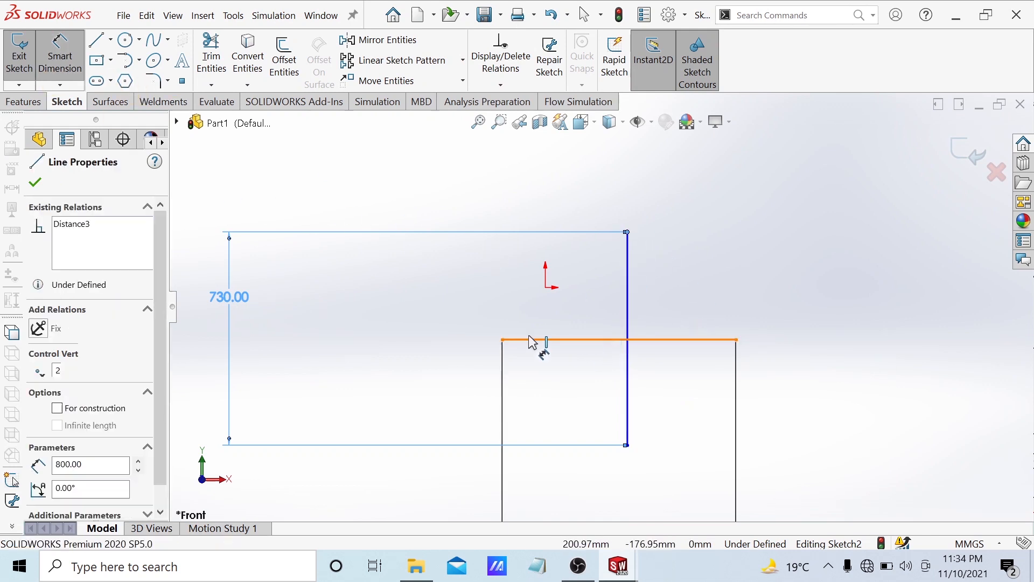
left_click(338, 307)
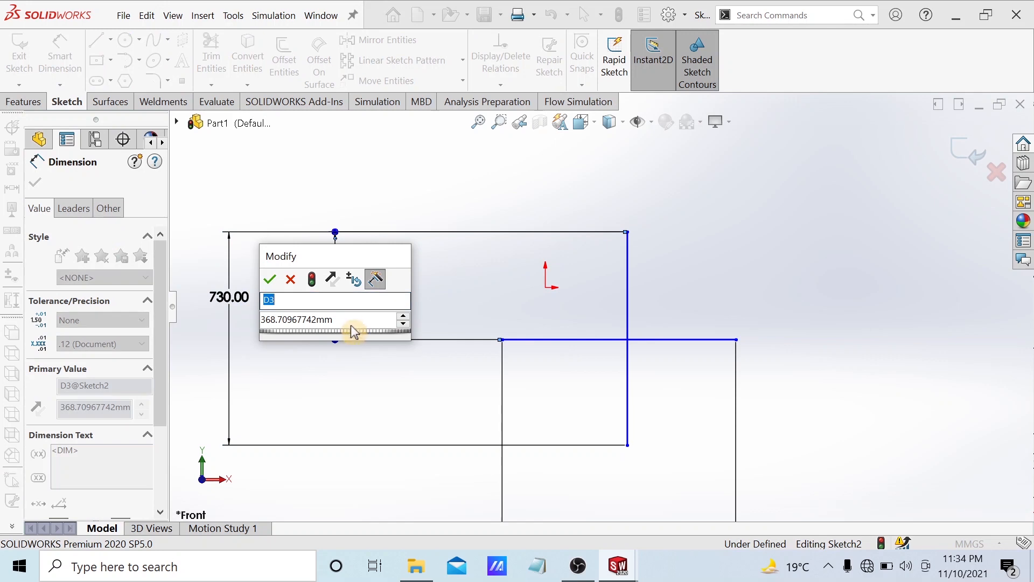
type("330")
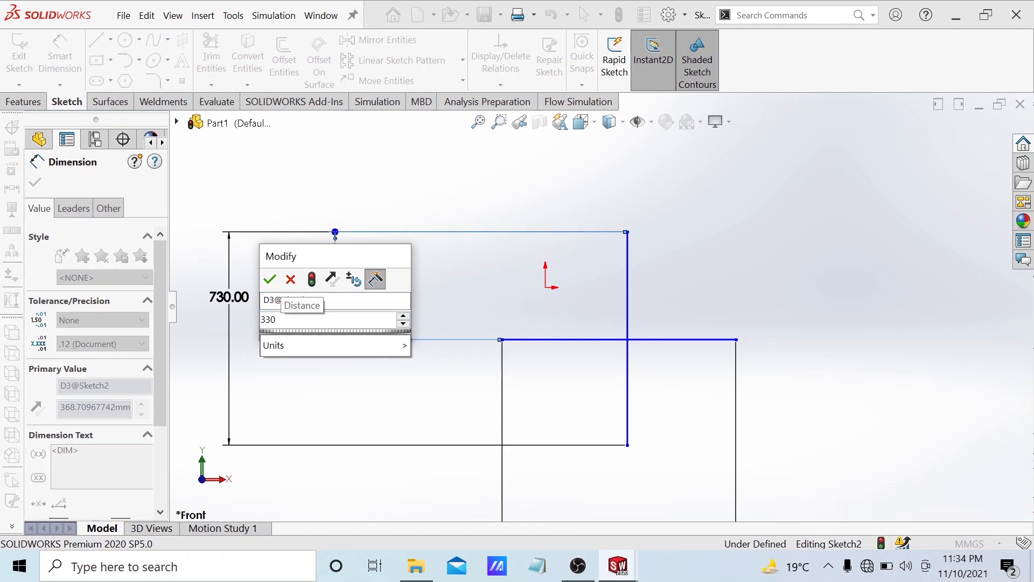
left_click(270, 278)
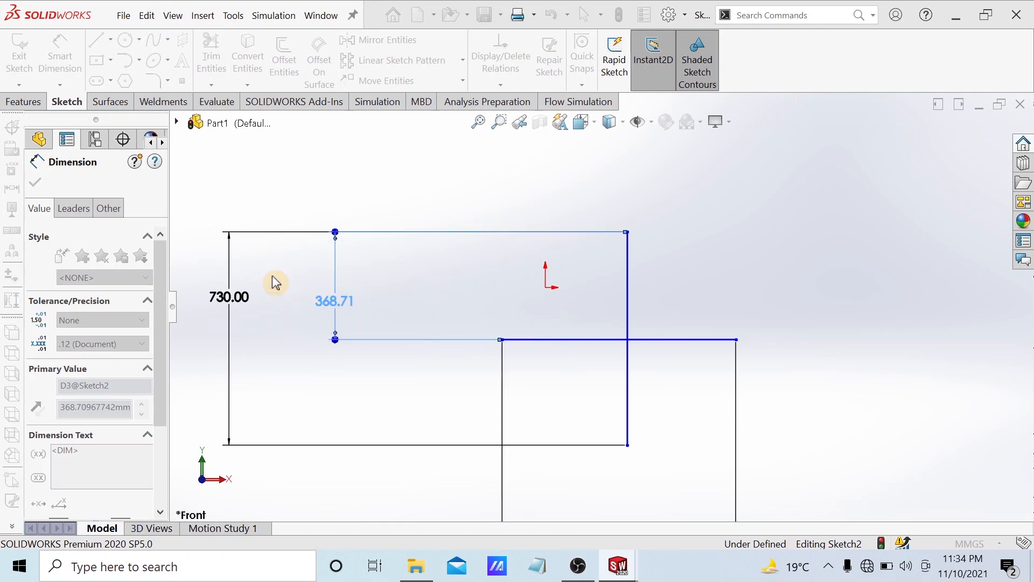
left_click(36, 183)
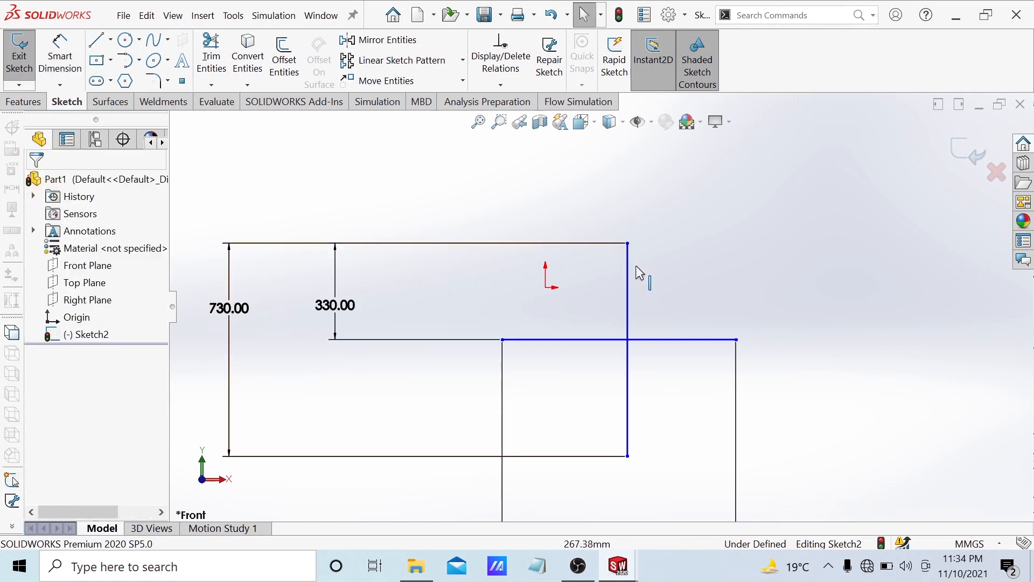
Step: Dimension the distance from the vertical line to the horizontal line's right endpoint and set it to 360 mm
left_click(737, 341)
left_click(628, 334)
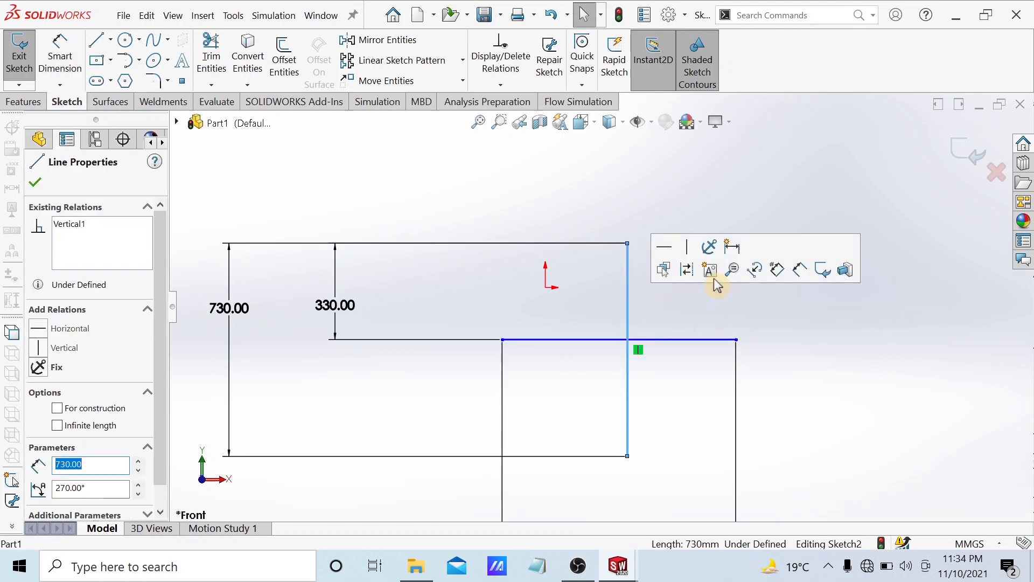
left_click(80, 54)
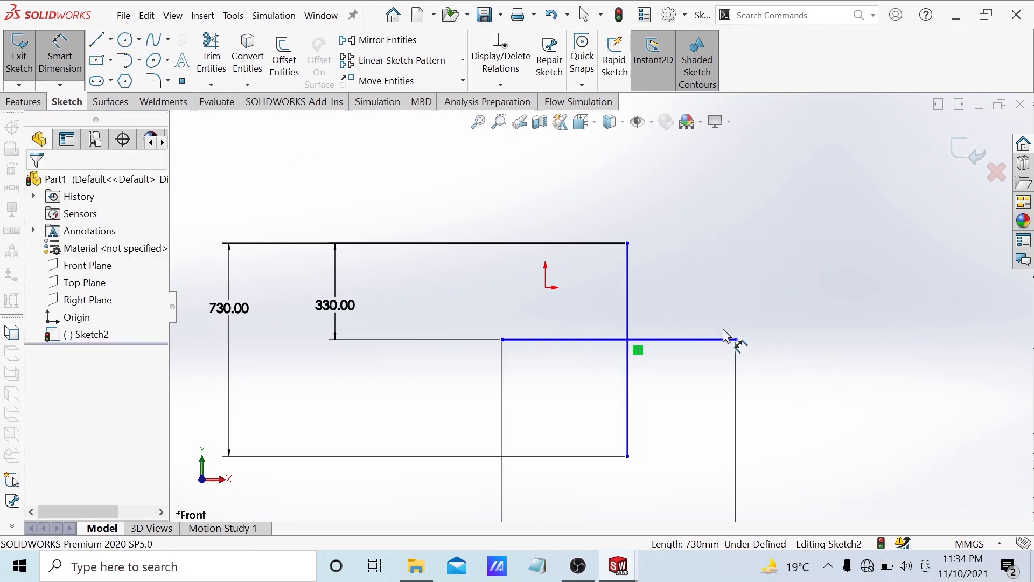
left_click(736, 340)
left_click(628, 326)
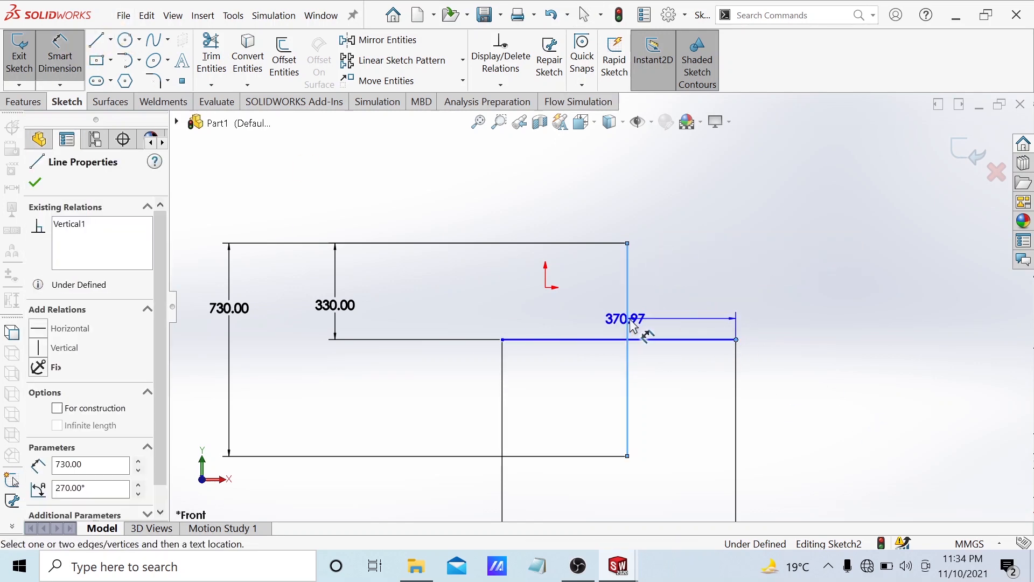
left_click(694, 272)
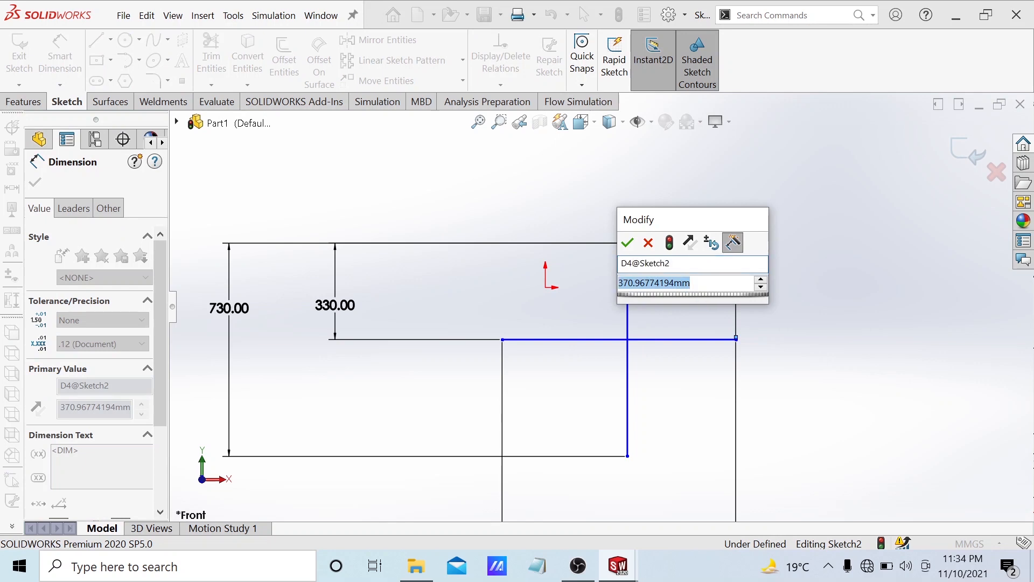
type("360")
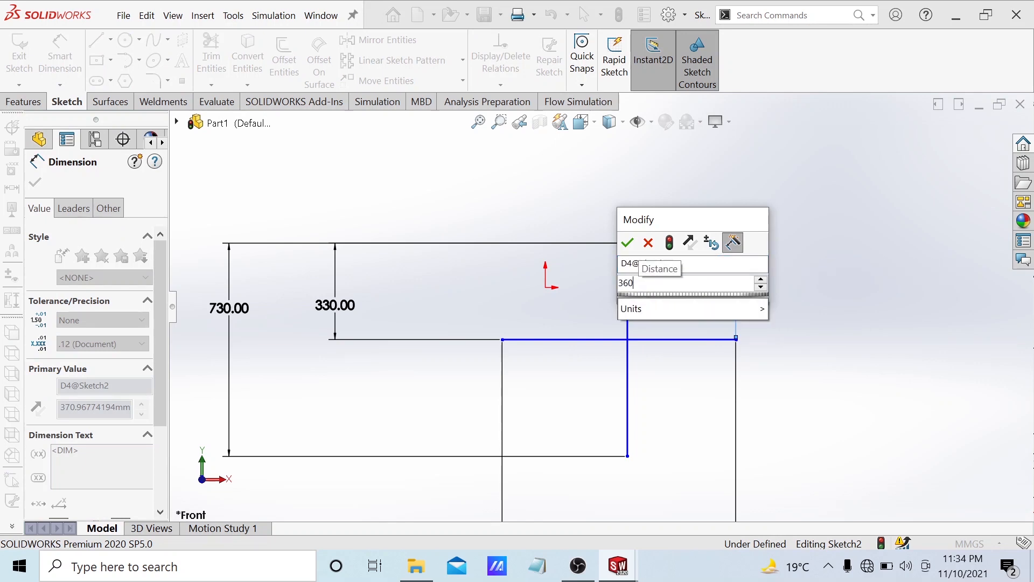
left_click(627, 243)
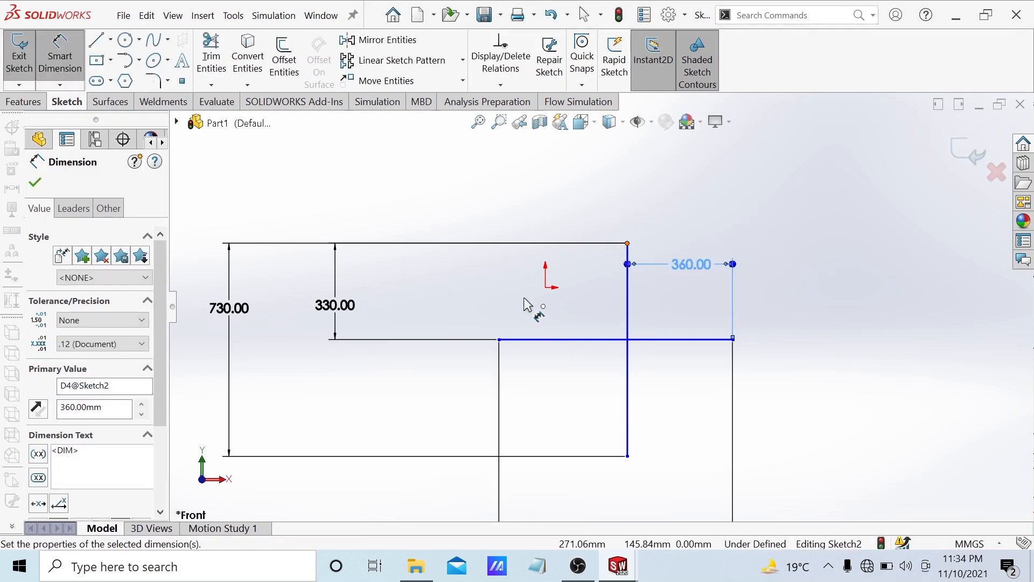
left_click(39, 183)
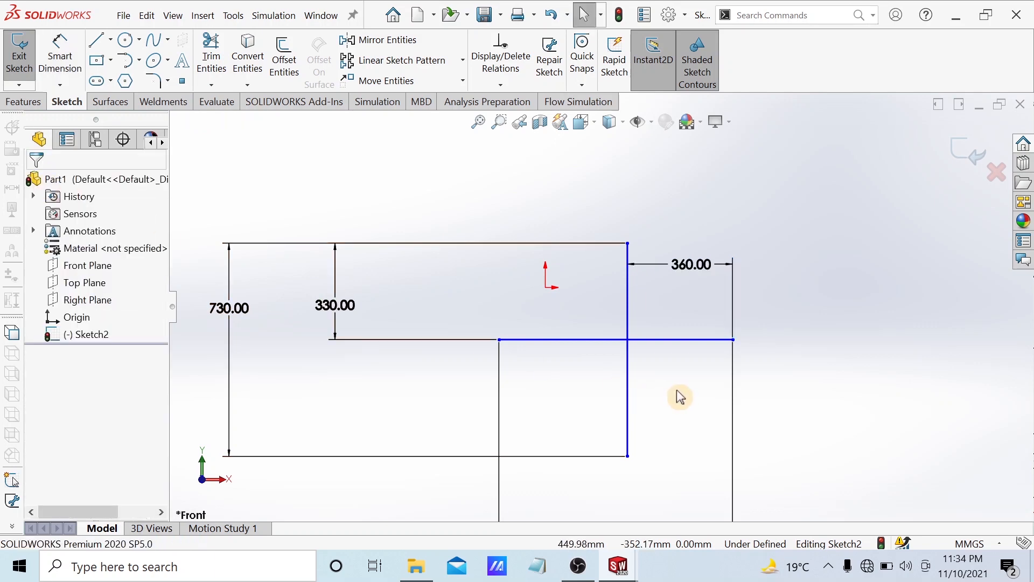
left_click(629, 342, "ctrl")
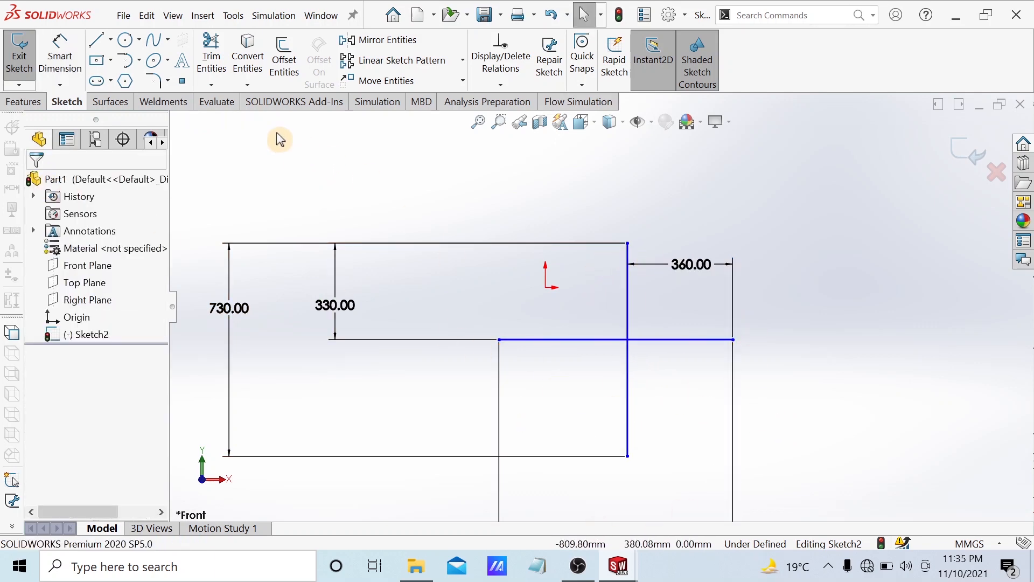
left_click(97, 39)
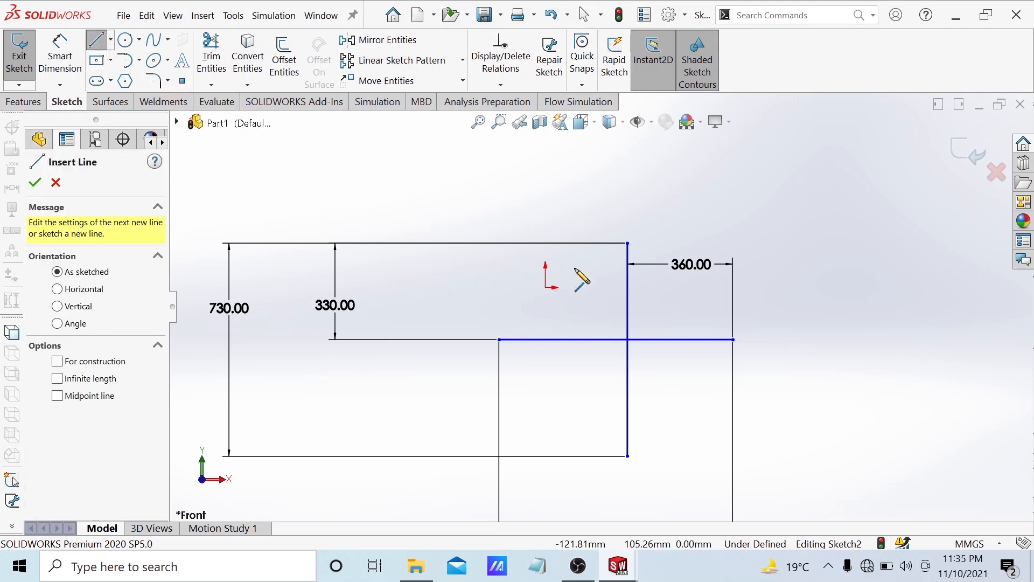
left_click(627, 243)
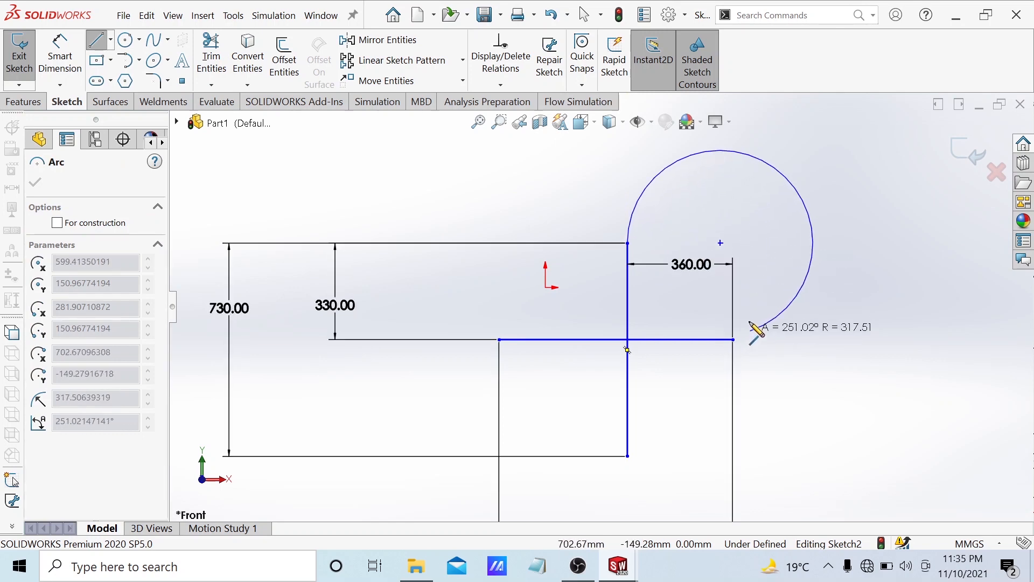
key("Escape")
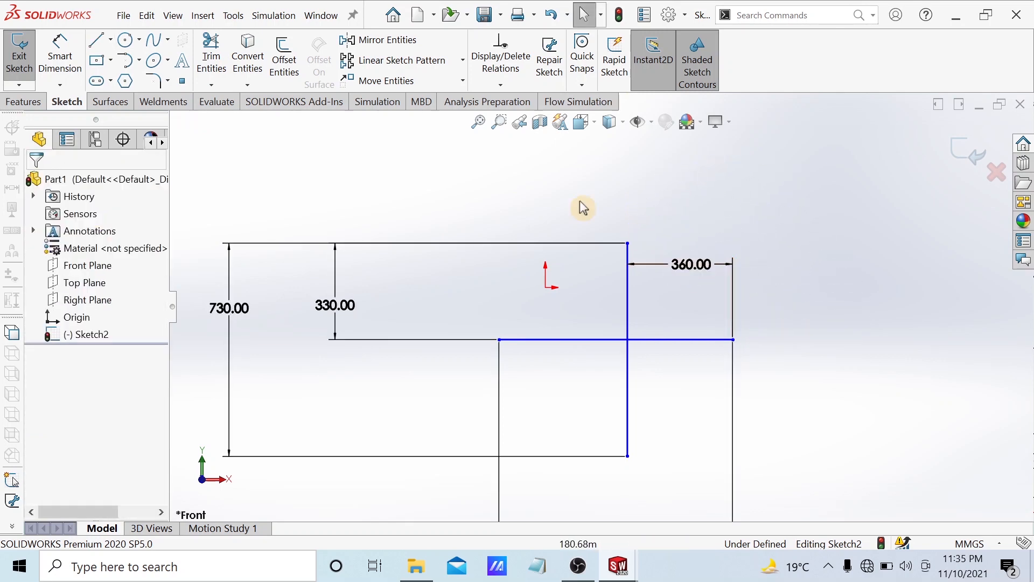
Step: Sketch an outward-bulging arc from the vertical line's upper endpoint to the horizontal line's right endpoint
left_click(98, 43)
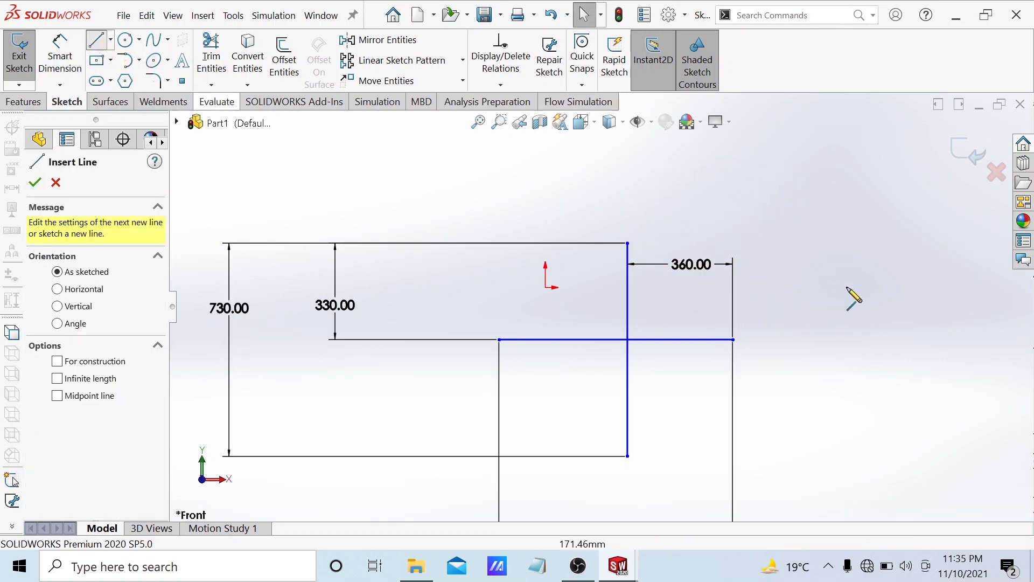
left_click(627, 244)
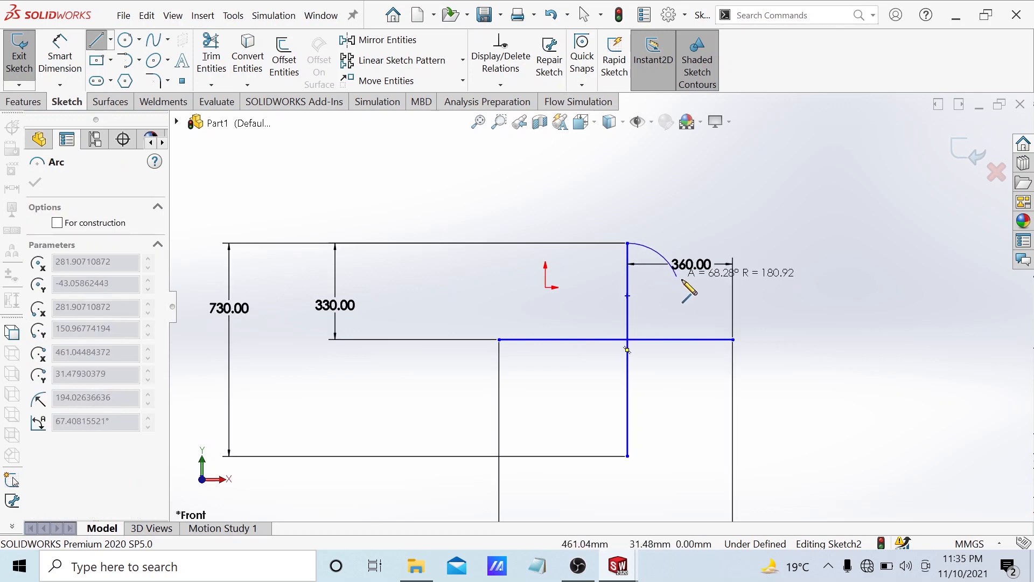
left_click(734, 340)
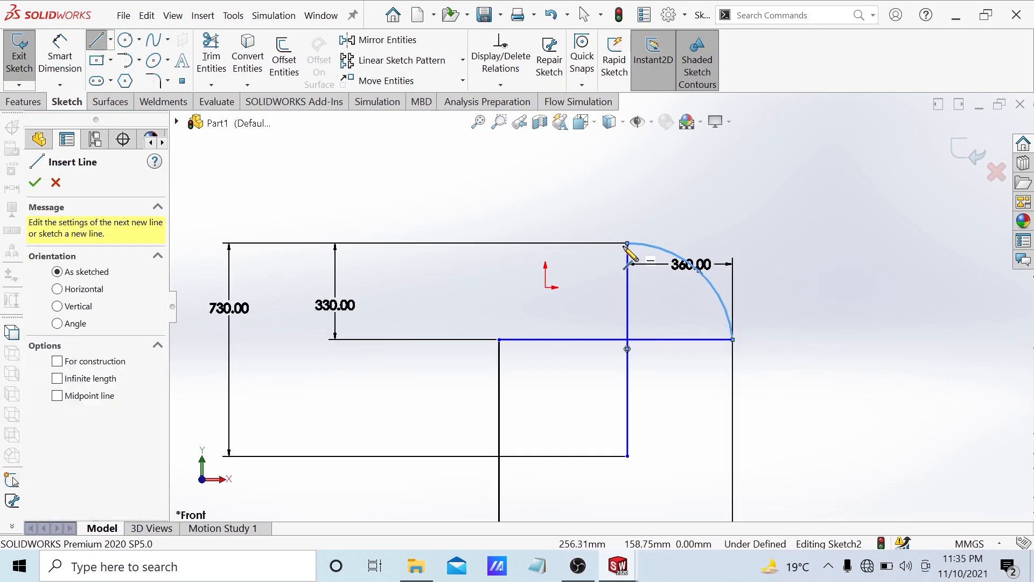
key("Escape")
left_click(97, 39)
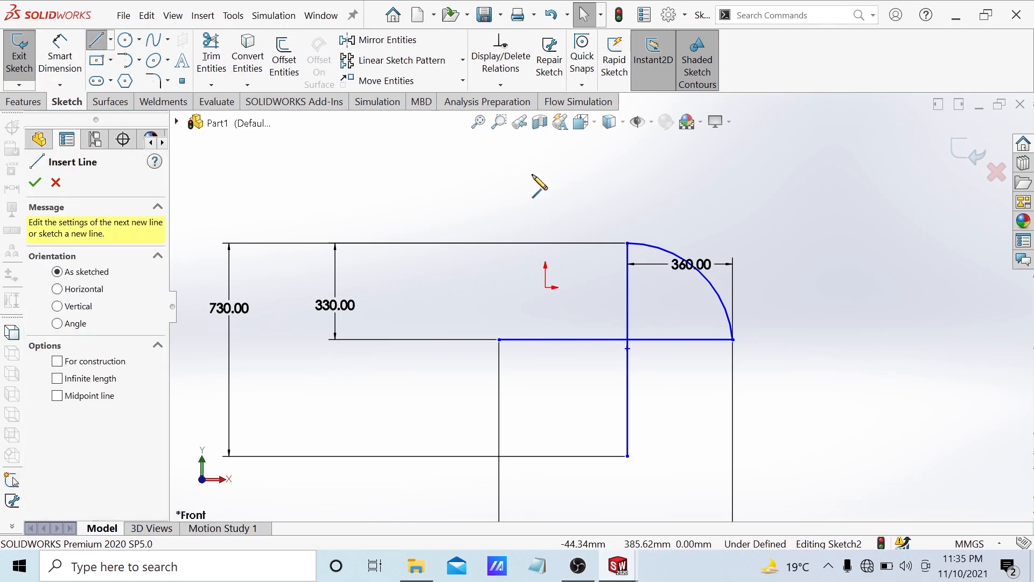
left_click(627, 243)
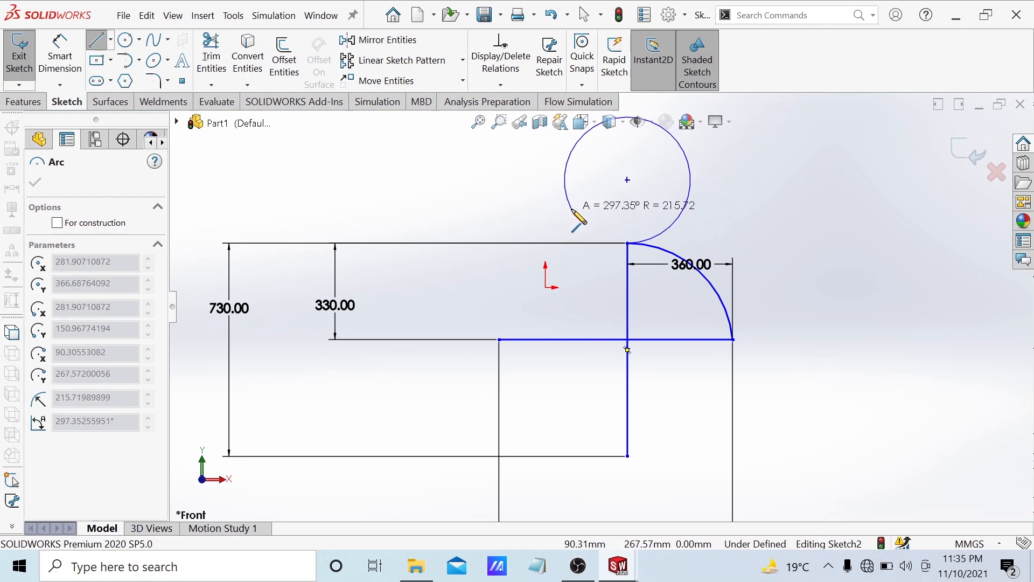
key("Escape")
key("Escape")
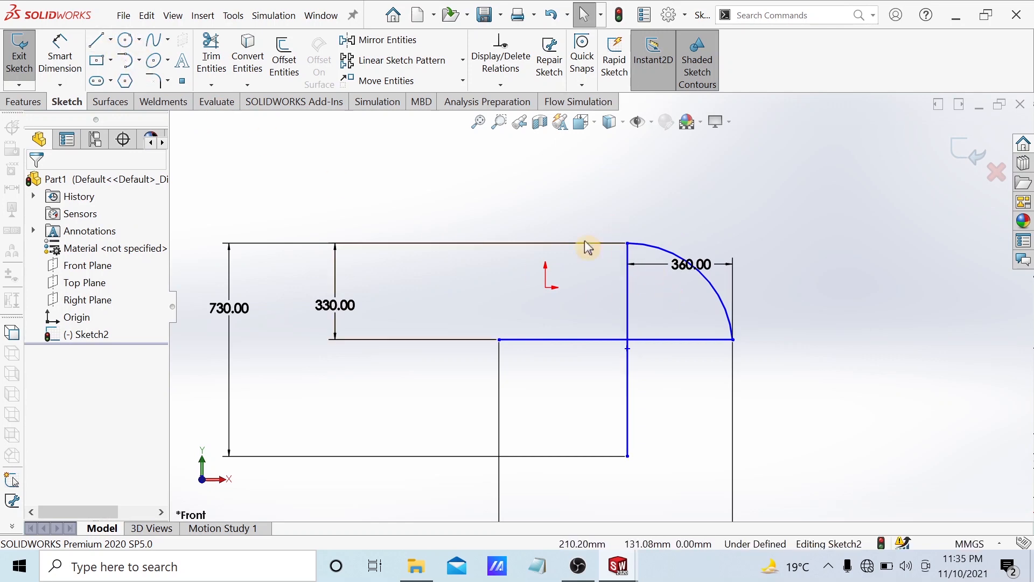
Step: Sketch outward-bulging arcs from the horizontal line's right endpoint to the vertical line's lower endpoint and on to the horizontal line's left endpoint
left_click(97, 42)
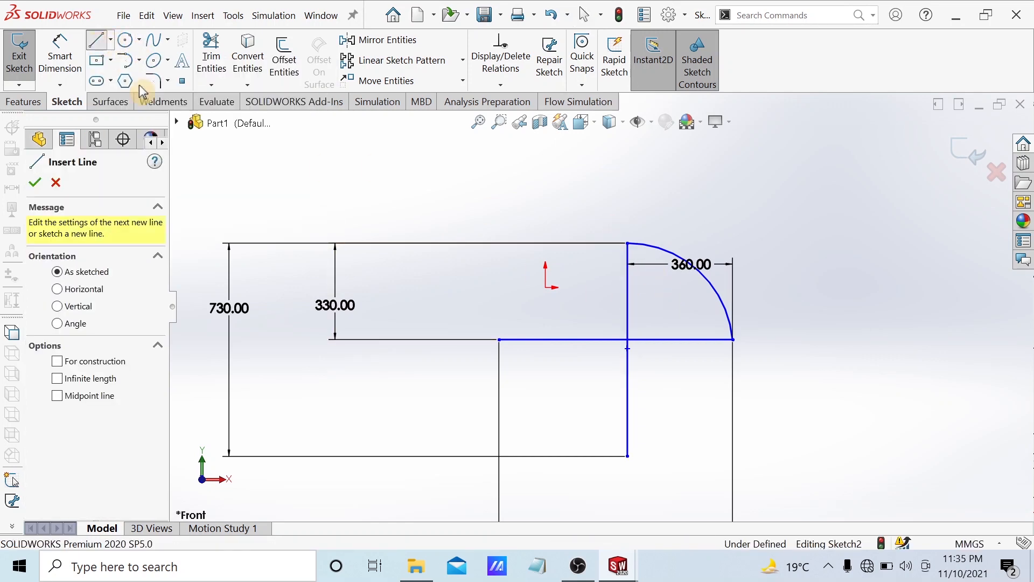
left_click(733, 339)
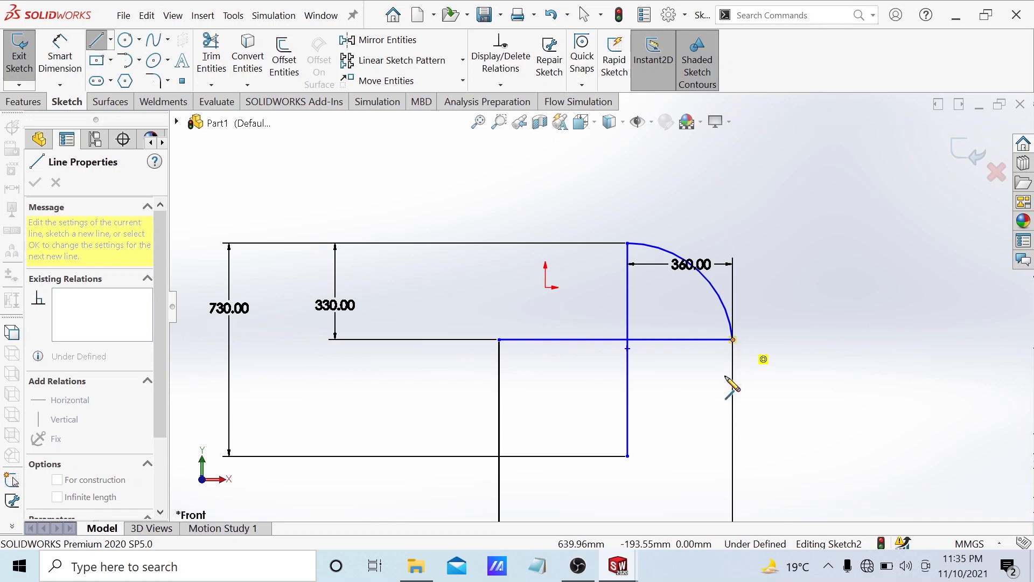
left_click(627, 456)
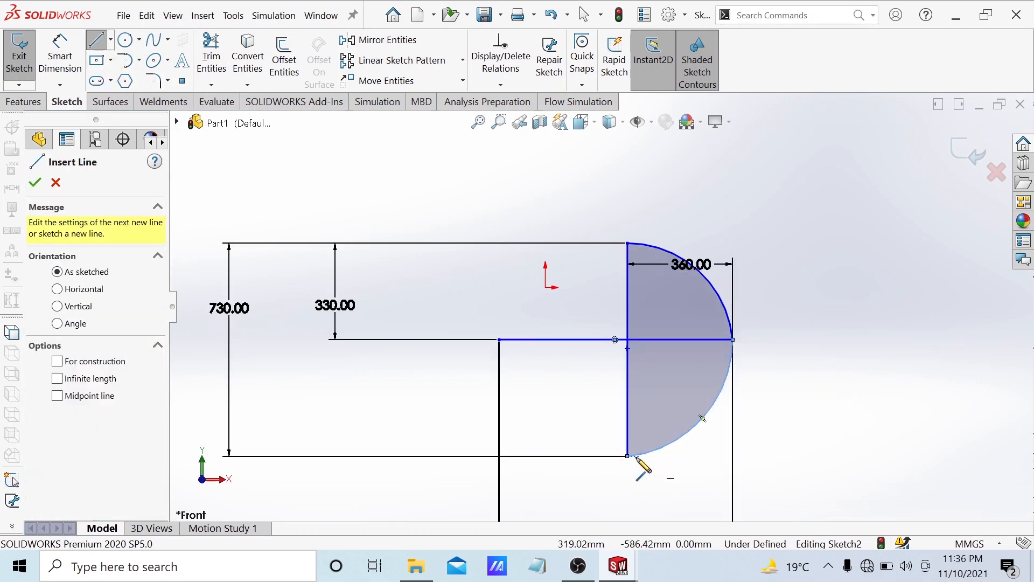
left_click(626, 456)
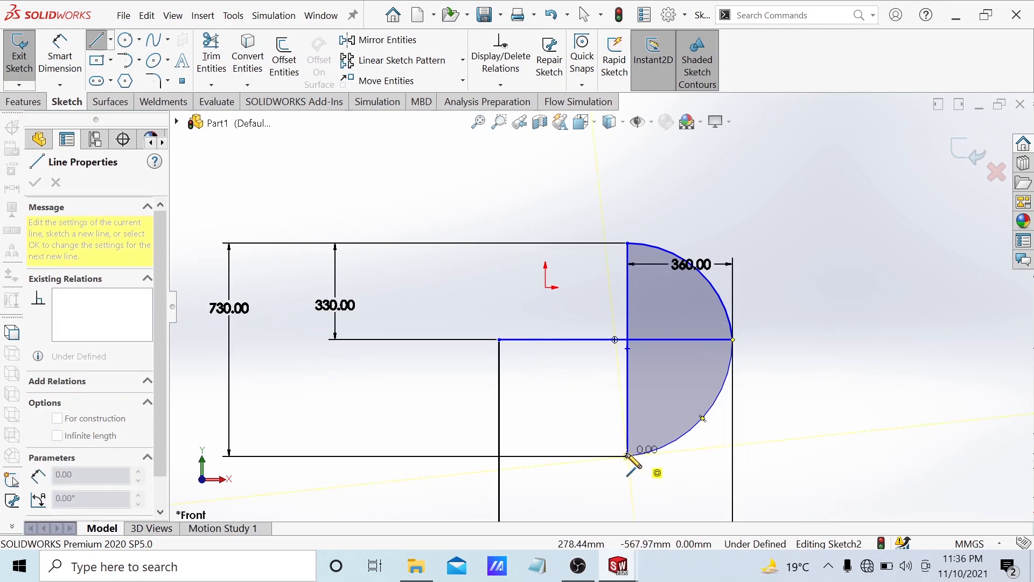
left_click(499, 340)
key("Escape")
key("Escape")
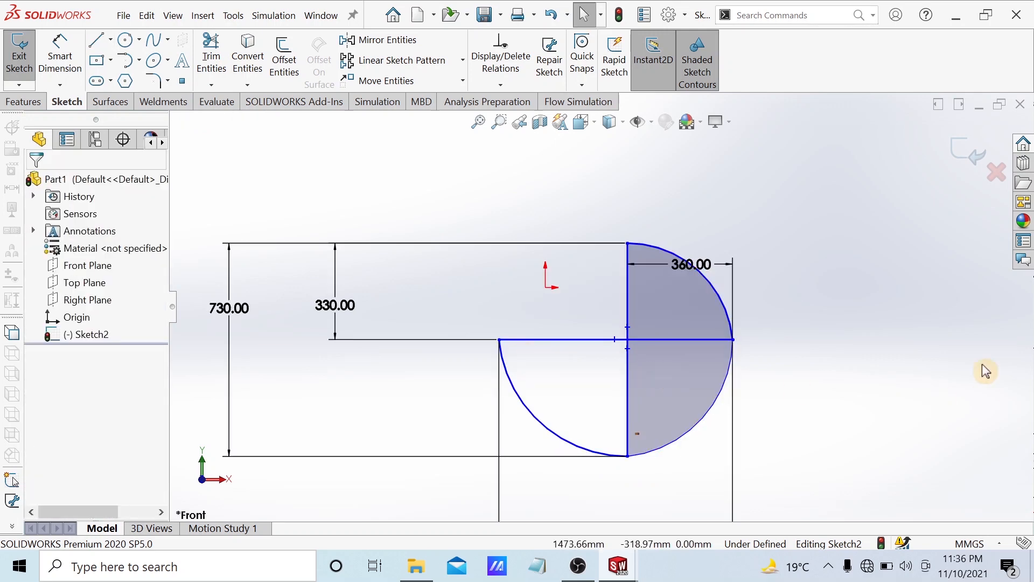
Step: Sketch the outlet outline from the horizontal line's left endpoint: about 454 mm up, 127 mm across, 124 mm down, and over to the vertical line's upper endpoint
left_click(97, 39)
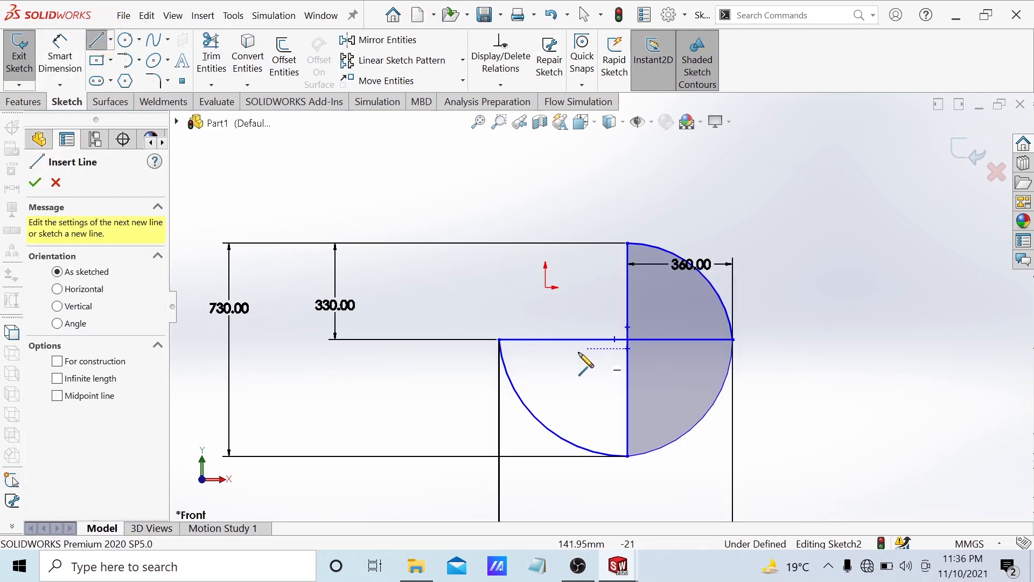
left_click(499, 339)
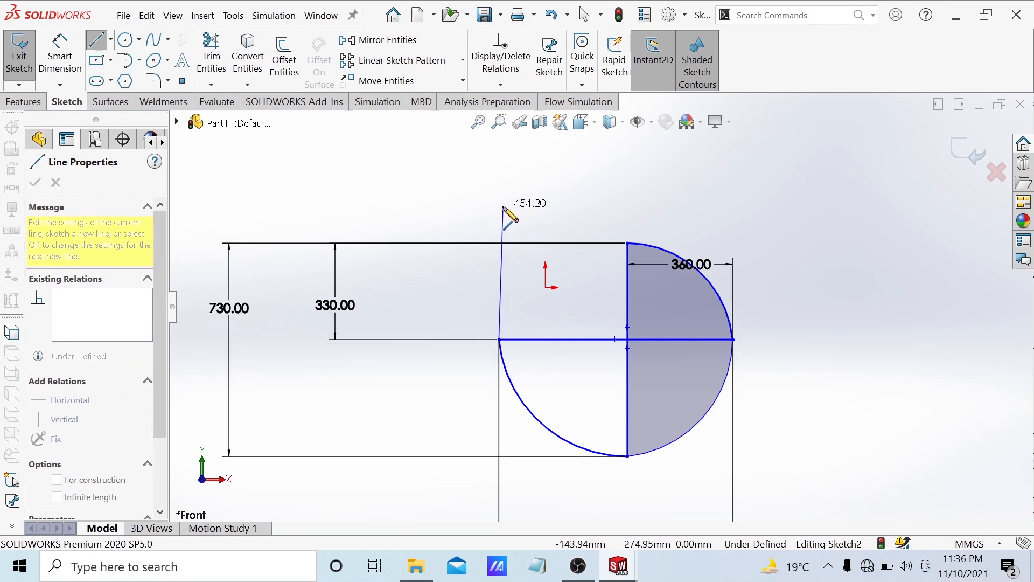
left_click(503, 207)
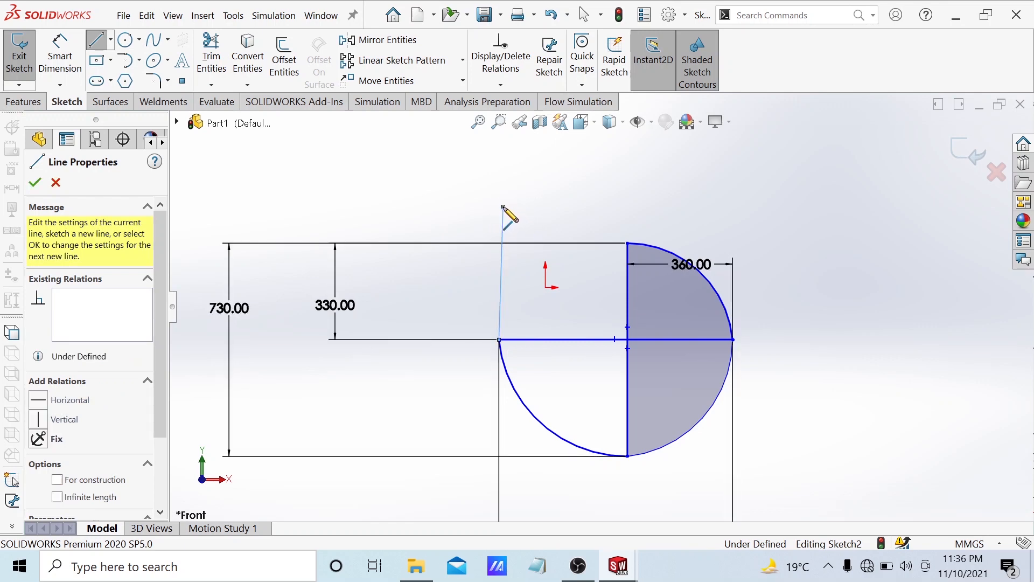
left_click(536, 207)
left_click(535, 243)
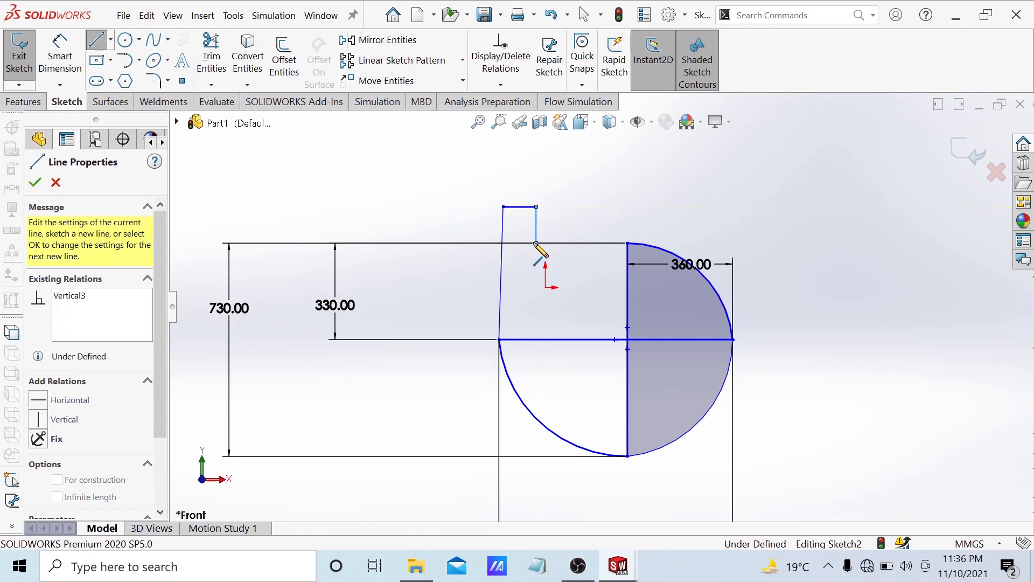
left_click(628, 243)
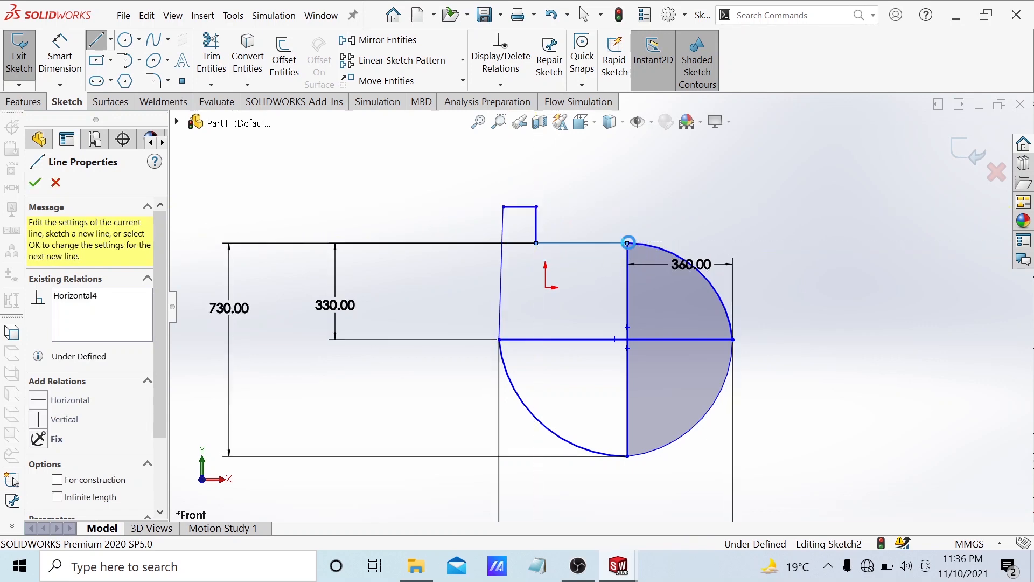
key("Escape")
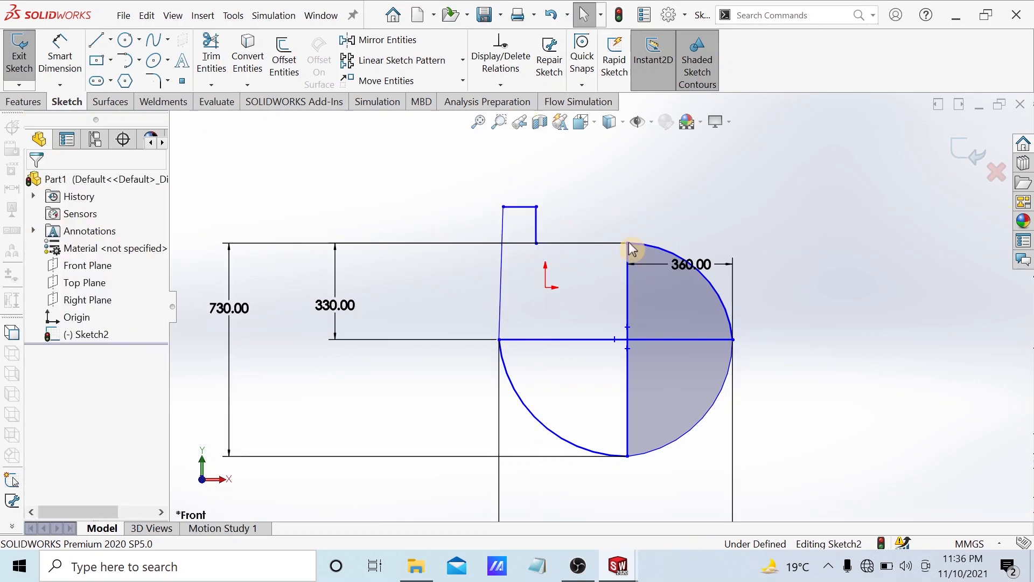
Step: Make the slanted left line of the outlet outline vertical
left_click(500, 287)
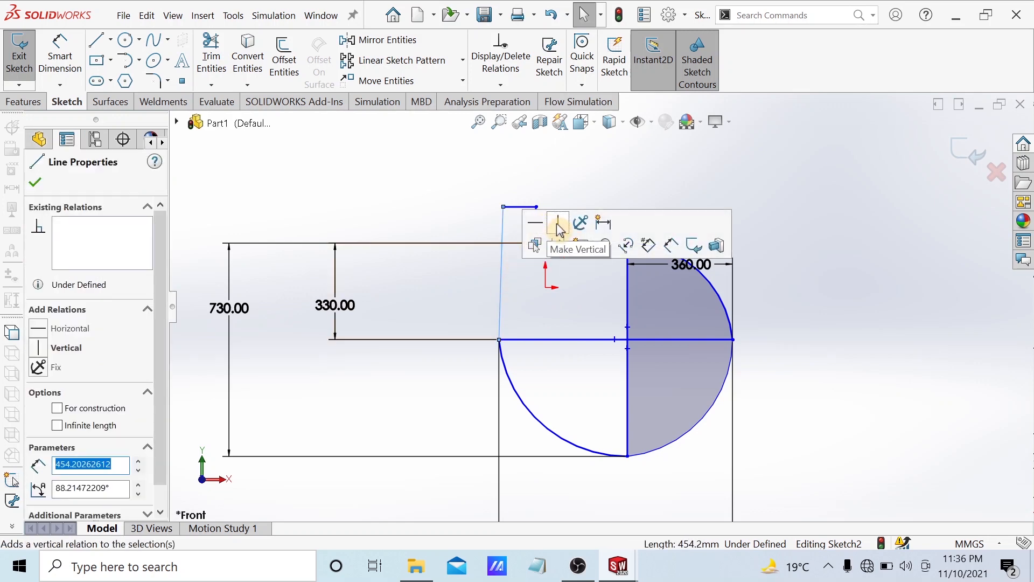
left_click(464, 307)
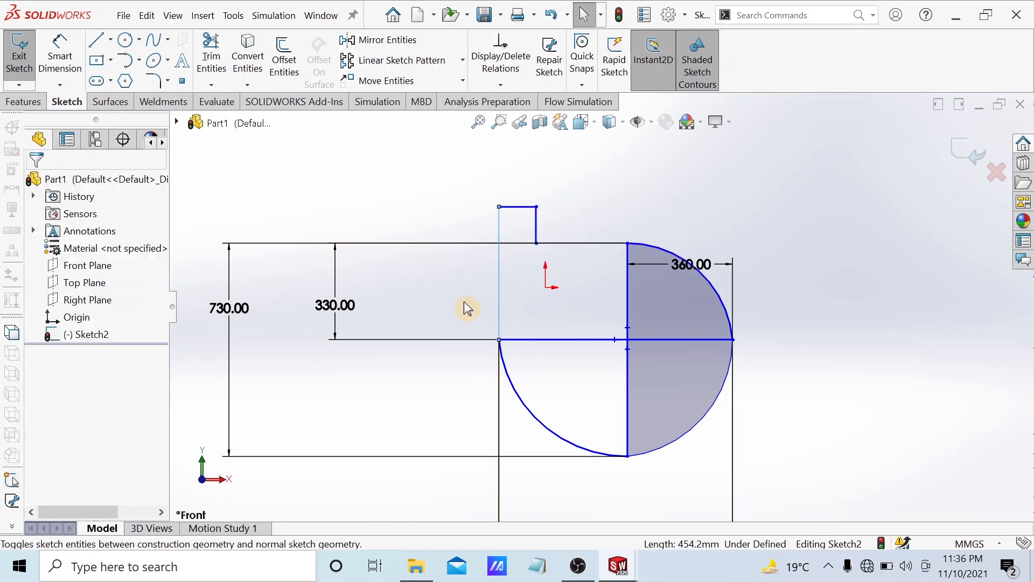
left_click(537, 233)
left_click(553, 318)
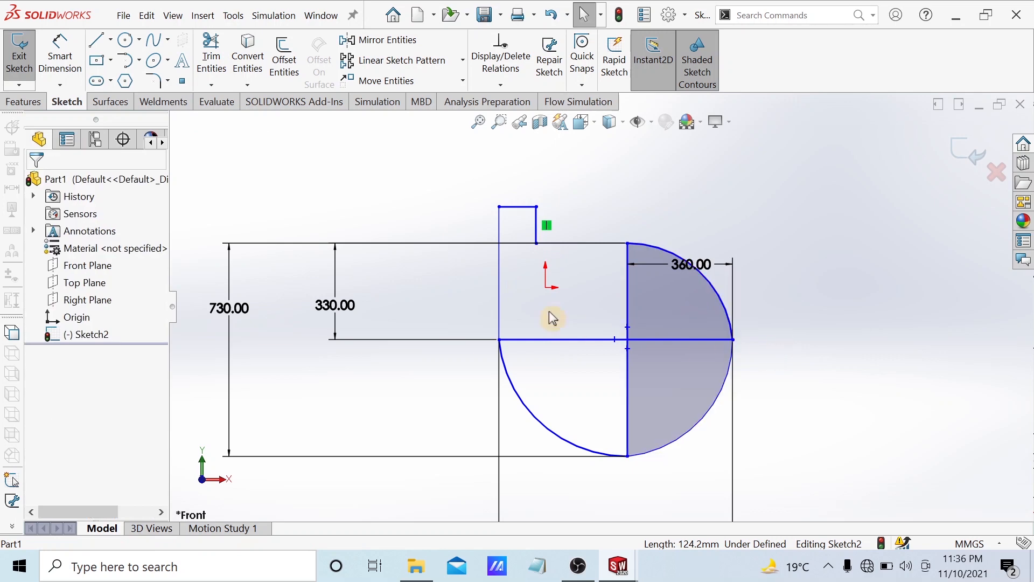
Step: Examine the outlet's height and width dimensions in the Draw1 drawing and return to the part sketch
scroll(587, 447, "up", 2)
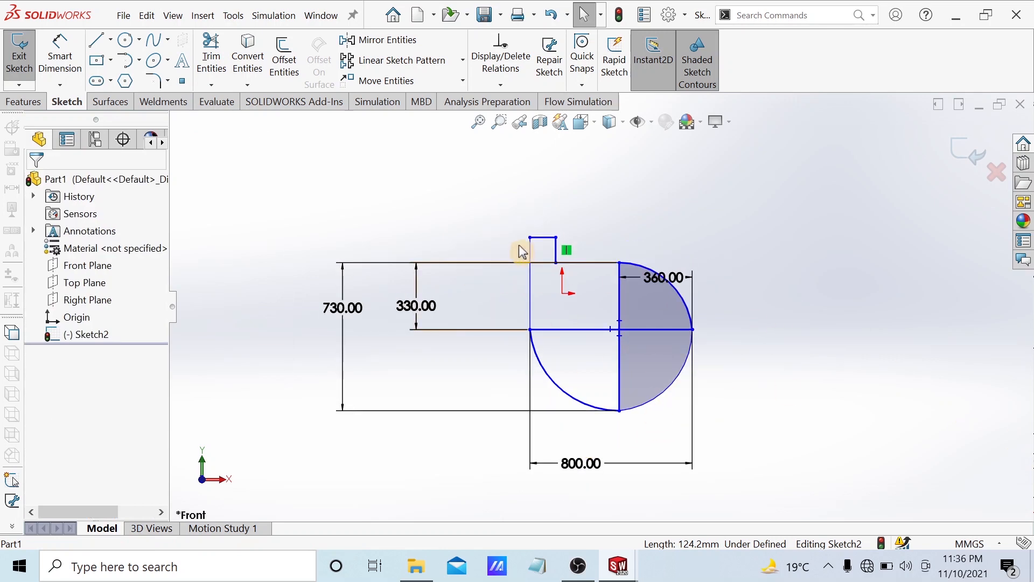
left_click(59, 54)
scroll(503, 282, "down", 4)
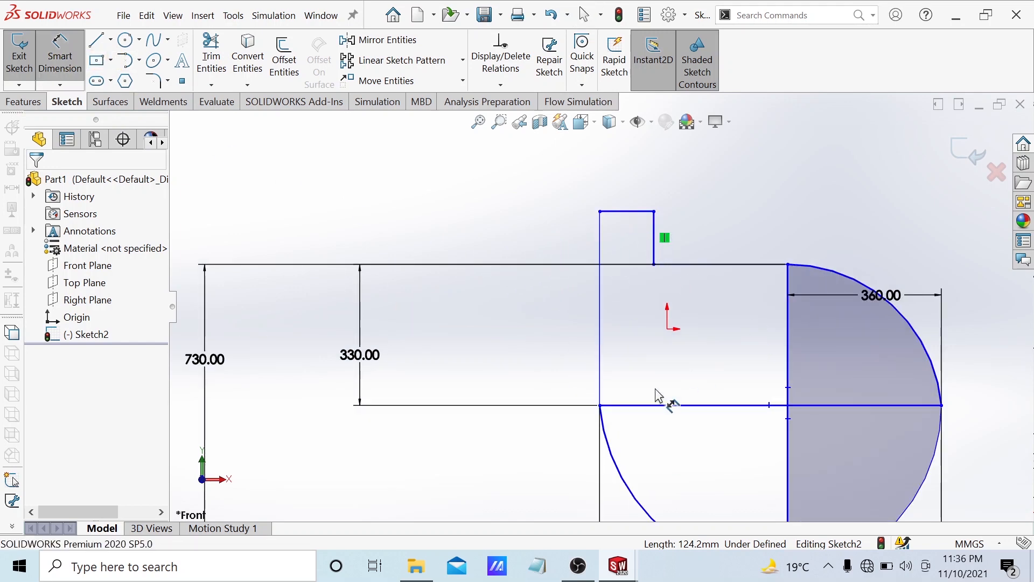
mouse_move(622, 572)
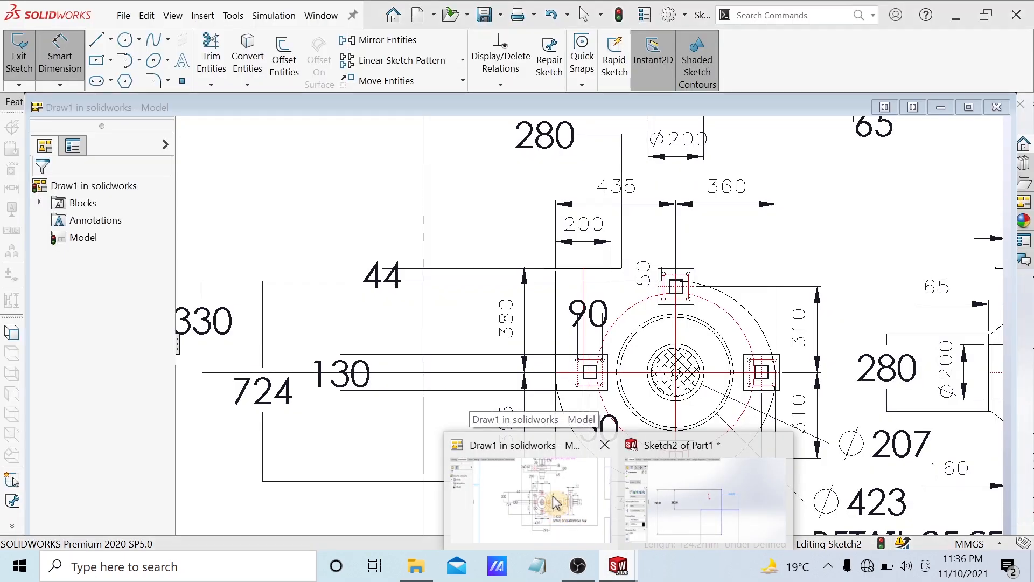
left_click(556, 509)
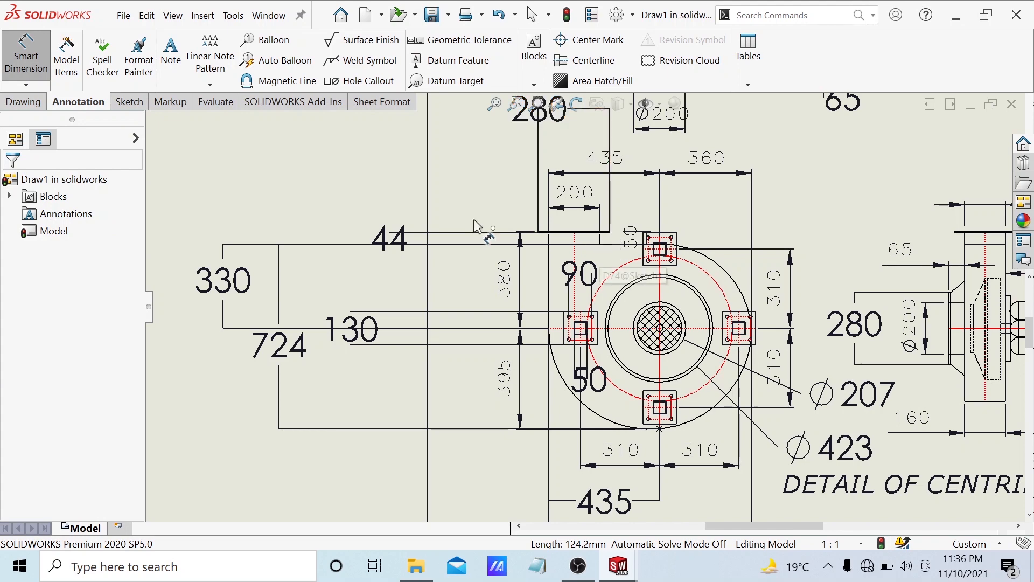
scroll(397, 242, "up", 2)
scroll(477, 264, "down", 4)
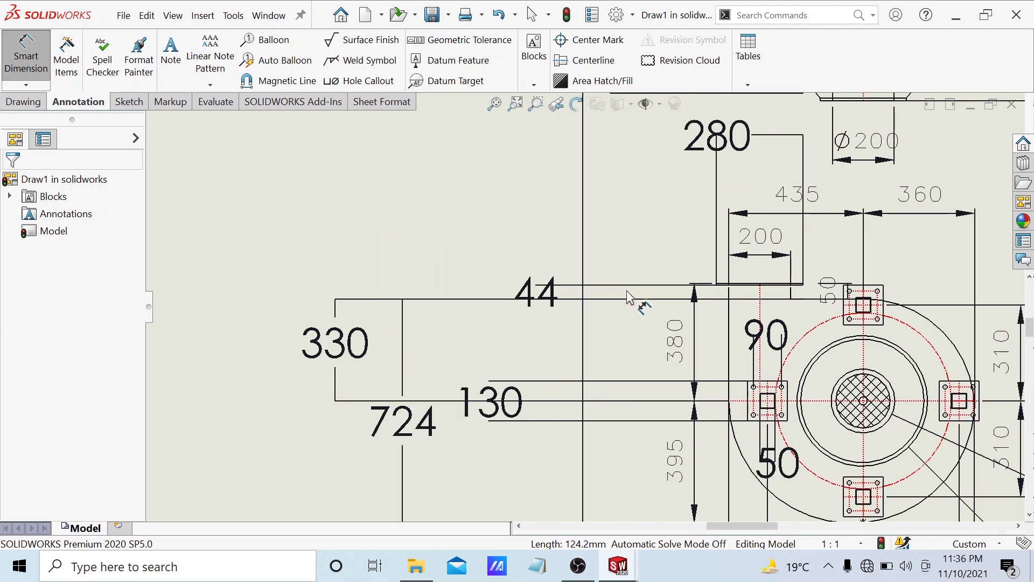
scroll(792, 362, "down", 1)
scroll(792, 335, "down", 1)
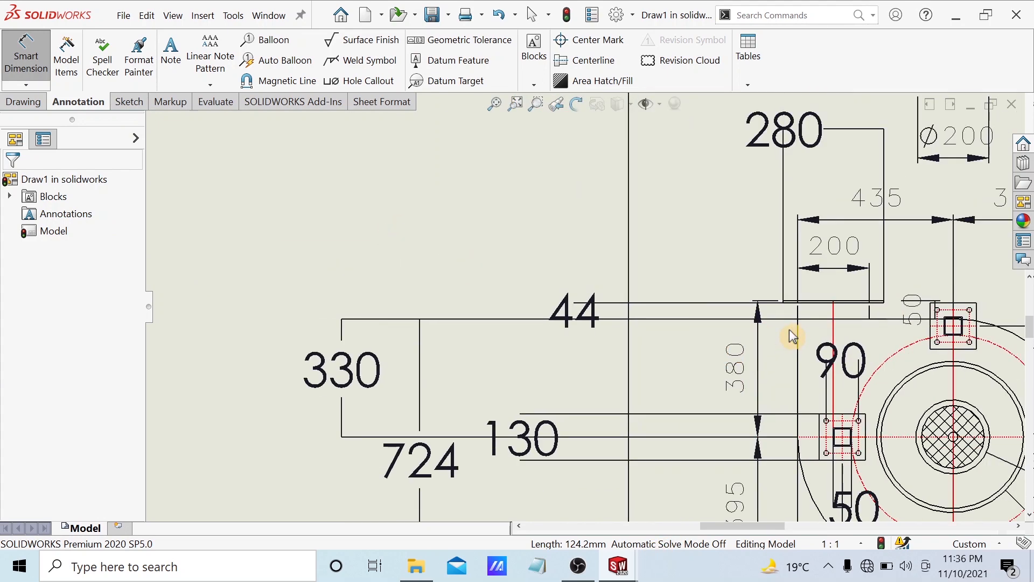
scroll(867, 311, "down", 1)
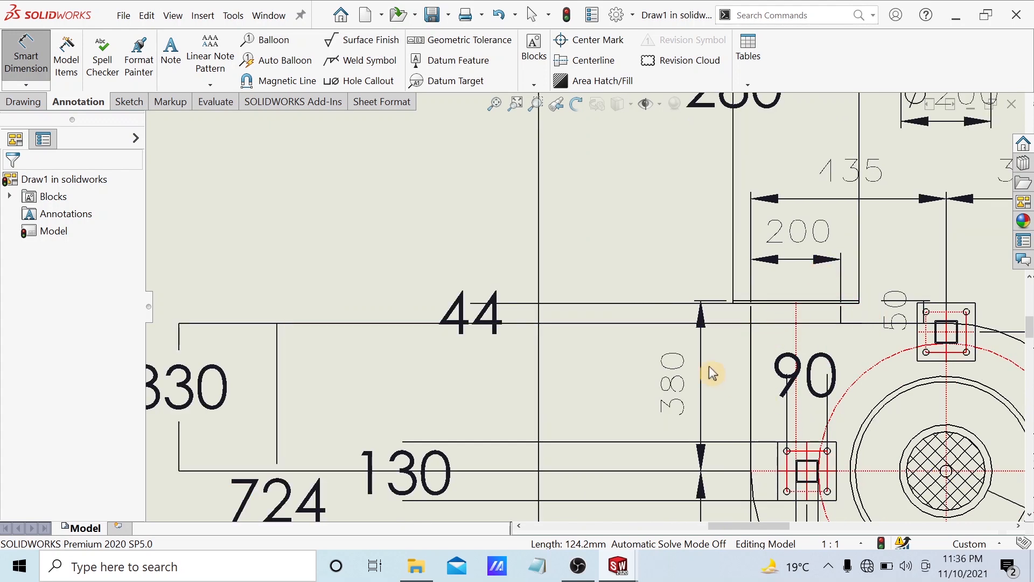
scroll(586, 323, "up", 1)
mouse_move(618, 572)
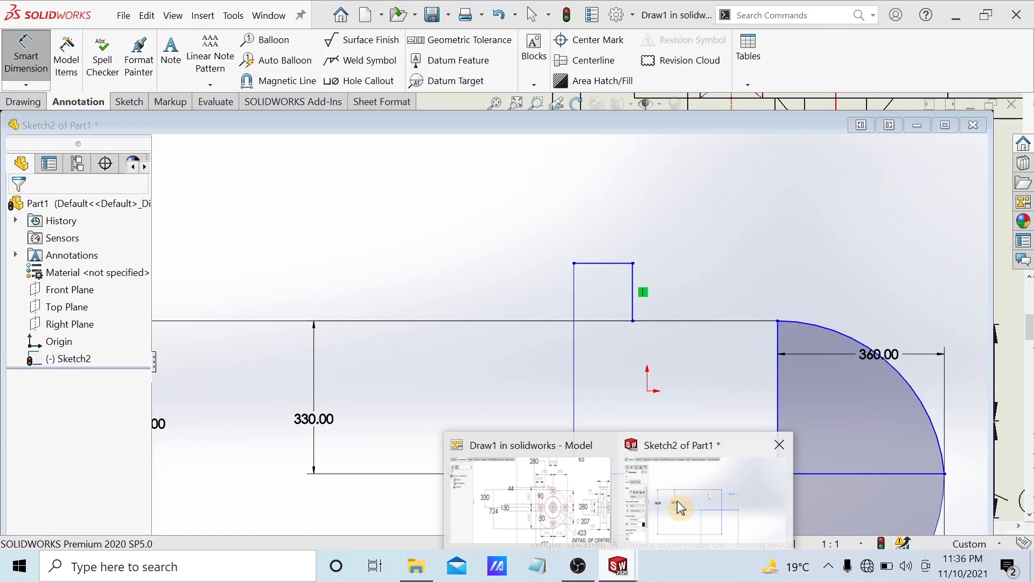
left_click(677, 501)
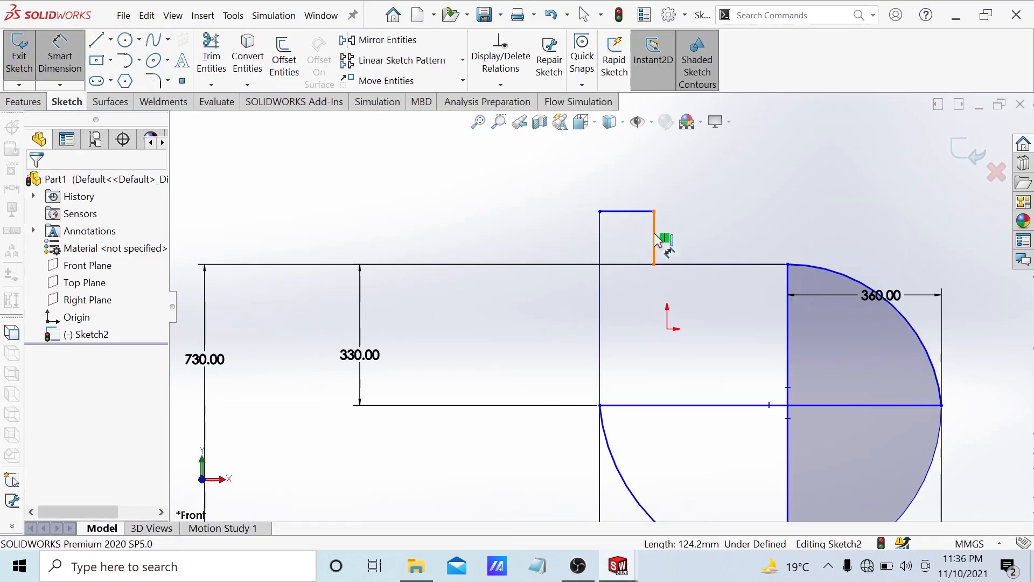
Step: Dimension the height of the outlet's short right vertical line and set it to 44 mm
left_click(655, 238)
left_click(753, 235)
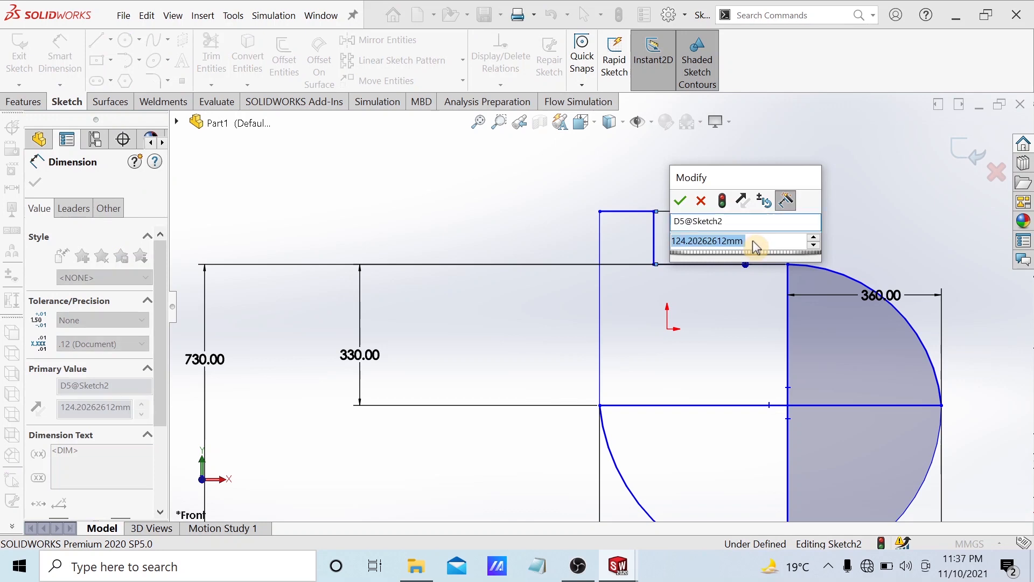
key("BackSpace")
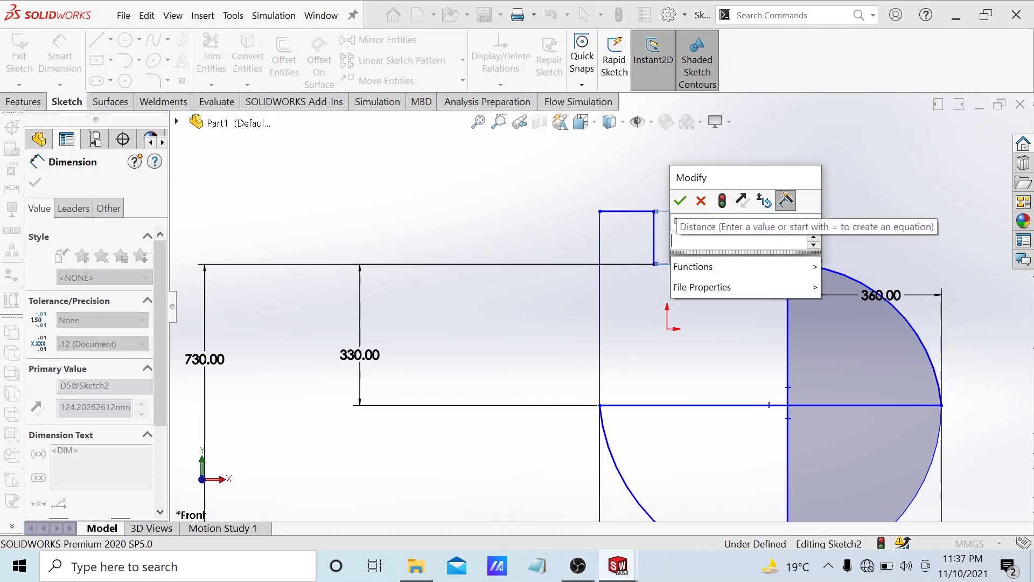
type("44")
left_click(681, 208)
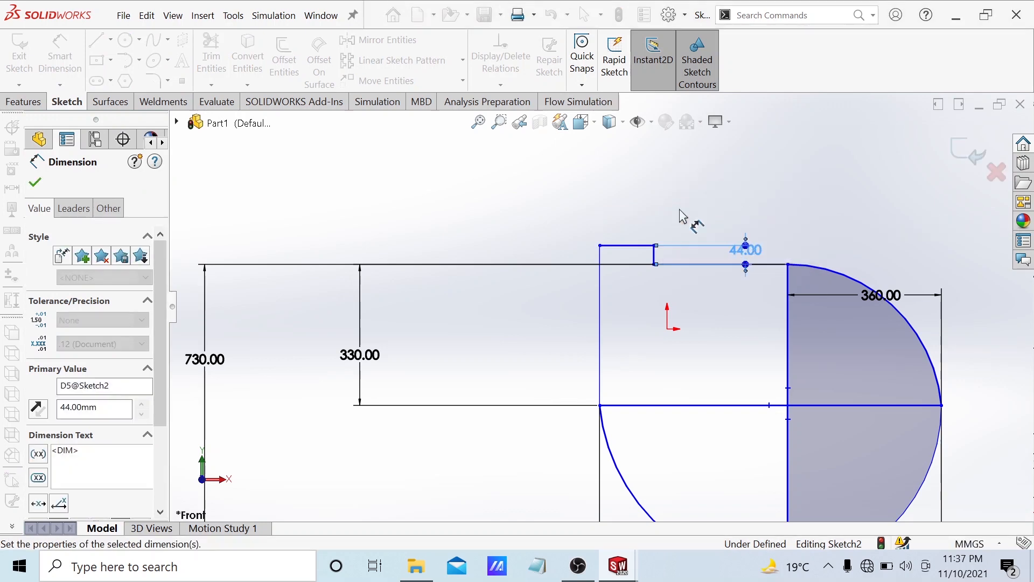
left_click(35, 185)
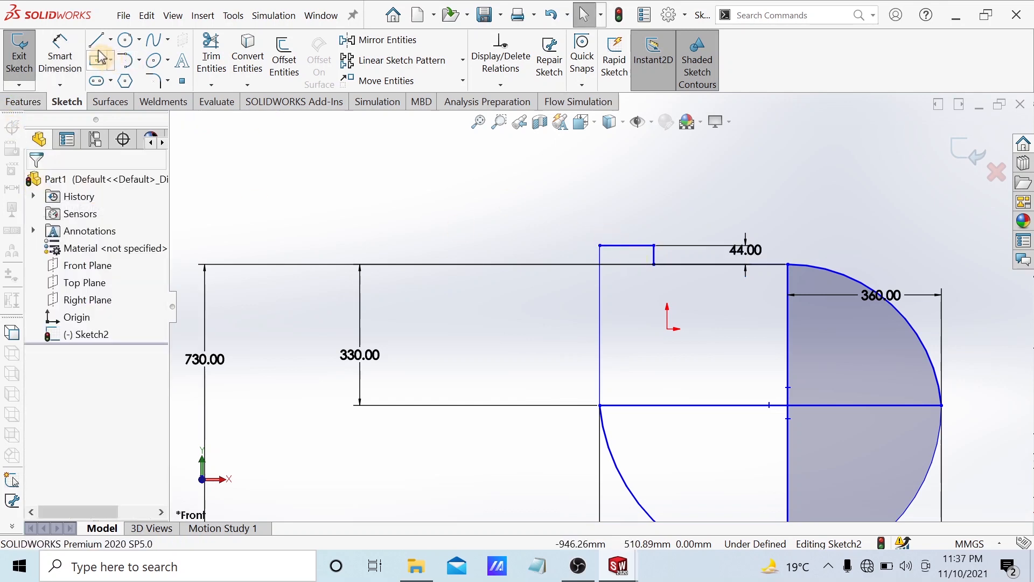
Step: Dimension the length of the outlet's top horizontal line and set it to 200 mm
left_click(61, 51)
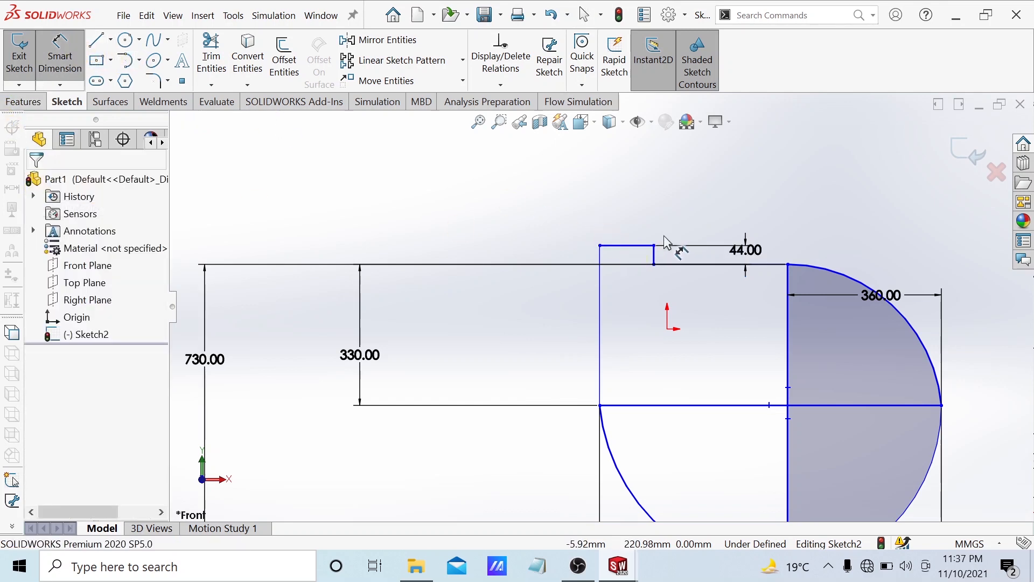
left_click(634, 249)
left_click(635, 183)
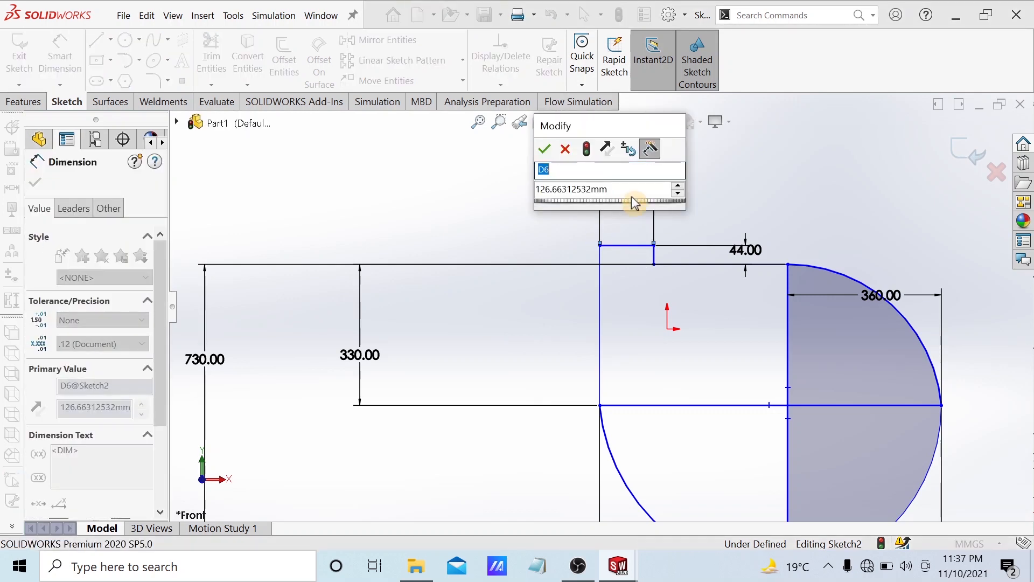
type("200")
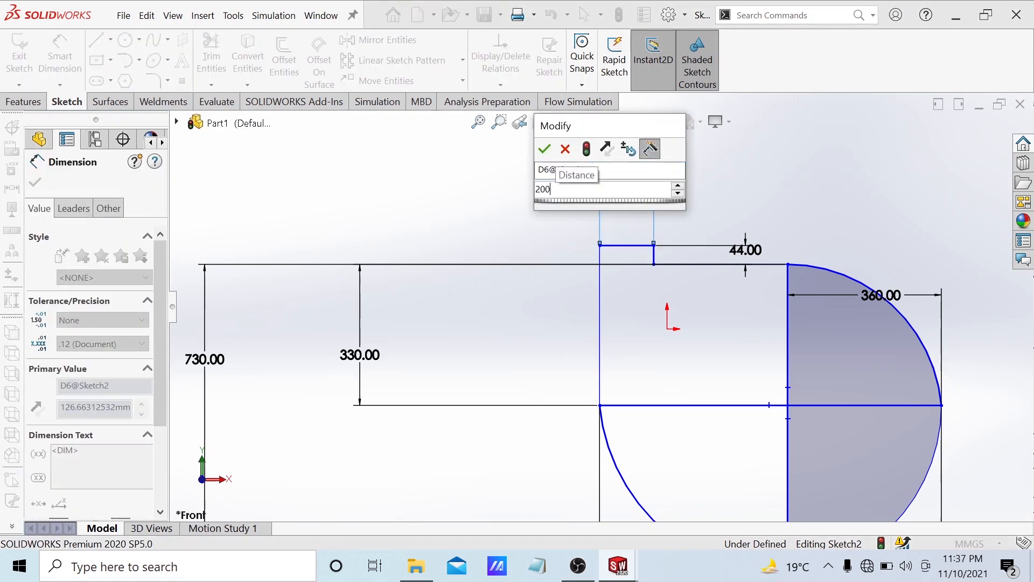
key("Return")
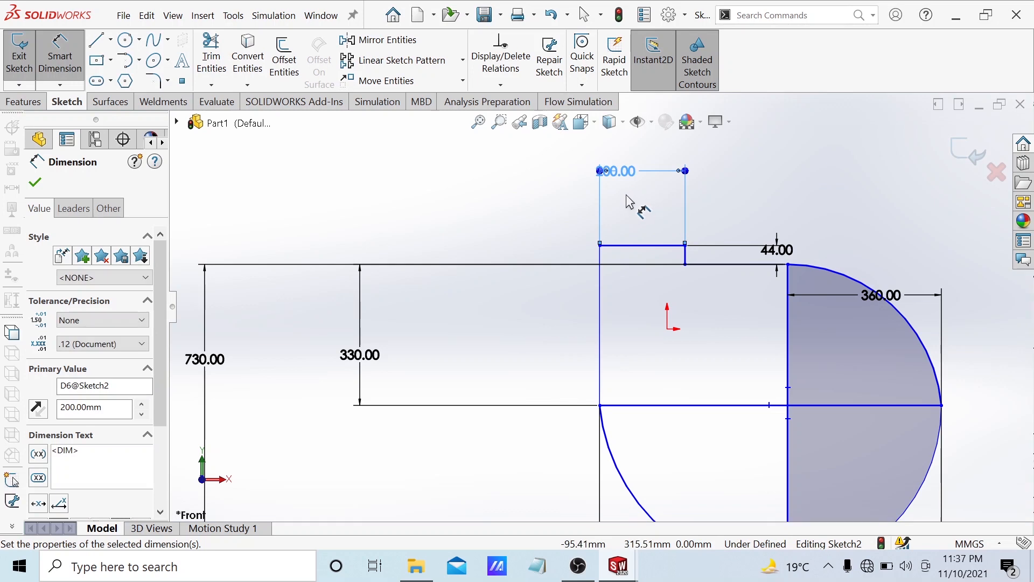
left_click(36, 182)
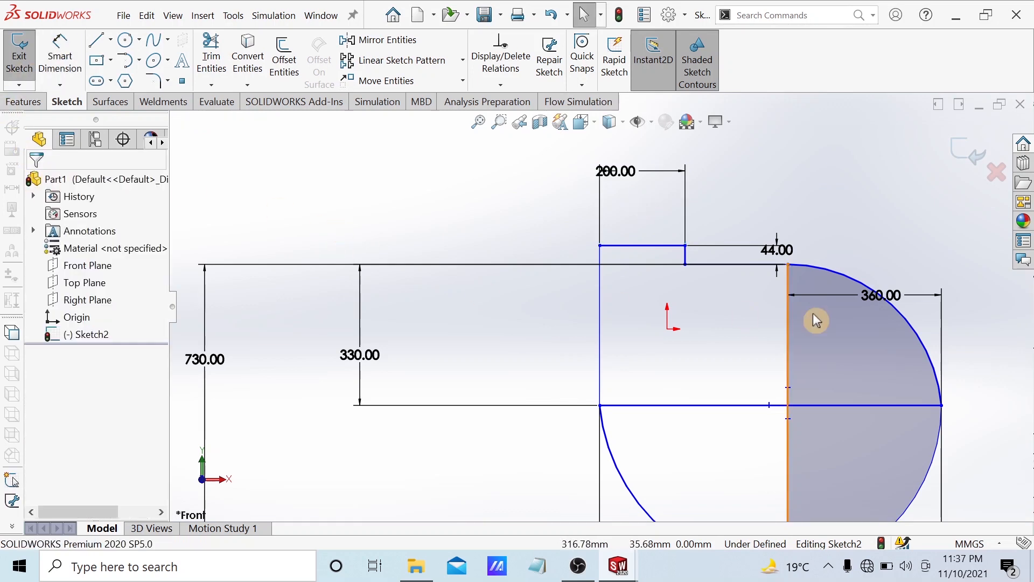
Step: Convert the horizontal and vertical lines crossing inside the casing outline to construction geometry
middle_click(728, 360)
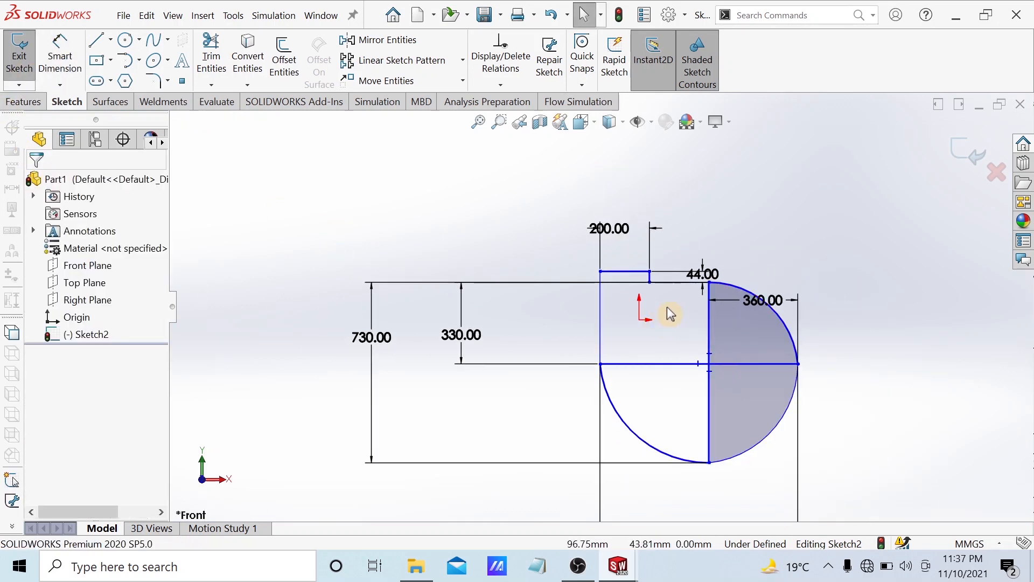
left_click(669, 370)
right_click(669, 369)
left_click(695, 283)
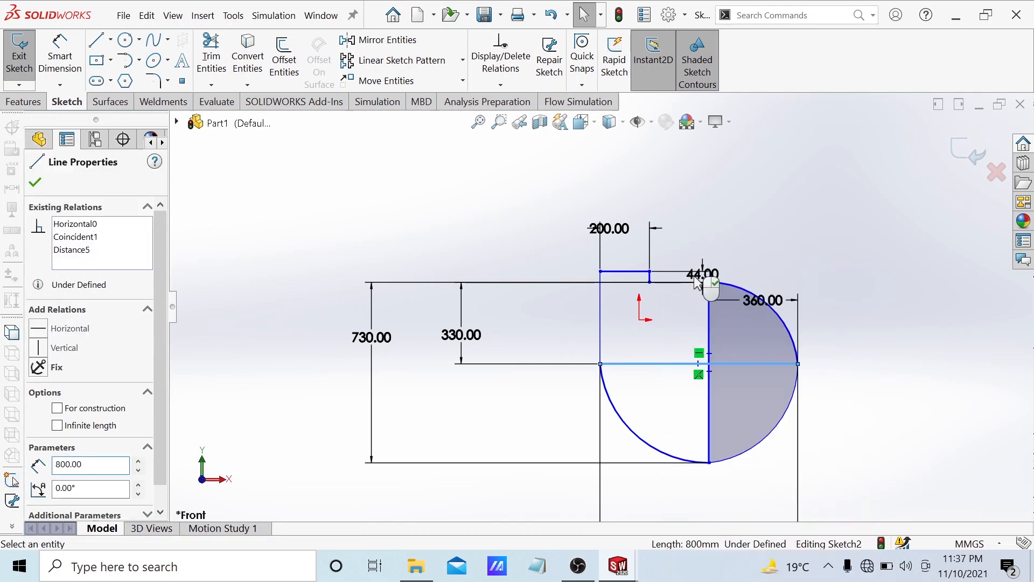
left_click(710, 334)
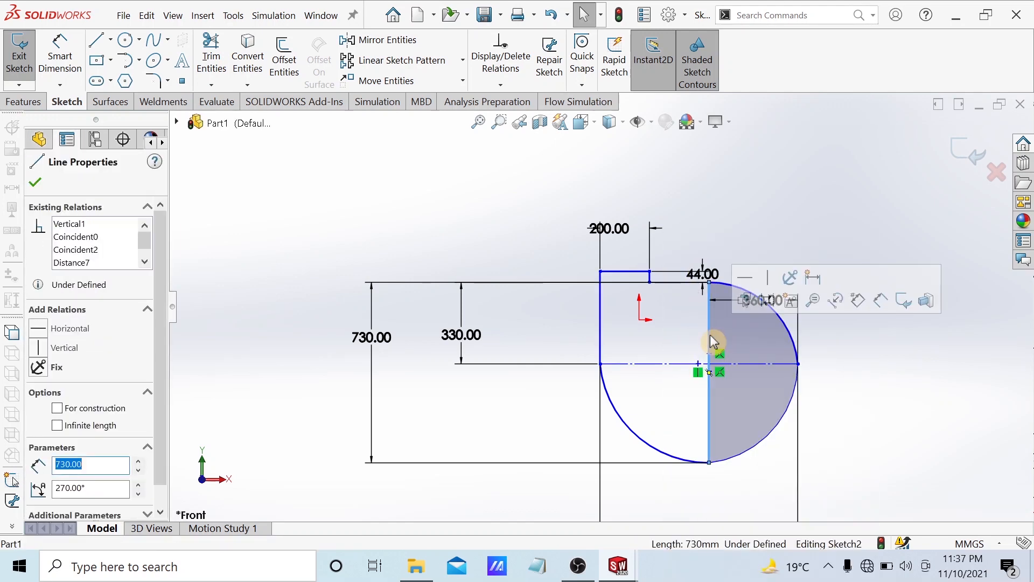
left_click(768, 301)
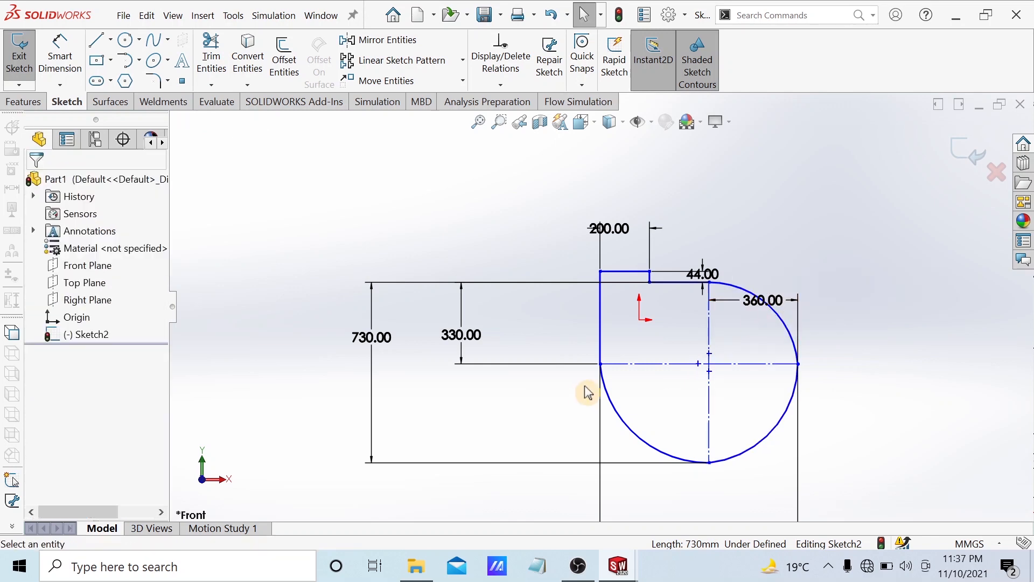
Step: Inspect the casing and outlet outline up close and return to the front view
scroll(625, 369, "down", 5)
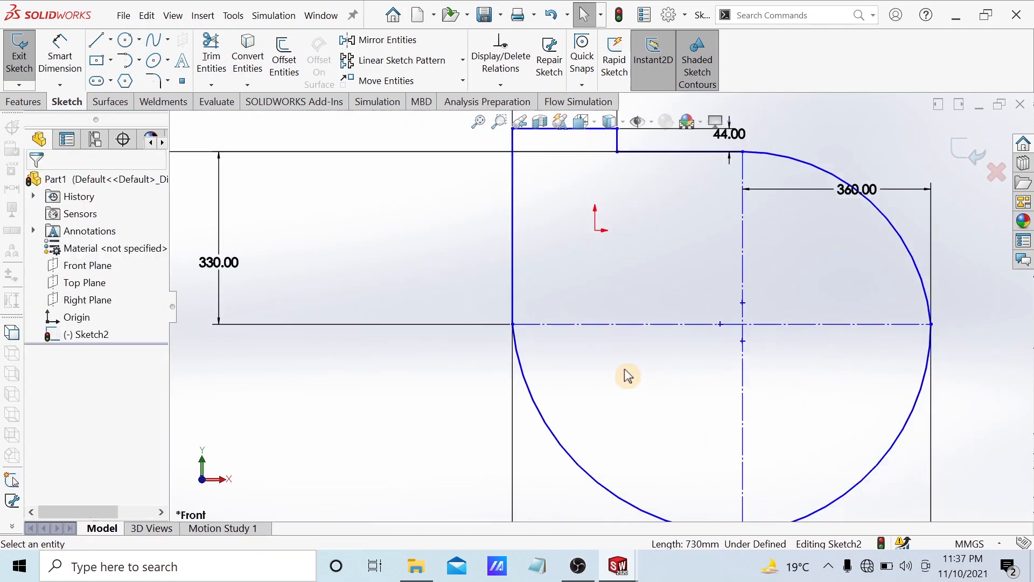
scroll(625, 368, "up", 5)
key("z")
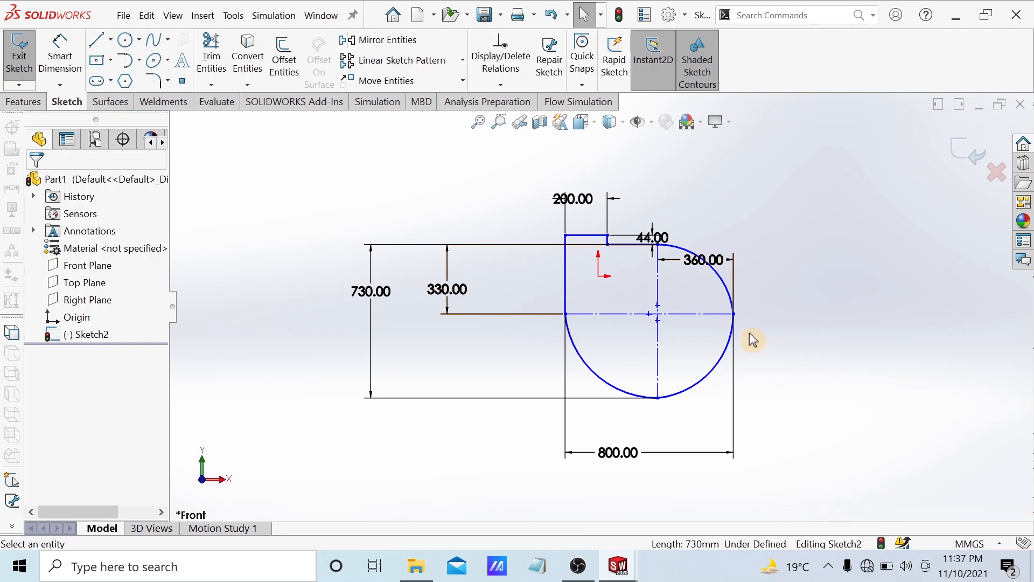
scroll(676, 319, "down", 6)
scroll(677, 319, "up", 5)
key("space")
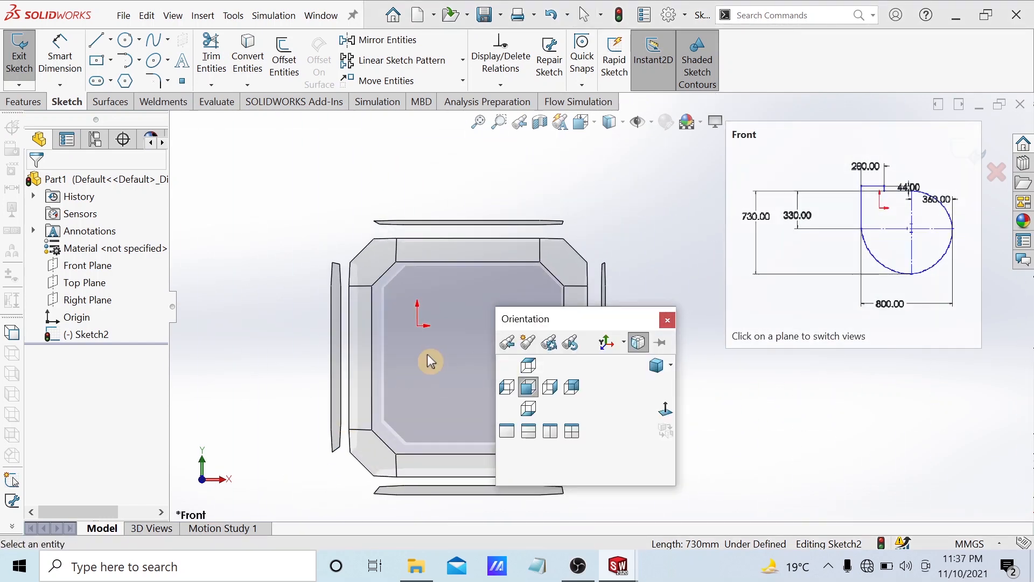
left_click(430, 361)
scroll(478, 353, "down", 4)
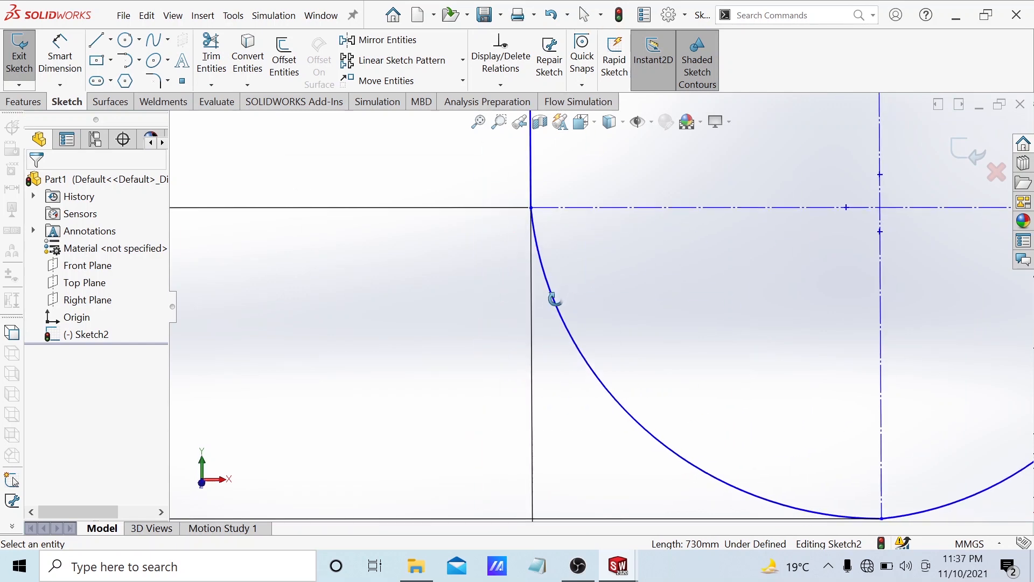
mouse_move(554, 300)
middle_mouse_down()
mouse_move(545, 344)
mouse_move(545, 196)
mouse_move(626, 261)
mouse_move(646, 316)
mouse_move(628, 362)
mouse_move(570, 338)
middle_mouse_up()
key("space")
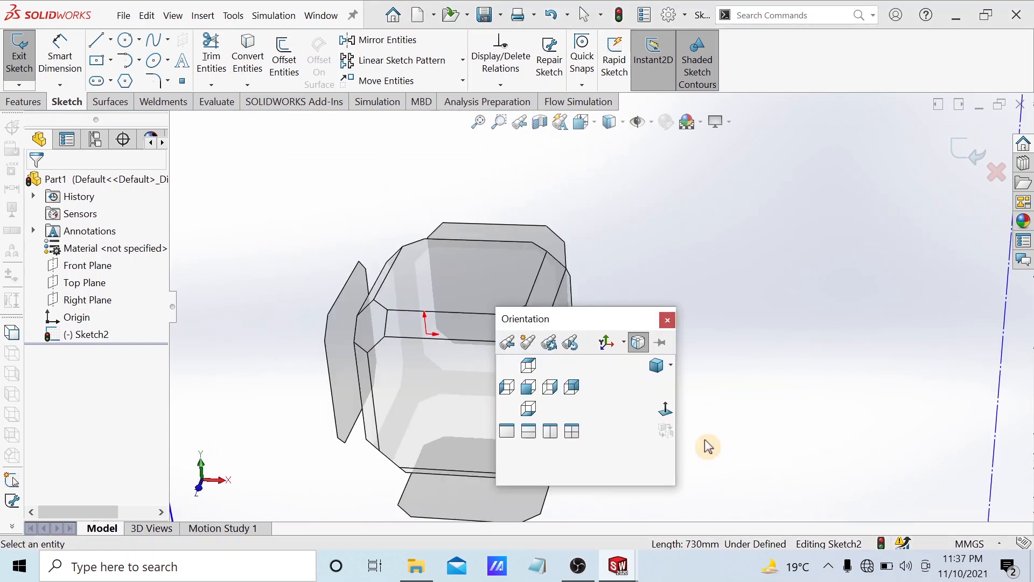
left_click(528, 386)
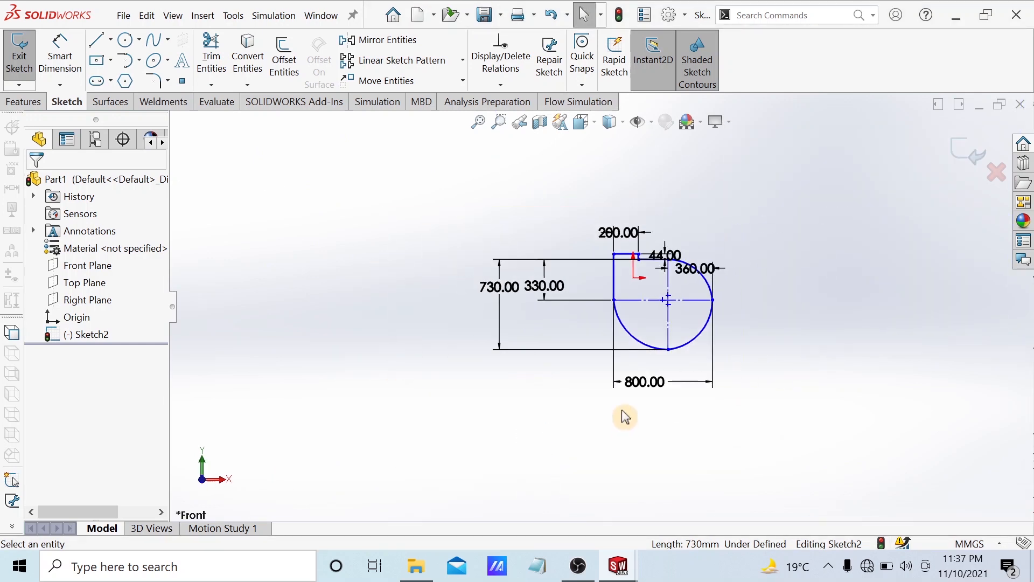
left_click(23, 102)
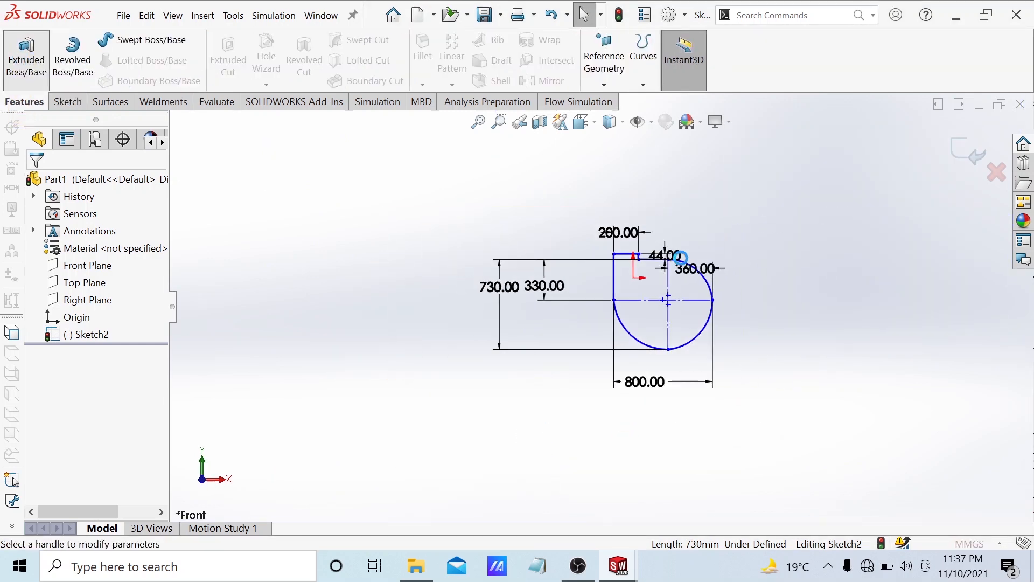
mouse_move(807, 337)
middle_mouse_down()
mouse_move(768, 357)
mouse_move(714, 360)
middle_mouse_up()
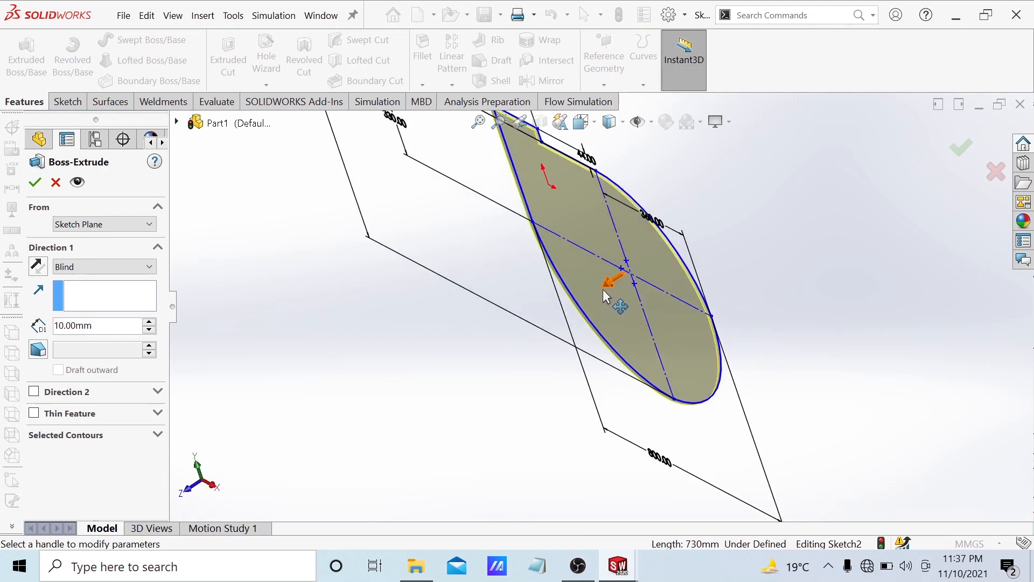
left_click_drag(603, 289, 536, 329)
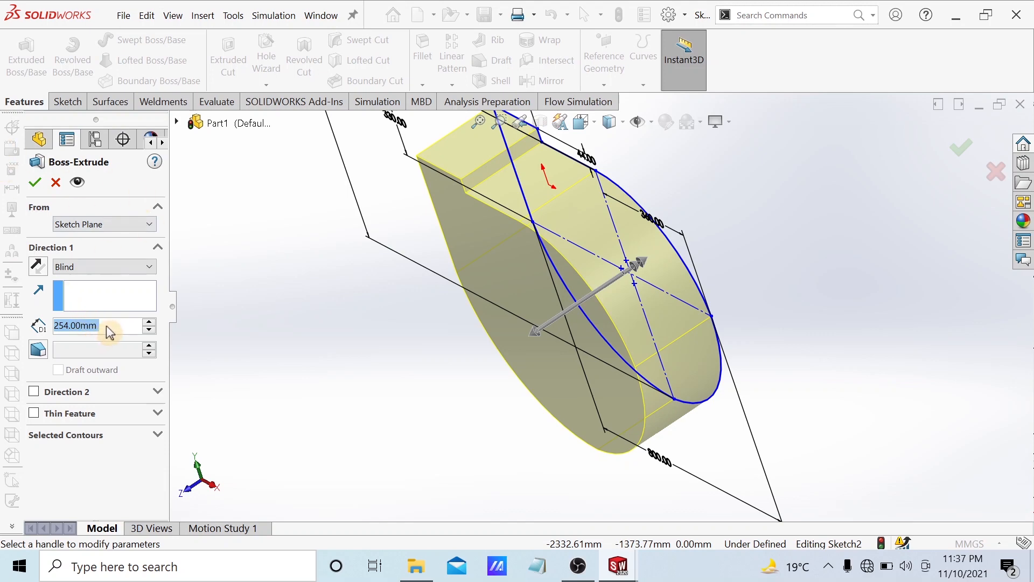
left_click(625, 572)
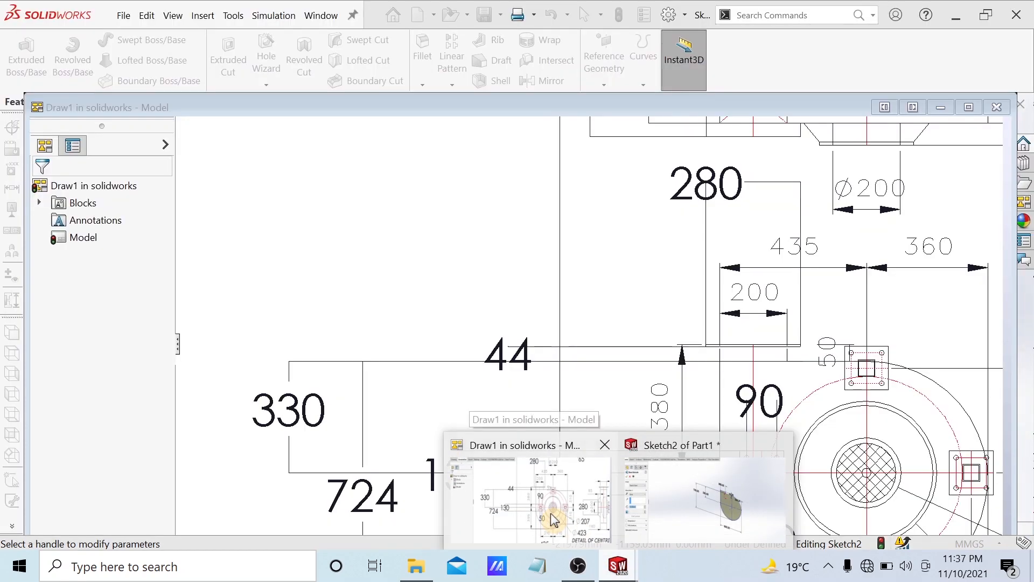
left_click(551, 515)
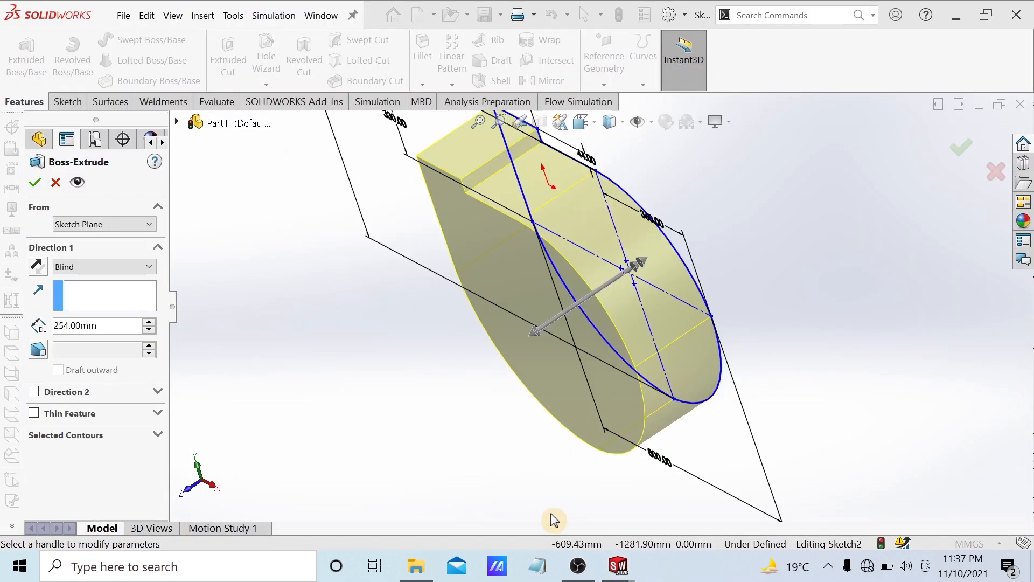
key("Escape")
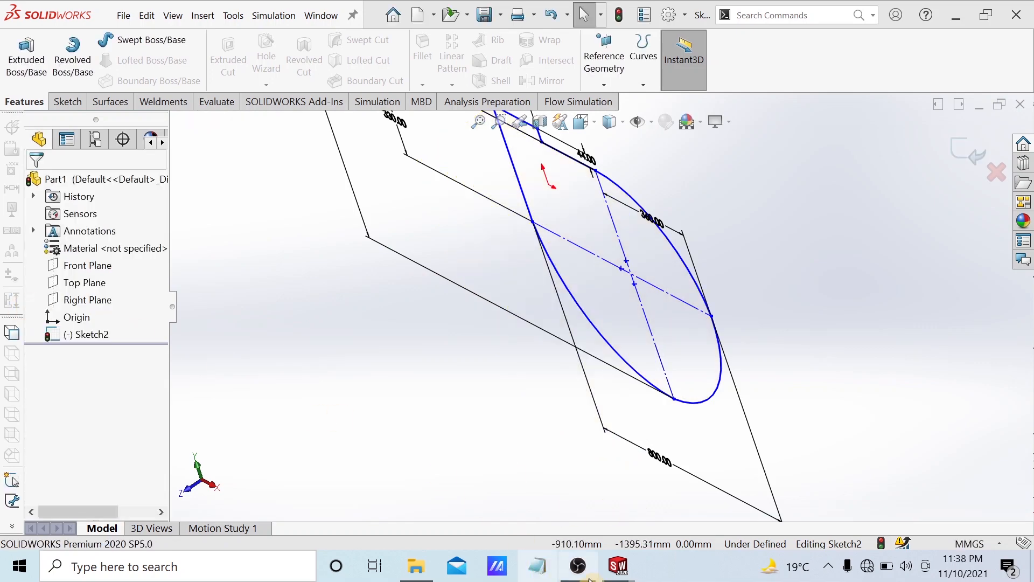
Step: Examine the casing's width in the side view of the Draw1 drawing and return to the part sketch
mouse_move(617, 569)
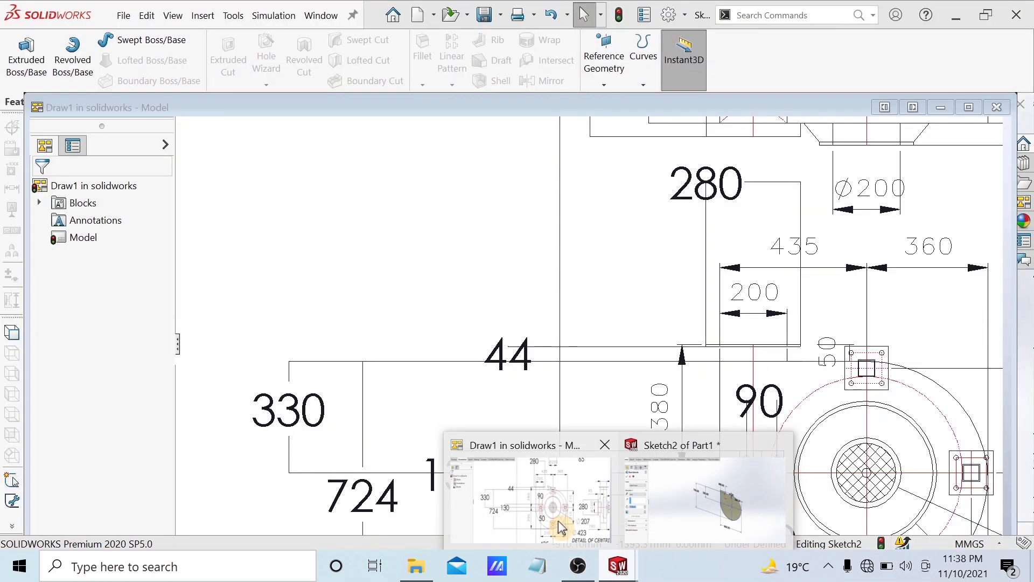
left_click(560, 525)
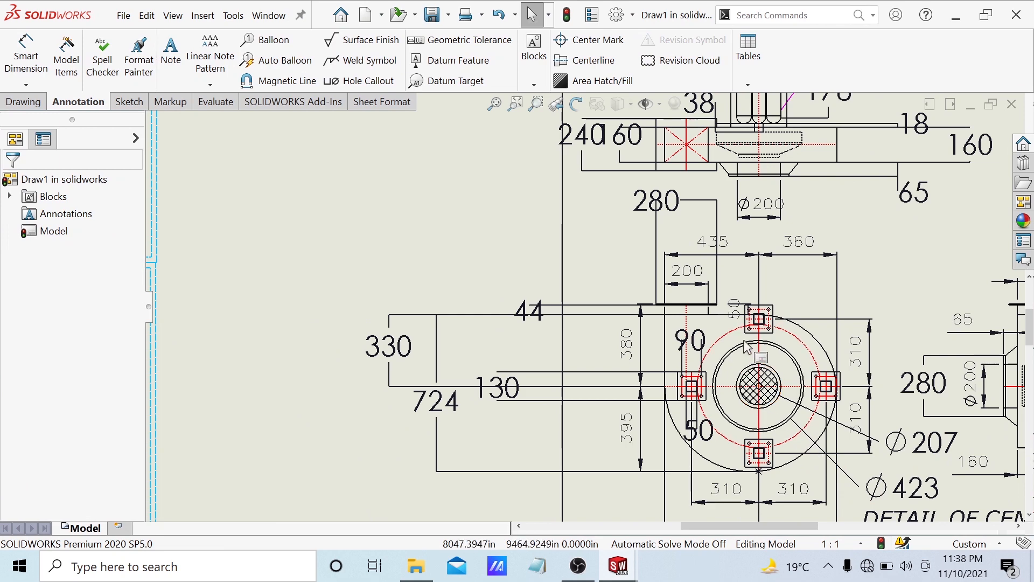
scroll(785, 383, "up", 4)
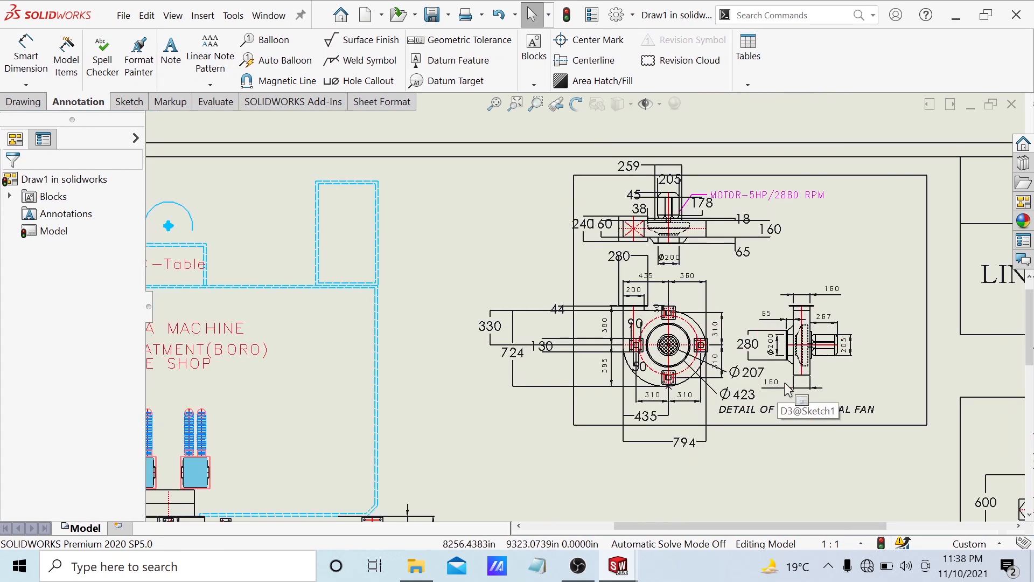
scroll(801, 356, "down", 2)
scroll(794, 388, "down", 2)
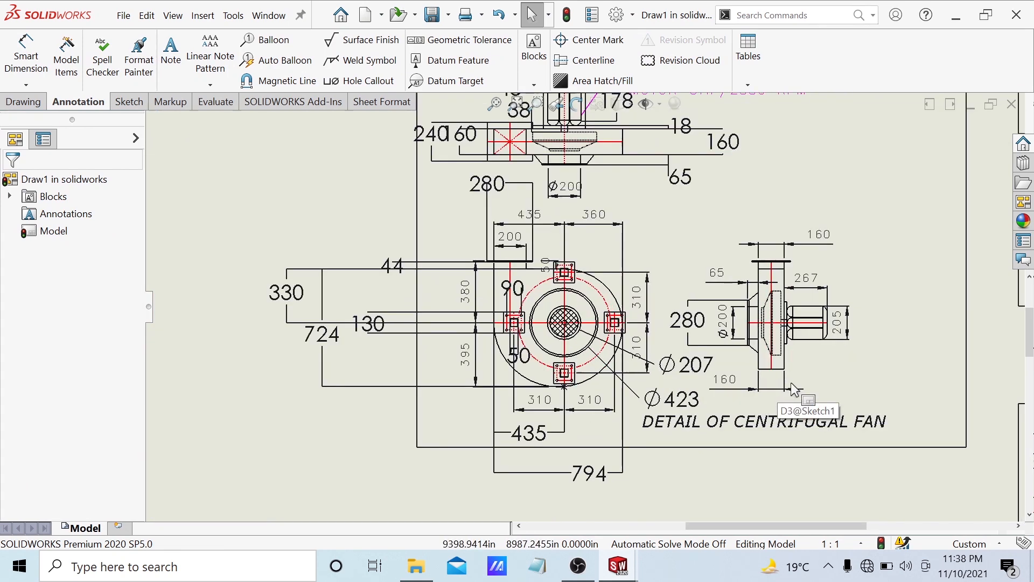
scroll(792, 391, "down", 2)
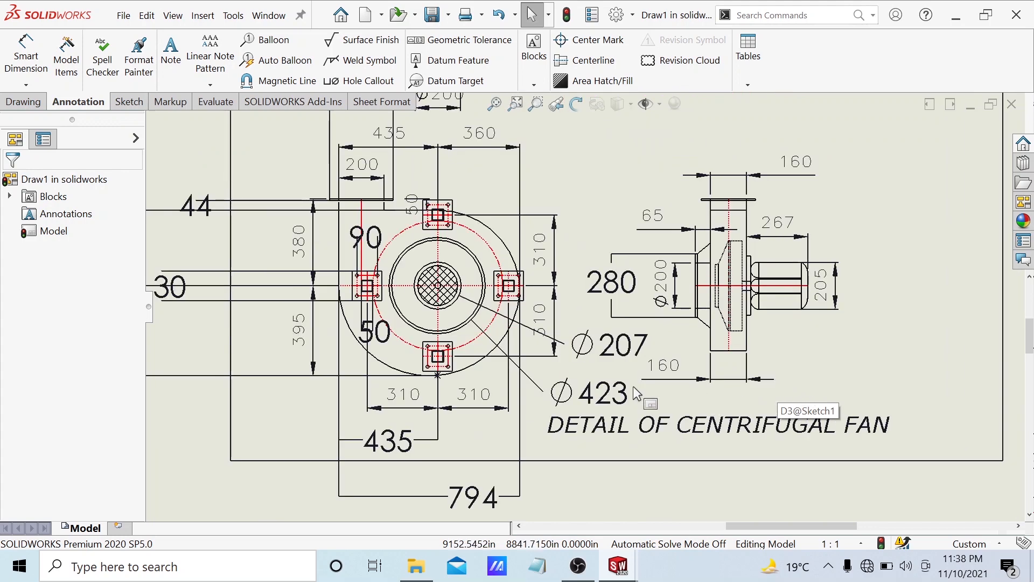
scroll(723, 345, "down", 3)
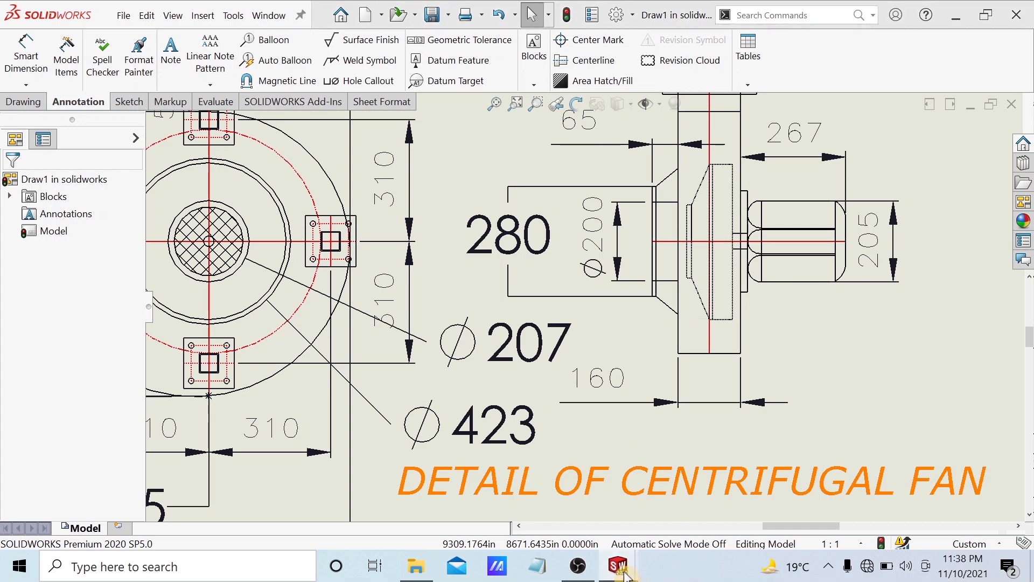
mouse_move(625, 575)
mouse_move(660, 526)
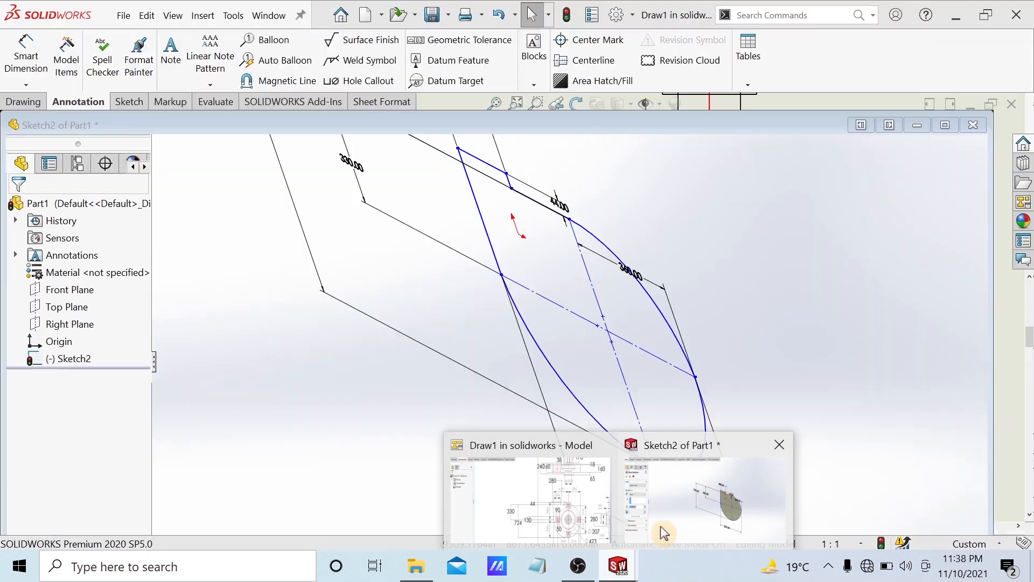
left_click(667, 519)
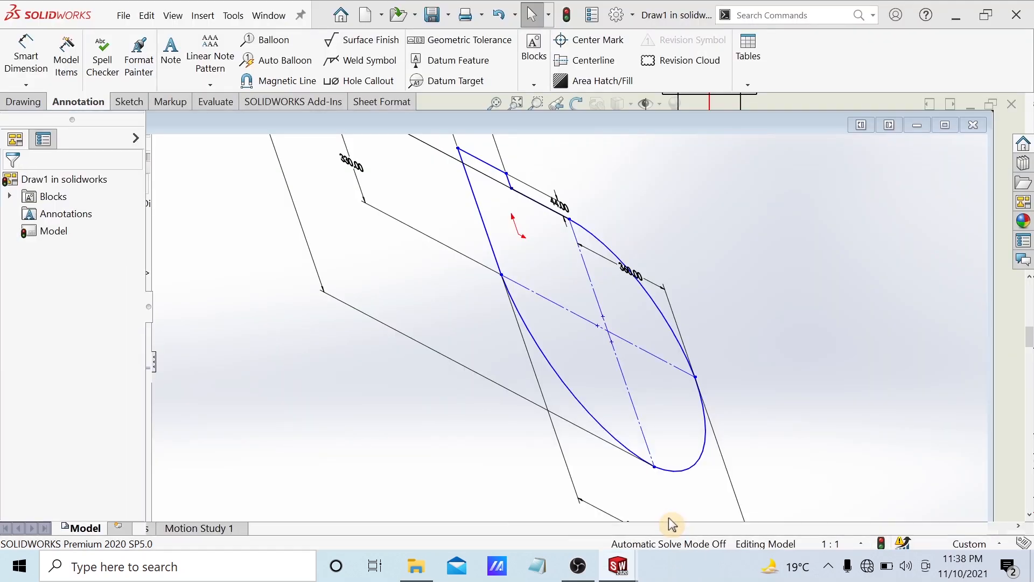
Step: Extrude the casing profile as a blind boss to a depth of 160 mm
left_click(26, 57)
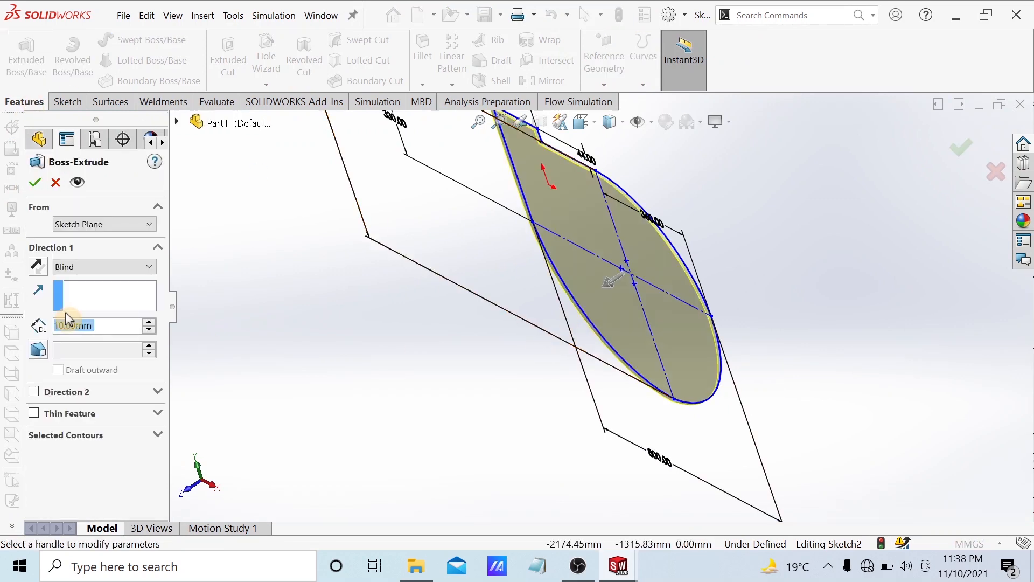
type("160")
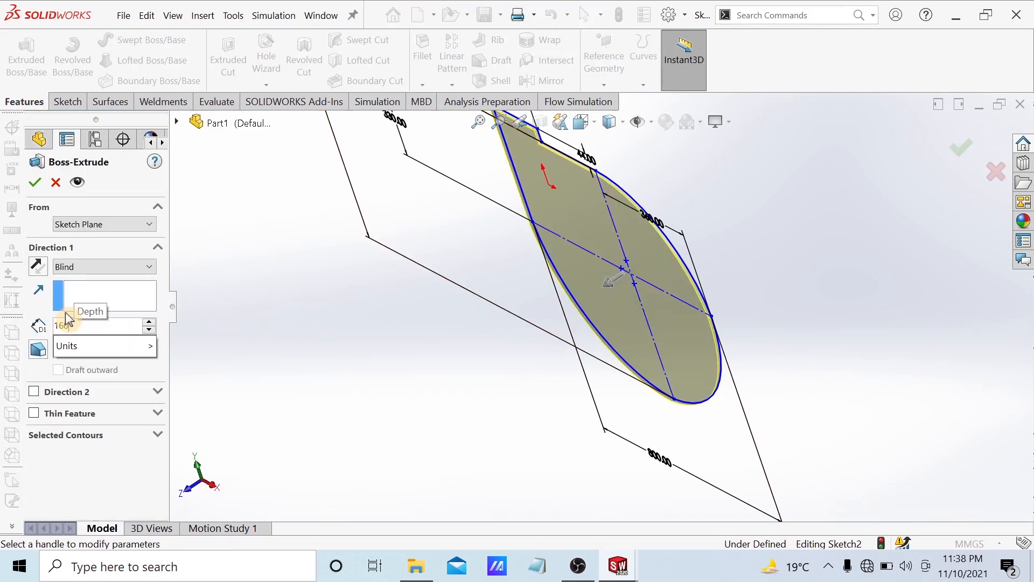
left_click(39, 182)
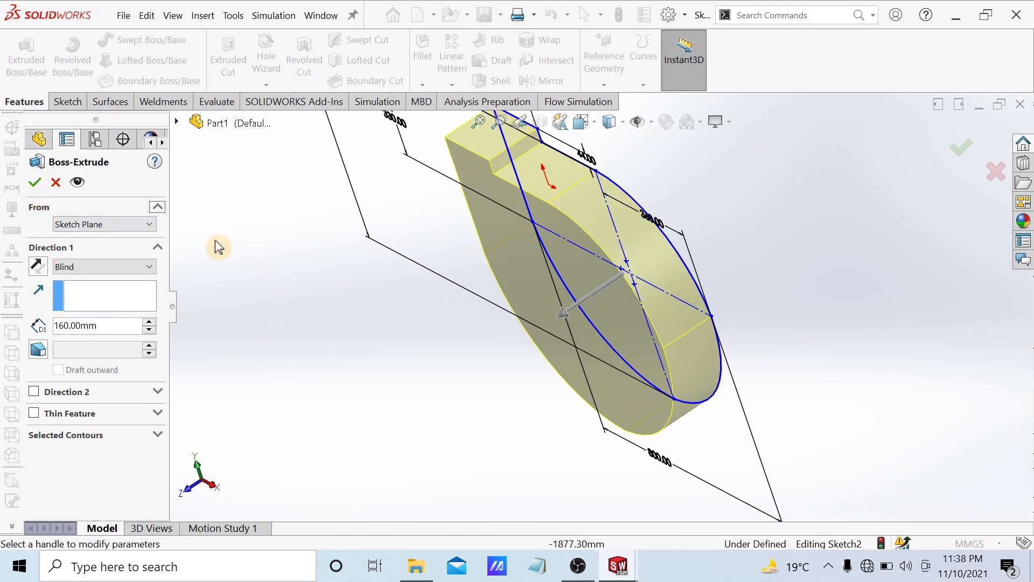
left_click(35, 182)
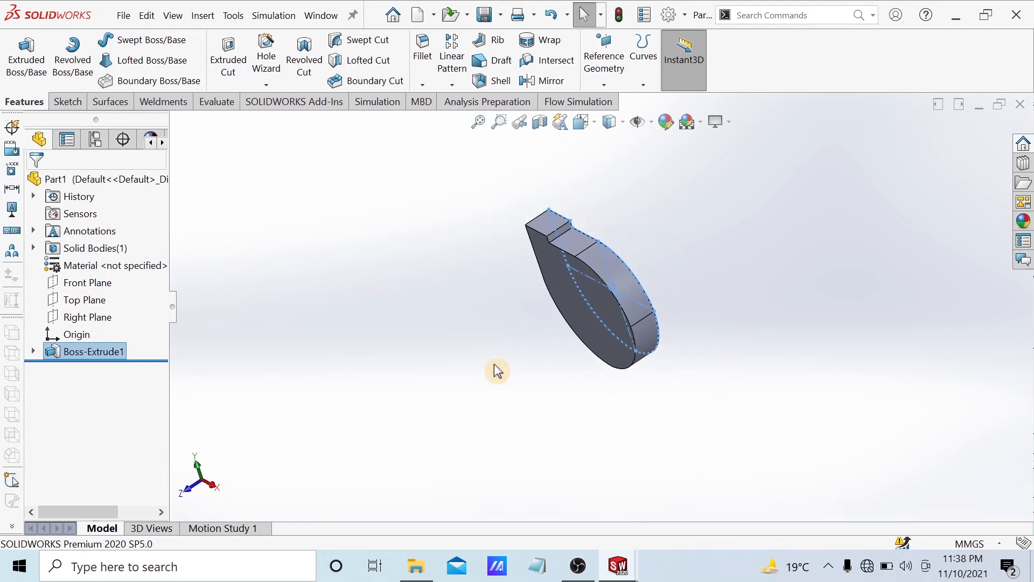
Step: Shell the casing to a 2 mm wall thickness, removing the outlet's rectangular end face
middle_click_drag(496, 370, 647, 456)
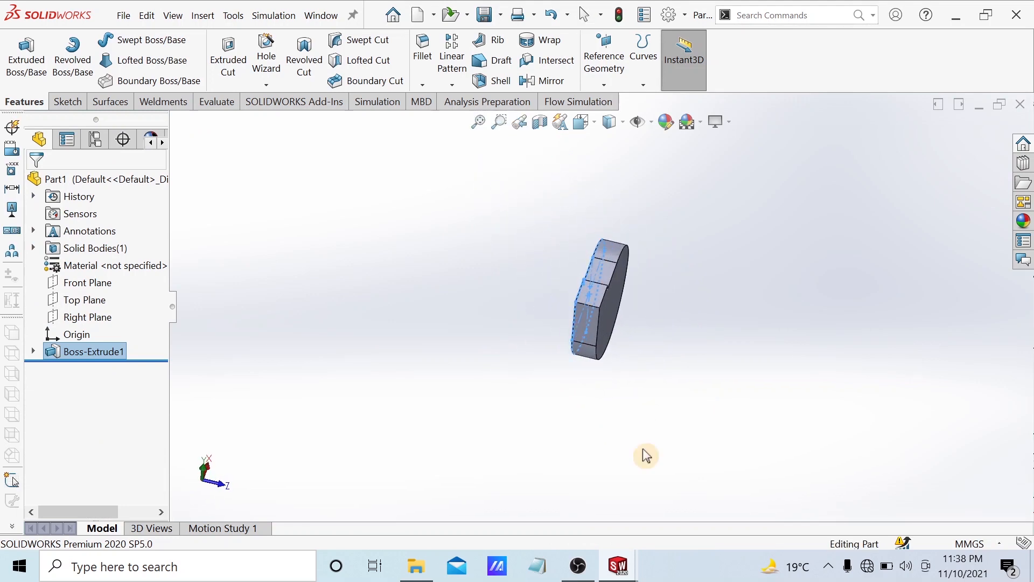
left_click(660, 399)
middle_click_drag(665, 350, 574, 285)
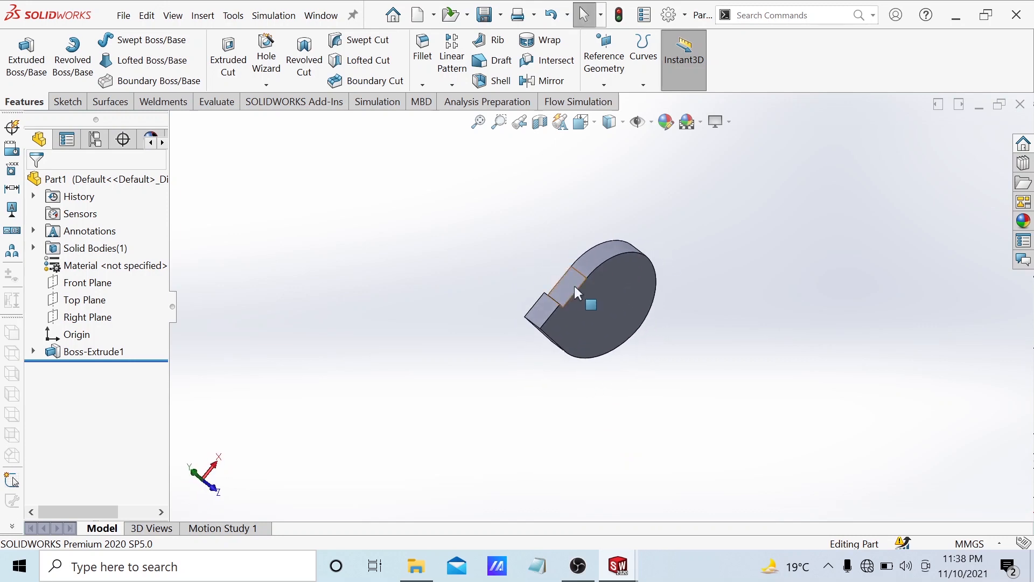
scroll(560, 318, "down", 5)
left_click(550, 347)
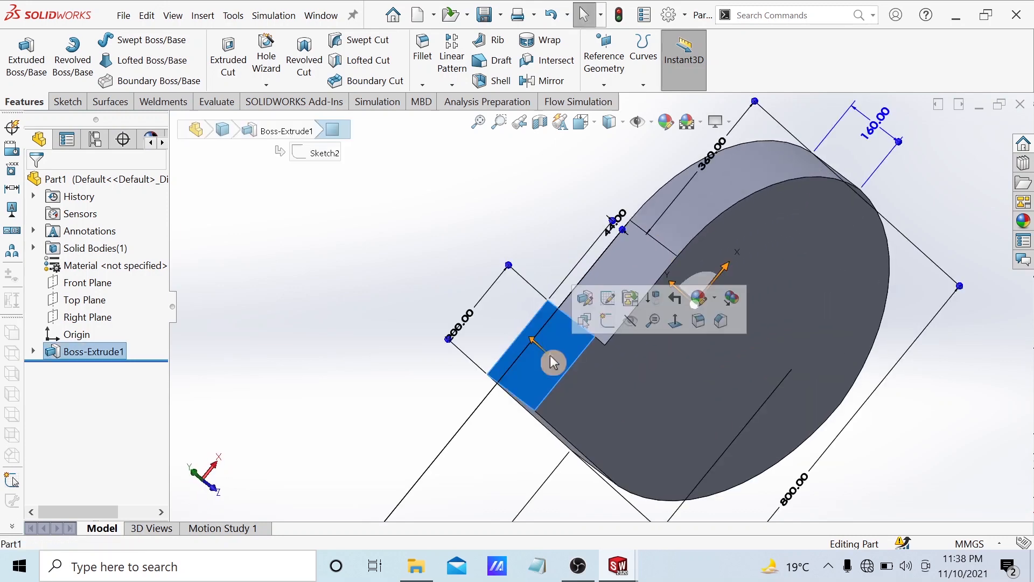
left_click(491, 80)
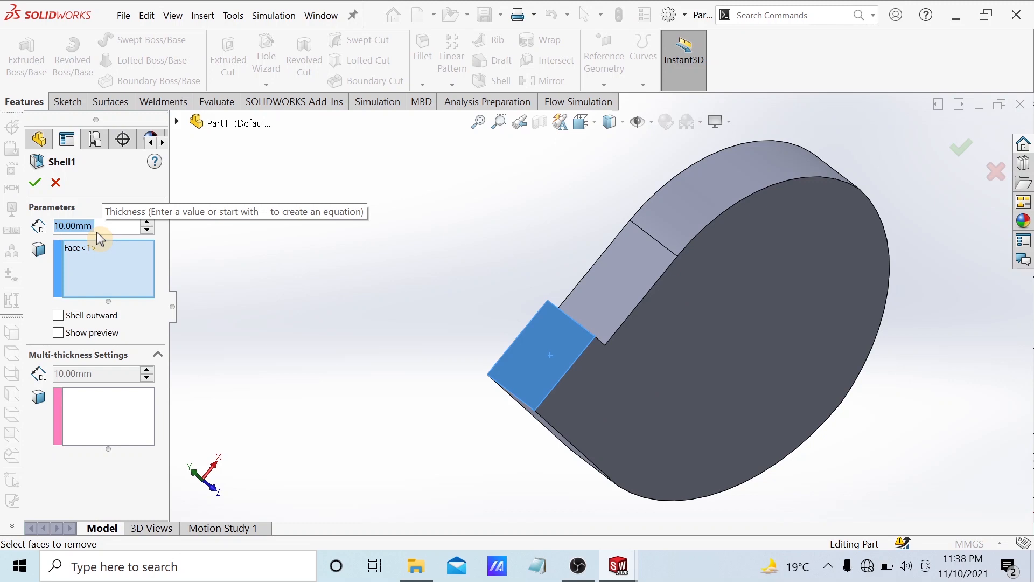
key("BackSpace")
type("2")
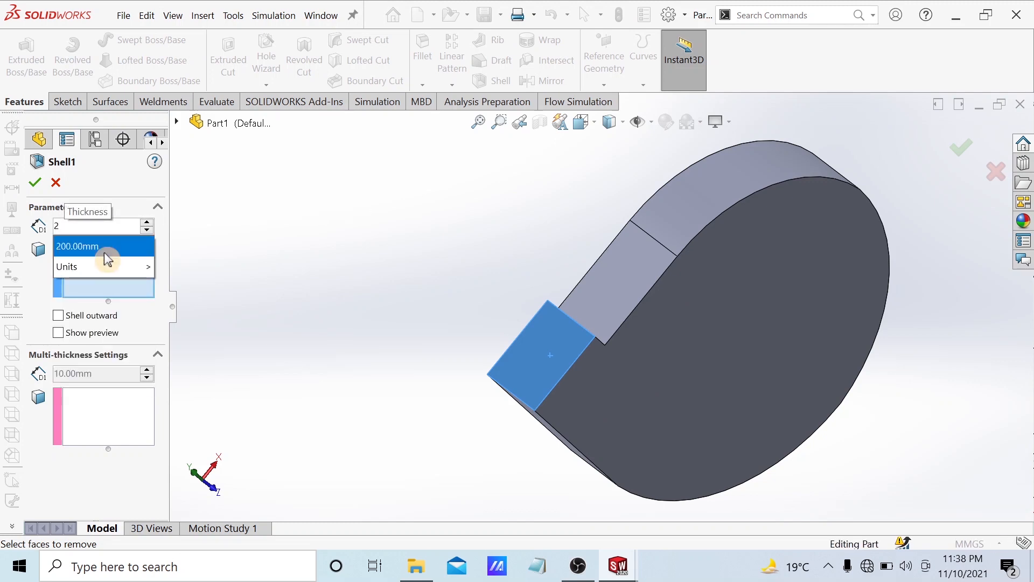
left_click(115, 282)
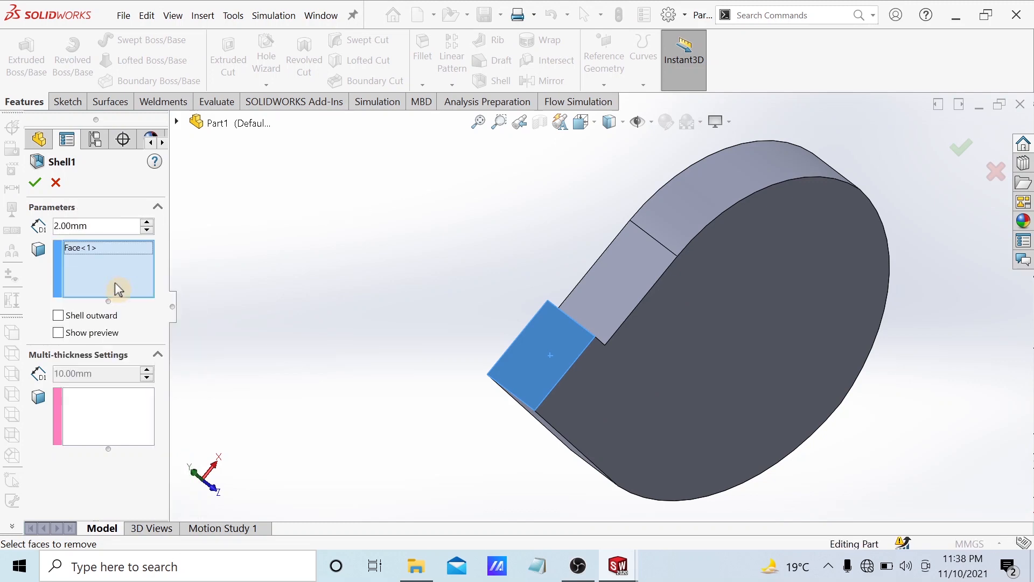
left_click(35, 184)
middle_click_drag(595, 480, 607, 443)
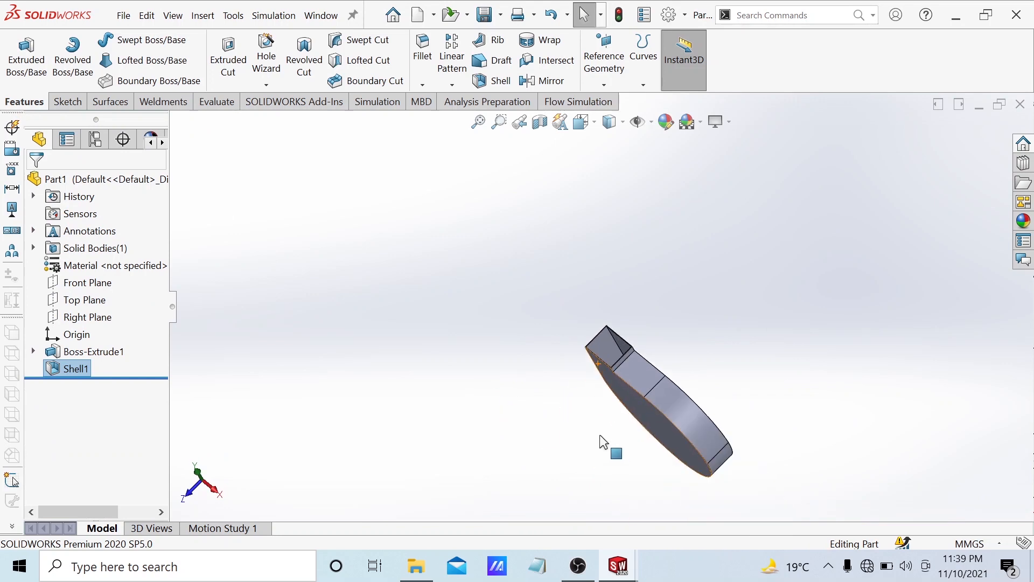
Step: Inspect the shelled casing's interior with a temporary section on the Front Plane offset 80 mm, and discard the section
left_click(540, 122)
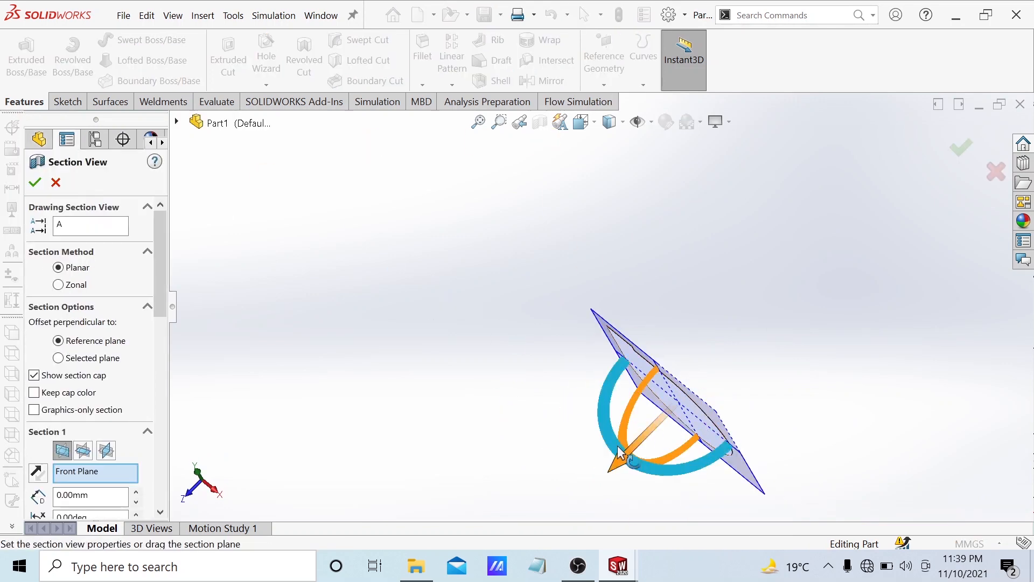
mouse_move(615, 459)
left_mouse_down()
mouse_move(610, 488)
mouse_move(617, 472)
left_mouse_up()
middle_click_drag(619, 466, 762, 468)
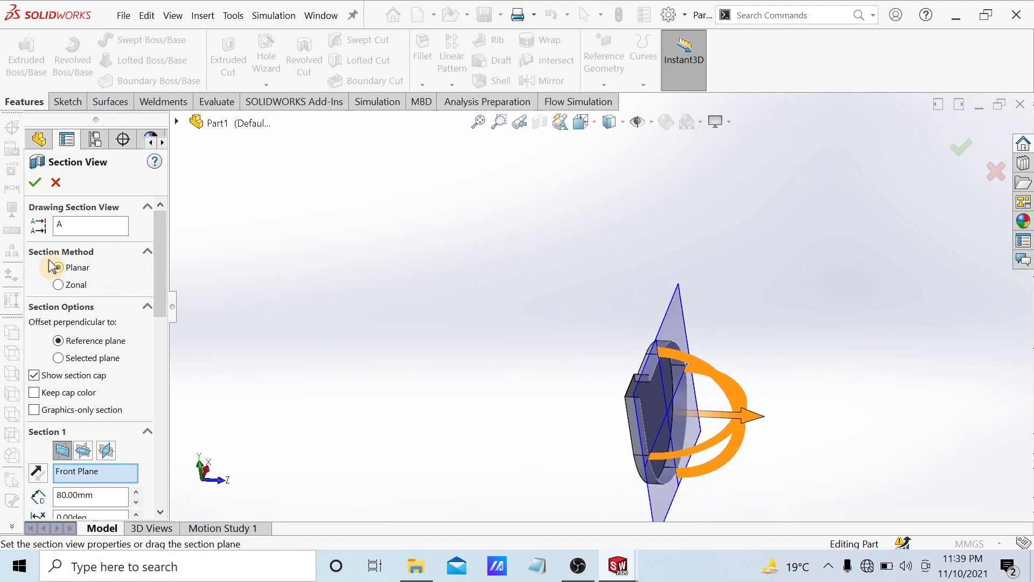
left_click(55, 184)
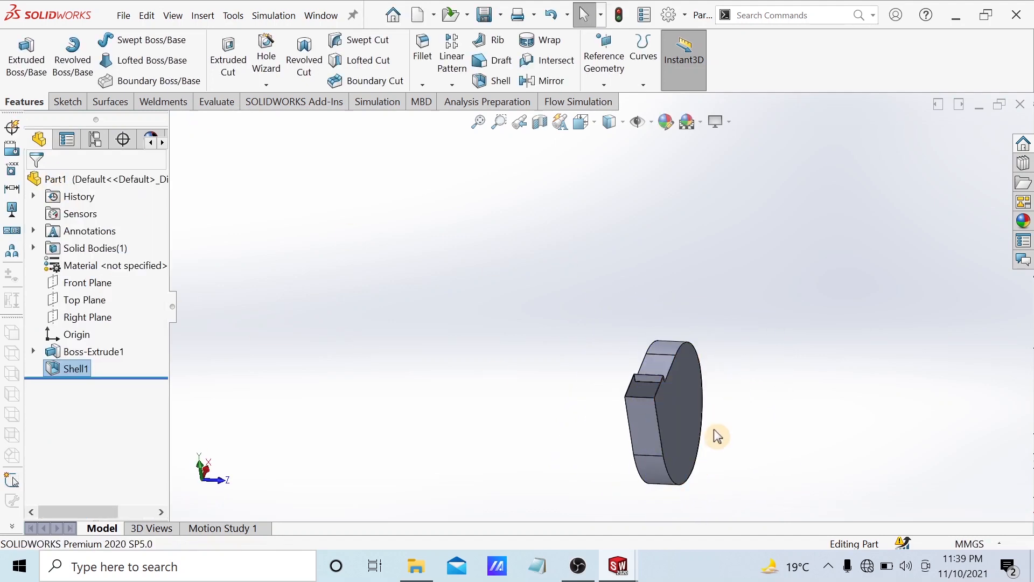
mouse_move(713, 429)
middle_mouse_down()
mouse_move(611, 433)
mouse_move(628, 502)
middle_mouse_up()
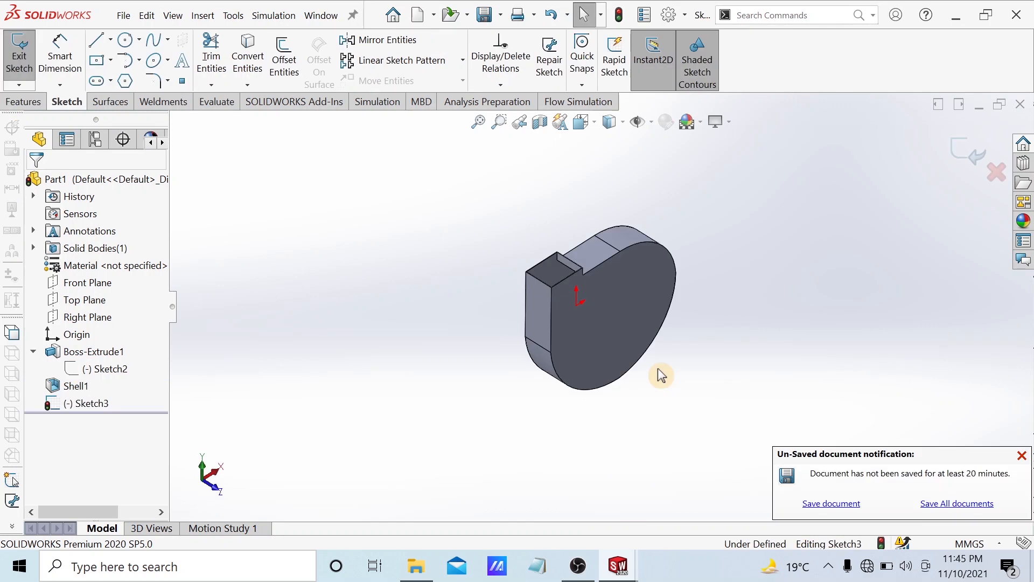
left_click(632, 328)
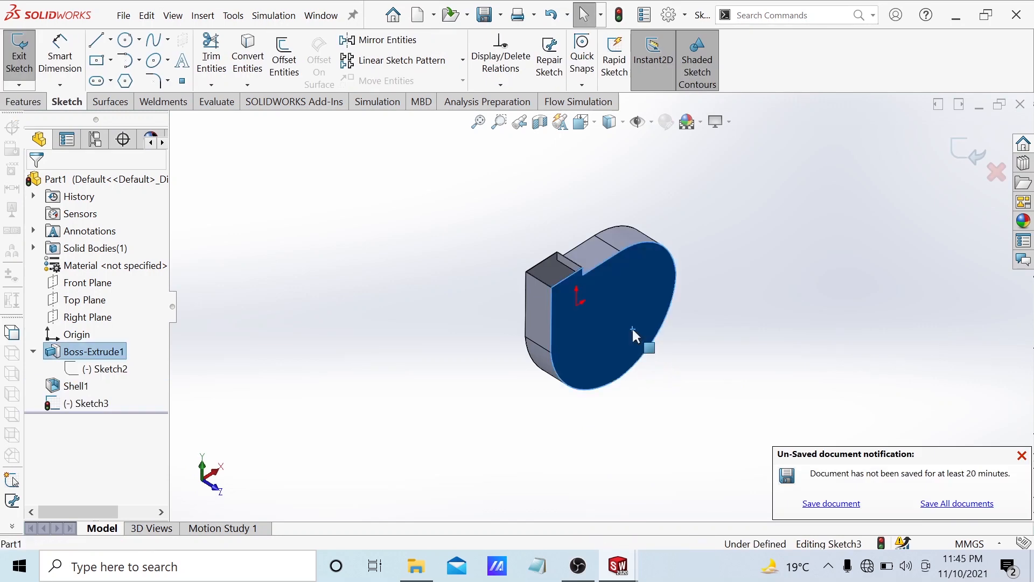
left_click(1021, 459)
left_click(672, 394)
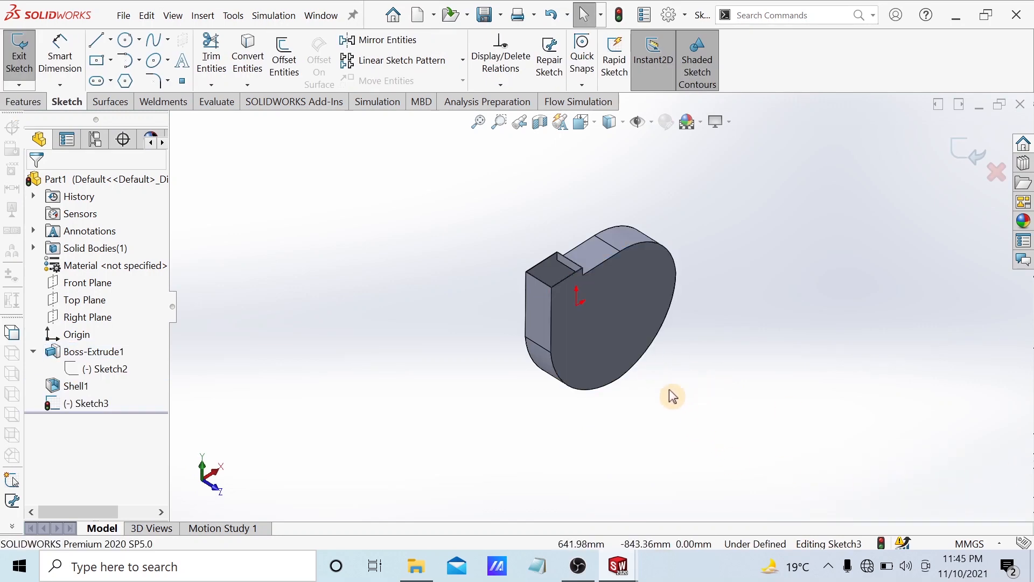
left_click(616, 343)
right_click(620, 344)
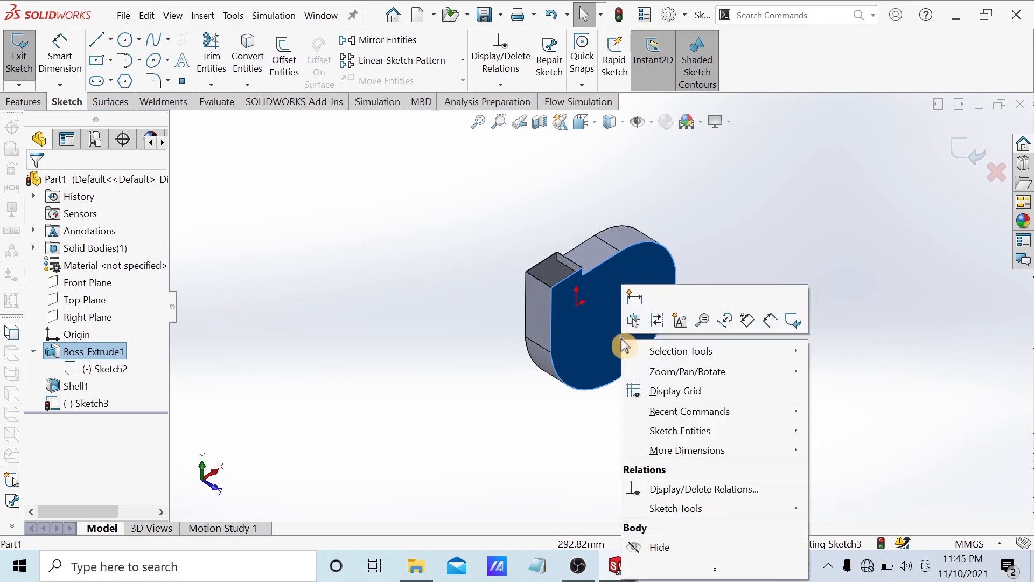
left_click(592, 401)
left_click(601, 311)
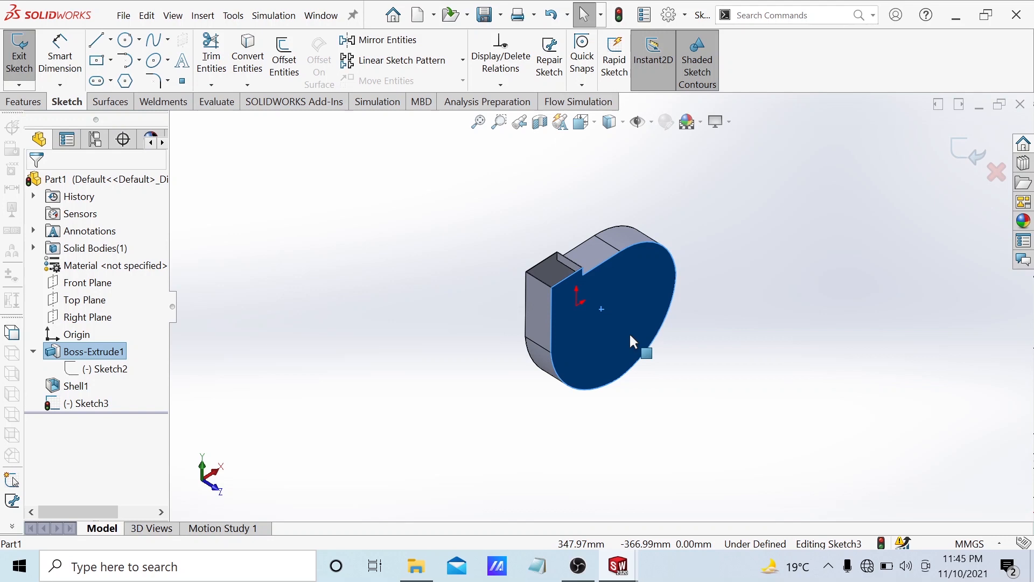
left_click(747, 306)
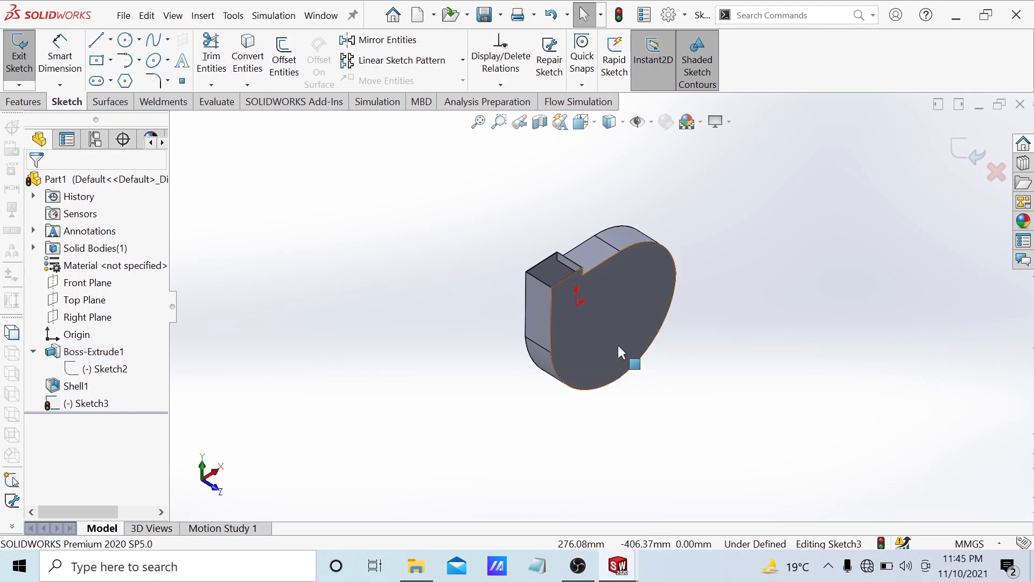
left_click(616, 330)
middle_click_drag(602, 341, 580, 306)
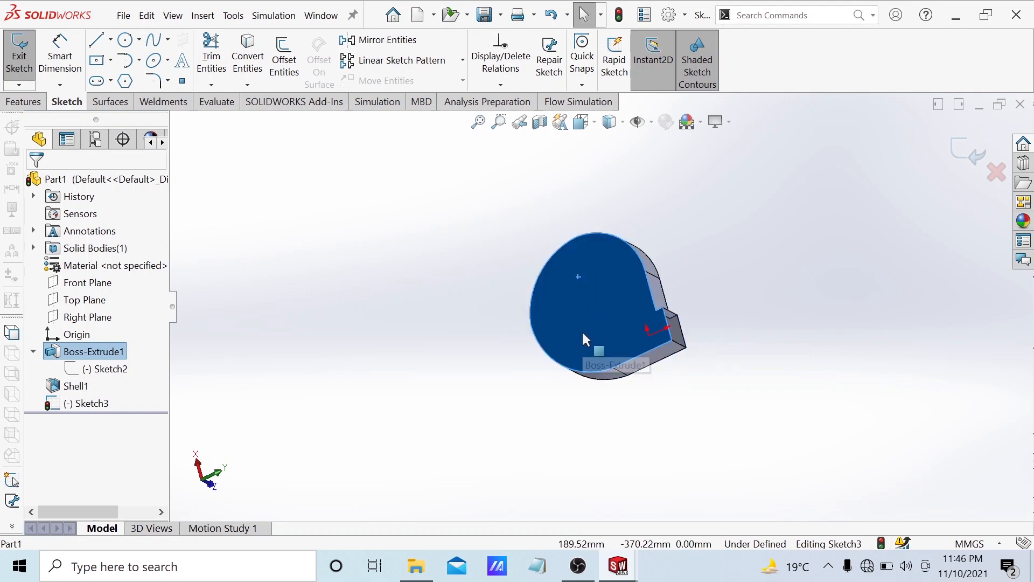
left_click(548, 350)
middle_click_drag(807, 429, 709, 404)
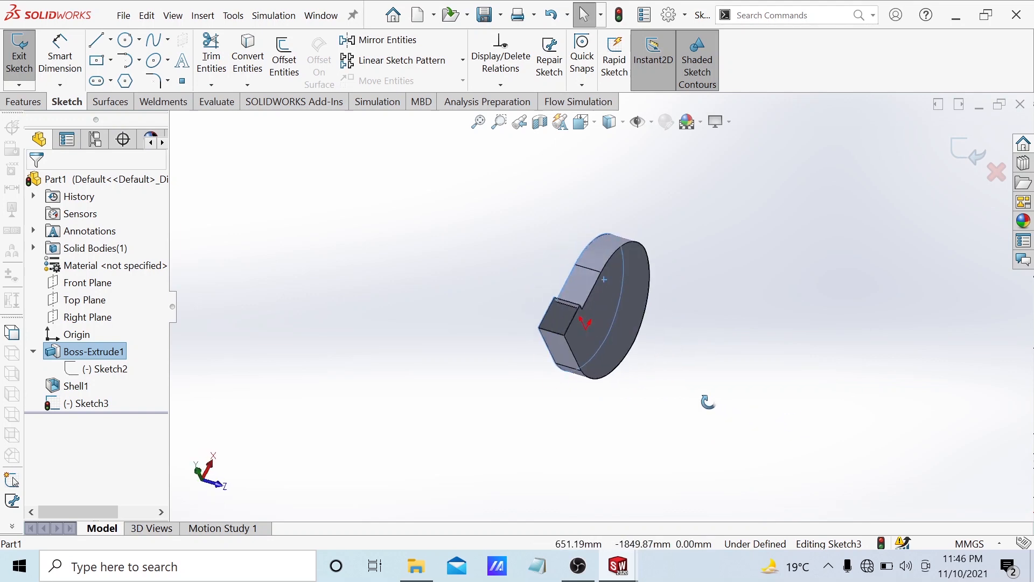
key("ctrl+8")
left_click(593, 272)
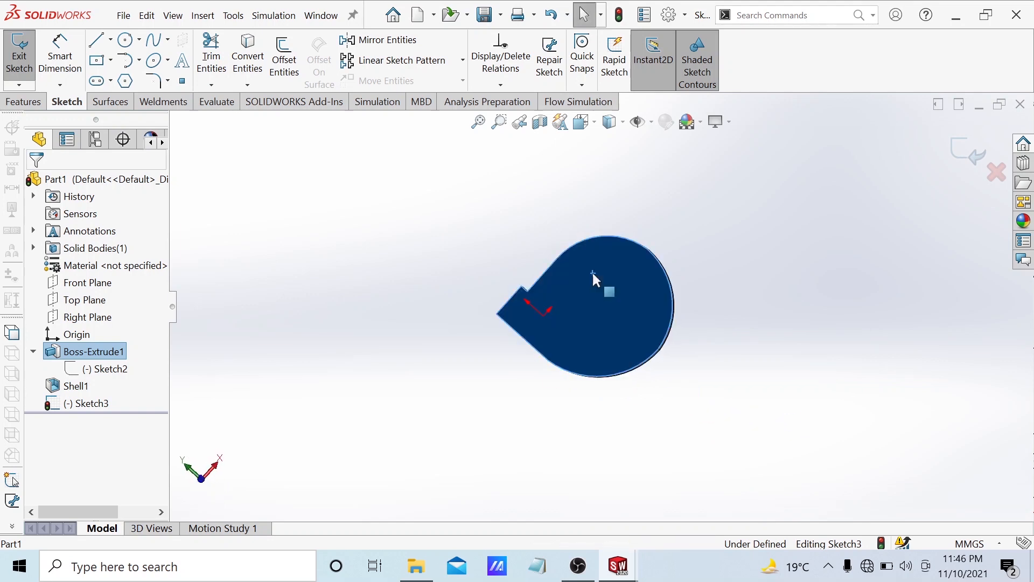
left_click(842, 298)
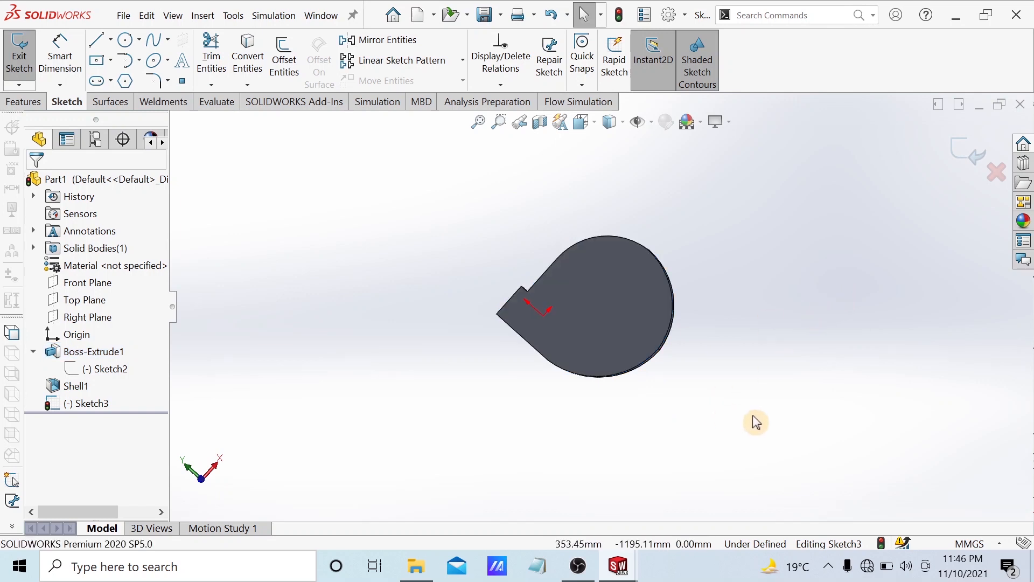
Step: Orient the view square to the casing's flat side face, with the outlet at the top
key("space")
left_click(429, 373)
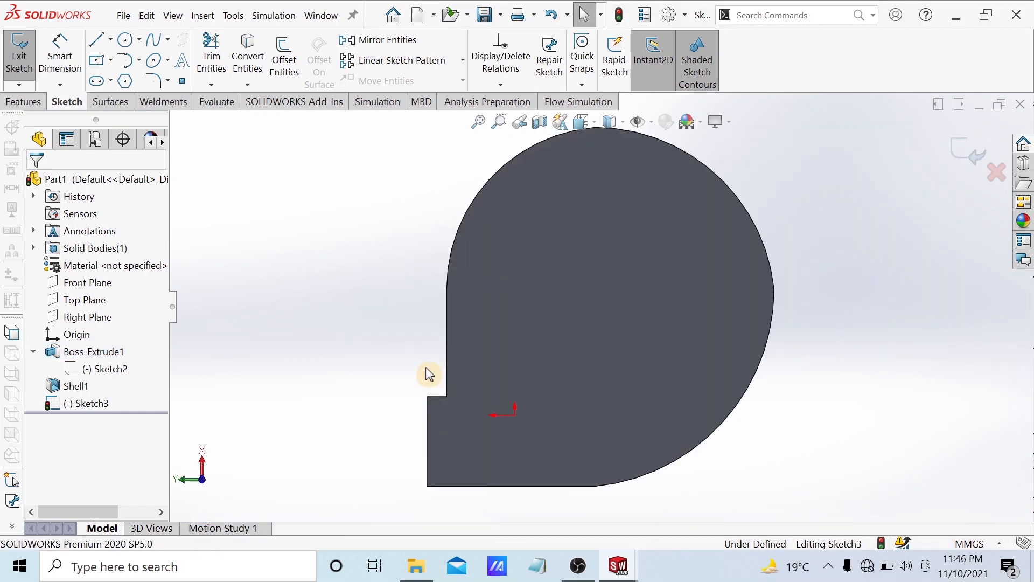
mouse_move(542, 420)
middle_mouse_down()
mouse_move(439, 156)
mouse_move(290, 372)
middle_mouse_up()
key("space")
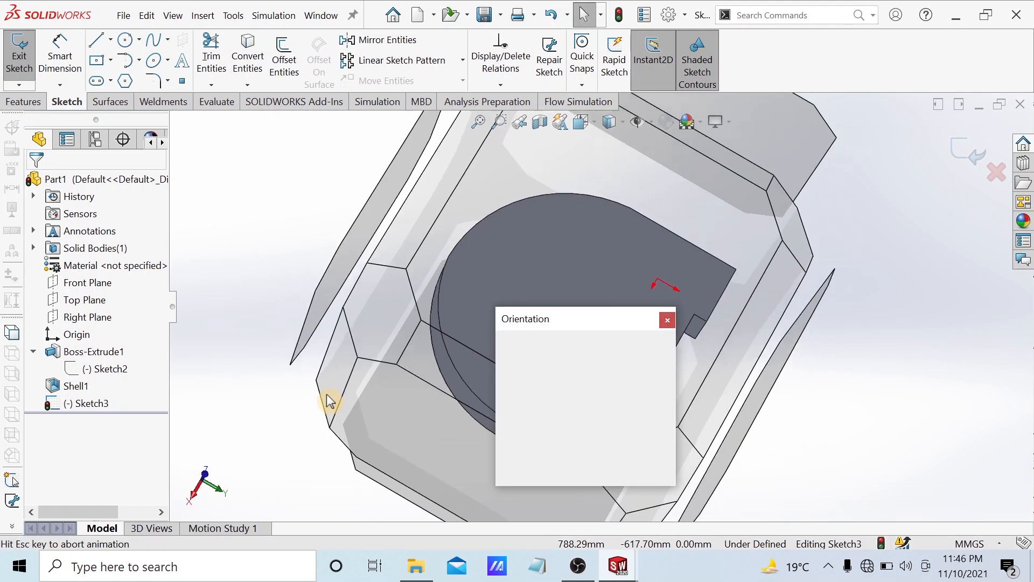
left_click(469, 314)
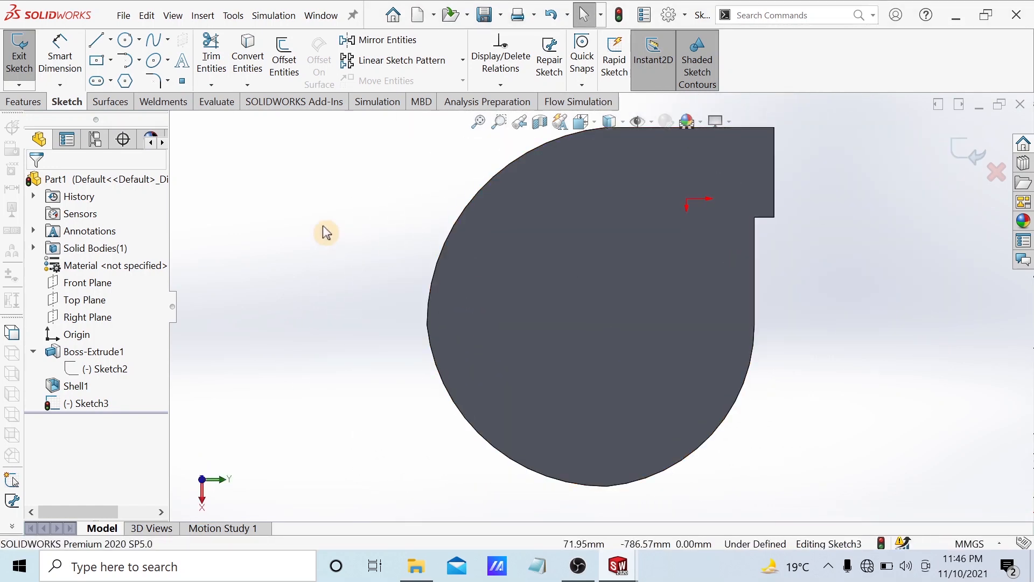
left_click(125, 41)
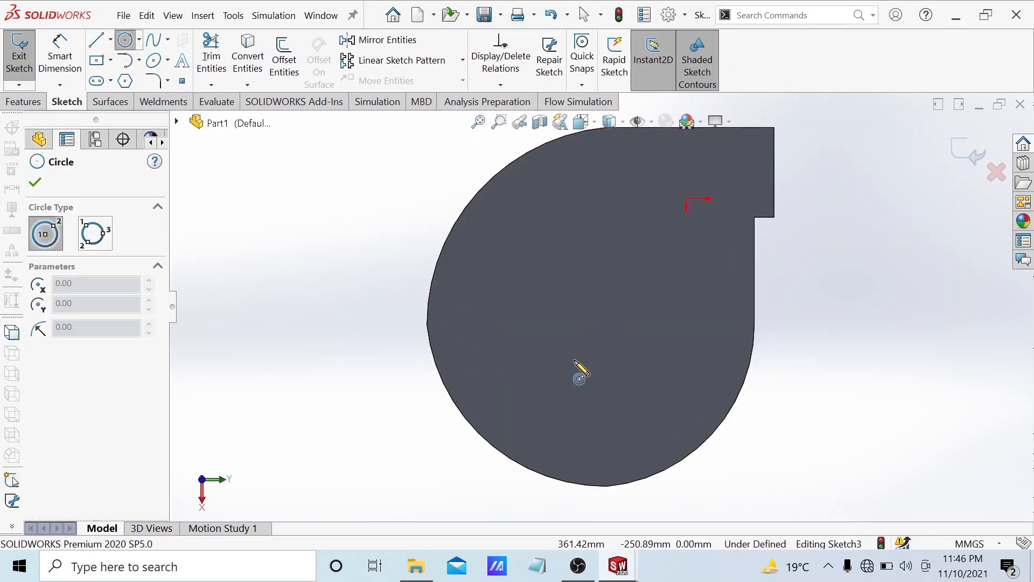
key("Escape")
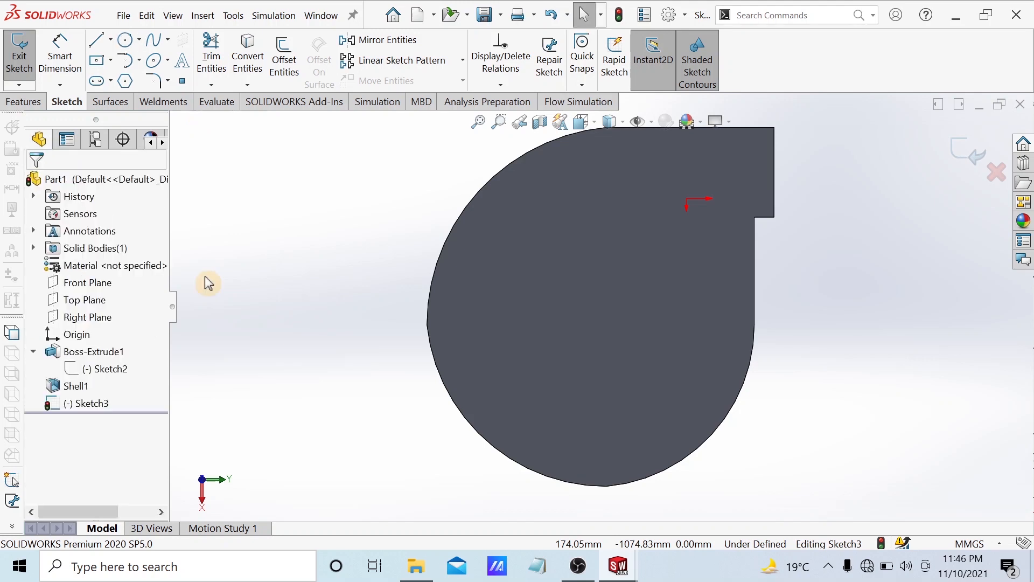
left_click(445, 286)
right_click(482, 266)
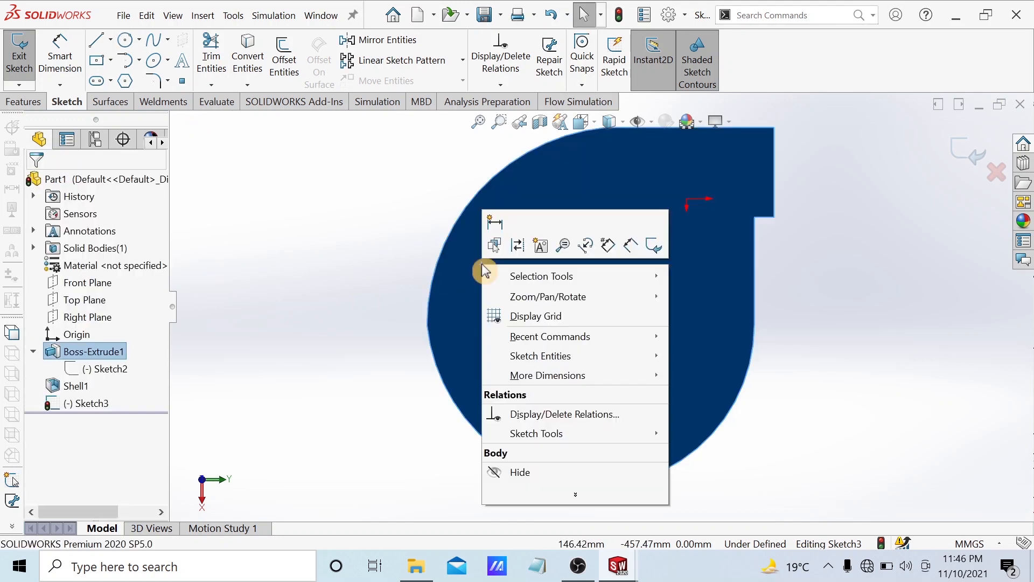
left_click(389, 350)
left_click(649, 218)
left_click(995, 171)
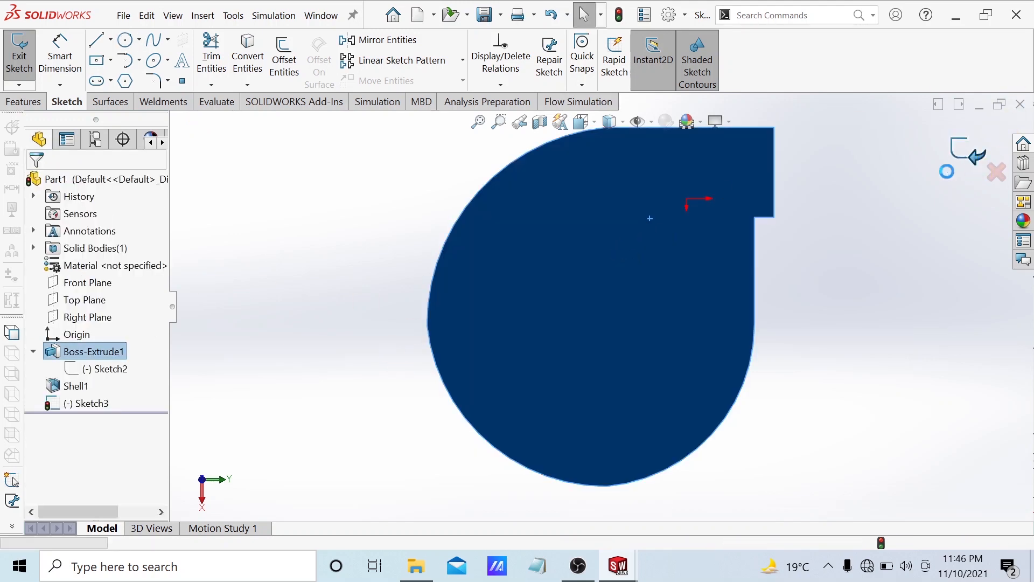
left_click(549, 291)
left_click(604, 250)
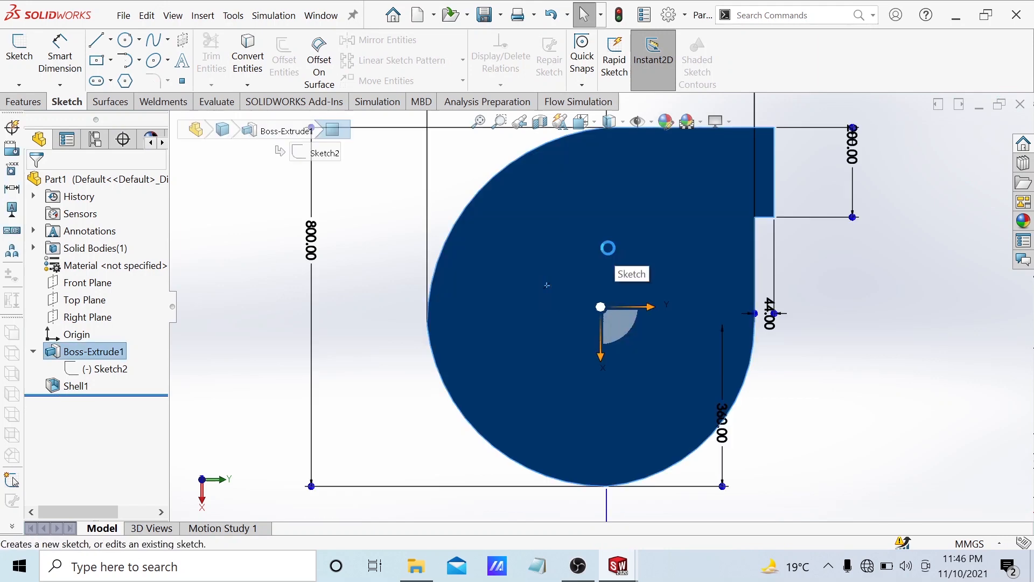
left_click(126, 41)
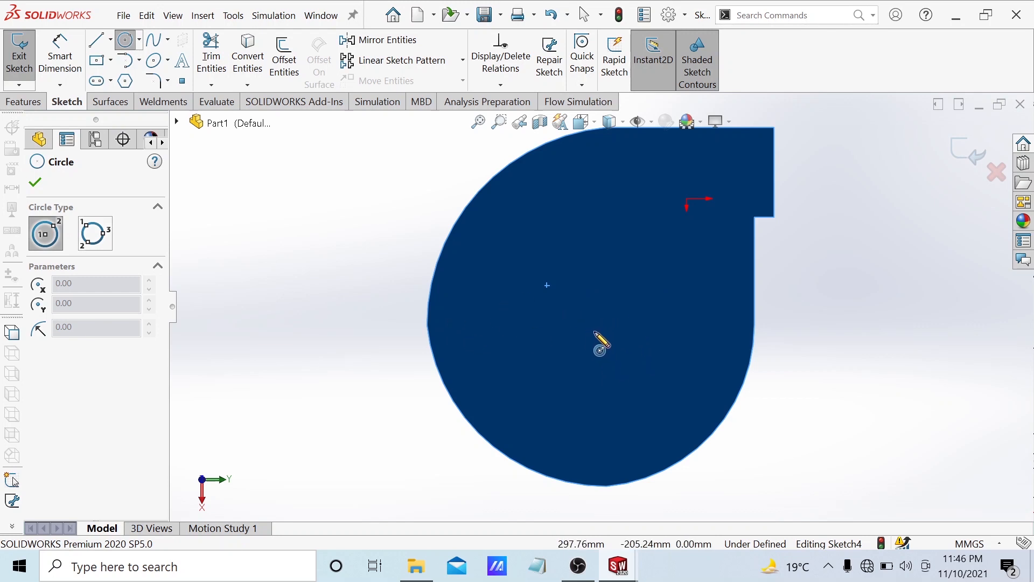
left_click(34, 184)
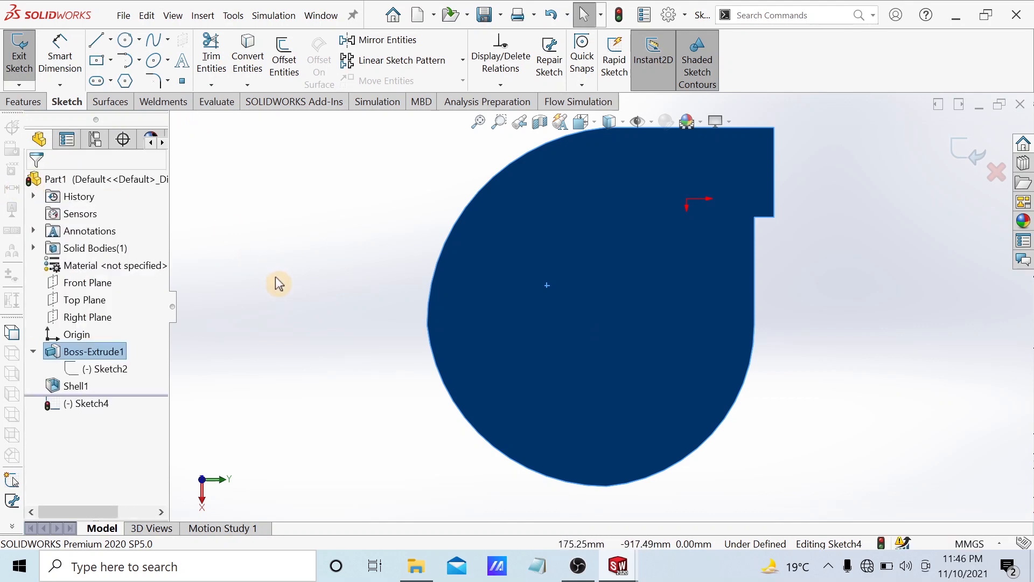
Step: Show the casing's profile sketch Sketch2 with its centerlines and exit the empty sketch
left_click(84, 372)
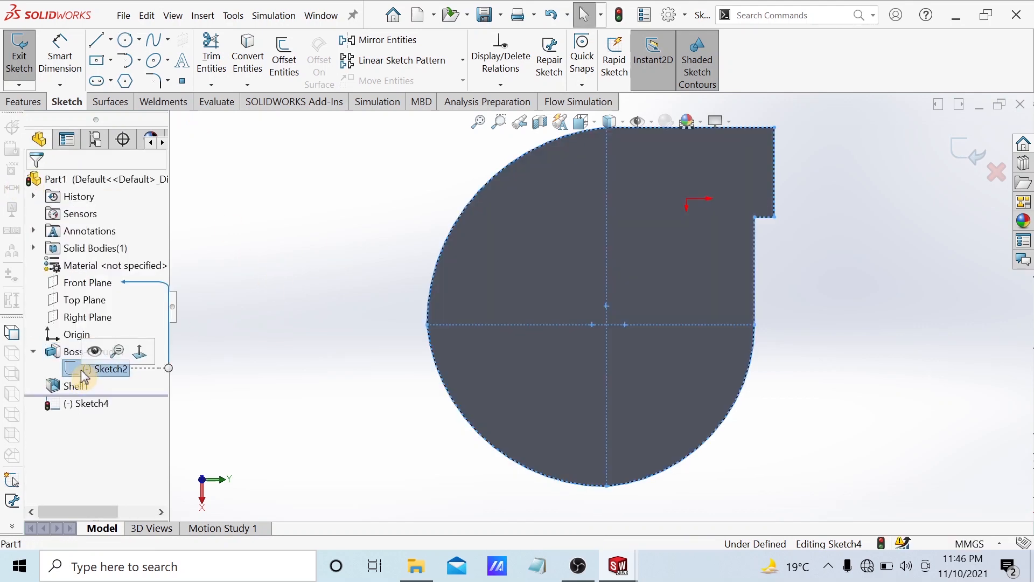
left_click(93, 352)
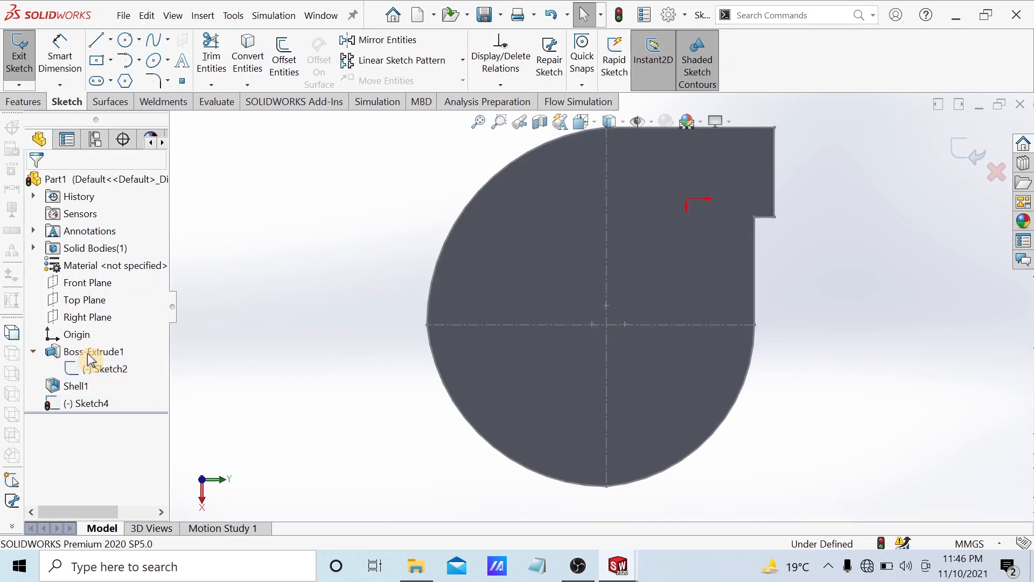
left_click(61, 403)
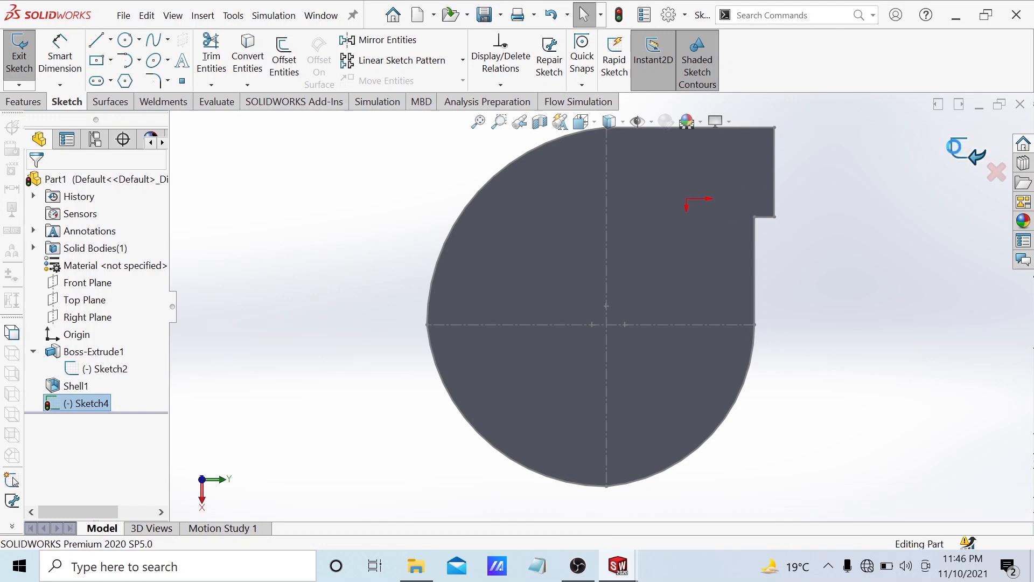
left_click(958, 153)
left_click(62, 386)
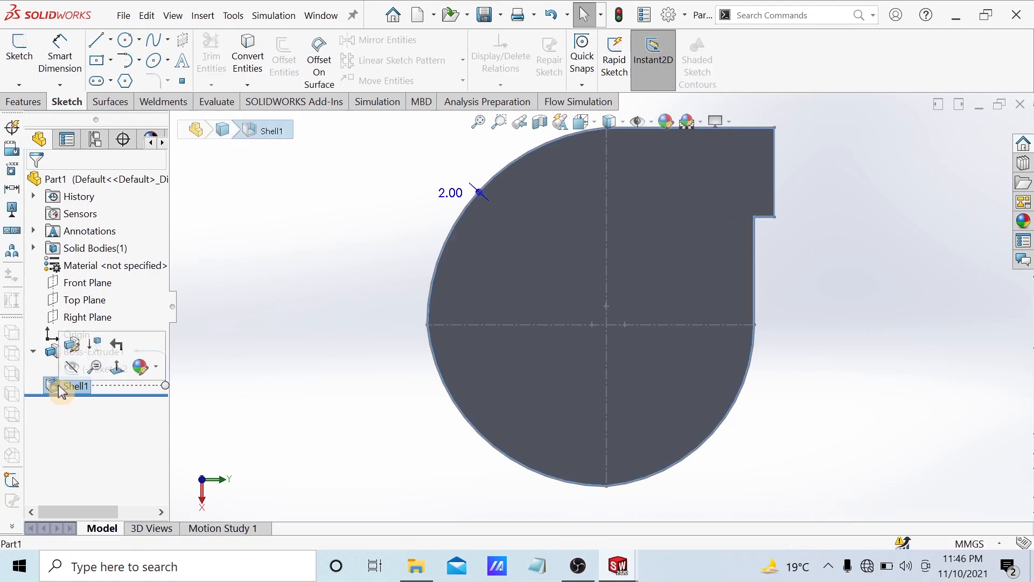
left_click(286, 324)
Step: Start a sketch on the casing's flat face and draw a circle about 310 mm in diameter, centred where the centerlines cross
left_click(560, 232)
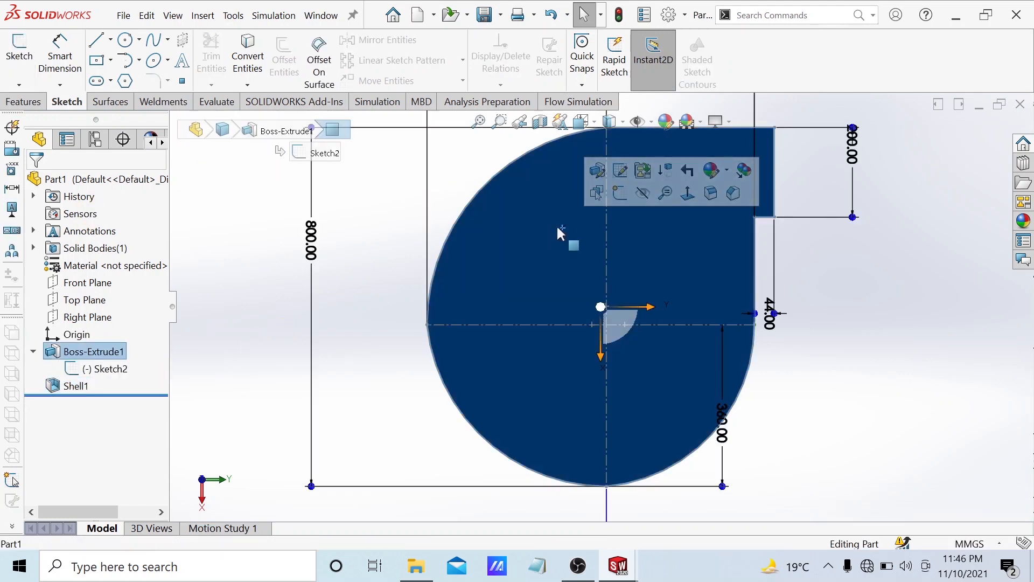
left_click(619, 170)
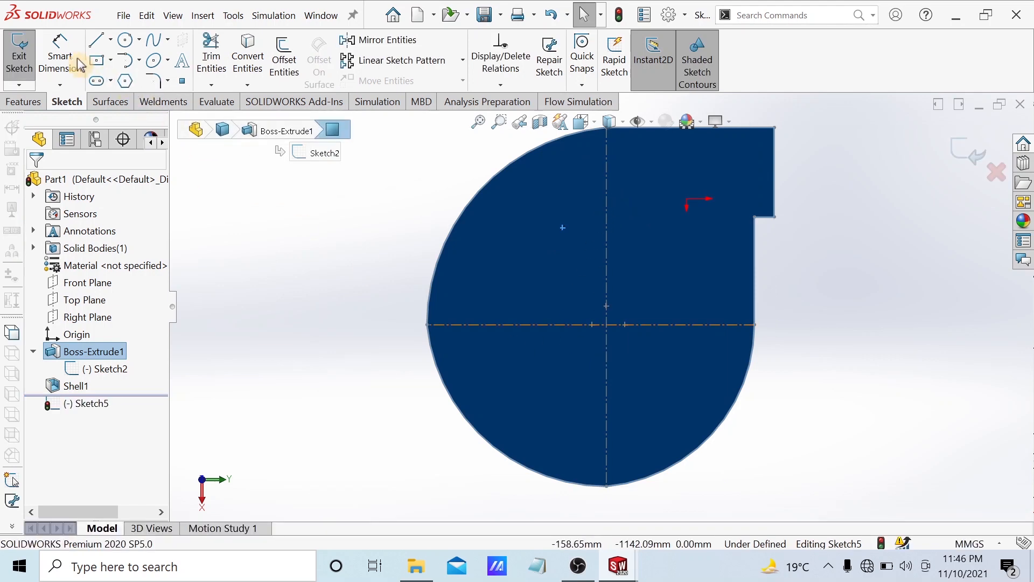
left_click(123, 45)
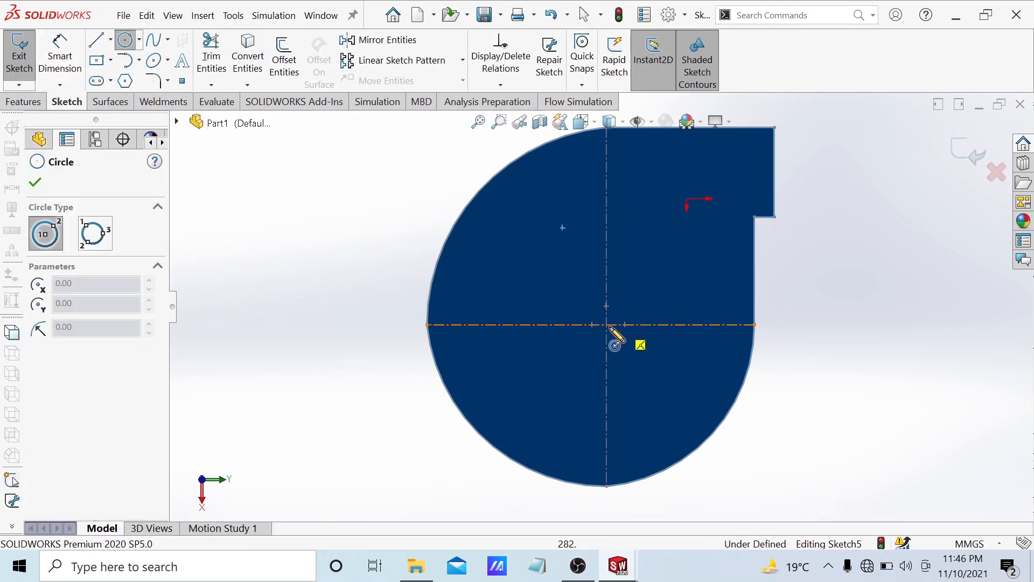
scroll(607, 323, "down", 6)
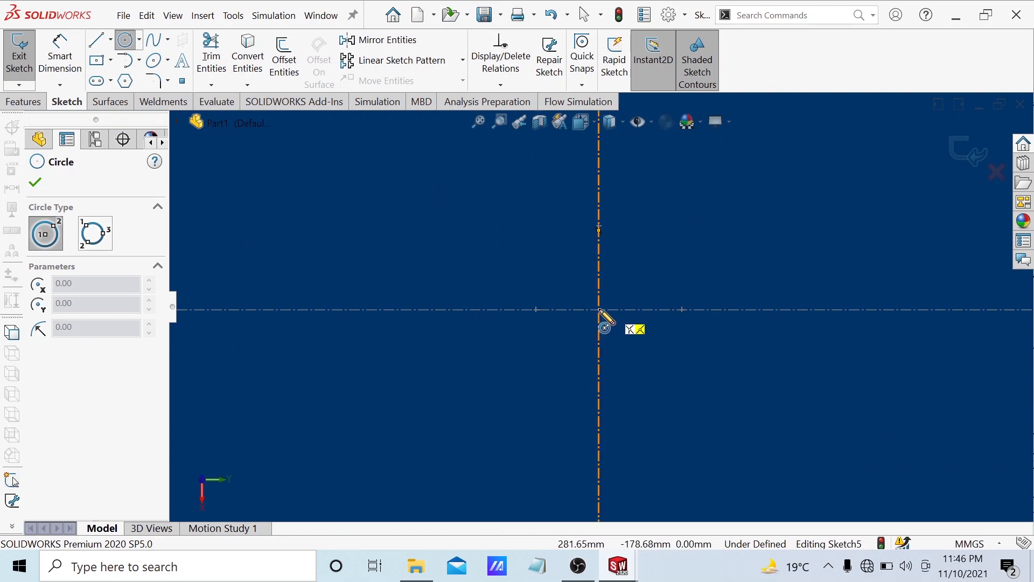
left_click(600, 311)
scroll(716, 420, "up", 5)
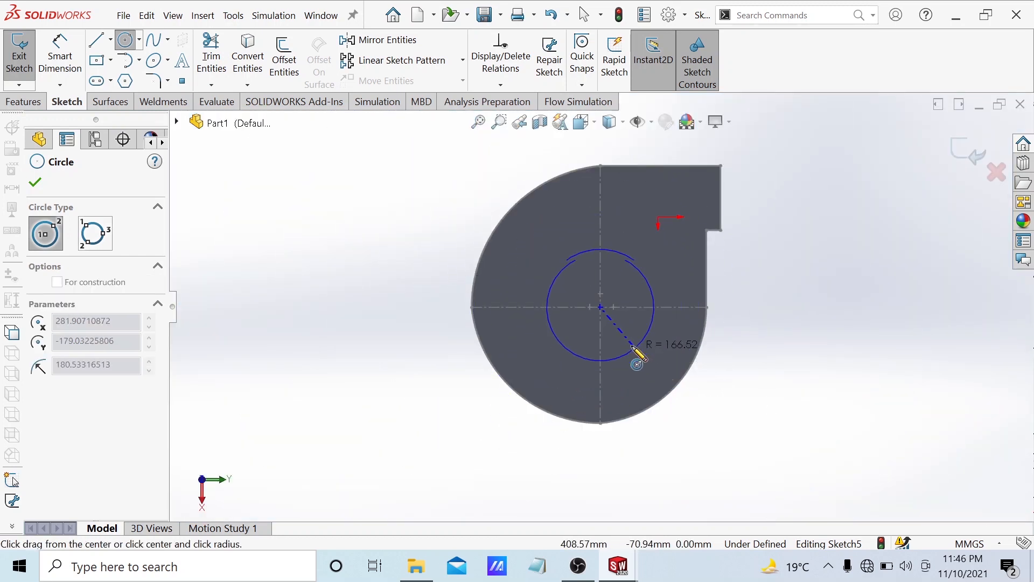
left_click(634, 343)
key("Escape")
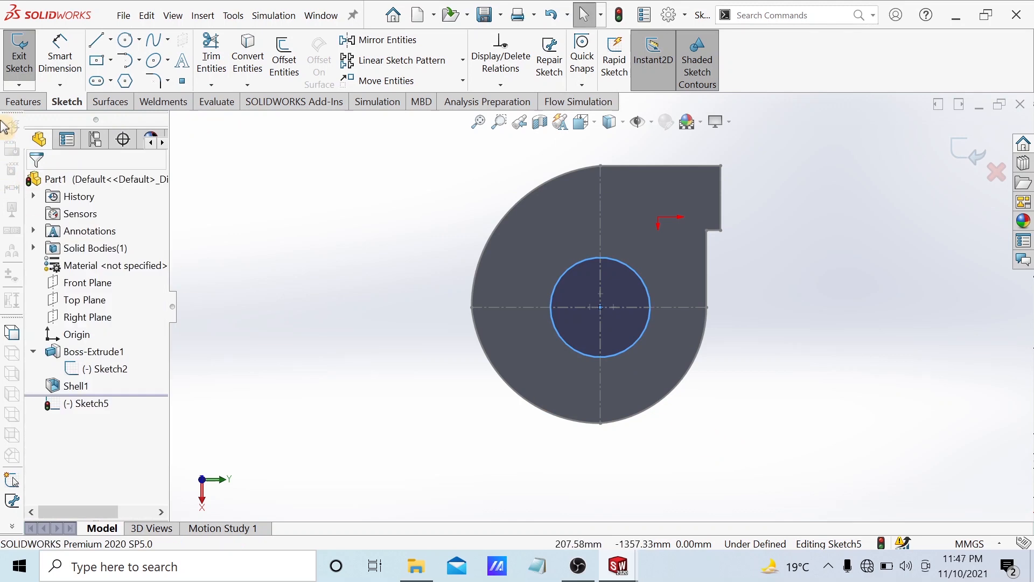
Step: Dimension the diameter of the circle on the casing's flat side face
left_click(58, 71)
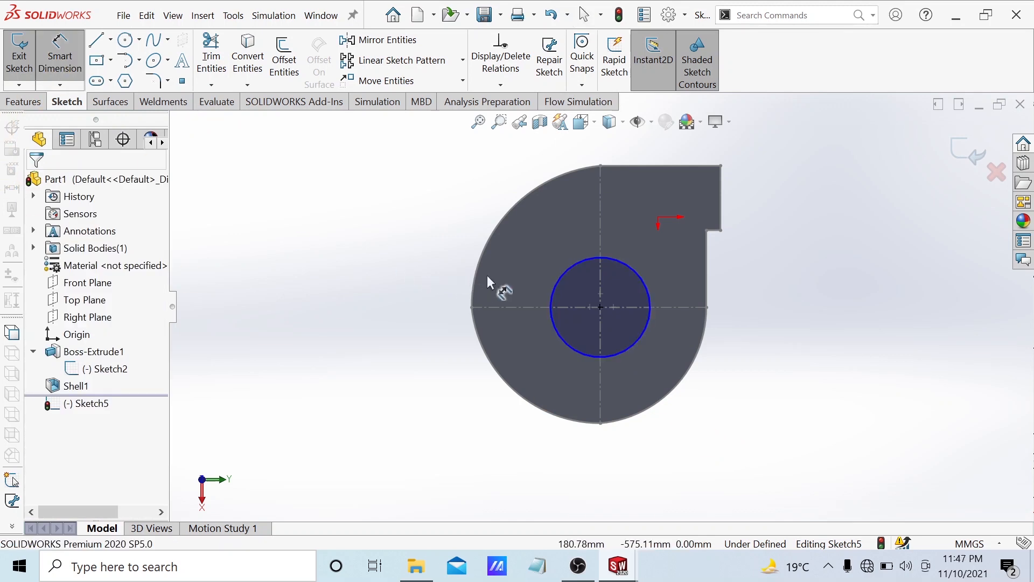
left_click(556, 280)
left_click(371, 251)
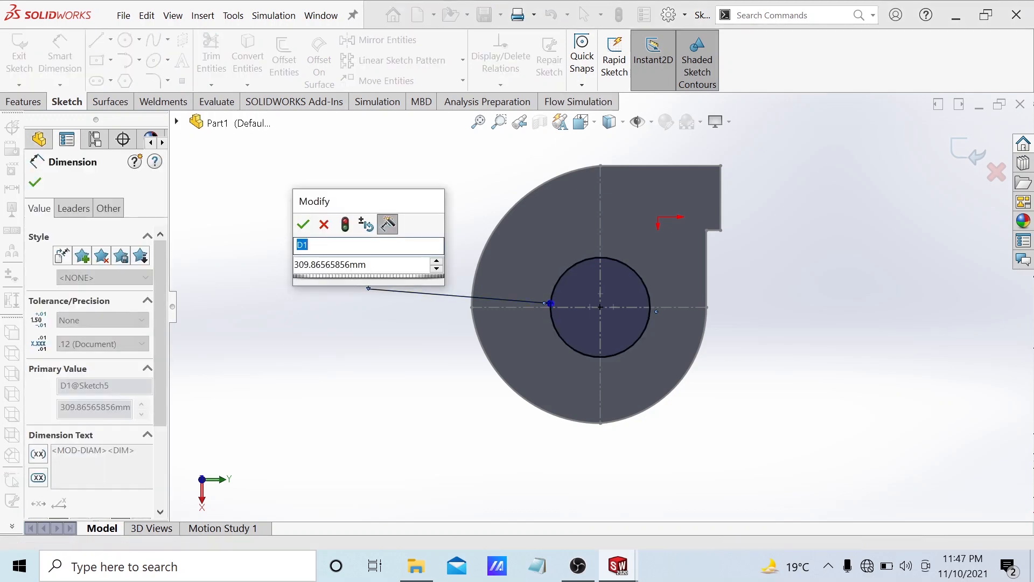
key("Return")
key("Escape")
Step: Check the inlet diameter in the fan detail drawing and set the sketched circle's diameter to 180 mm in the part
mouse_move(625, 572)
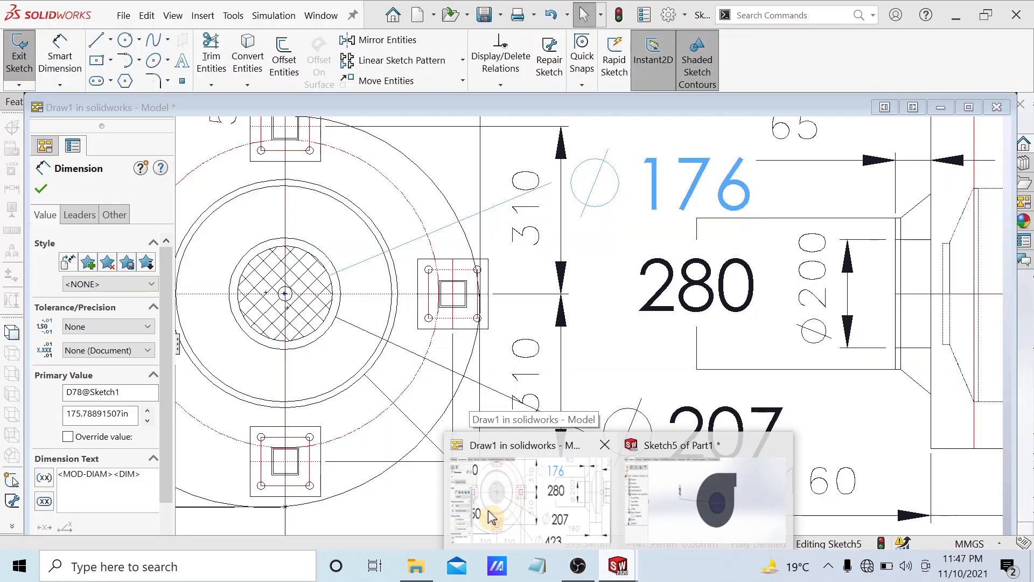
left_click(490, 514)
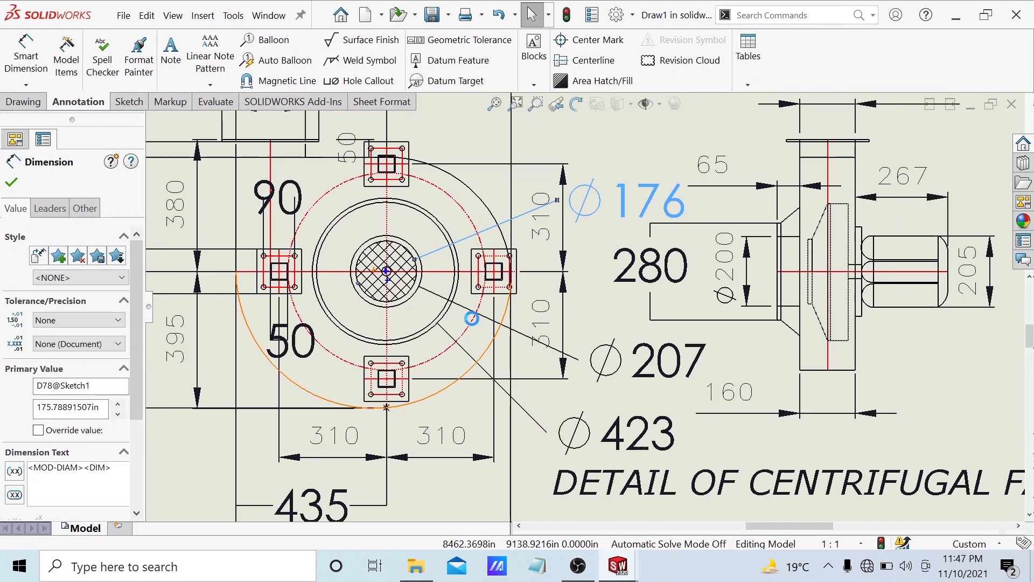
left_click(638, 125)
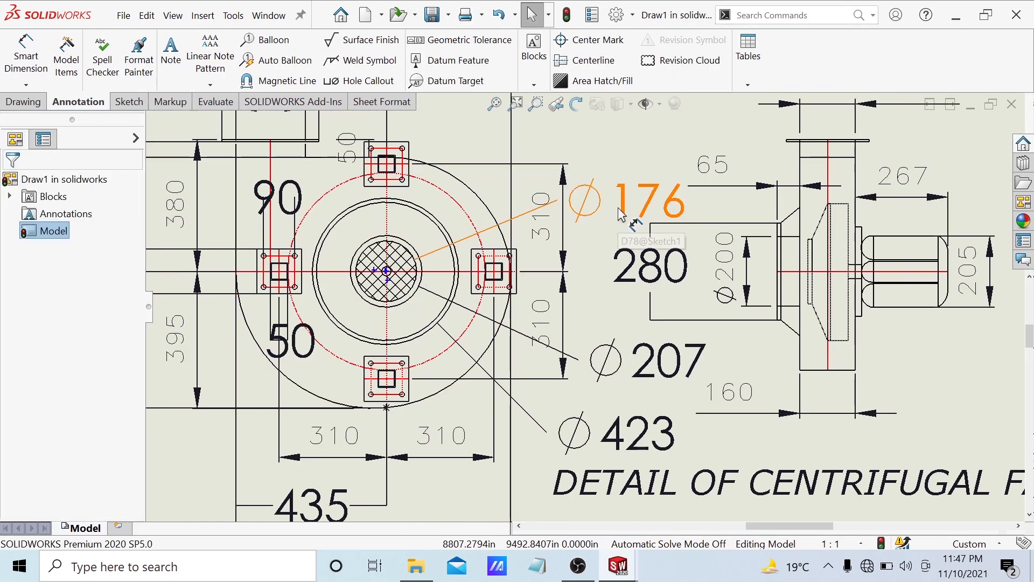
mouse_move(633, 574)
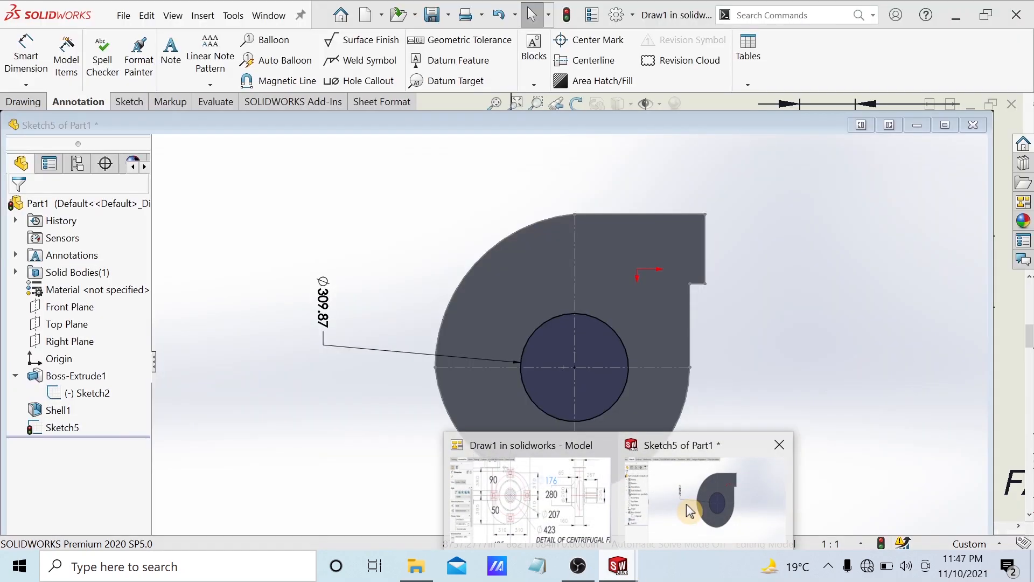
left_click(689, 511)
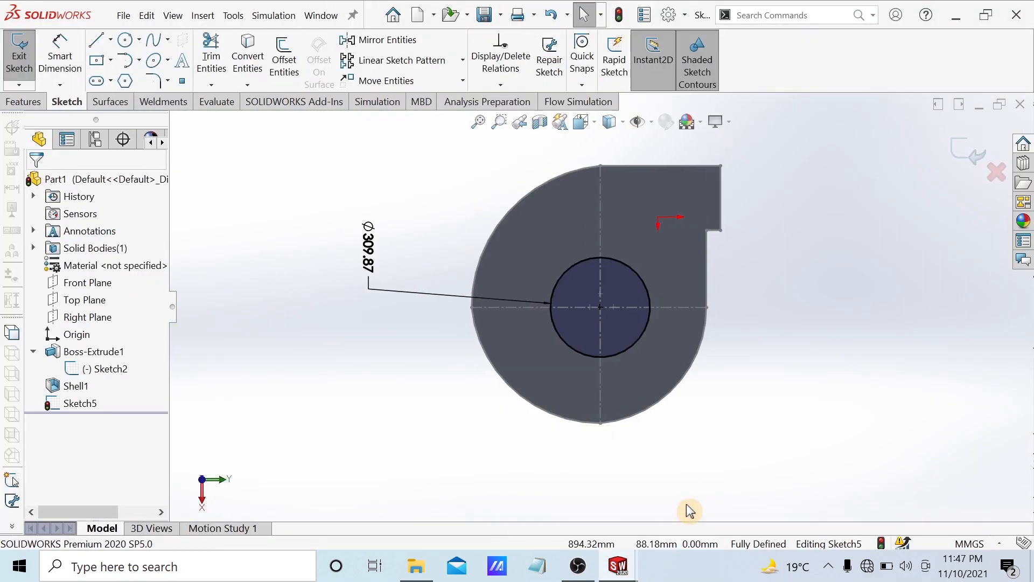
left_click(368, 243)
double_click(367, 254)
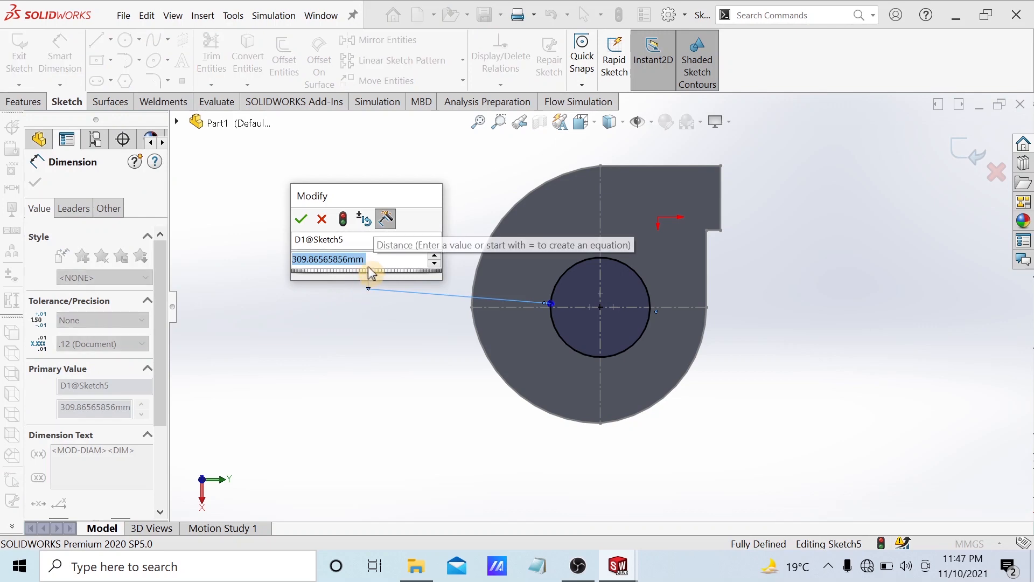
type("180")
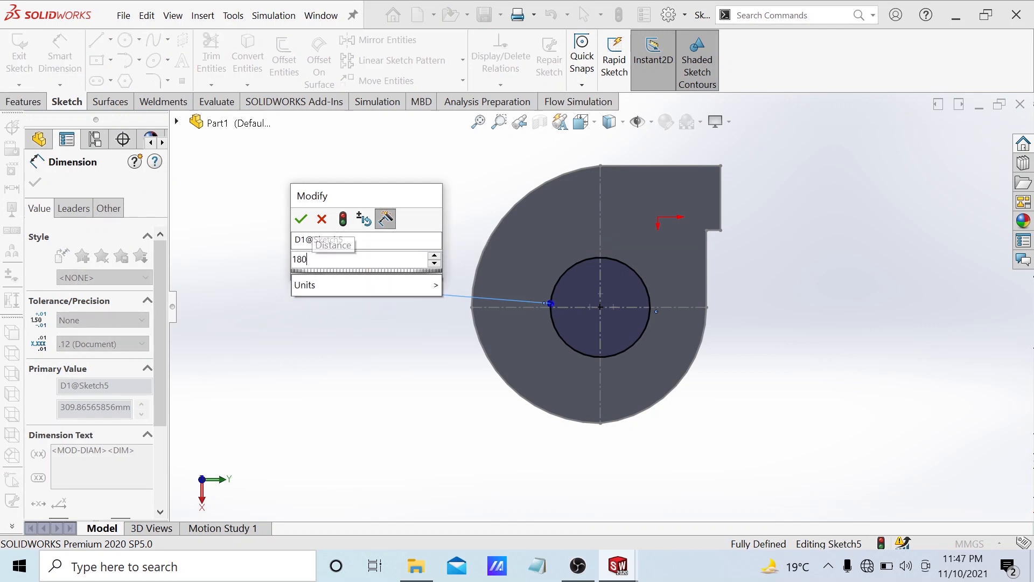
left_click(301, 219)
left_click(35, 182)
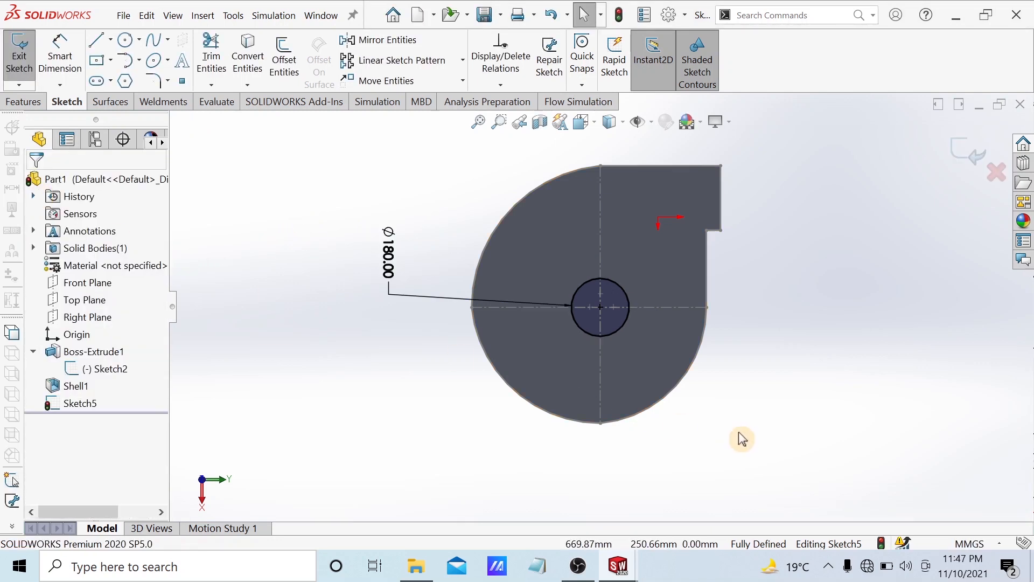
Step: Cut-extrude the 180 mm circle blind to a depth of 48 mm through the casing's side wall
middle_click_drag(741, 436, 579, 311)
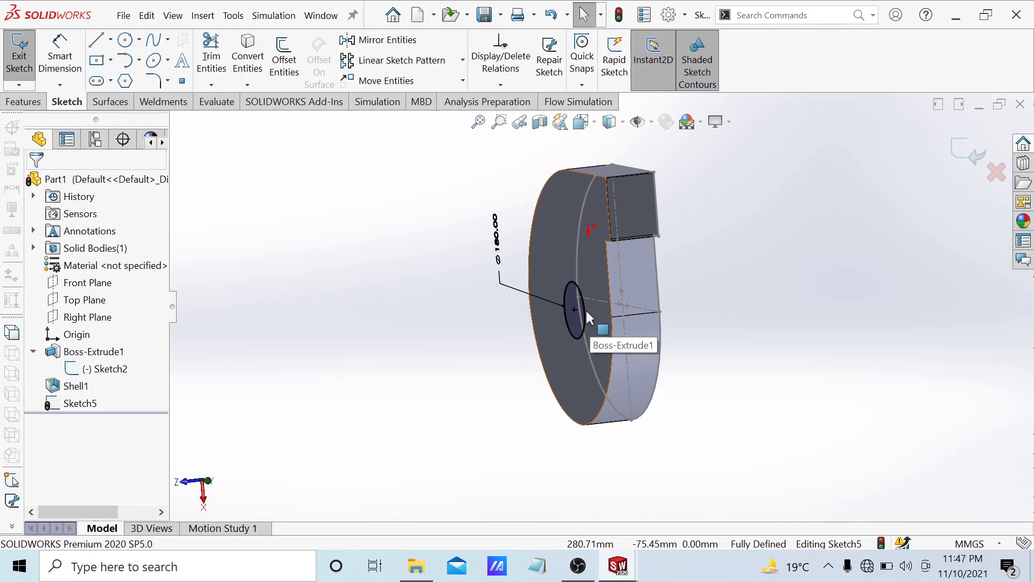
left_click(27, 104)
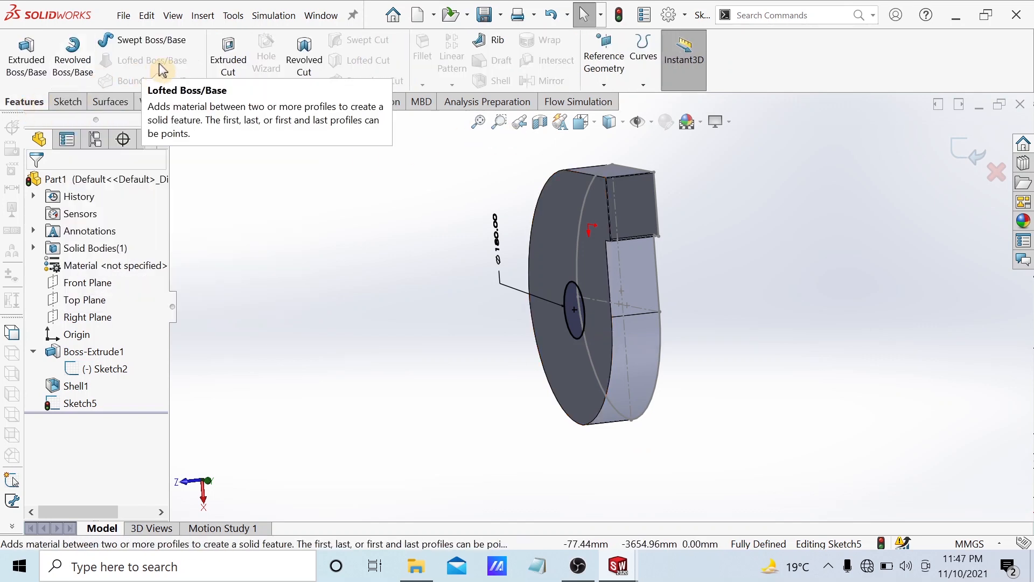
left_click(228, 59)
middle_click_drag(512, 357, 478, 353)
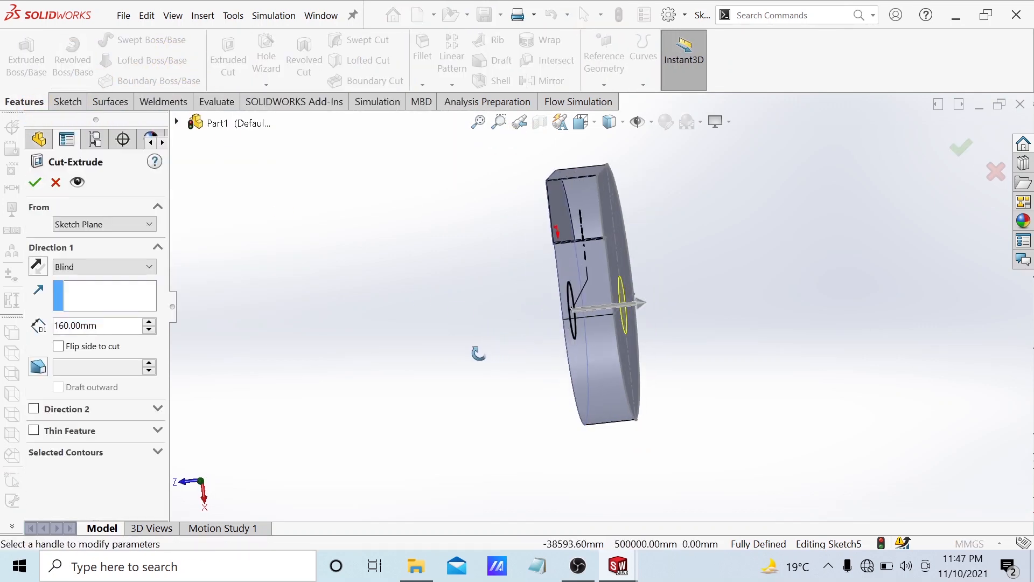
left_click(634, 301)
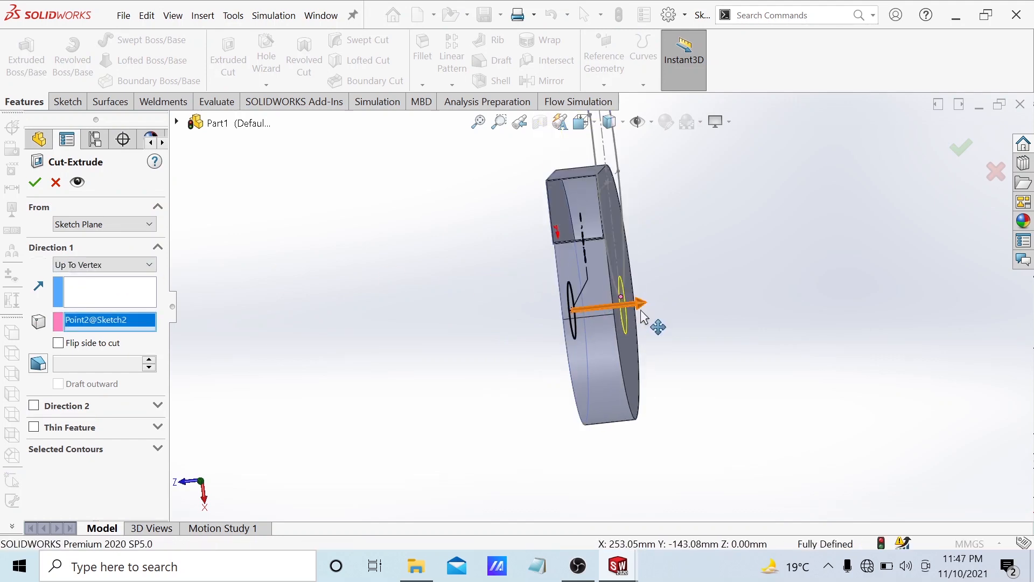
left_click_drag(641, 307, 579, 315)
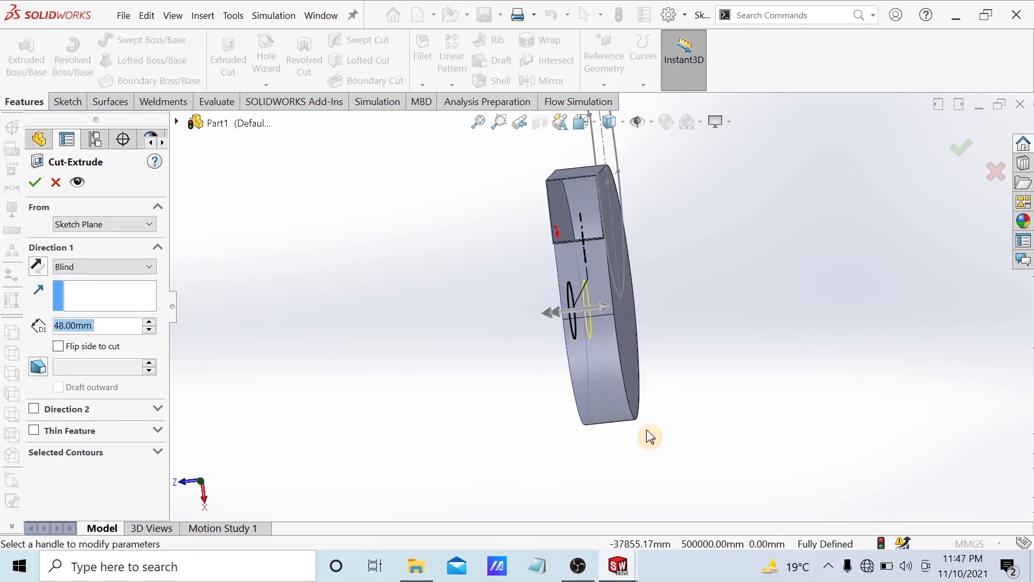
middle_click_drag(646, 430, 667, 465)
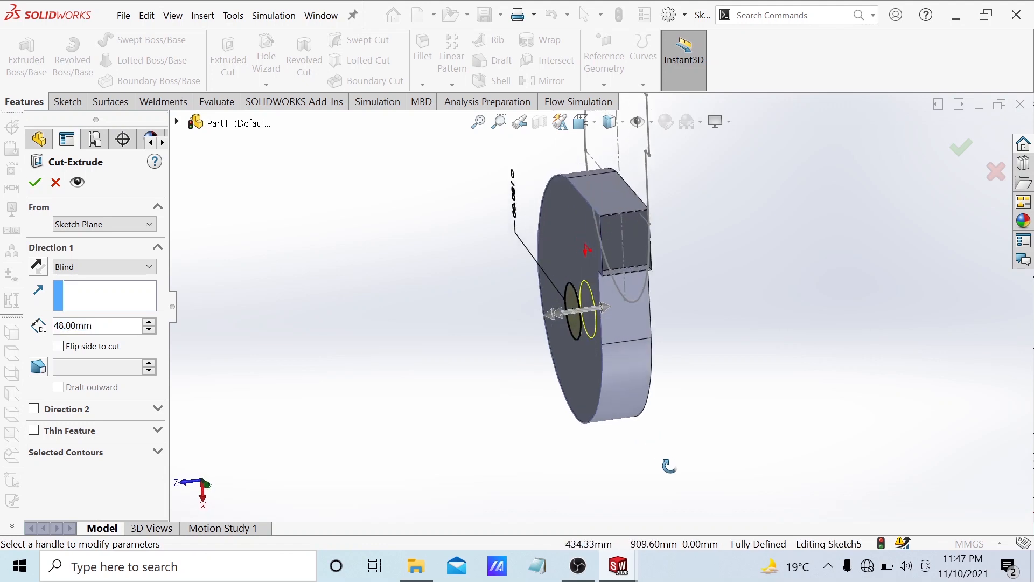
left_click(36, 182)
Step: Examine the cut hole in the casing and check the side view's dimensions in the centrifugal fan detail drawing
middle_click_drag(457, 369, 674, 272)
scroll(699, 303, "up", 4)
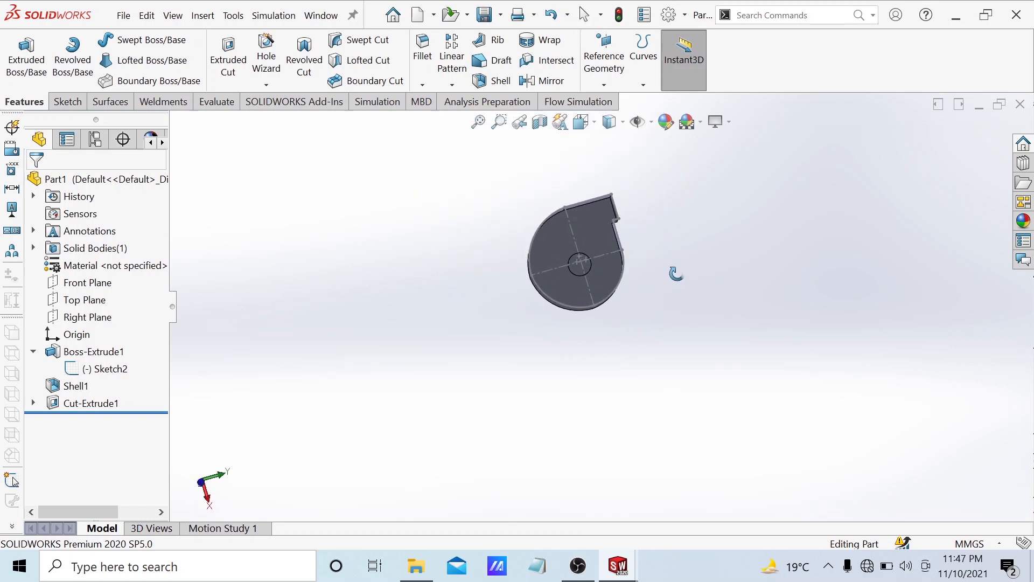
scroll(571, 272, "down", 4)
middle_click_drag(598, 255, 604, 362)
mouse_move(618, 565)
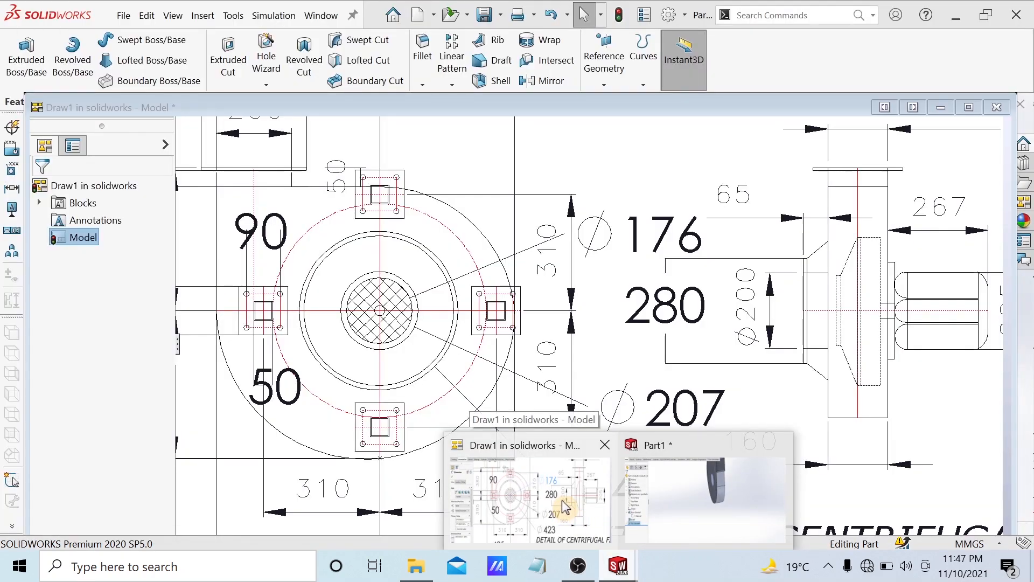
left_click(562, 501)
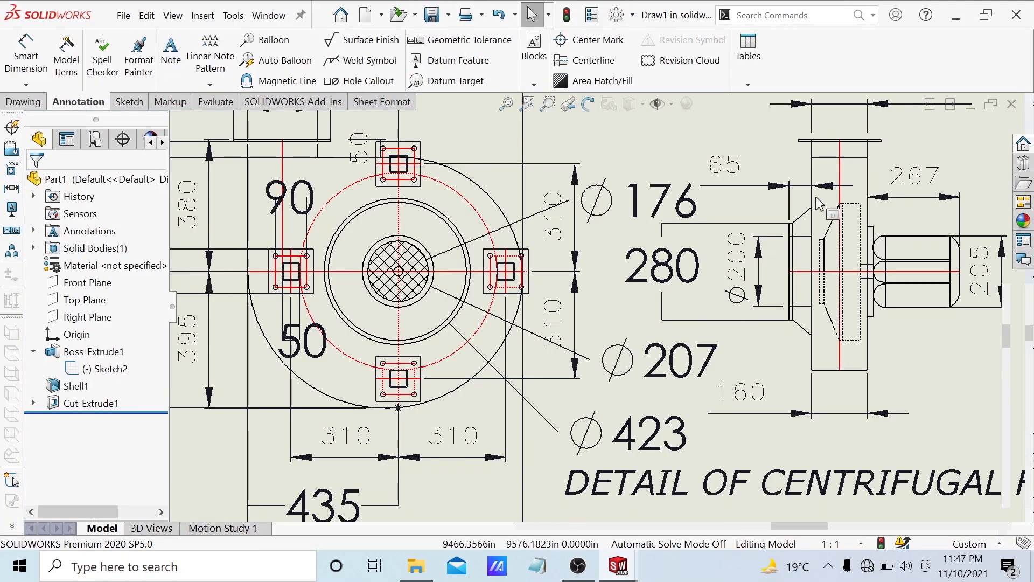
scroll(794, 255, "down", 5)
scroll(710, 421, "up", 5)
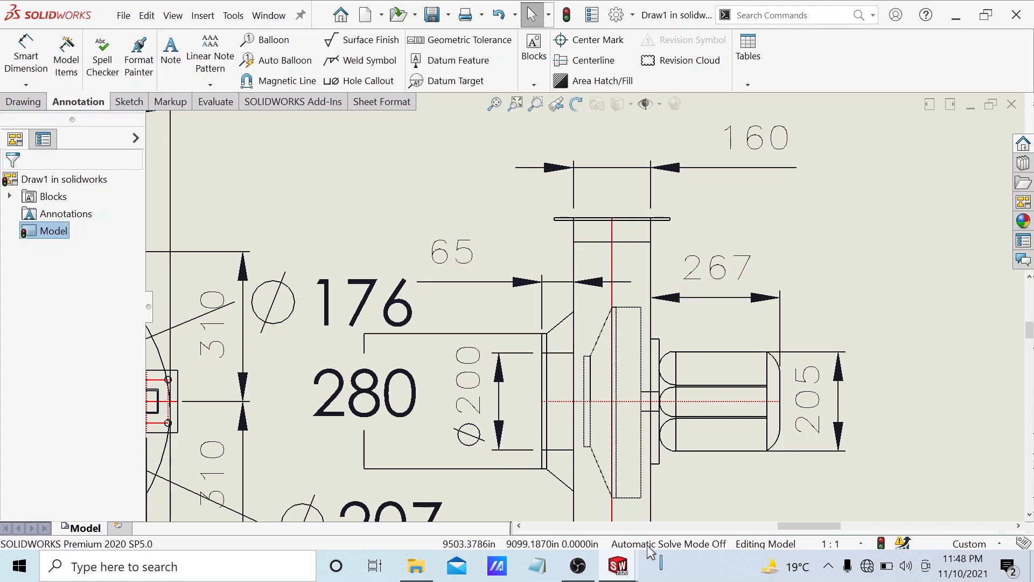
mouse_move(618, 566)
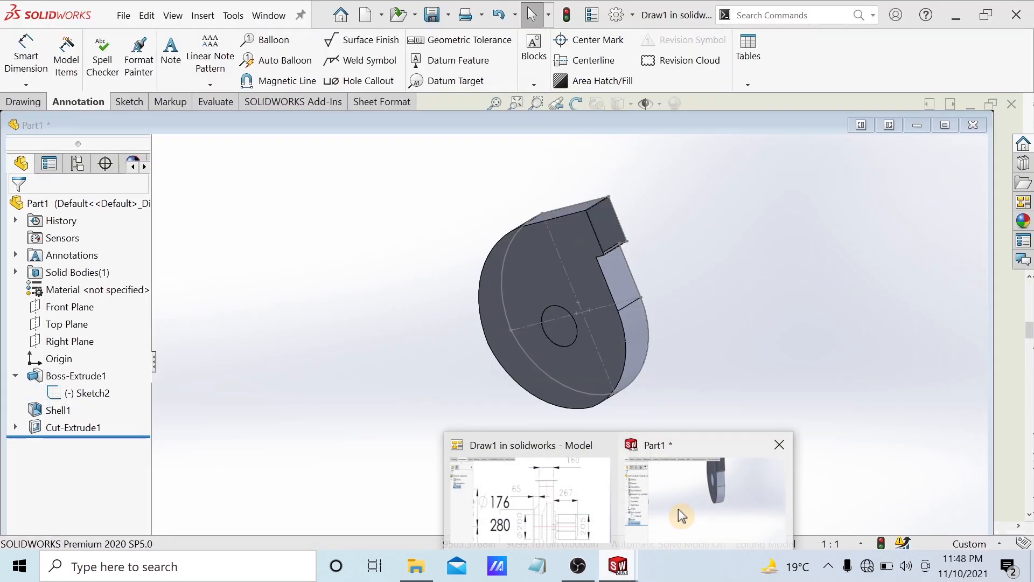
Step: In the part, start a sketch on the casing's holed side face and draw a circle larger than the hole, centred where the centerlines cross
left_click(679, 510)
left_click(525, 232)
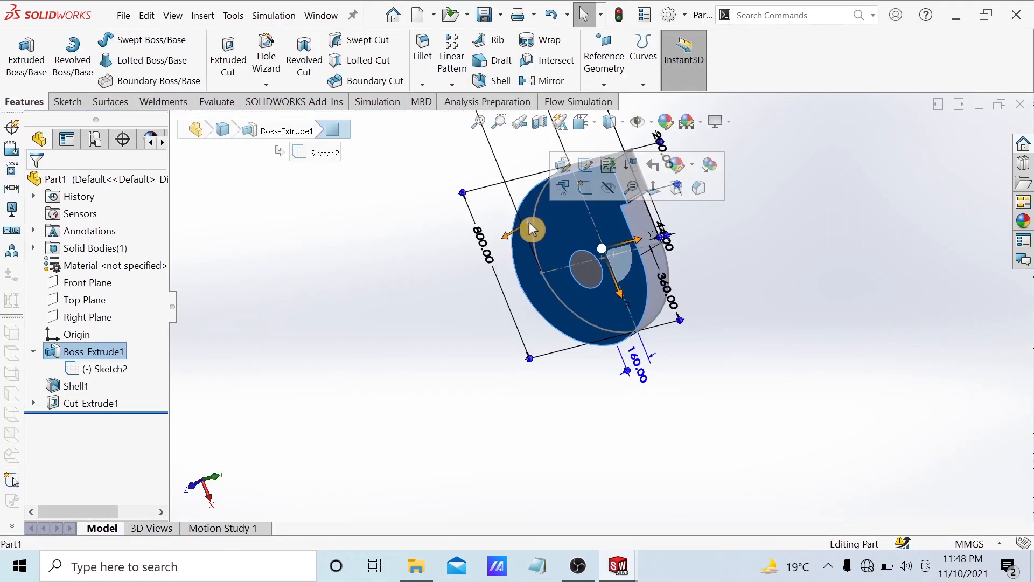
left_click(587, 195)
mouse_move(681, 315)
middle_mouse_down()
mouse_move(684, 325)
mouse_move(716, 310)
middle_mouse_up()
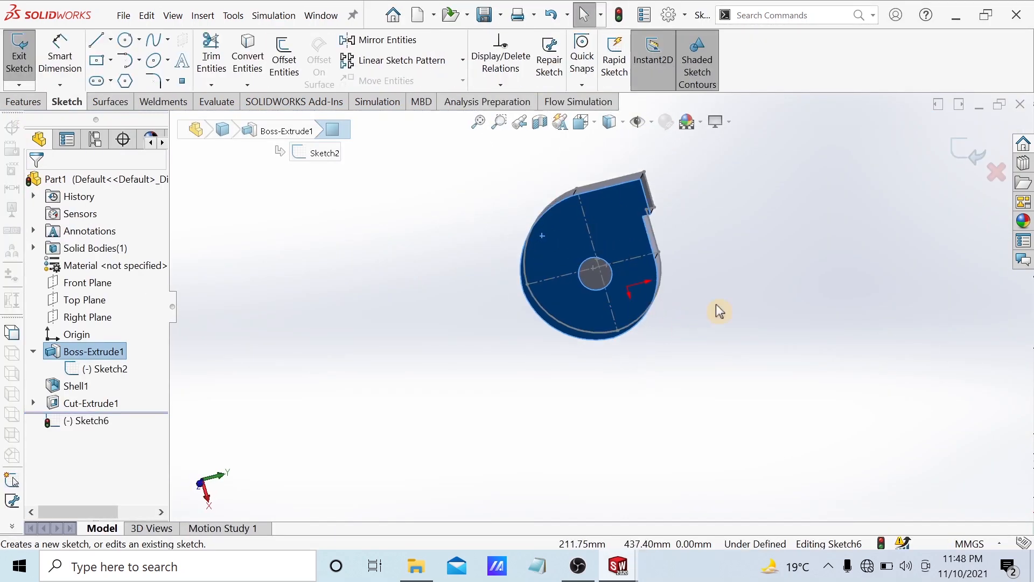
key("space")
left_click(462, 330)
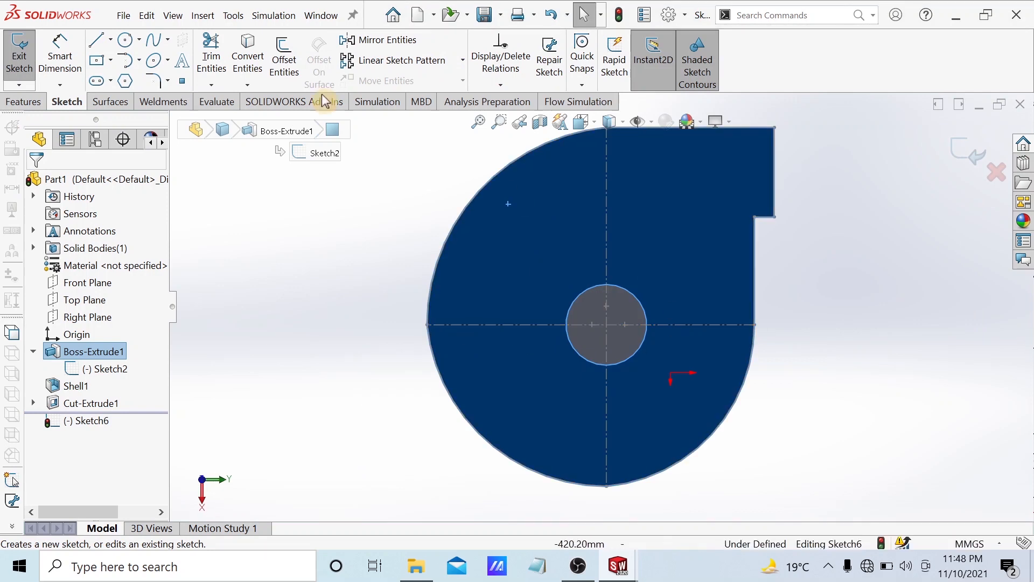
left_click(125, 39)
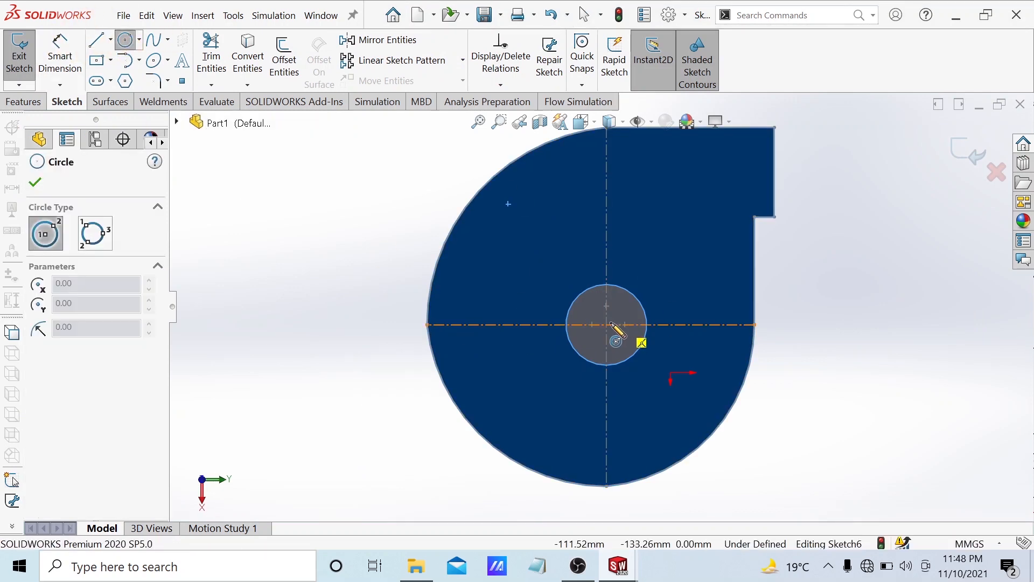
left_click(606, 324)
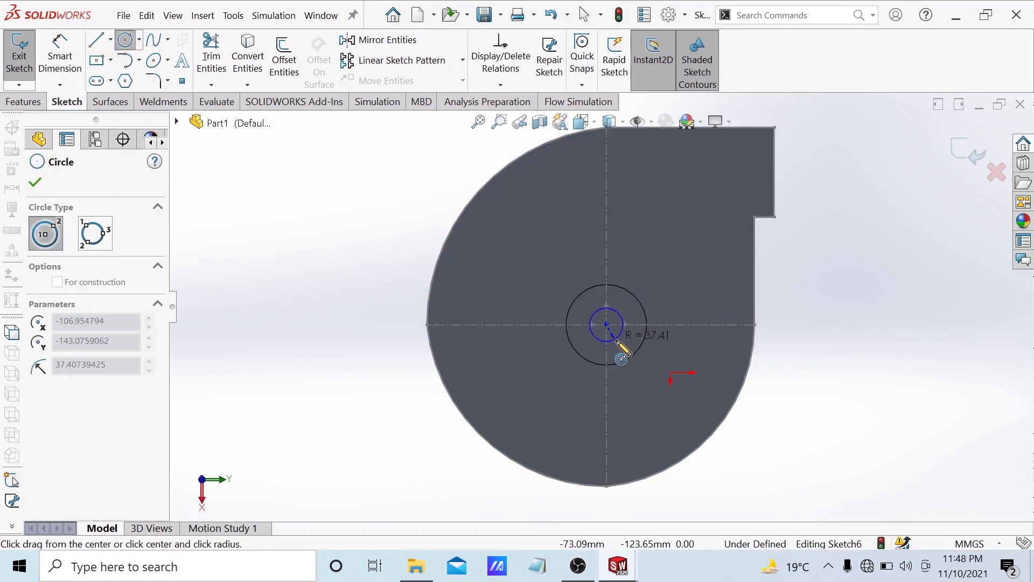
left_click(647, 371)
key("Escape")
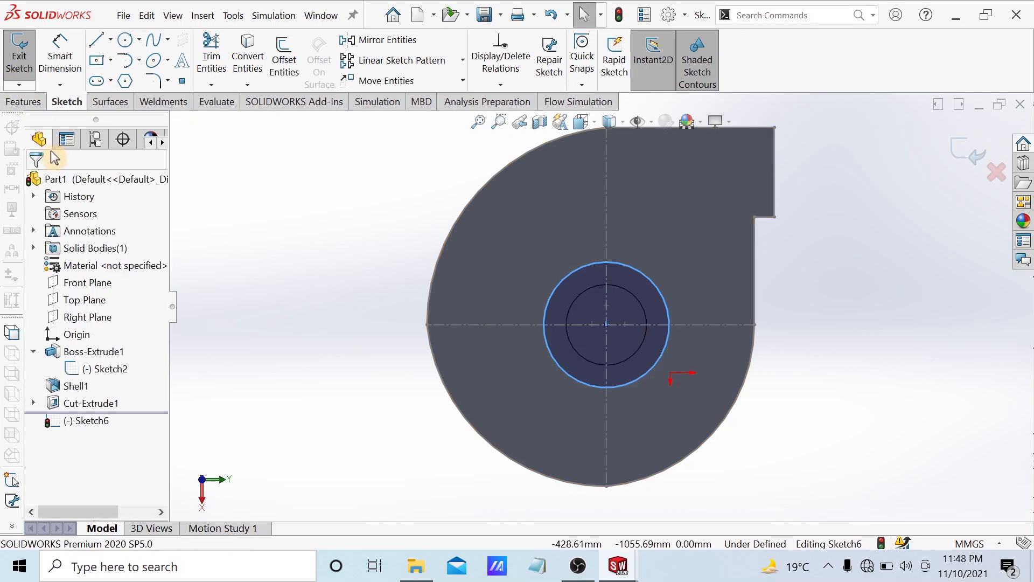
left_click(236, 276)
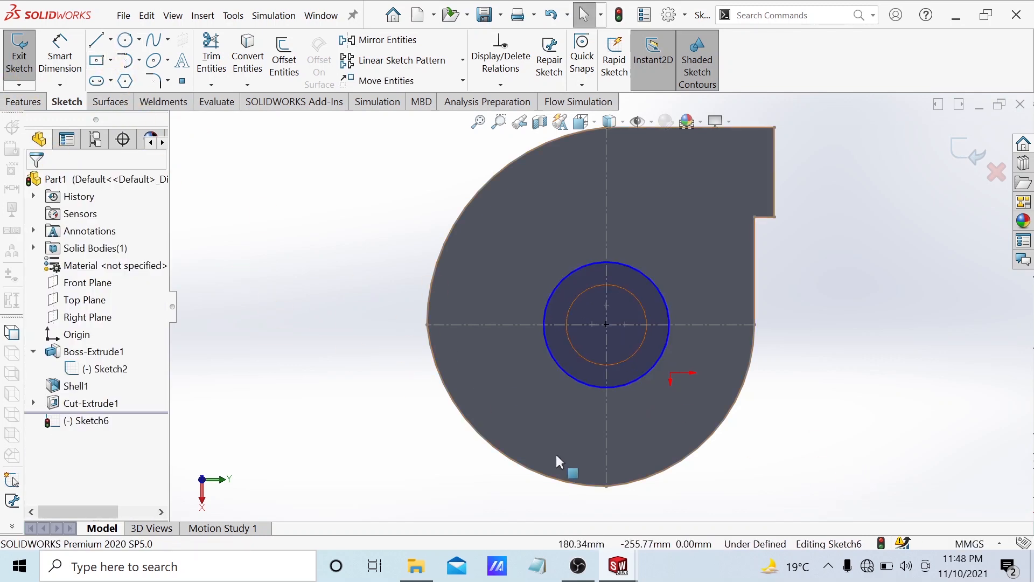
Step: In the centrifugal fan detail drawing's side view, dimension the conical inlet's wide end between its two corner points on the casing wall
mouse_move(621, 563)
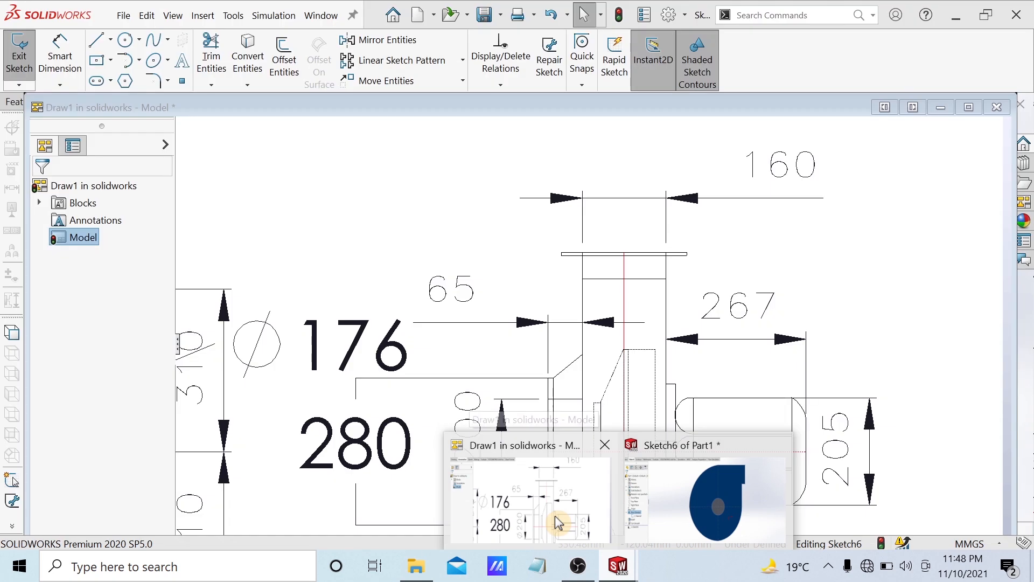
left_click(554, 515)
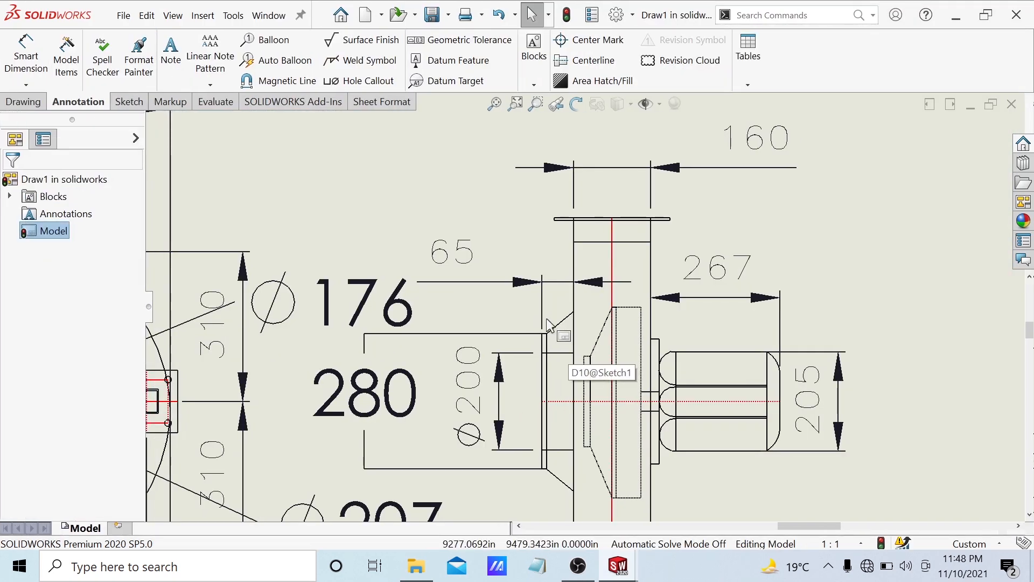
scroll(548, 323, "up", 2)
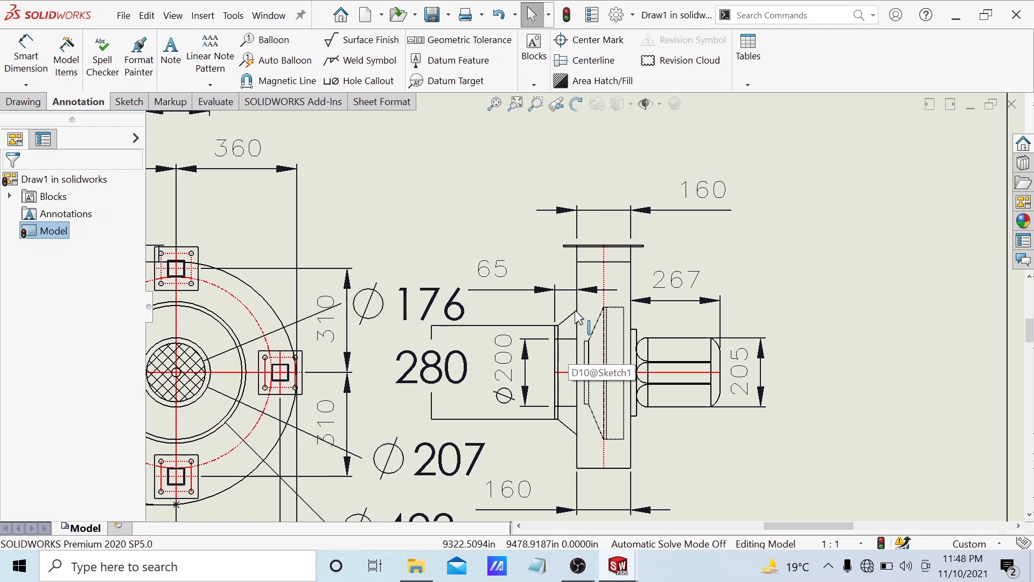
scroll(560, 423, "up", 2)
scroll(562, 425, "down", 1)
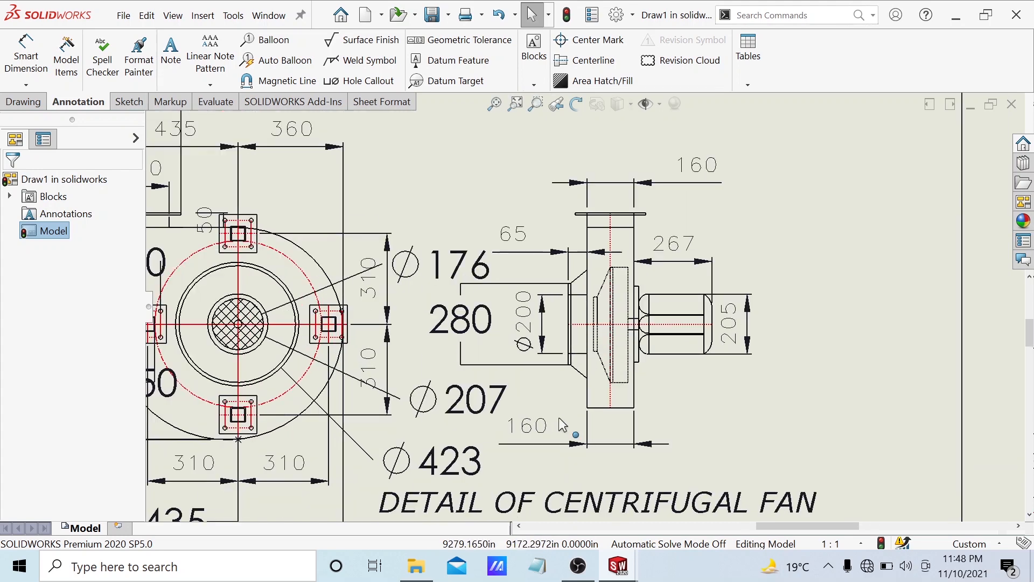
scroll(562, 425, "down", 2)
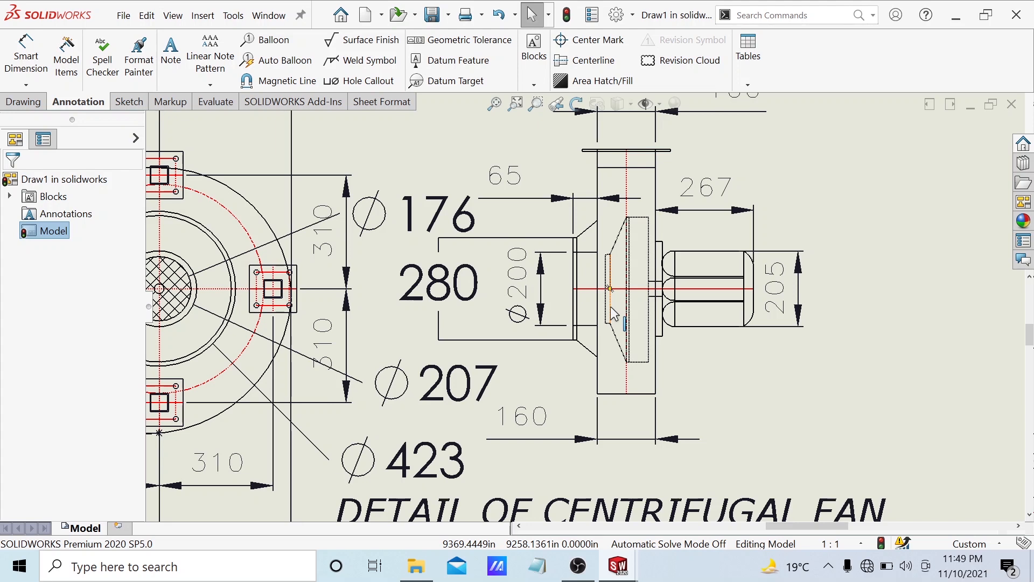
mouse_move(615, 576)
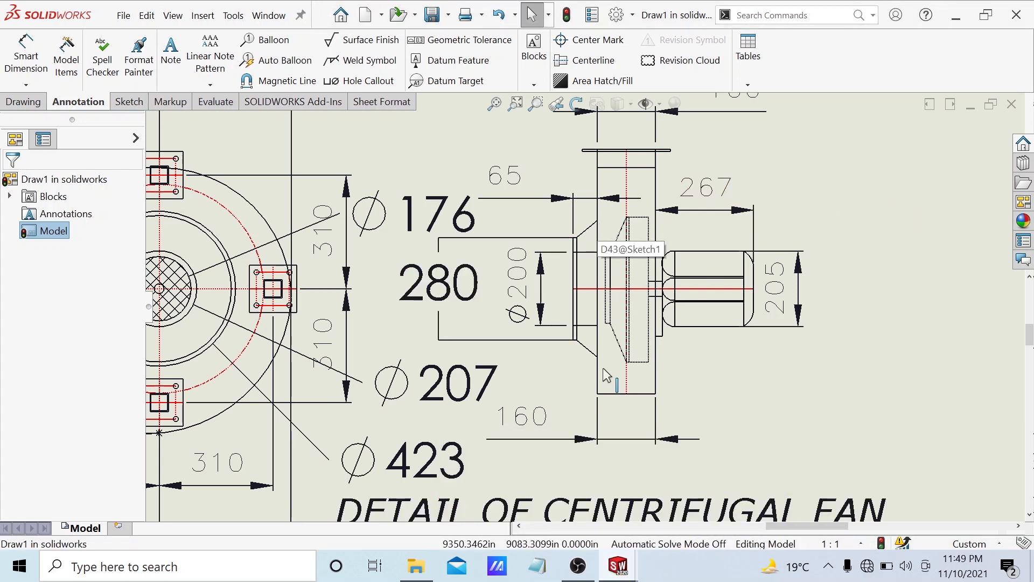
left_click(20, 53)
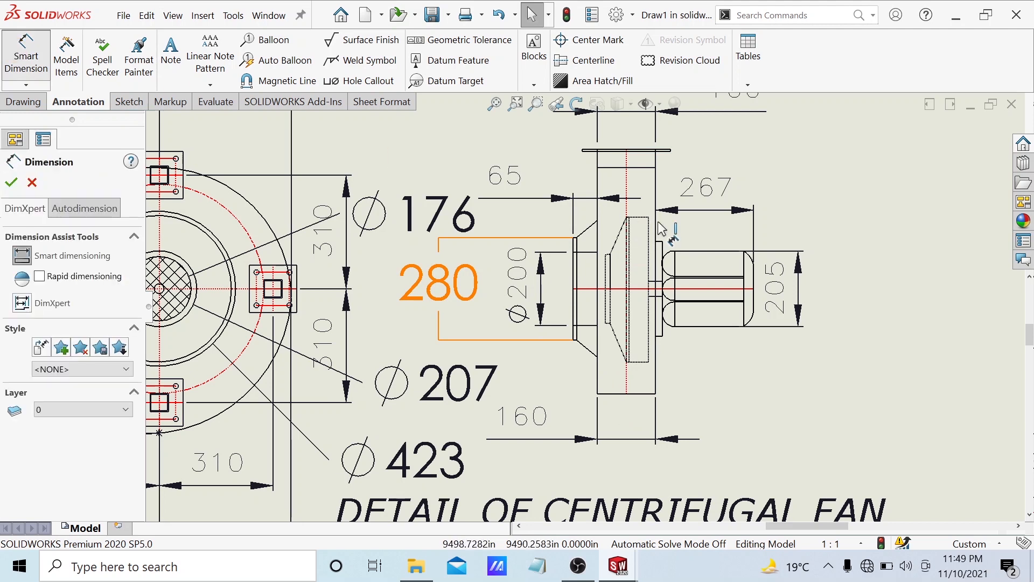
left_click(597, 221)
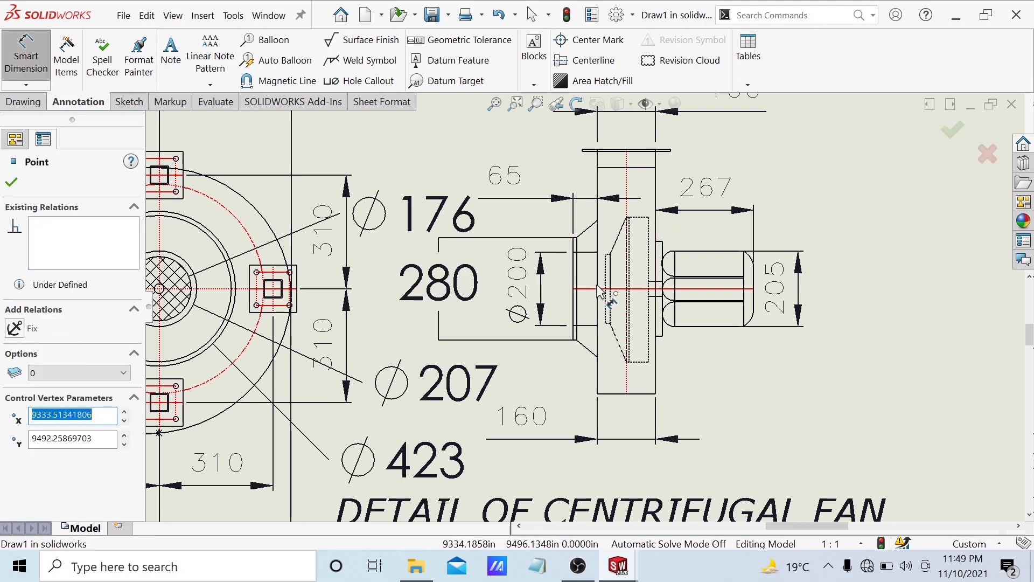
left_click(597, 357)
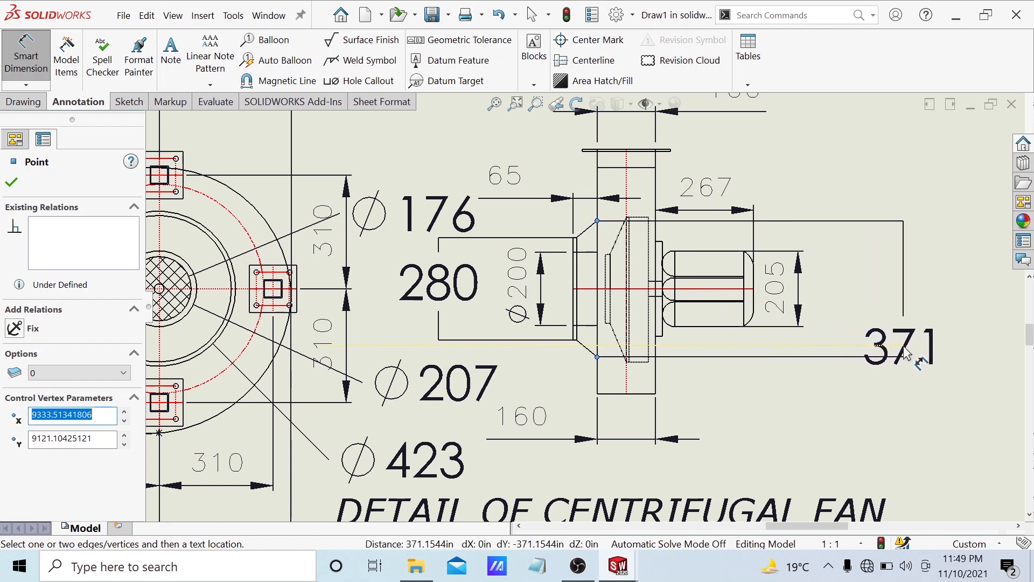
left_click(905, 352)
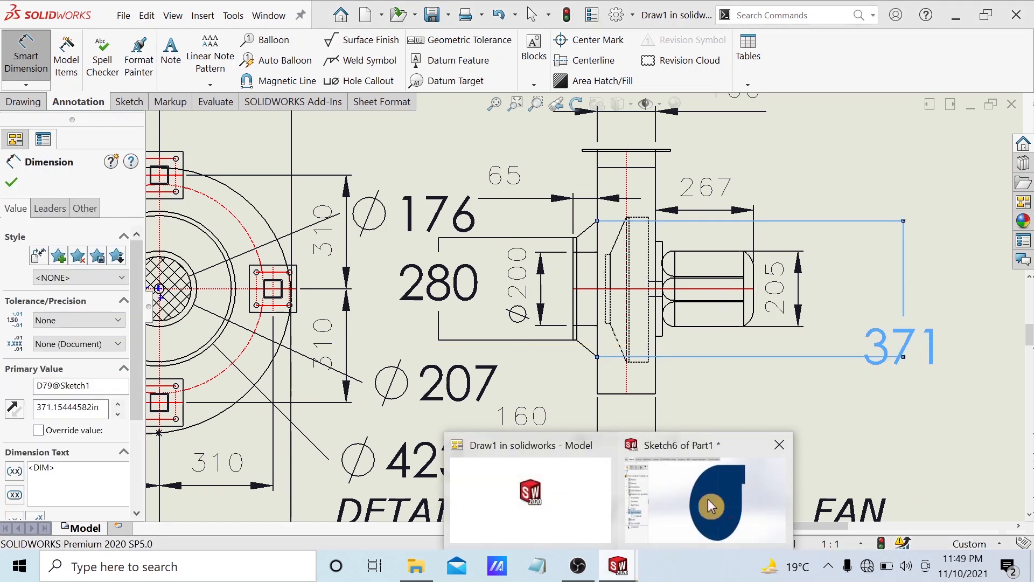
Step: Return to the part and dimension the sketched inlet circle with a diameter of 370 mm
mouse_move(707, 499)
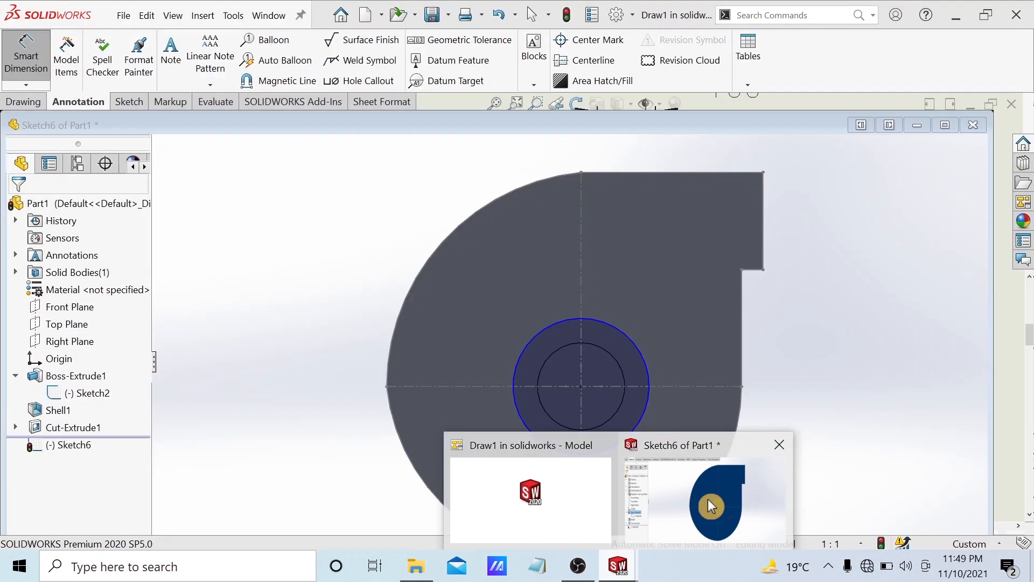
left_click(707, 499)
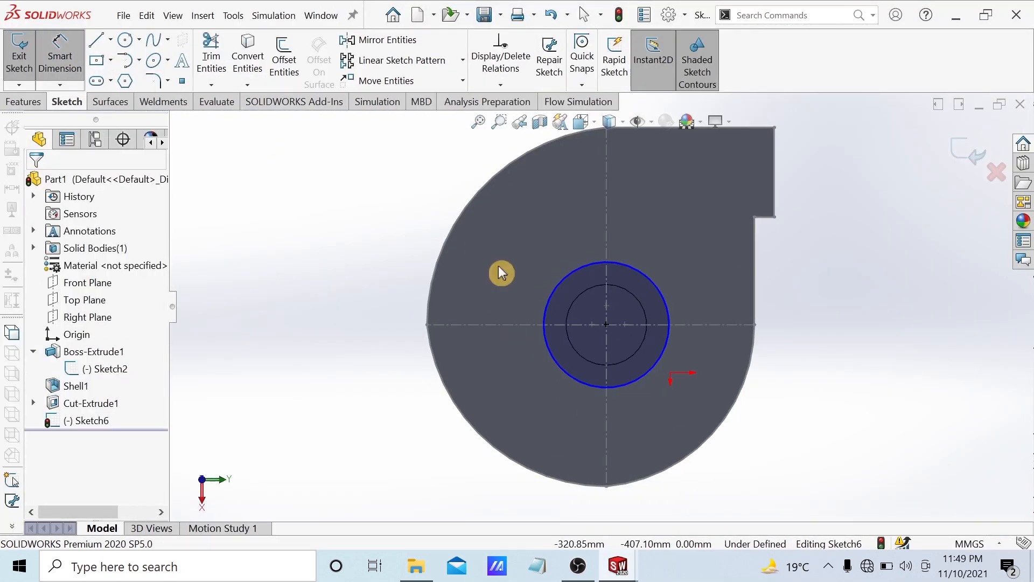
left_click(60, 54)
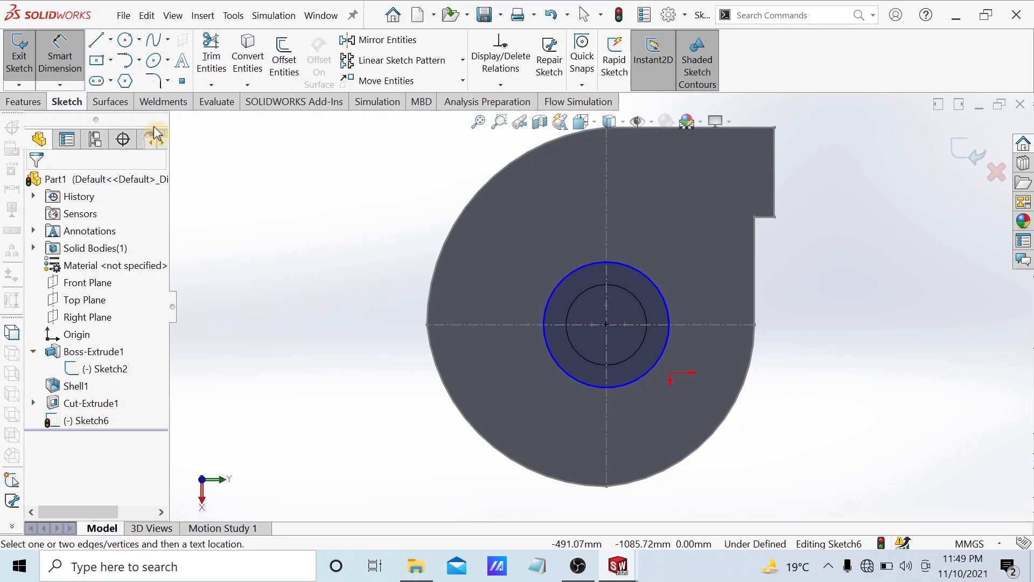
left_click(558, 283)
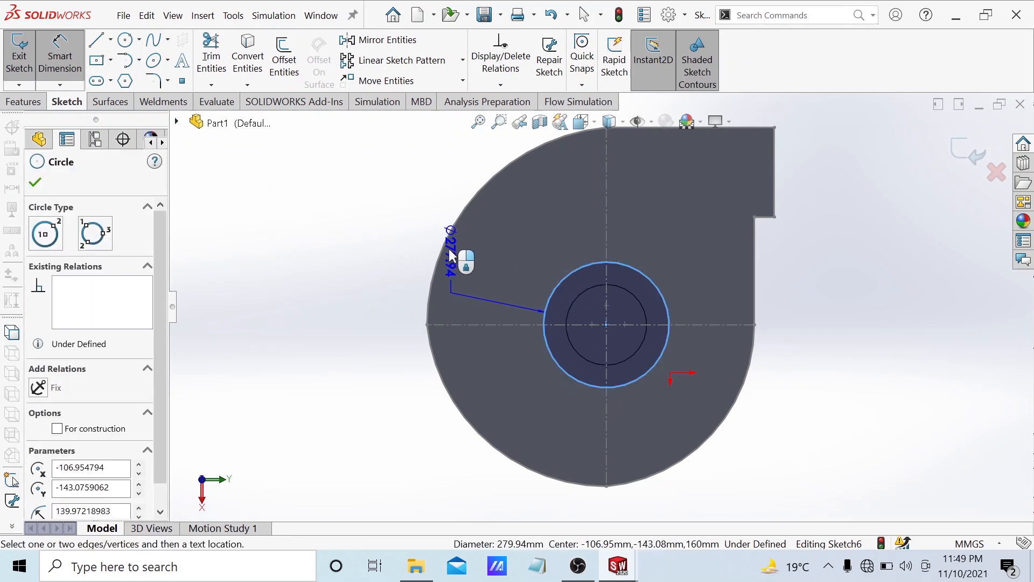
left_click(431, 249)
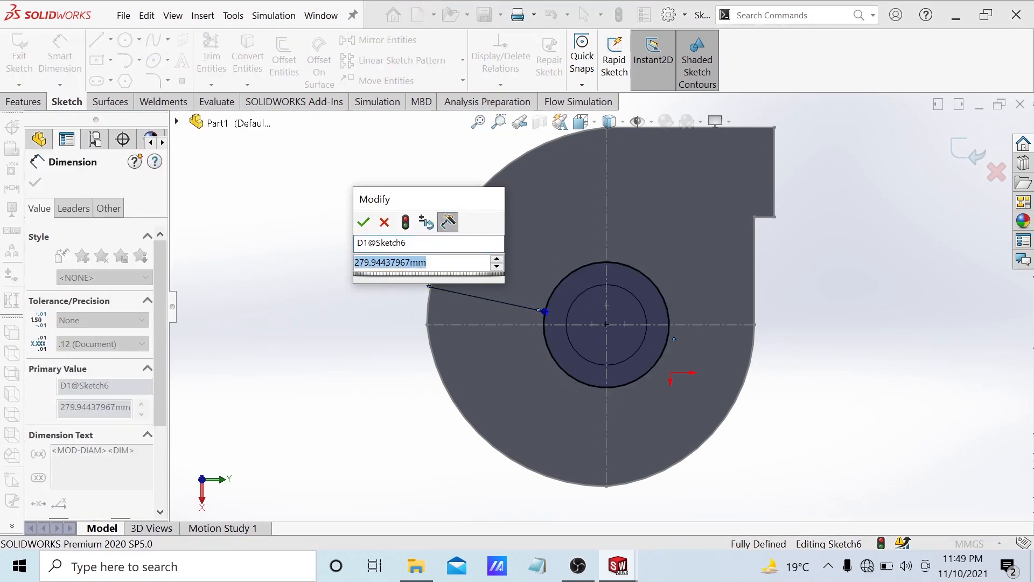
type("=")
type("3")
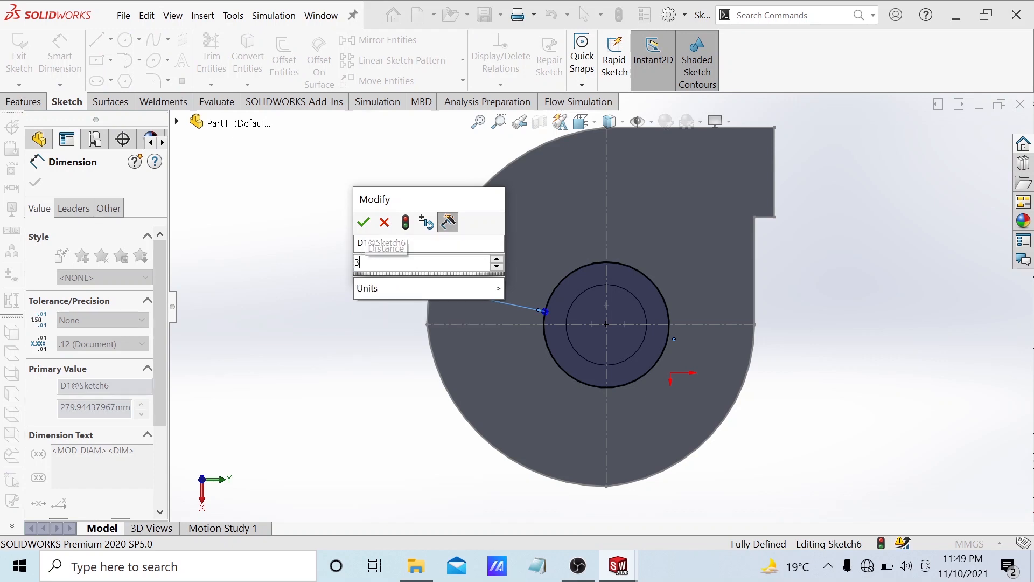
type("70")
left_click(363, 222)
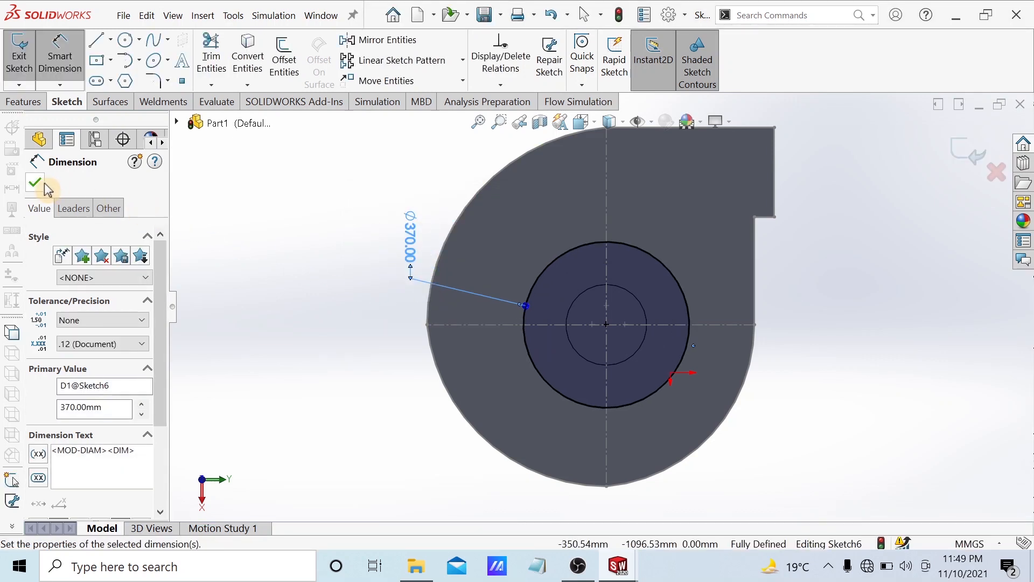
left_click(45, 184)
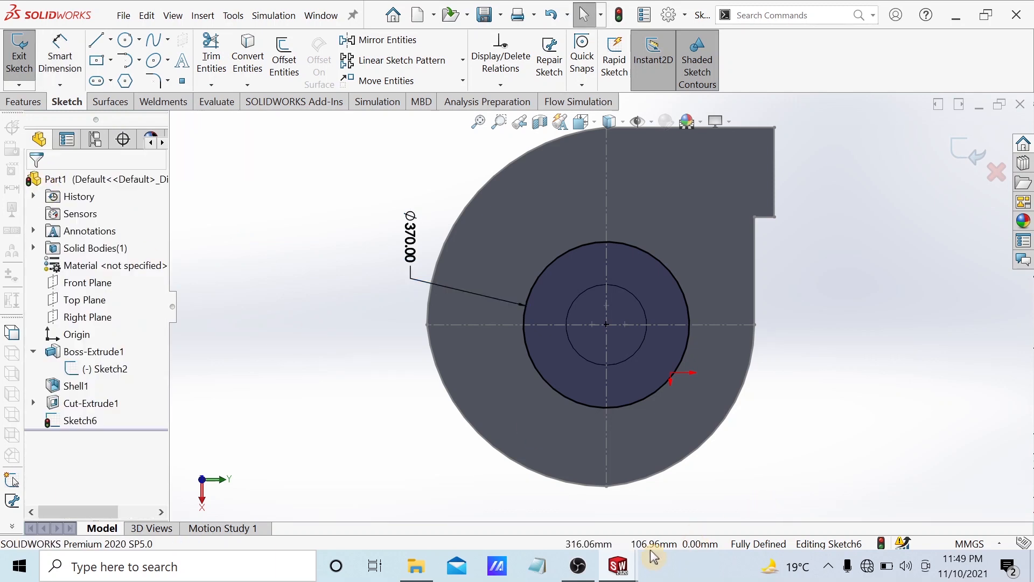
Step: In the fan detail drawing, dimension the angle between the inlet cone's upper sloped line and the casing's vertical wall line
mouse_move(618, 565)
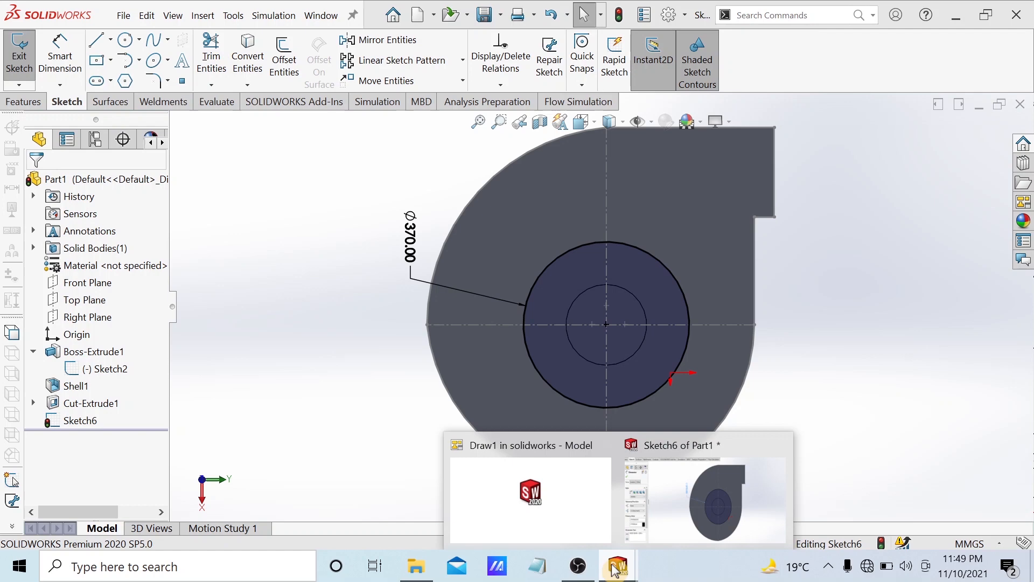
left_click(549, 516)
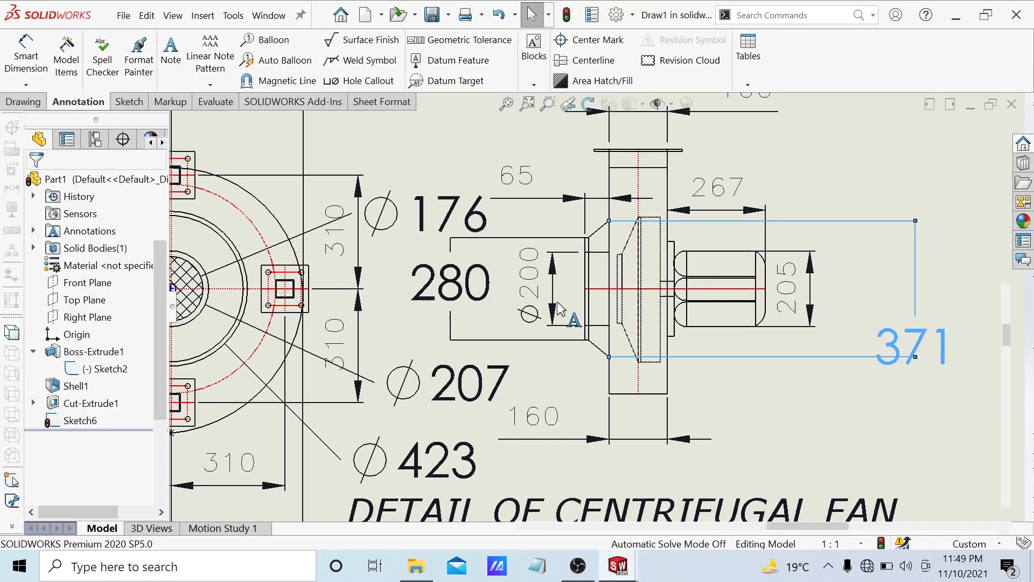
scroll(560, 310, "down", 5)
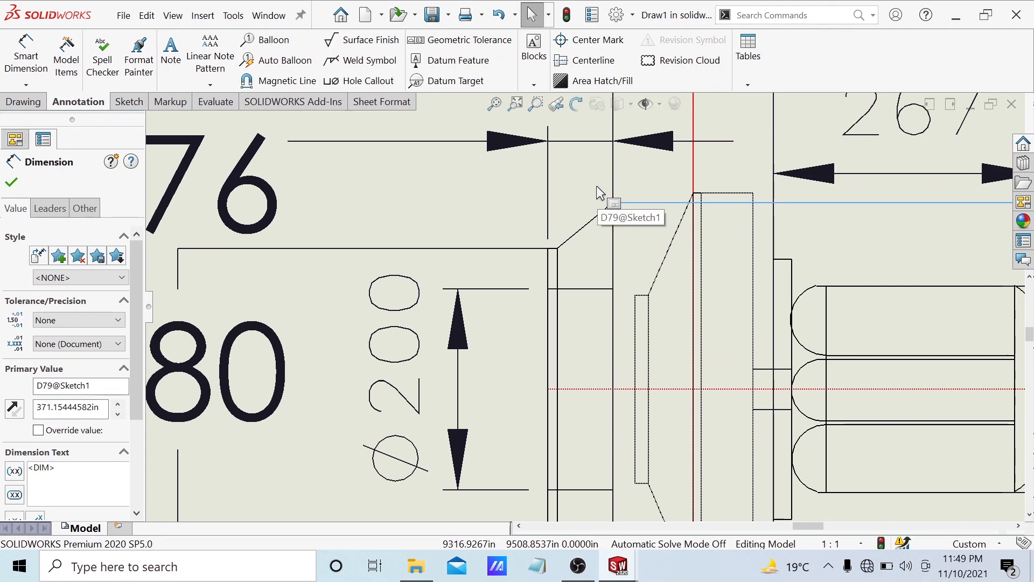
left_click(25, 54)
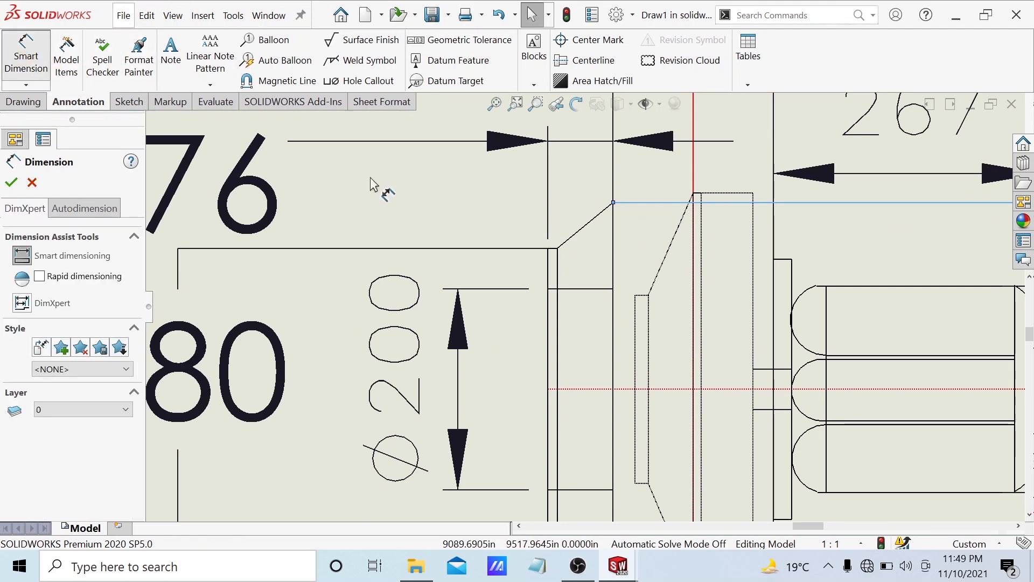
left_click(588, 238)
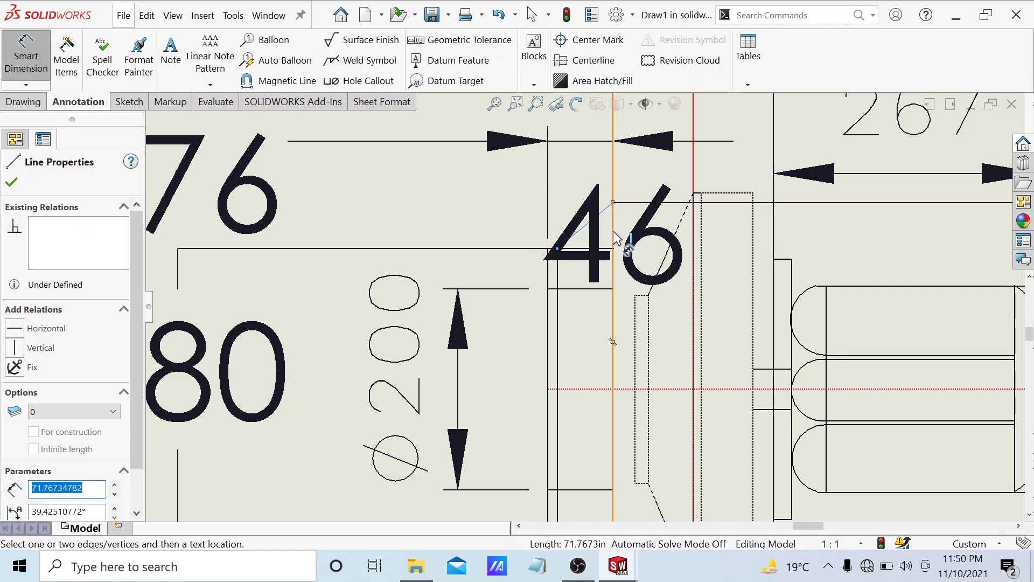
left_click(614, 238)
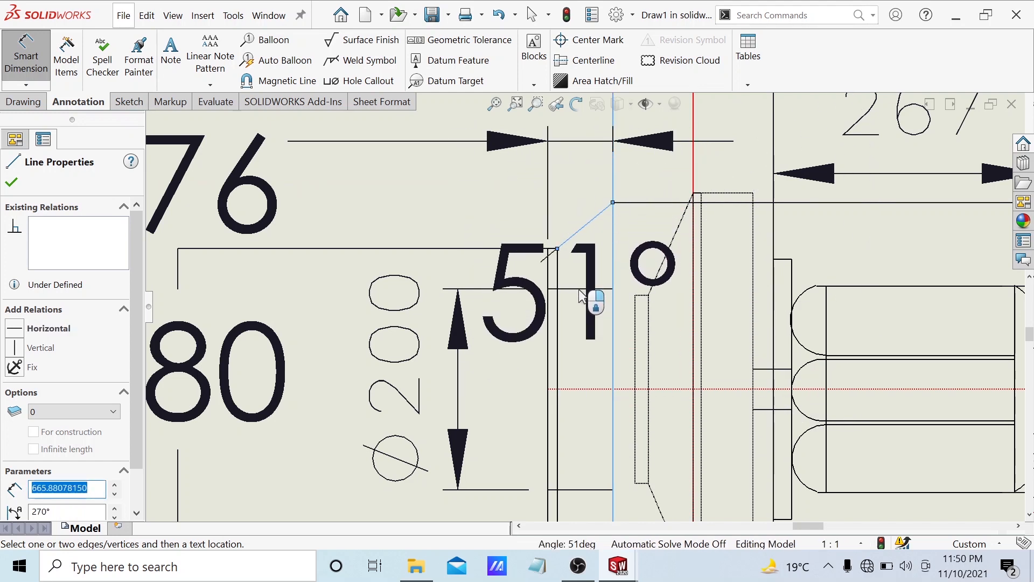
left_click(562, 376)
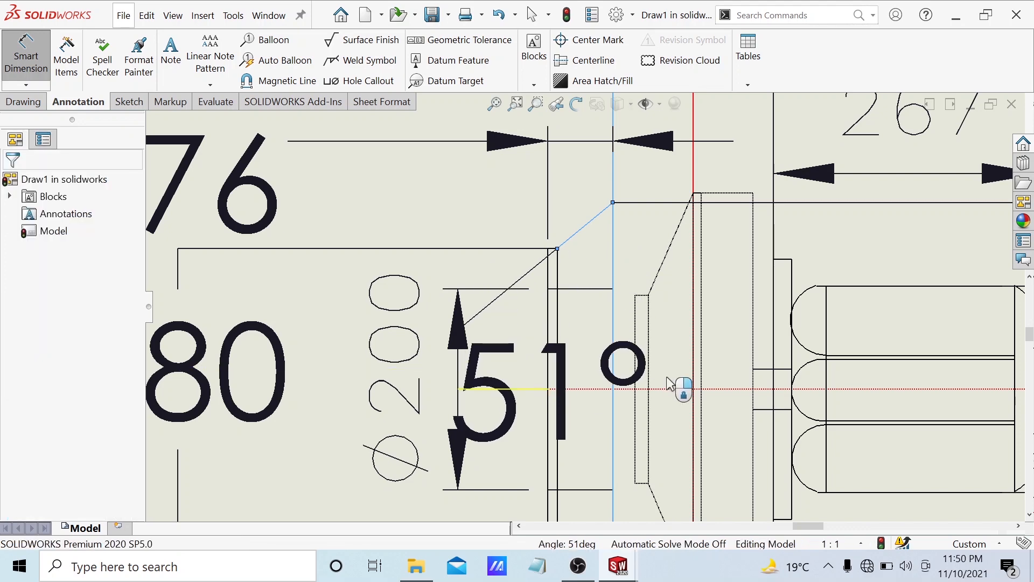
Step: Back in the part, start a blind Boss-Extrude of the 370 mm circle with a 51° inward draft
mouse_move(618, 565)
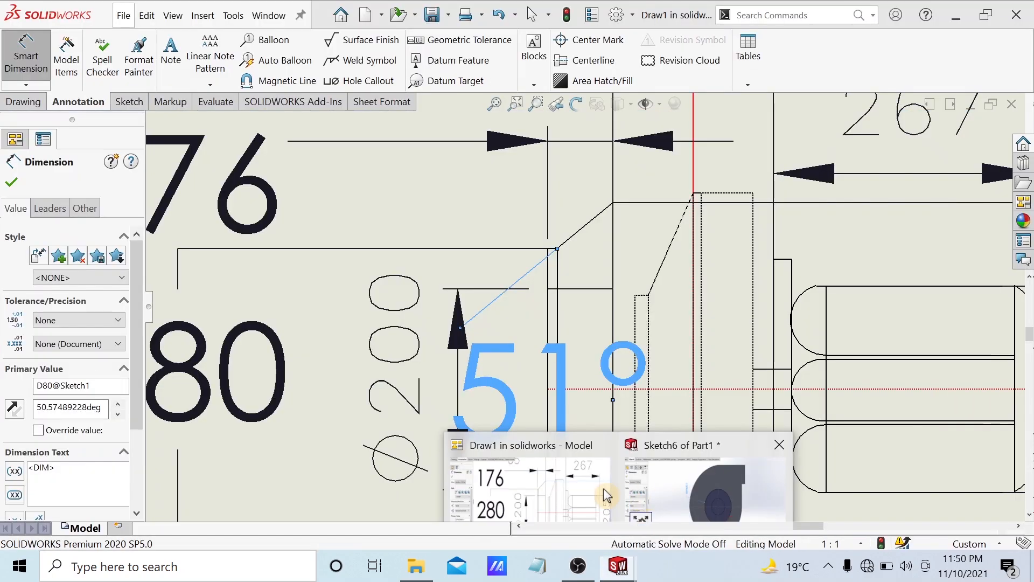
left_click(701, 487)
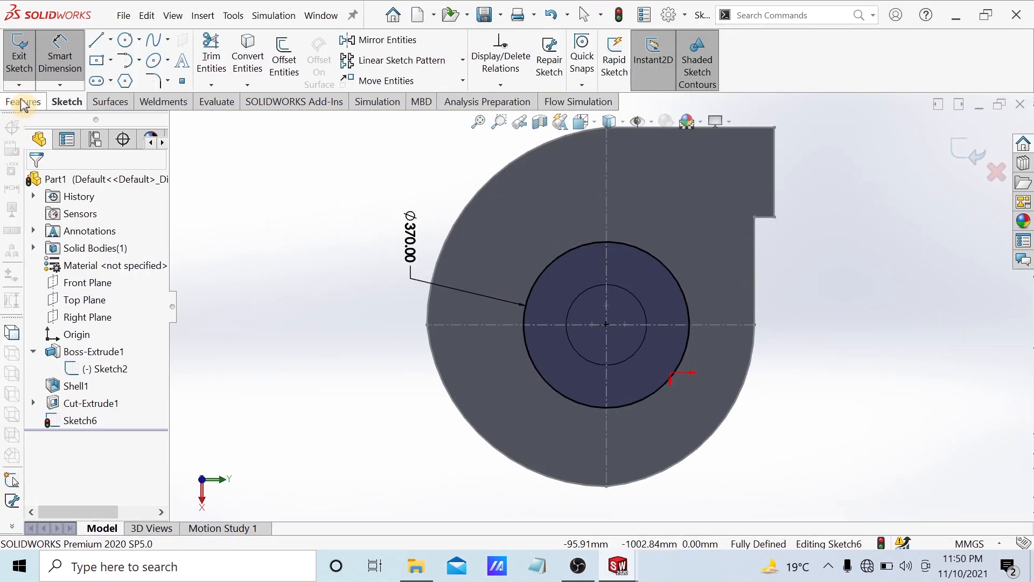
left_click(26, 54)
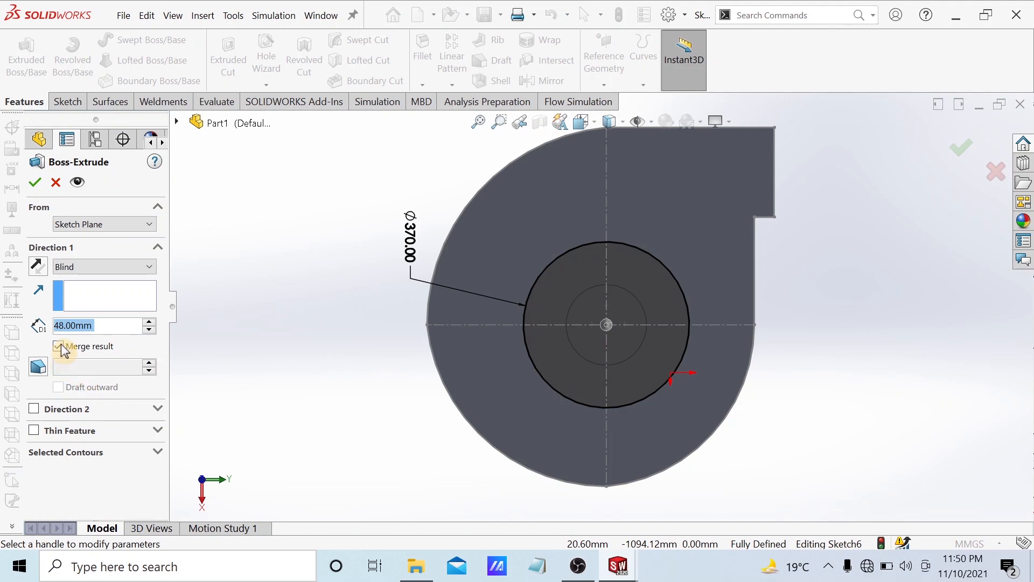
left_click(38, 367)
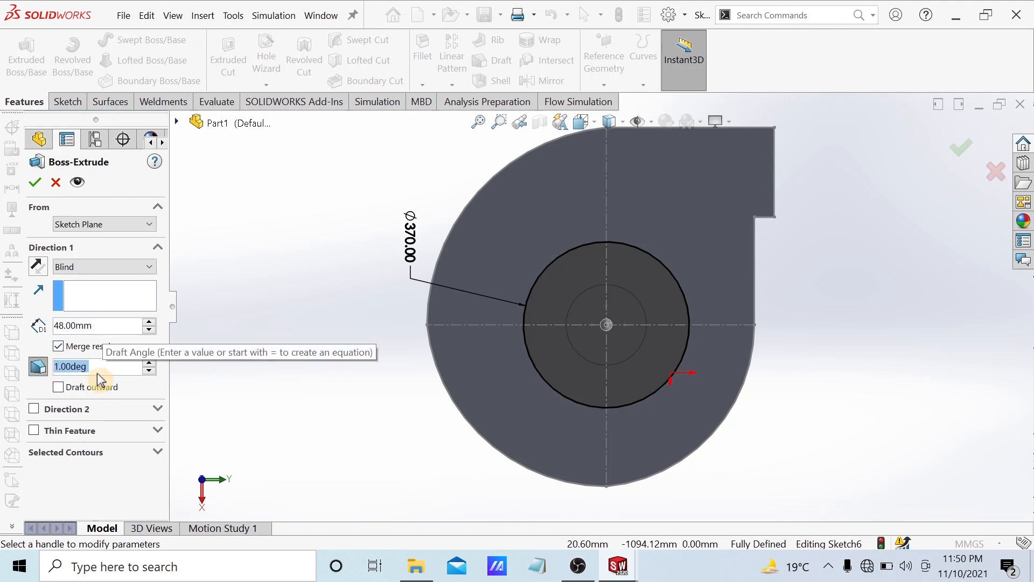
key("BackSpace")
type("51")
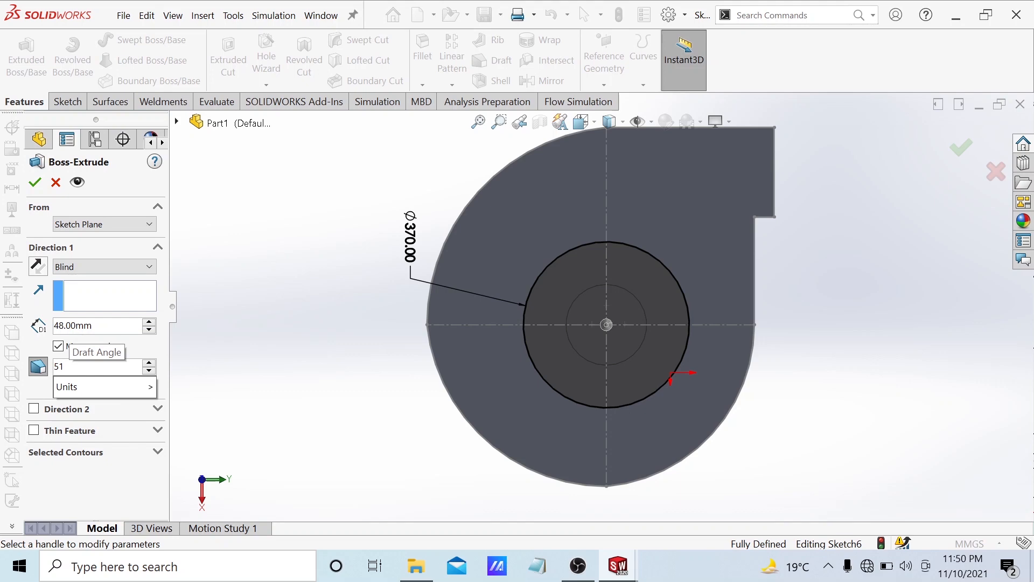
left_click(96, 304)
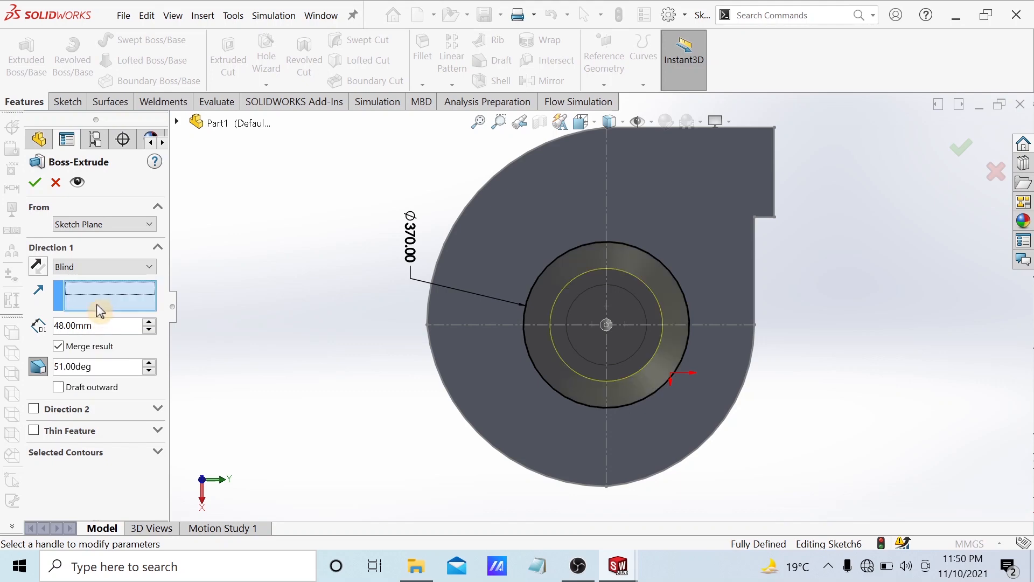
Step: Assign the casing's curved outer side face as the direction reference for the inlet cone's Boss-Extrude
middle_click_drag(542, 366, 473, 393)
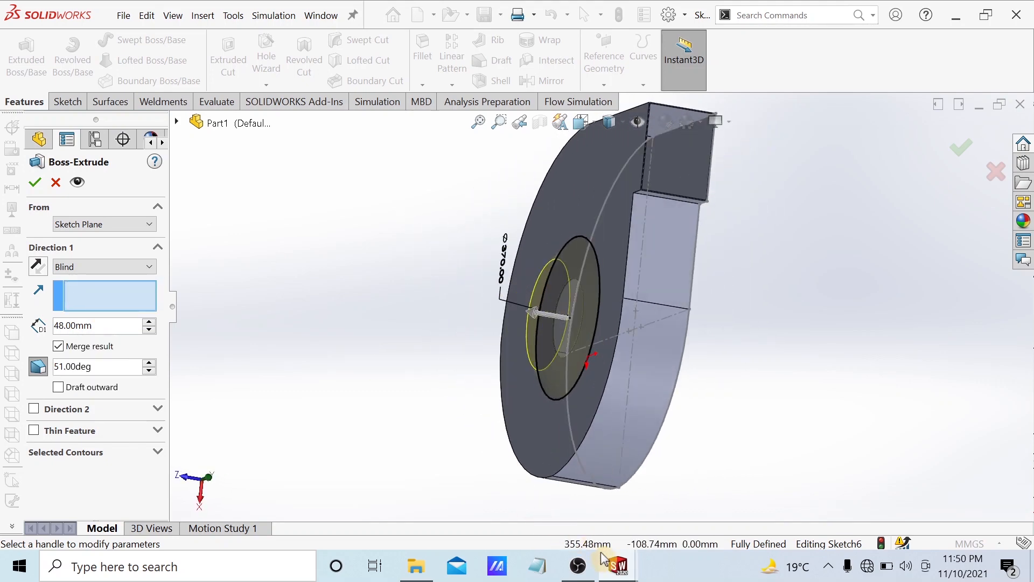
mouse_move(617, 565)
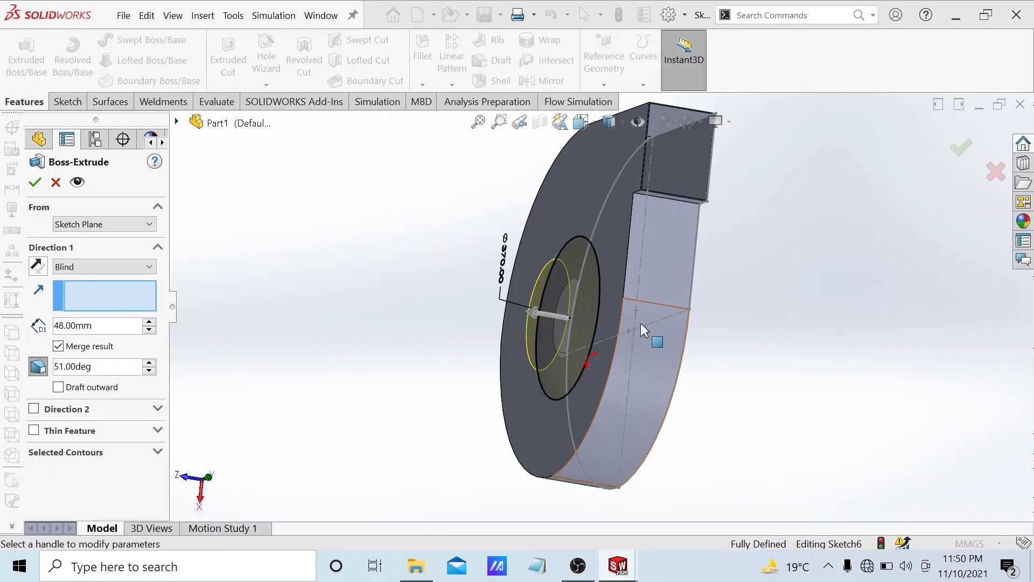
left_click(649, 332)
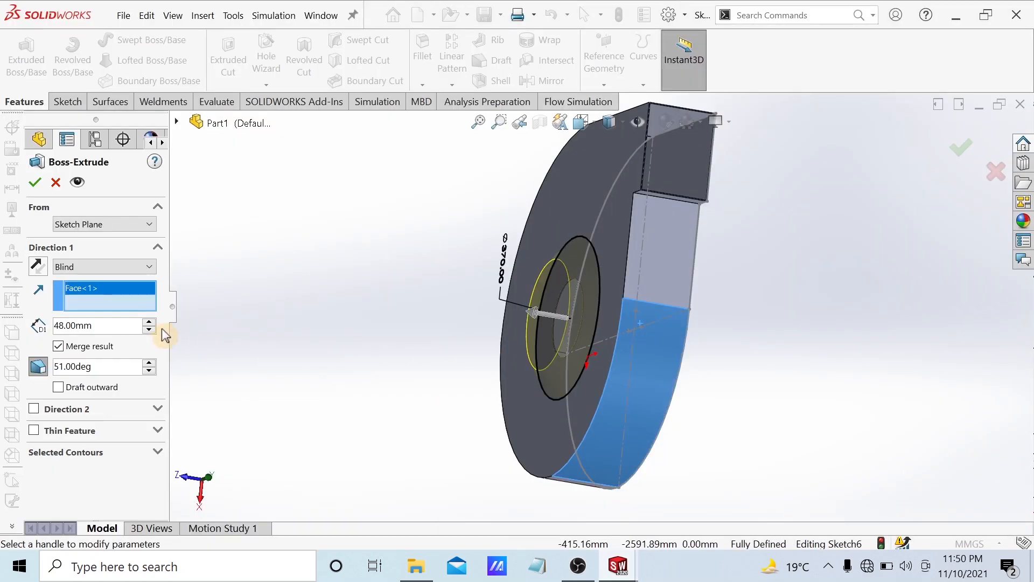
Step: Adjust the inlet cone's extrusion depth to 58 mm and complete the Boss-Extrude
left_click(150, 322)
left_click(151, 321)
left_click(151, 321)
left_click(150, 321)
left_click(150, 321)
left_click(151, 322)
left_click(151, 322)
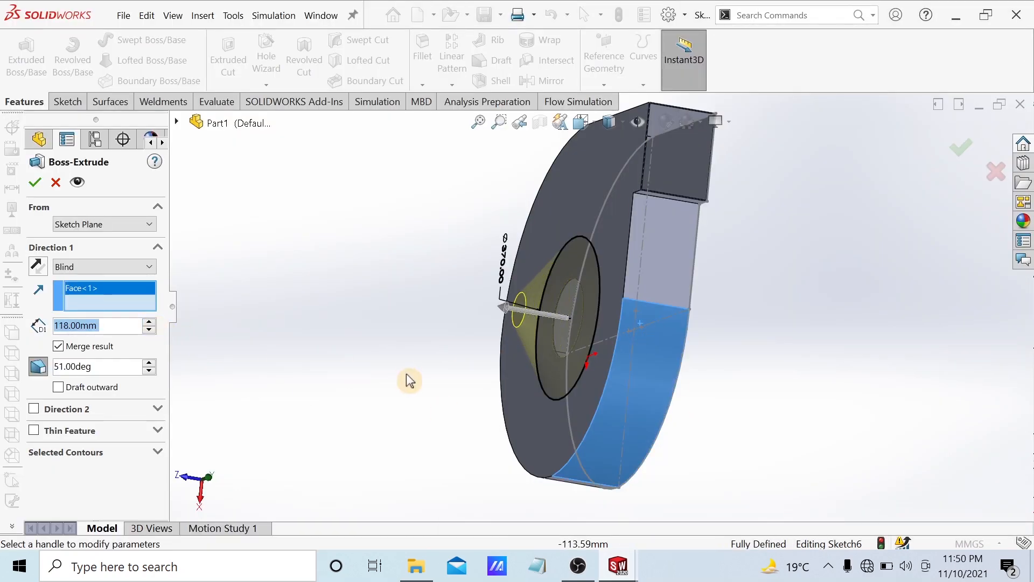
middle_click_drag(407, 377, 562, 420)
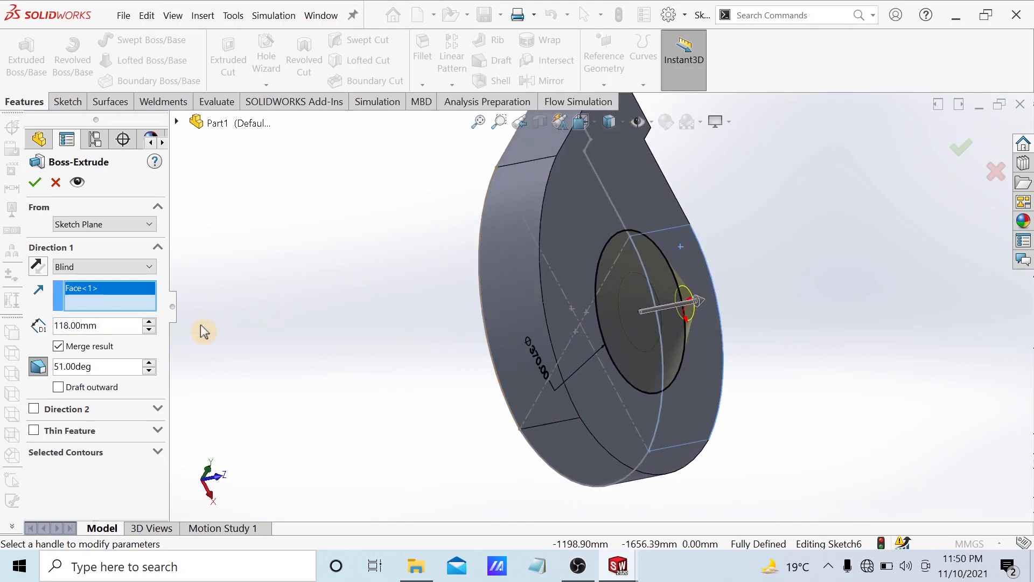
left_click(148, 329)
left_click(149, 329)
left_click(149, 329)
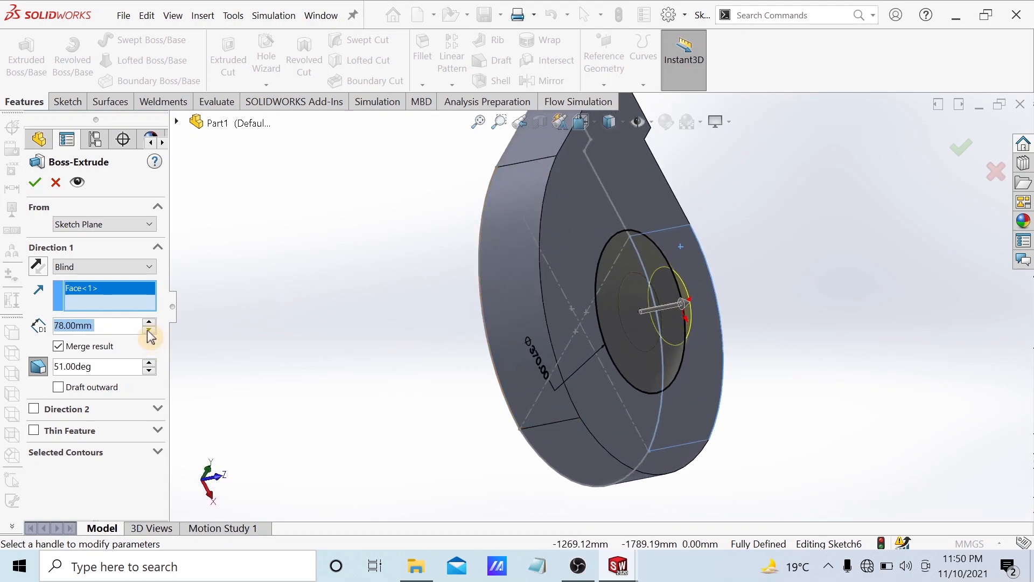
left_click(149, 329)
left_click(148, 329)
left_click(149, 329)
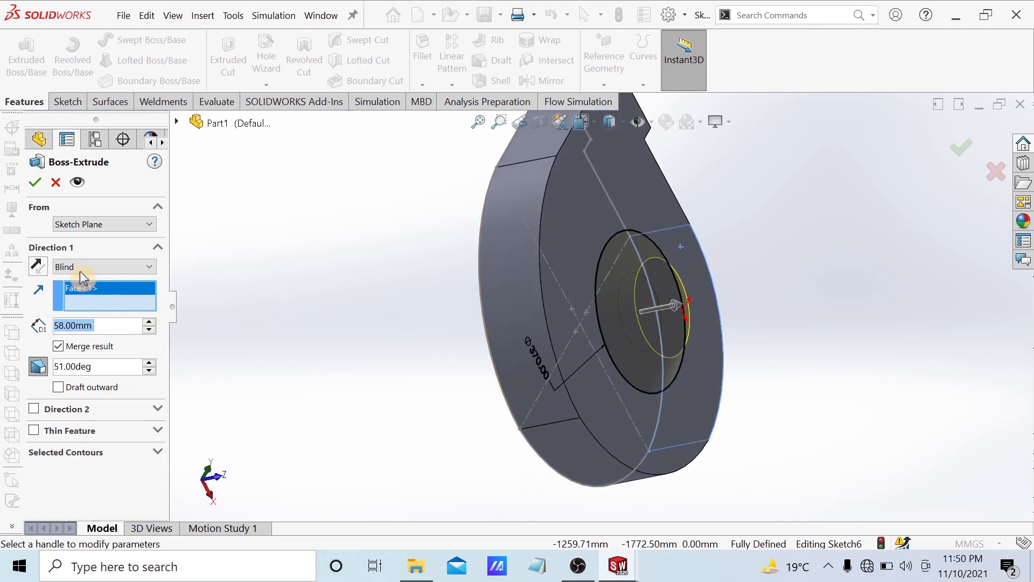
left_click(35, 183)
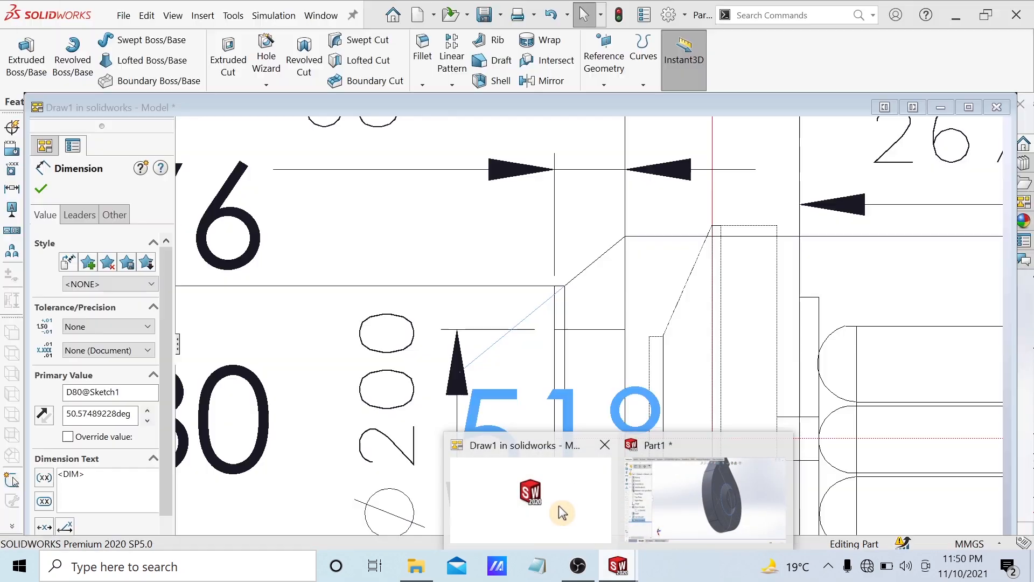
Step: Switch to the fan detail drawing and move the Ø176 and 65 dimensions higher, clear of the inlet cone in the side view
left_click(558, 505)
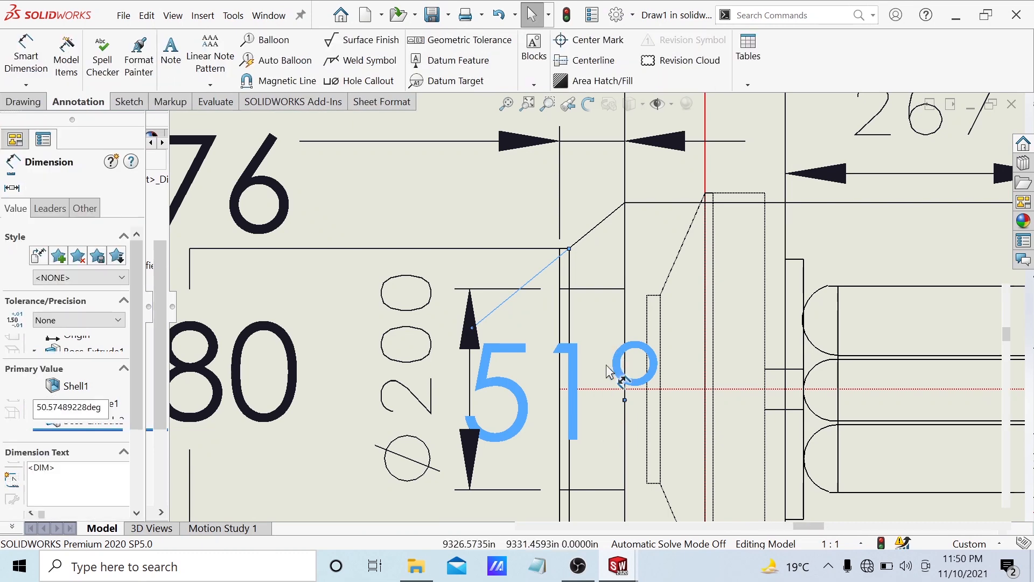
scroll(606, 364, "up", 3)
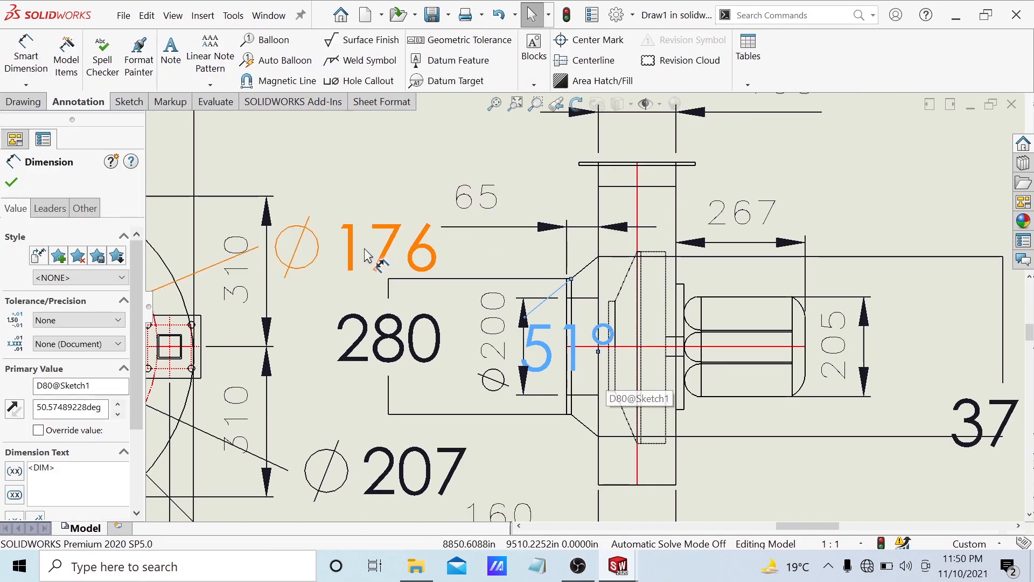
scroll(570, 284, "down", 3)
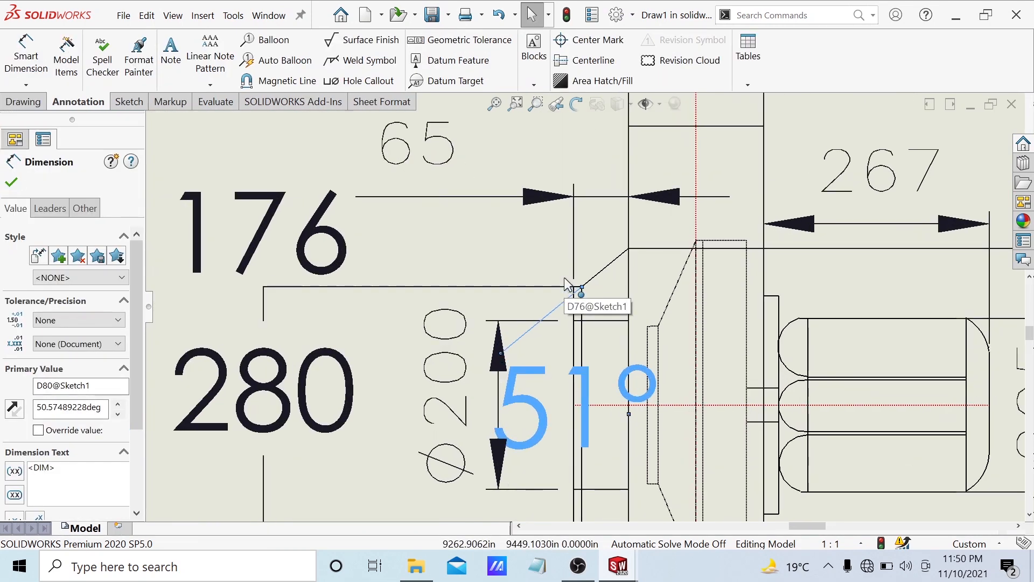
scroll(569, 284, "up", 3)
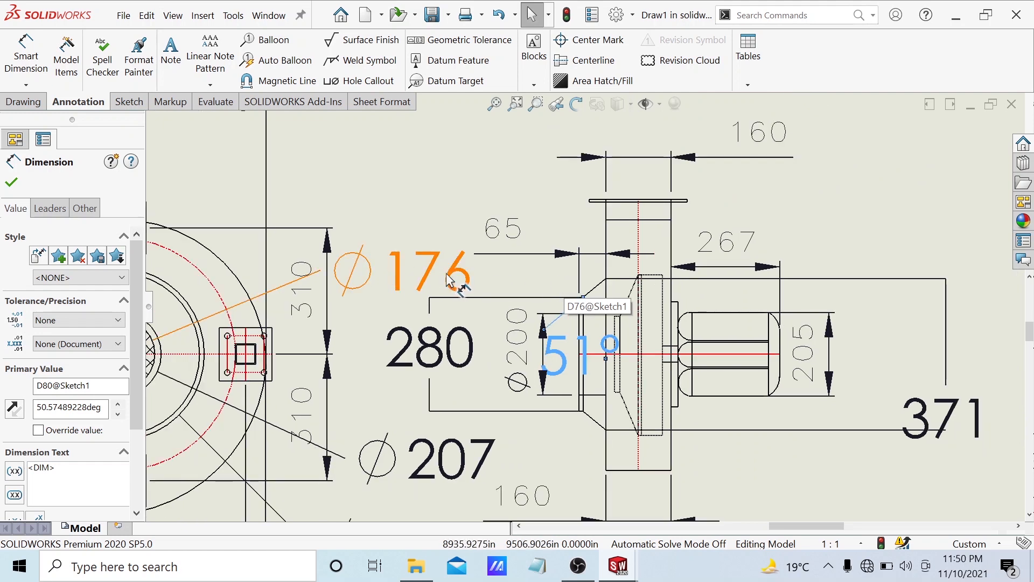
left_click(447, 280)
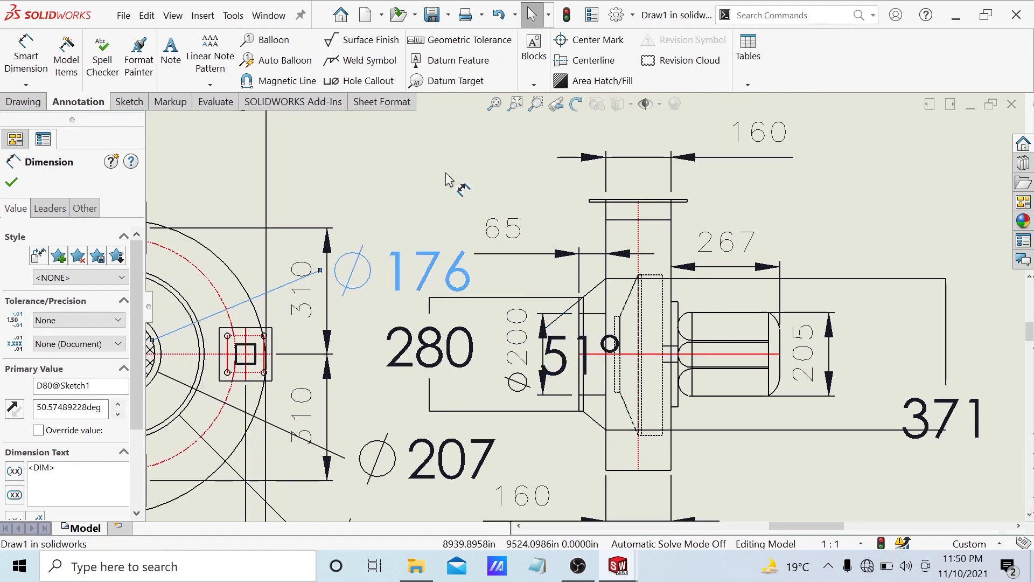
left_click_drag(446, 180, 447, 180)
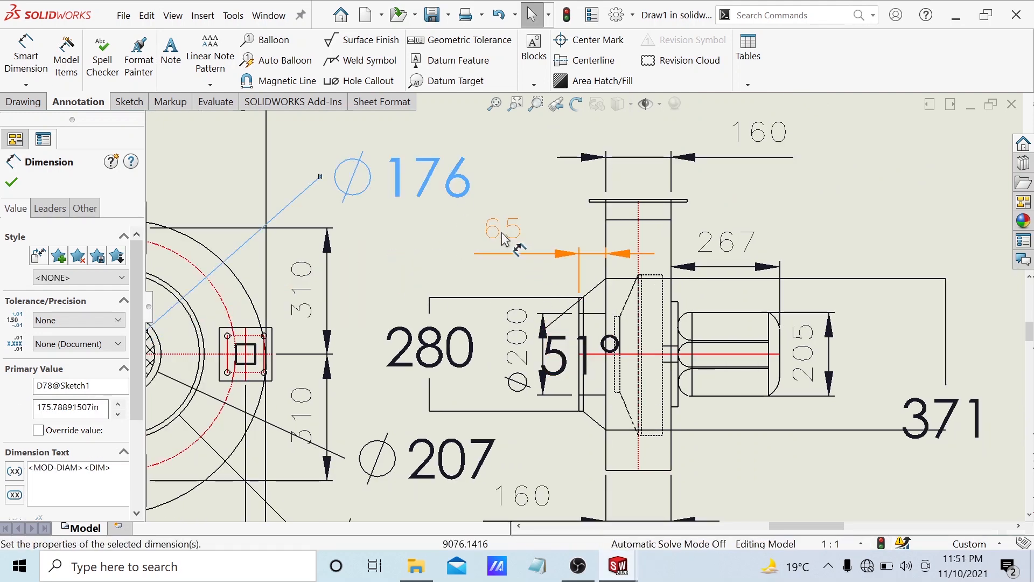
left_click_drag(511, 237, 506, 267)
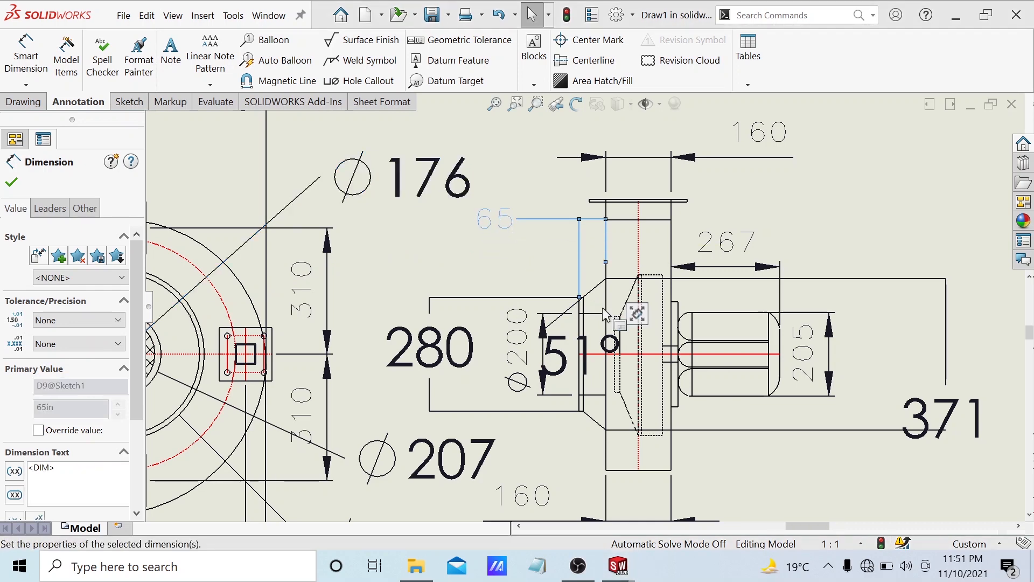
Step: Dimension the horizontal distance between the inlet cone's narrow-end line and the casing wall, placing the dimension below the side view
scroll(609, 310, "down", 3)
scroll(568, 496, "down", 3)
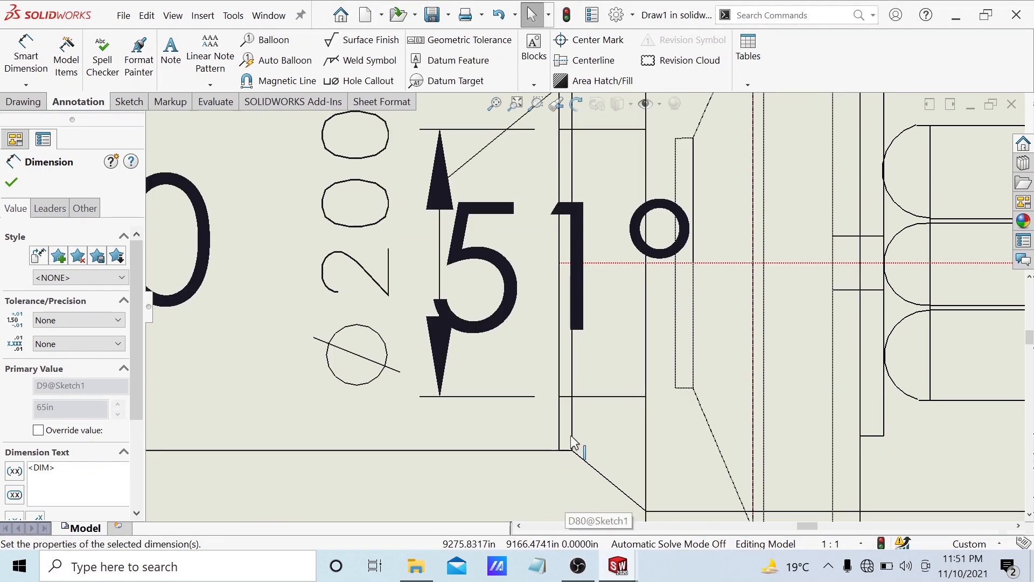
scroll(574, 443, "down", 1)
left_click(41, 57)
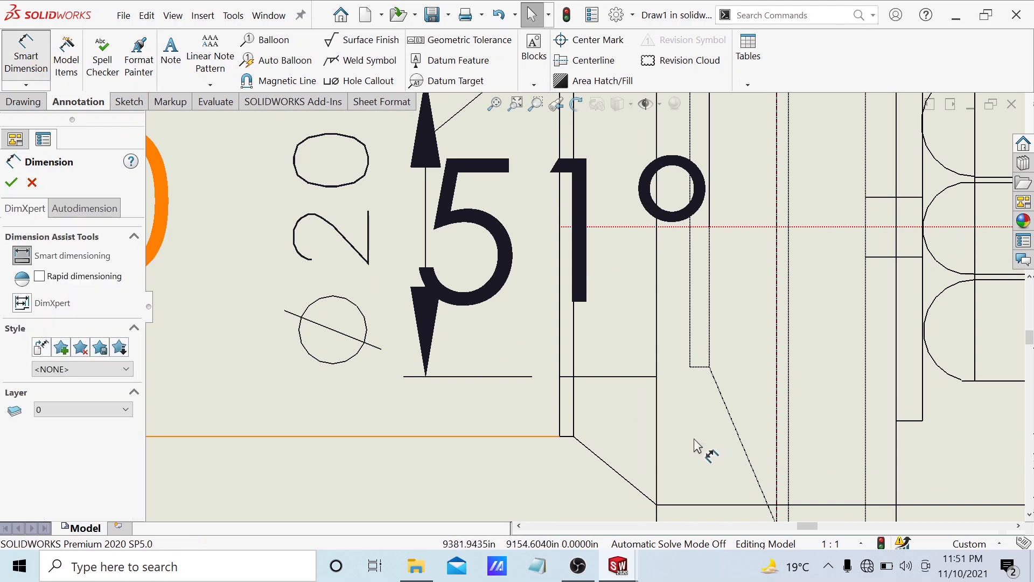
left_click(575, 392)
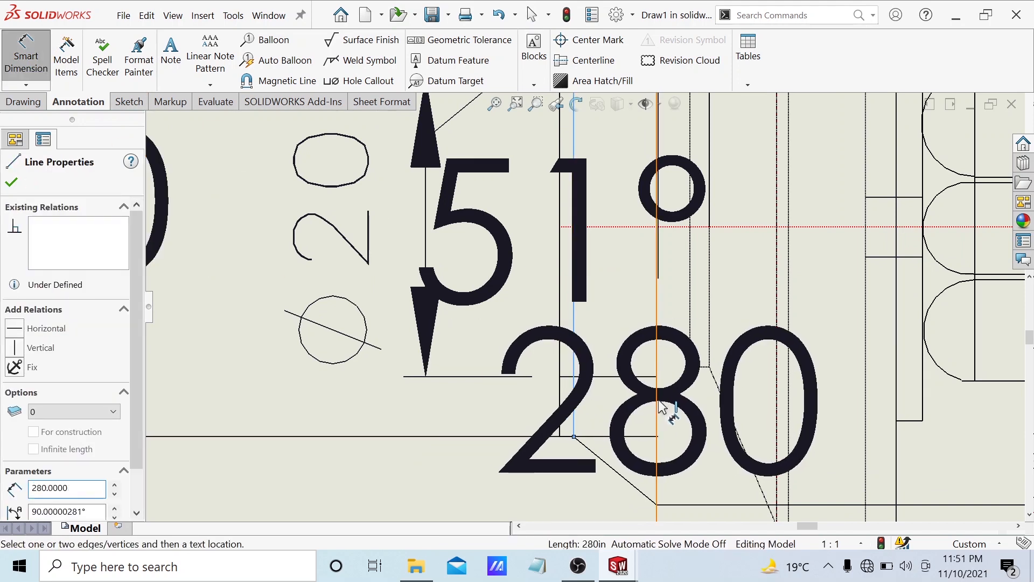
left_click(659, 403)
scroll(619, 474, "up", 5)
scroll(613, 464, "up", 3)
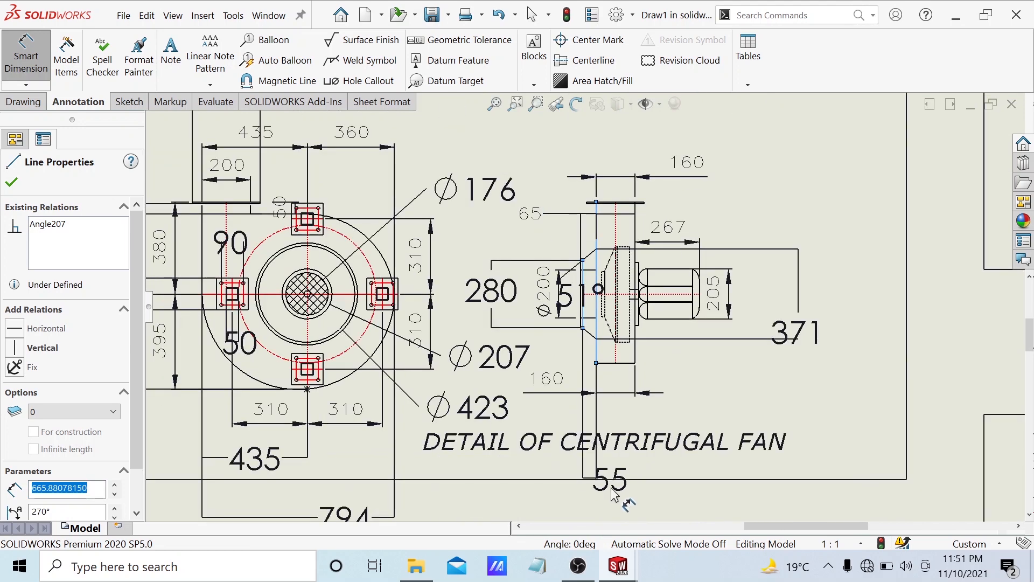
left_click(609, 472)
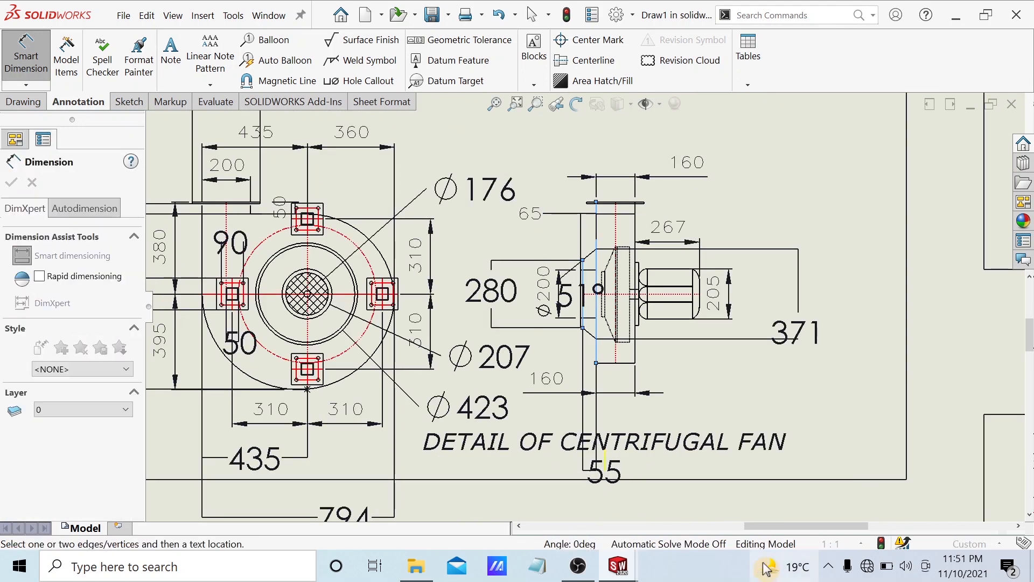
Step: Return to the part and edit the inlet cone's Boss-Extrude, setting its depth to 55 mm
mouse_move(613, 573)
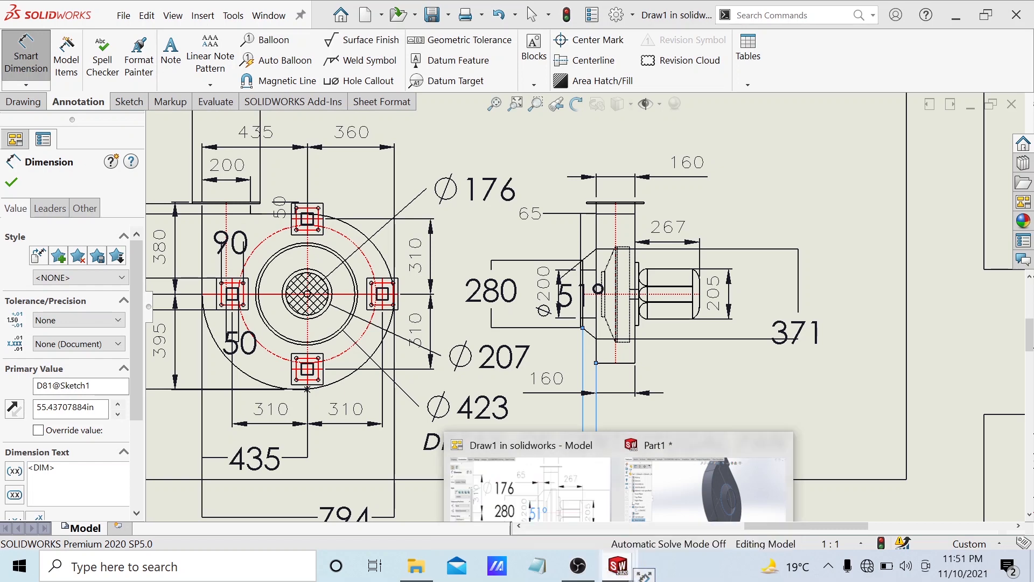
left_click(687, 517)
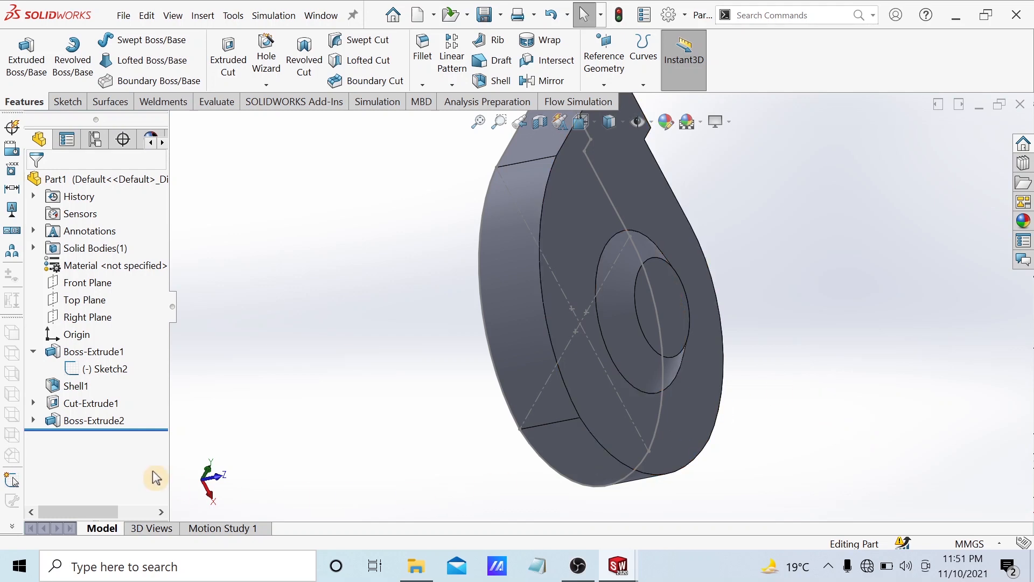
left_click(110, 429)
left_click(102, 424)
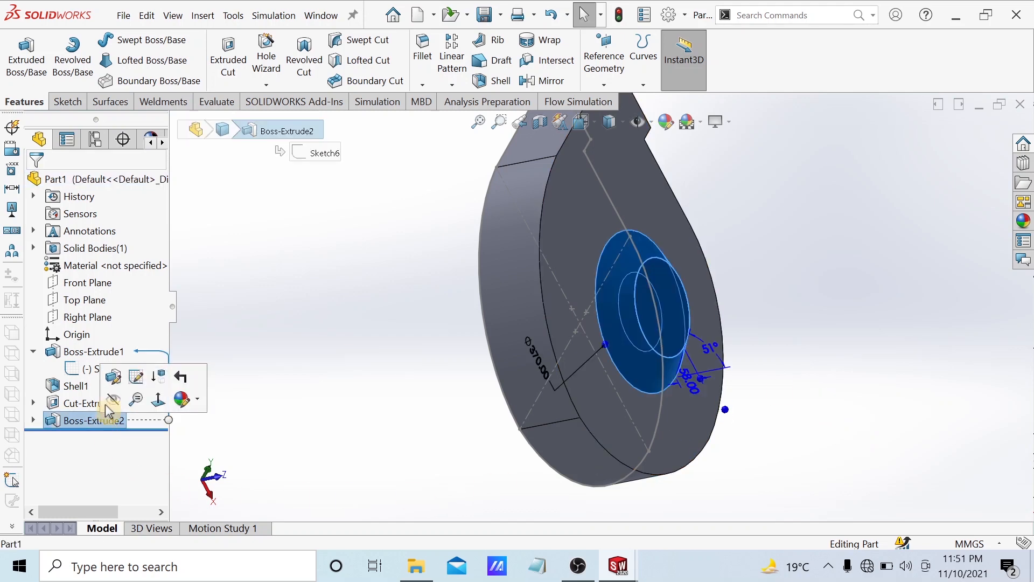
left_click(114, 378)
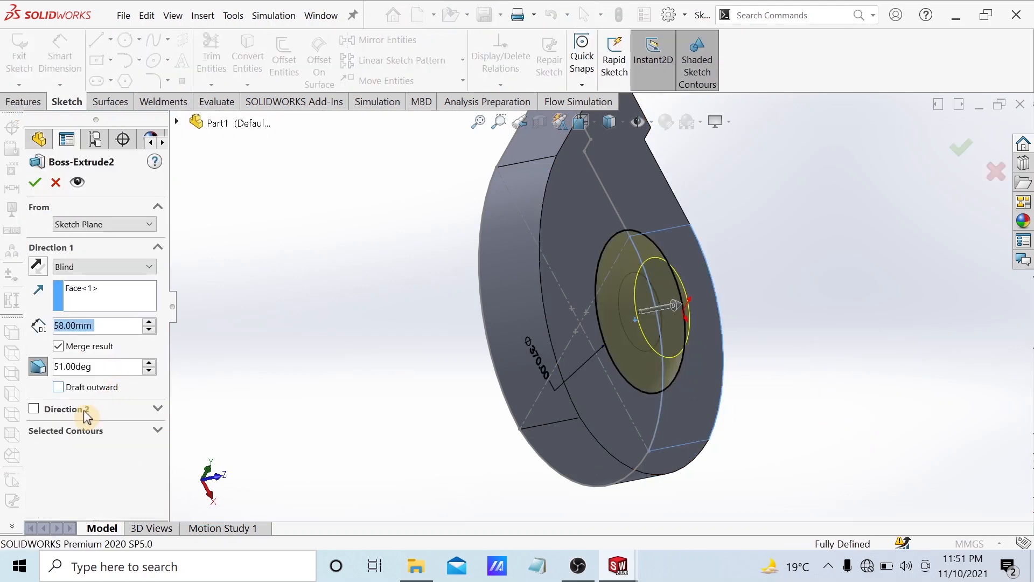
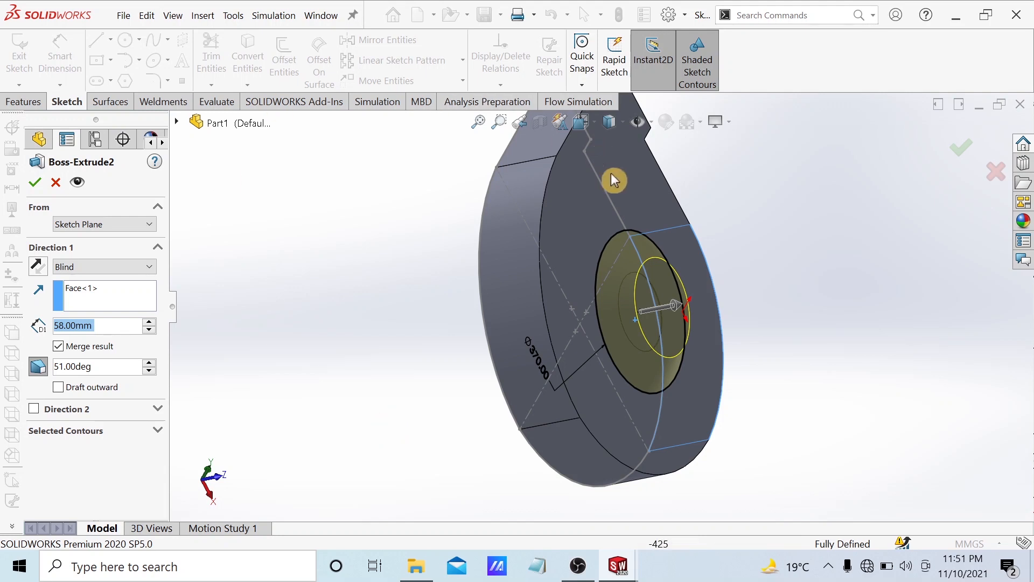
middle_click_drag(752, 346, 674, 343)
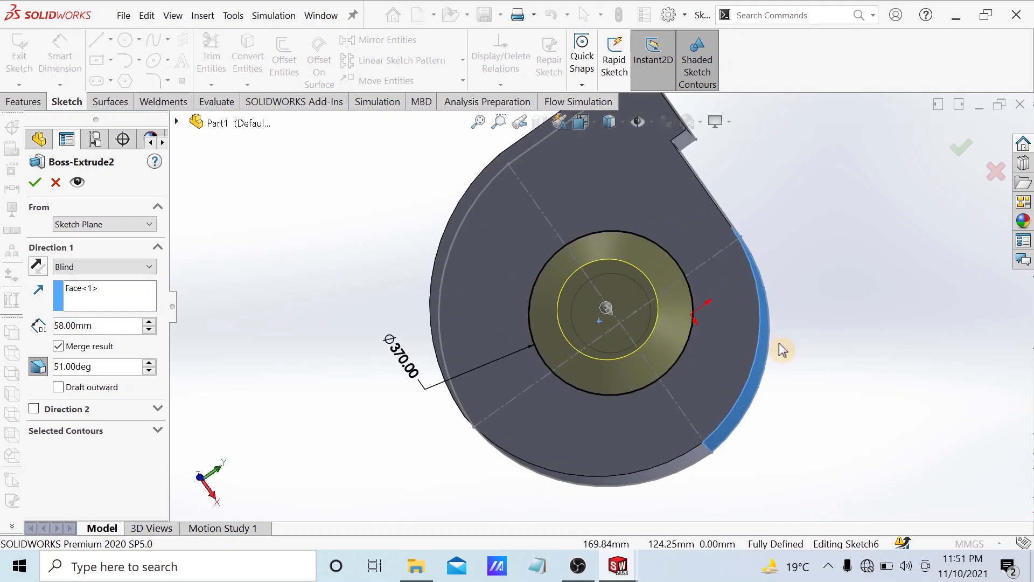
middle_click_drag(780, 342, 777, 391)
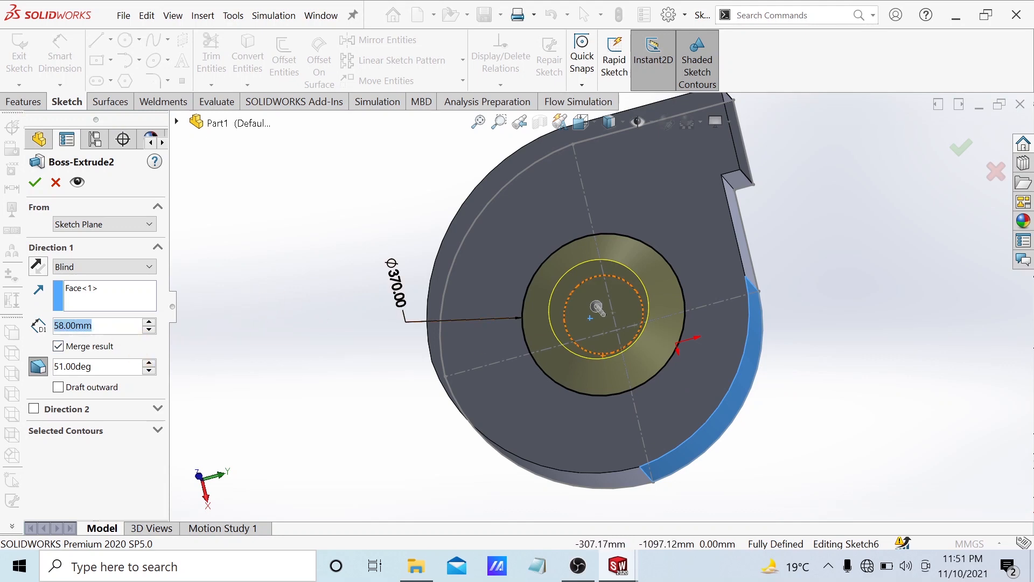
key("BackSpace")
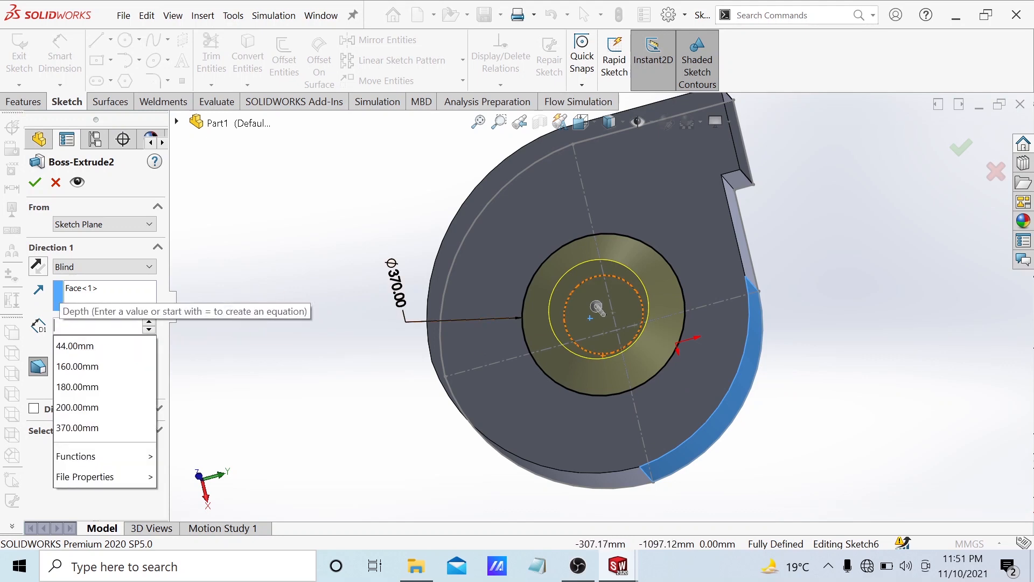
type("55")
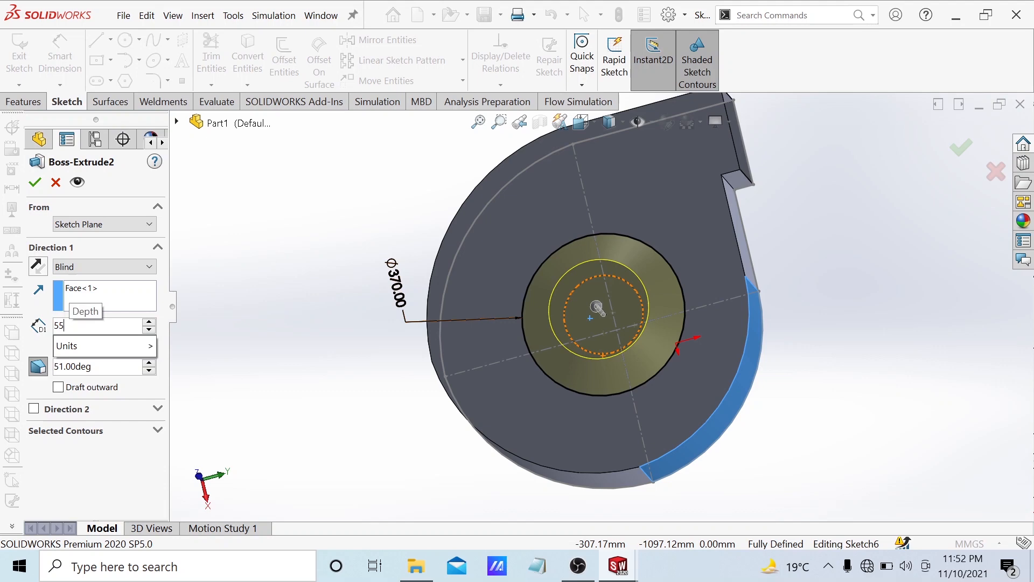
left_click(125, 292)
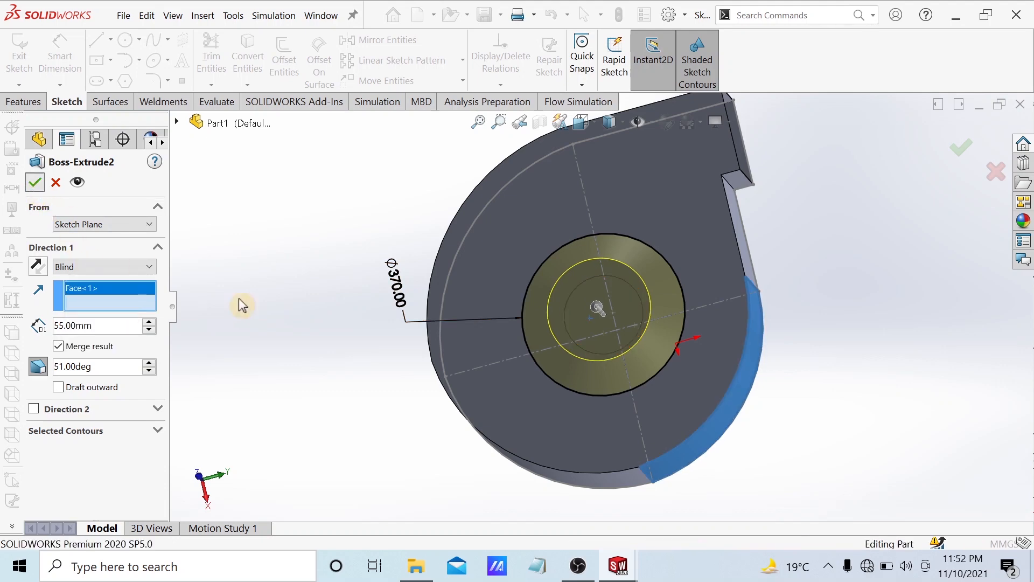
key("Return")
Step: Start a sketch on the inlet cone's narrow end face and convert that face's circular edge into sketch geometry
middle_click_drag(883, 417, 768, 432)
left_click(626, 331)
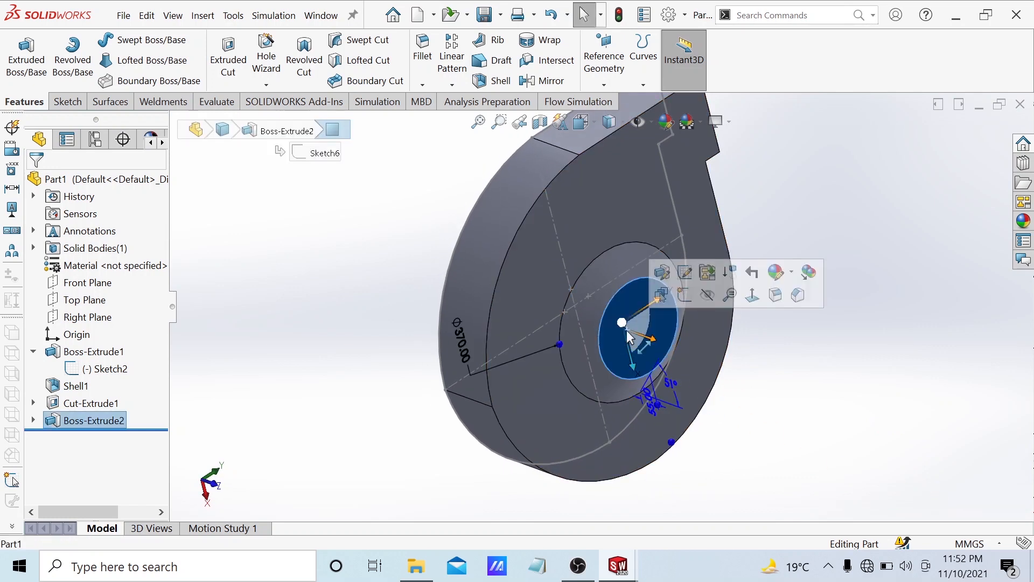
left_click(684, 295)
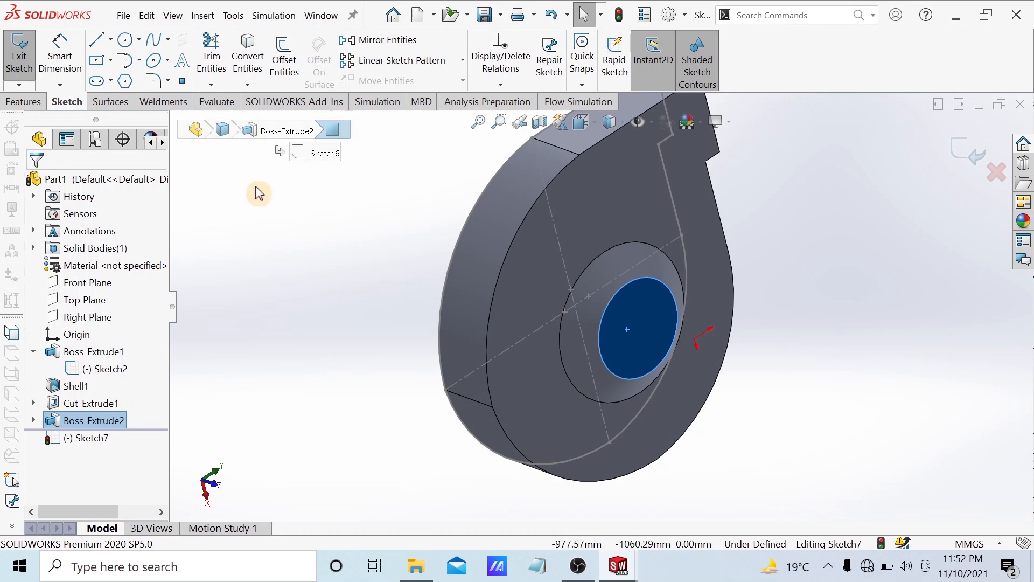
left_click(249, 59)
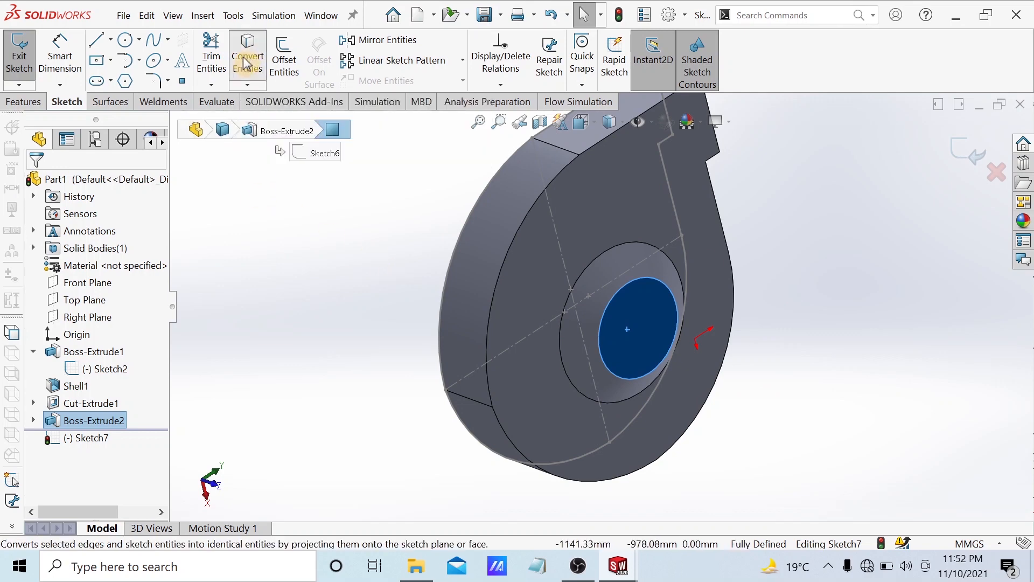
Step: Extrude the converted circle on the inlet cone's narrow end by 10 mm as a blind boss merged with the body
left_click(23, 101)
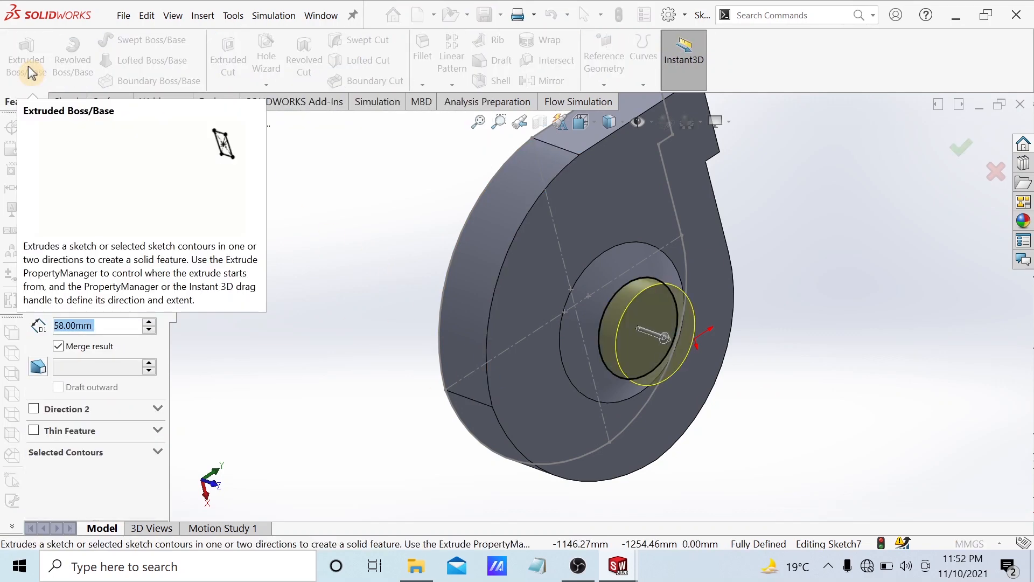
key("BackSpace")
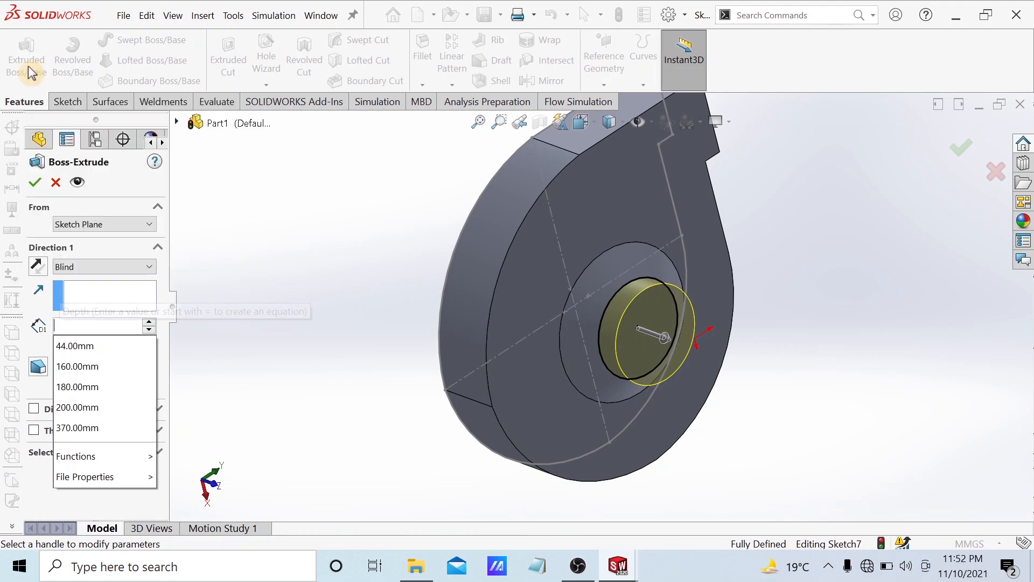
type("10")
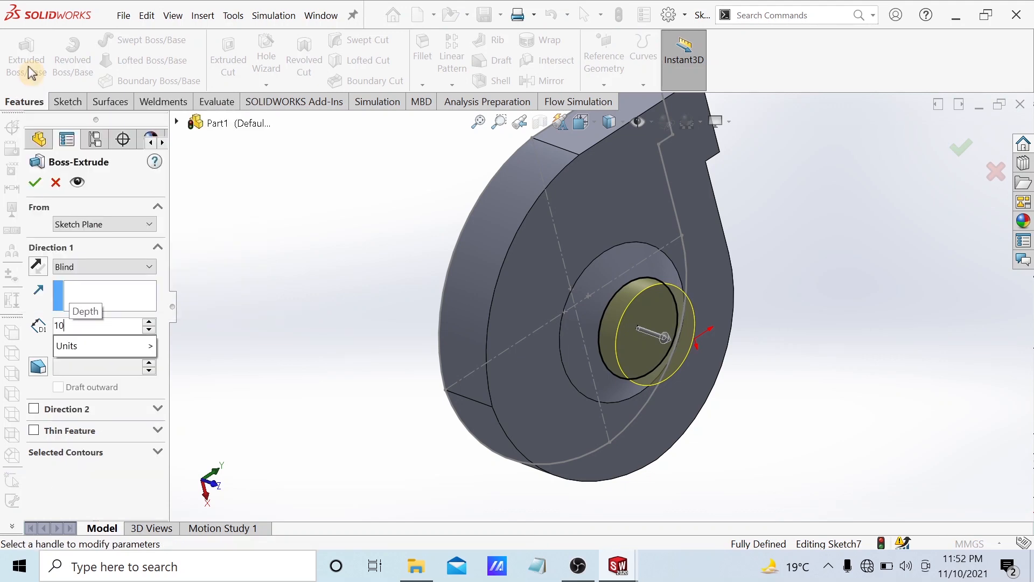
key("Return")
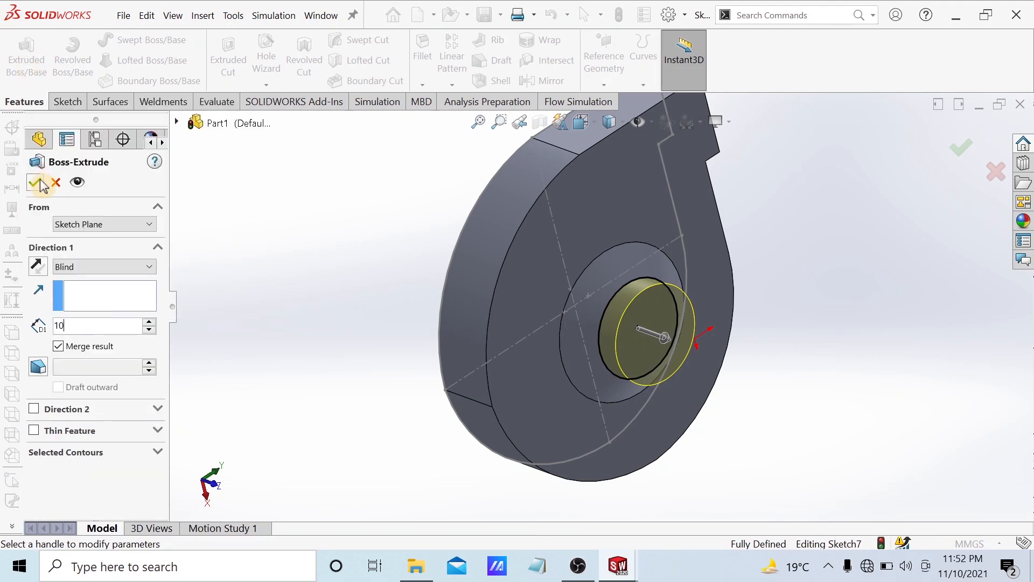
left_click(33, 183)
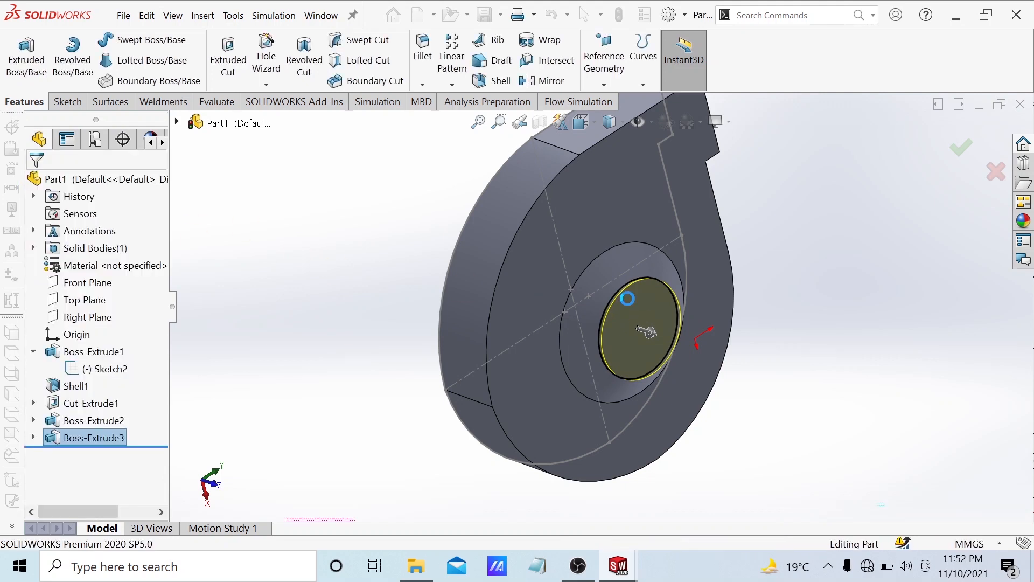
Step: Start a sketch on the new cylindrical section's end face, view it face-on and draw a concentric circle of about 109 mm radius just inside its edge
middle_click_drag(898, 383, 832, 365)
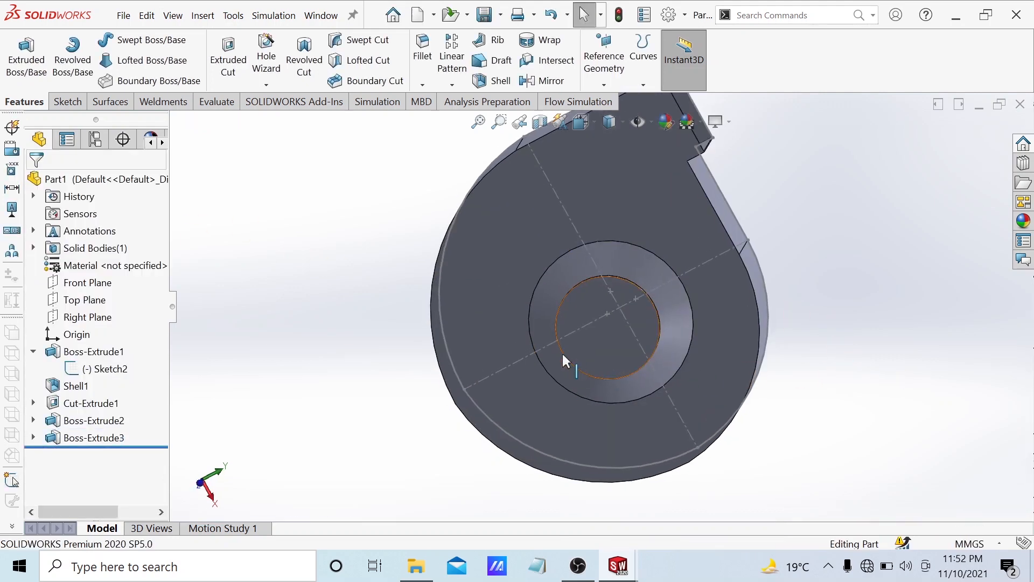
left_click(566, 347)
left_click(650, 296)
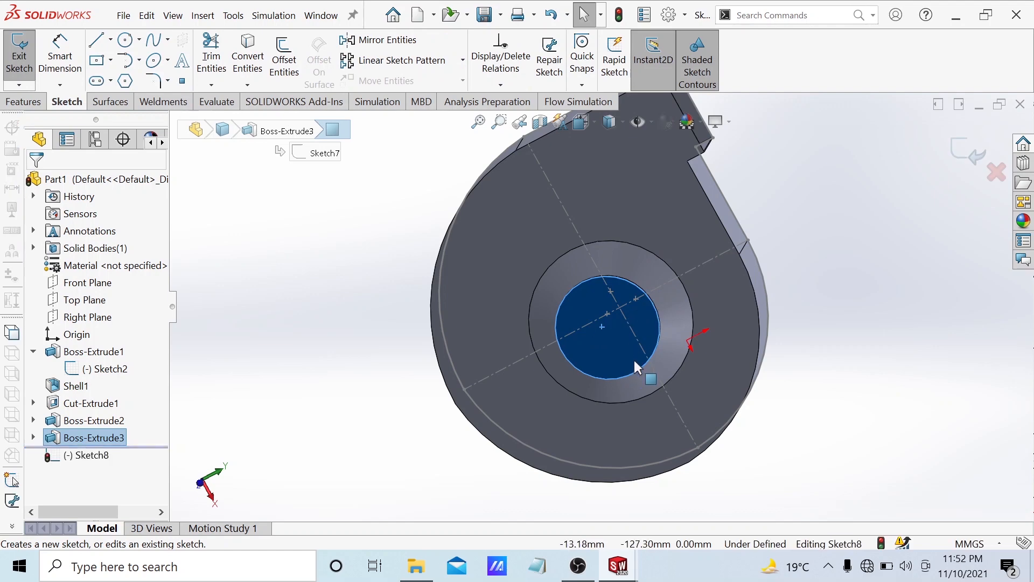
key("space")
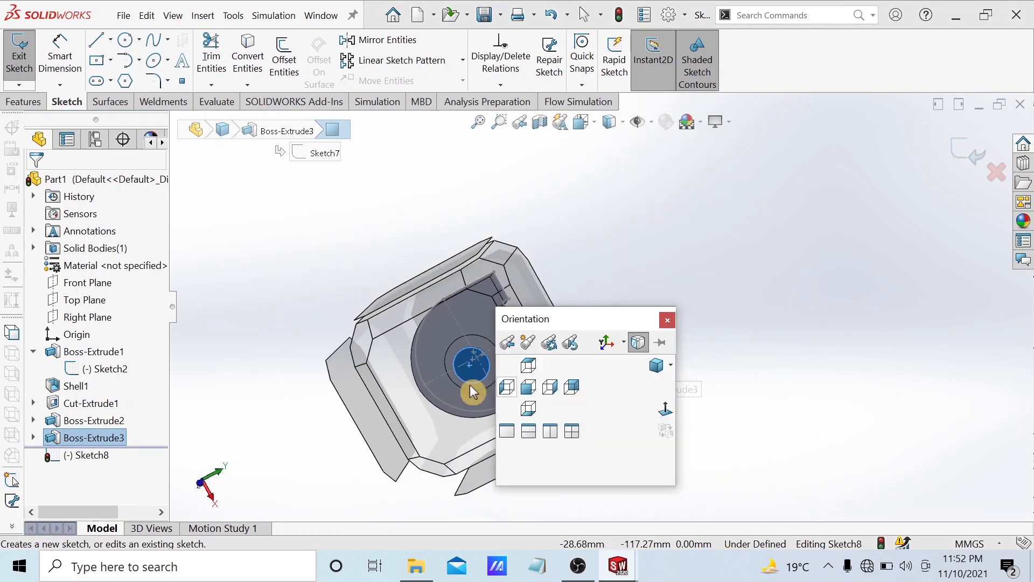
left_click(409, 344)
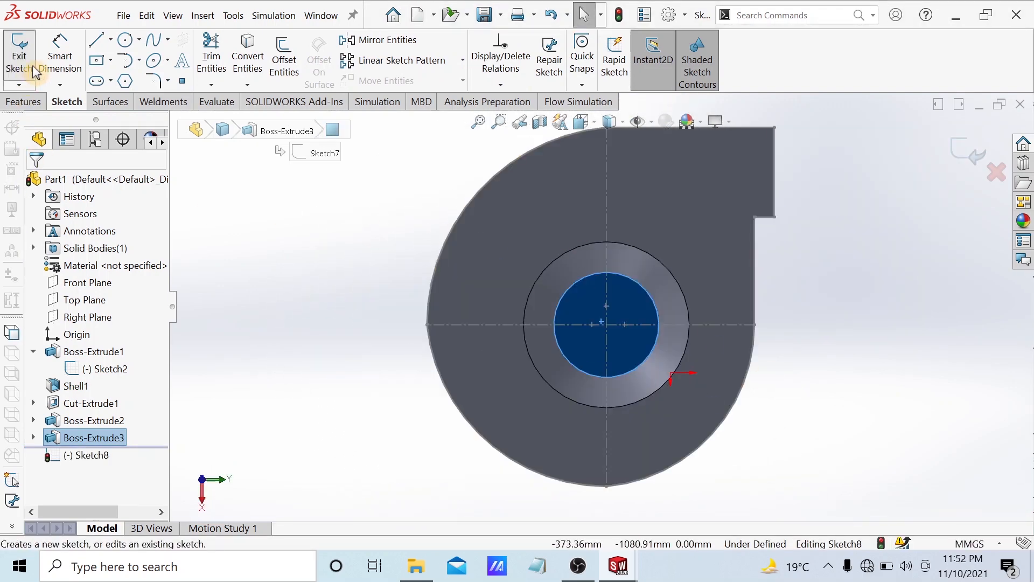
left_click(125, 41)
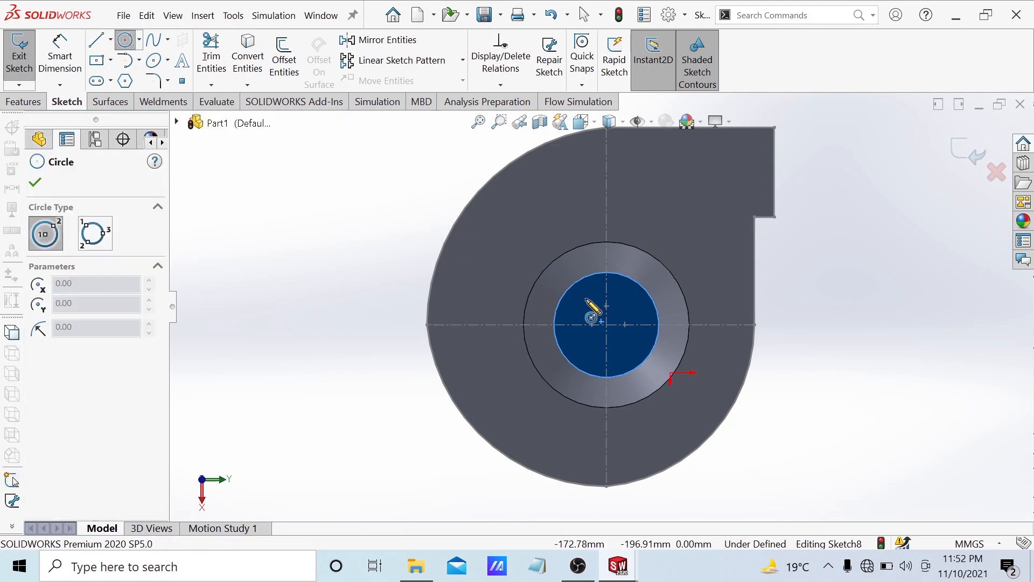
left_click(606, 324)
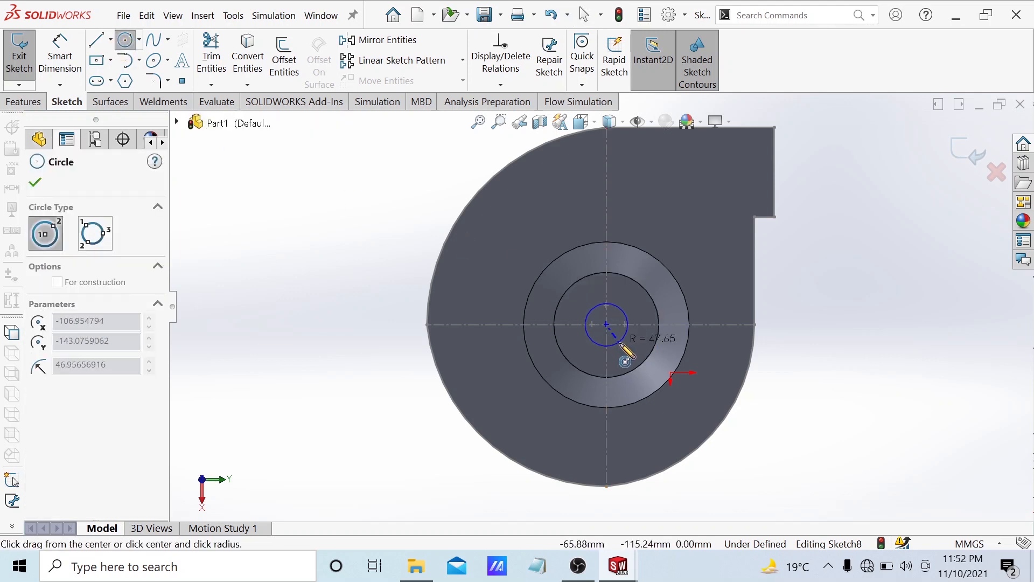
left_click(646, 358)
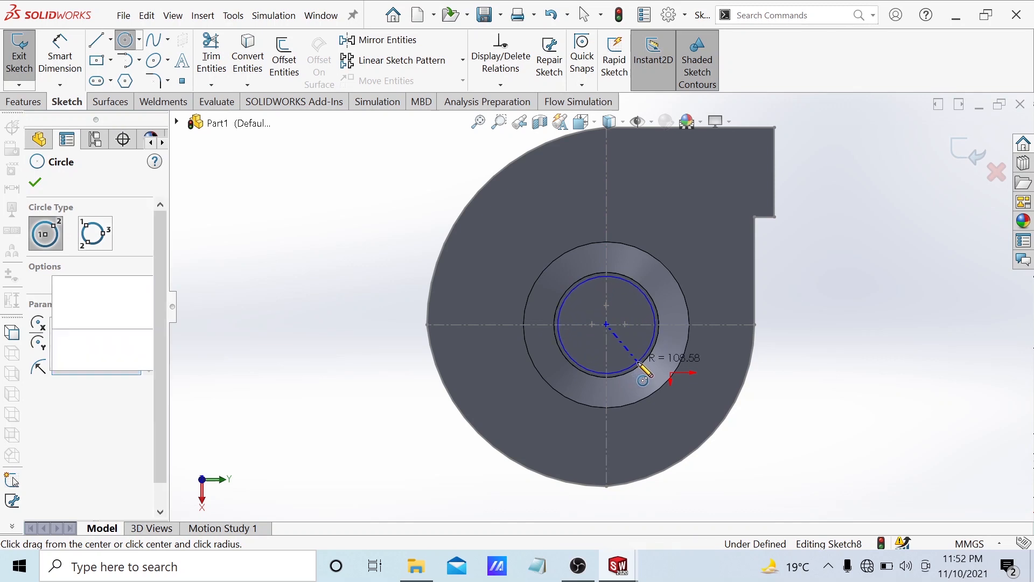
Step: Dimension the diameter of the sketched circle inside the round inlet collar as 200 mm
key("Escape")
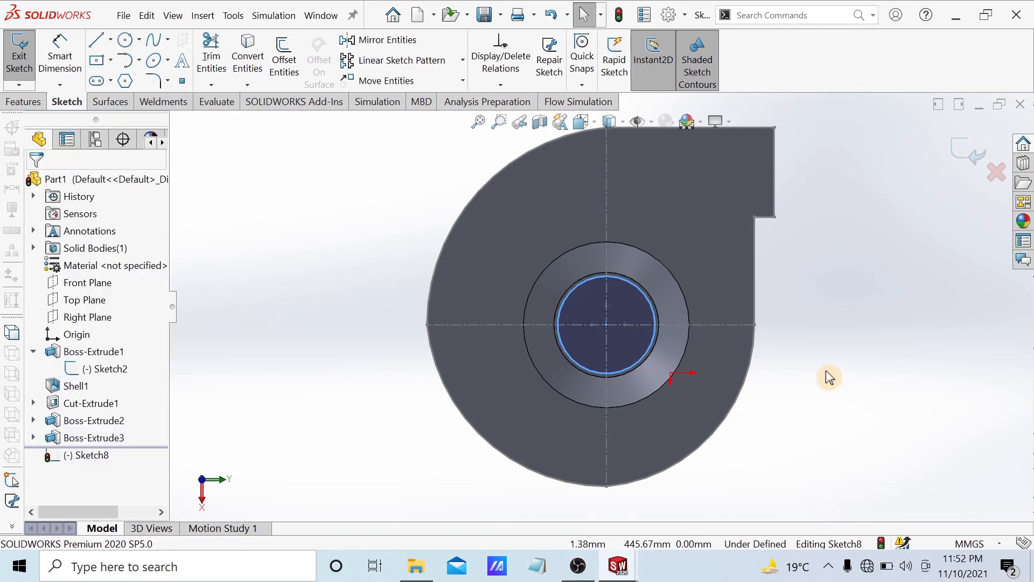
left_click(60, 66)
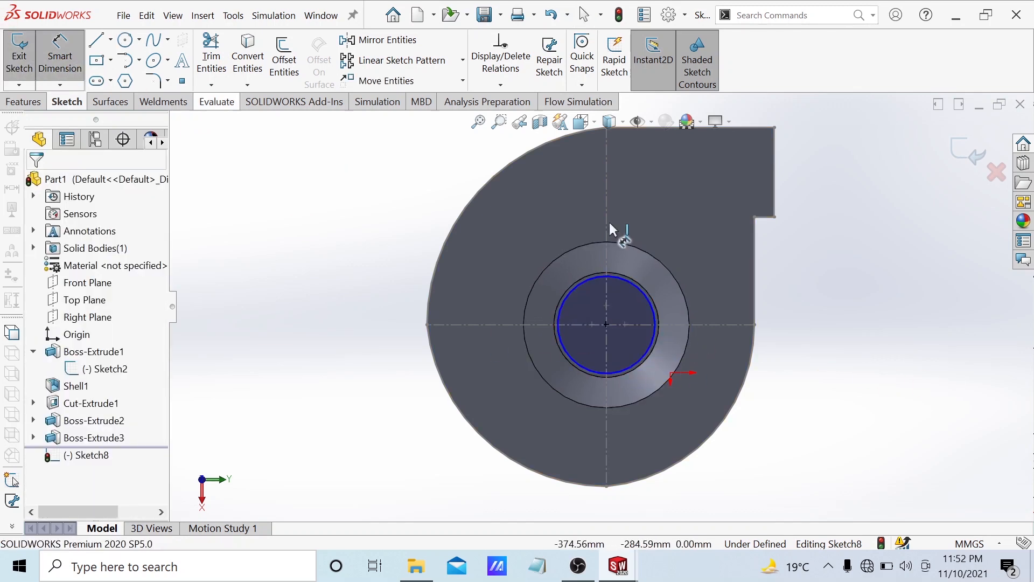
left_click(652, 334)
left_click(781, 320)
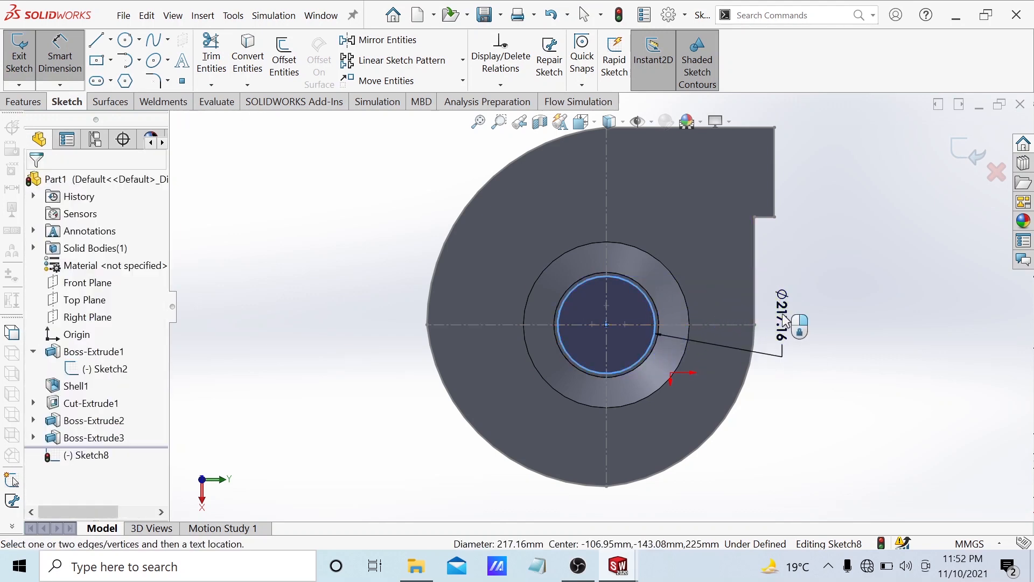
key("BackSpace")
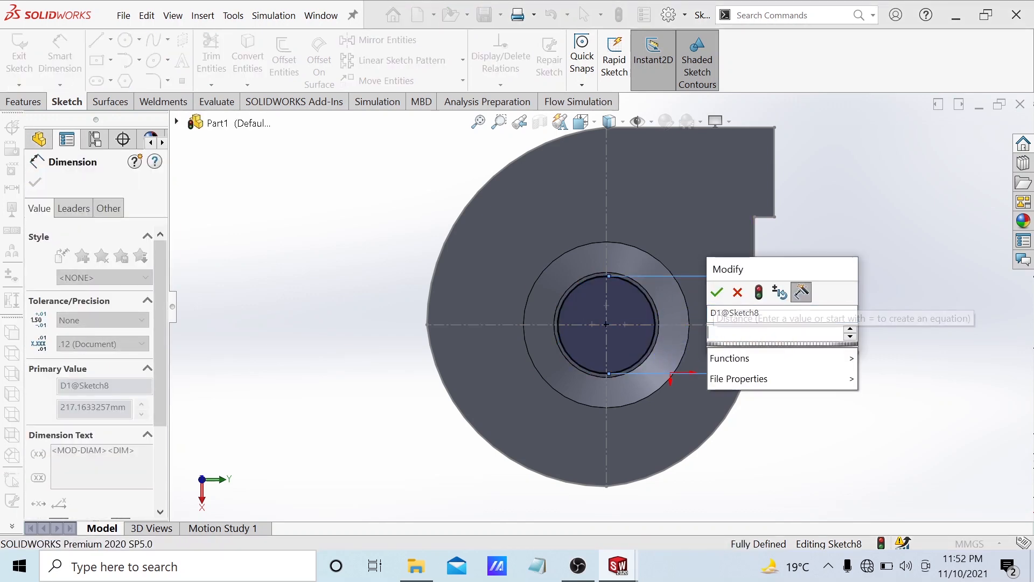
type("200")
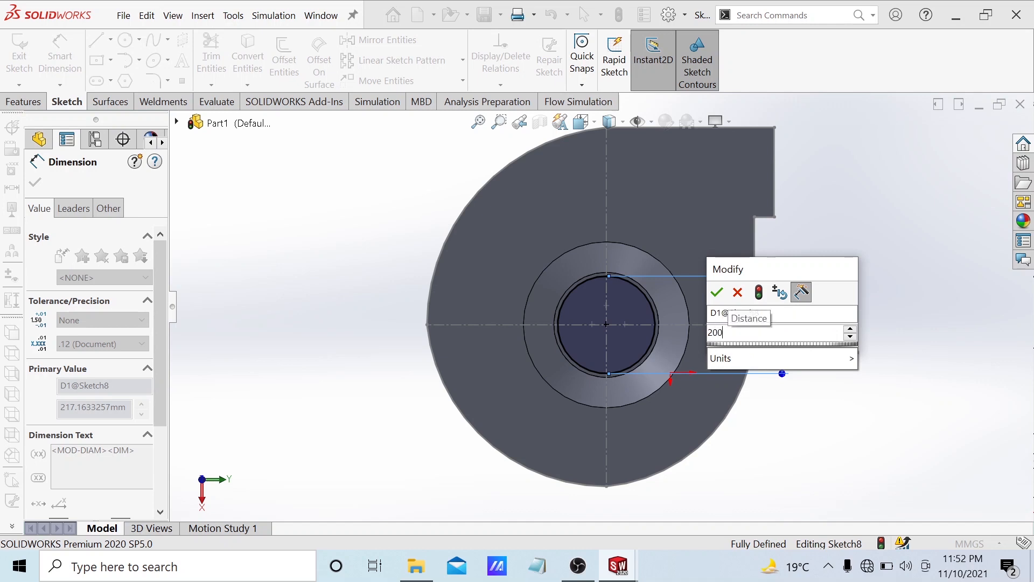
left_click(717, 292)
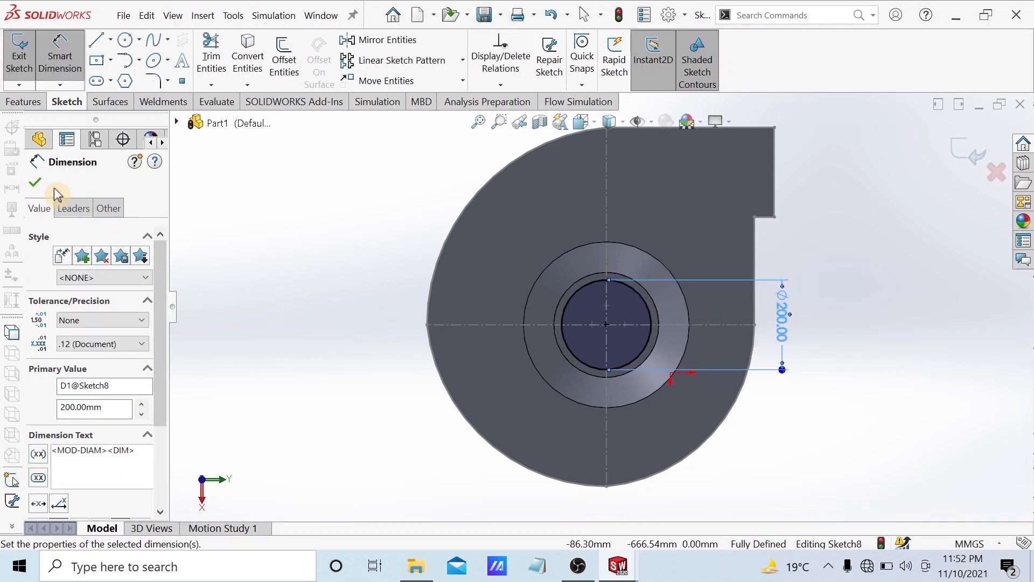
left_click(35, 182)
Step: Cut the 200 mm circle into the inlet with a blind Extruded Cut 102 mm deep
left_click(24, 101)
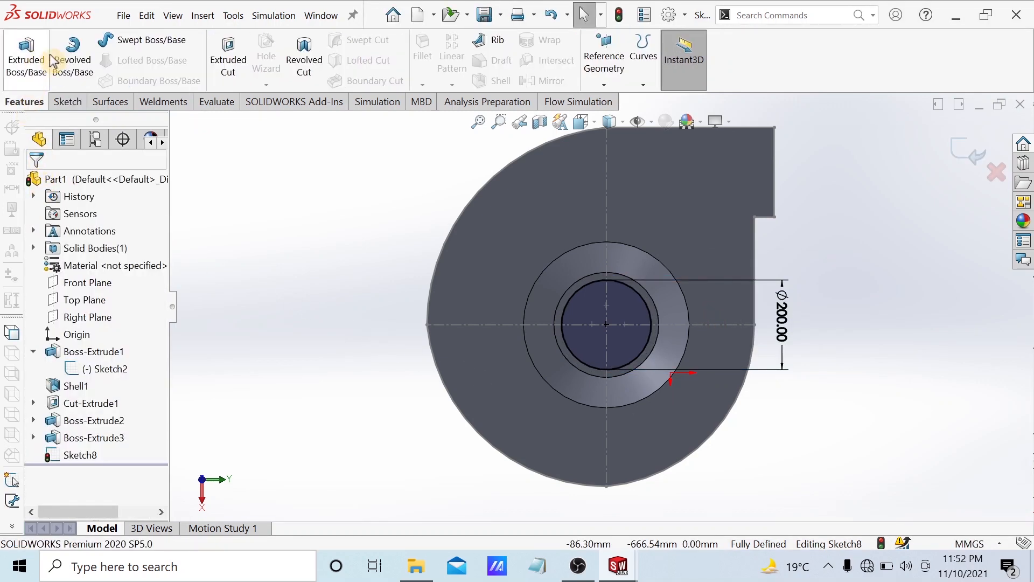
left_click(237, 66)
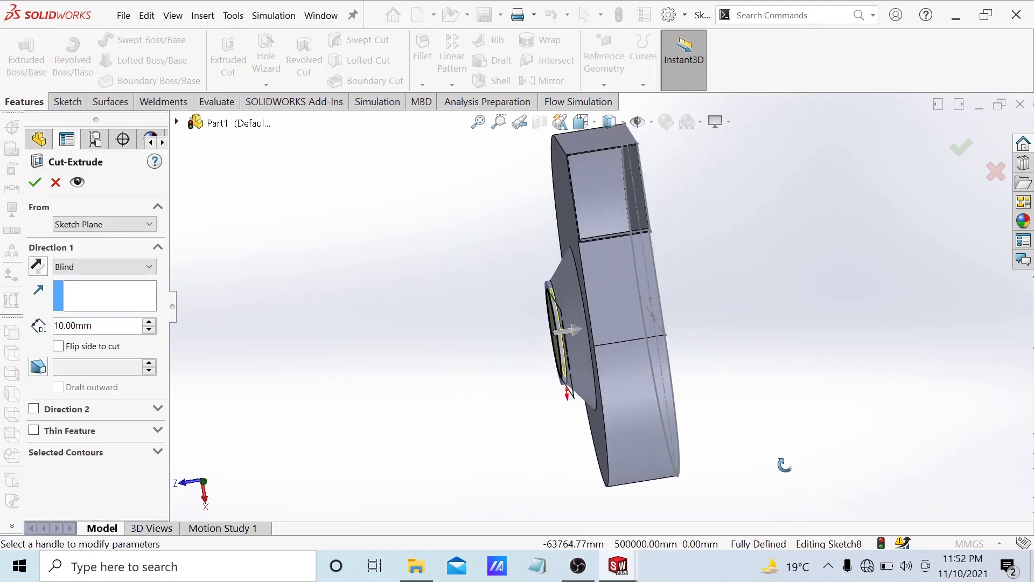
left_click(570, 330)
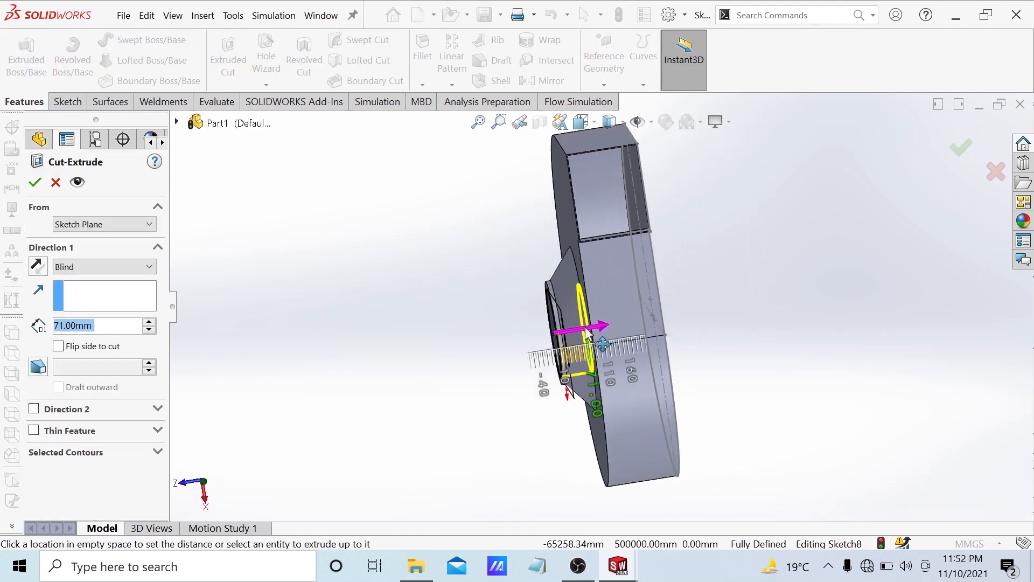
left_click(616, 325)
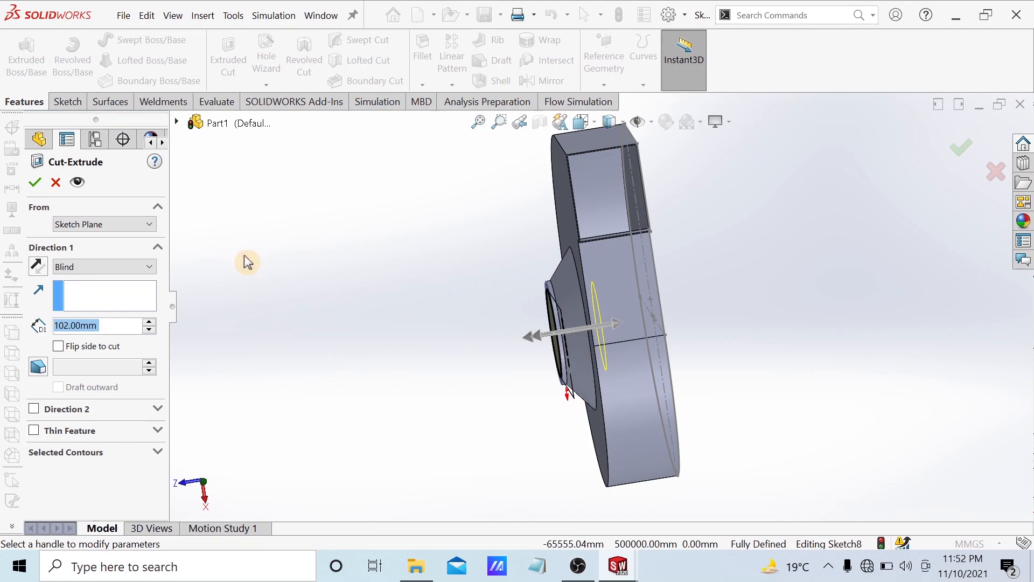
left_click(35, 183)
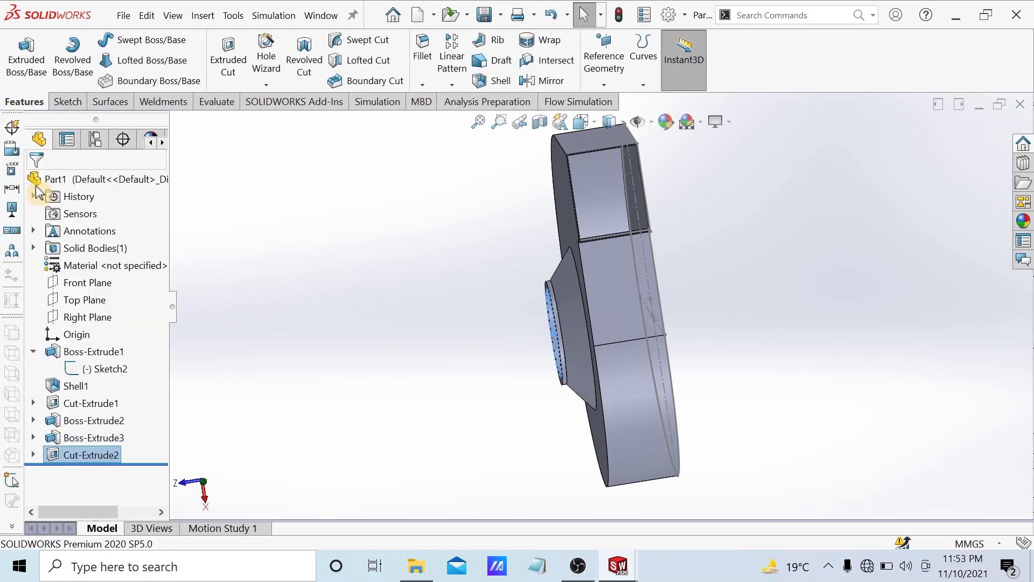
left_click(466, 355)
Step: Examine the rectangular outlet's rim, the adjoining side walls and the back of the casing
middle_click_drag(368, 361, 321, 68)
middle_click_drag(423, 291, 509, 256)
scroll(508, 226, "down", 5)
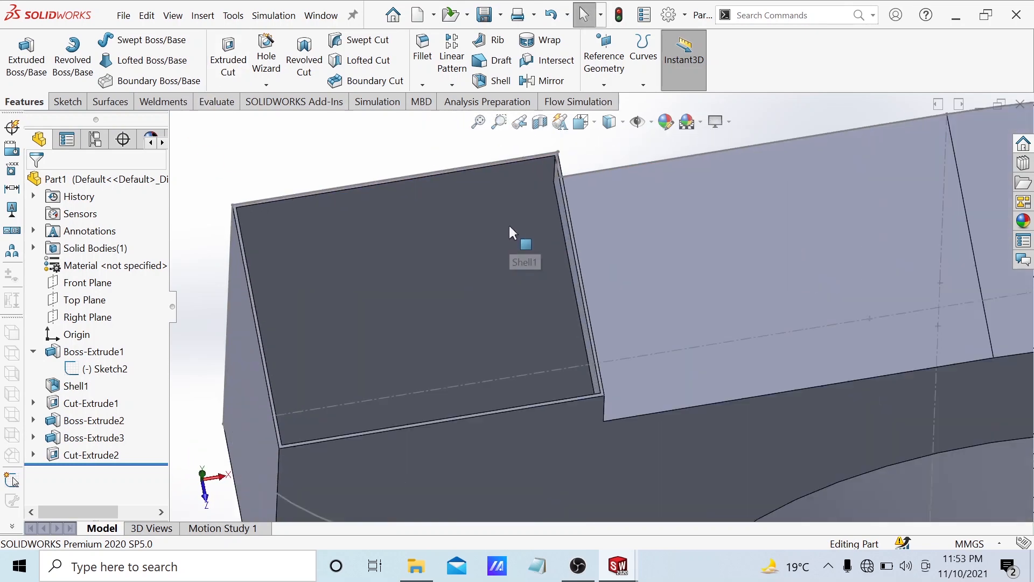
scroll(588, 253, "down", 5)
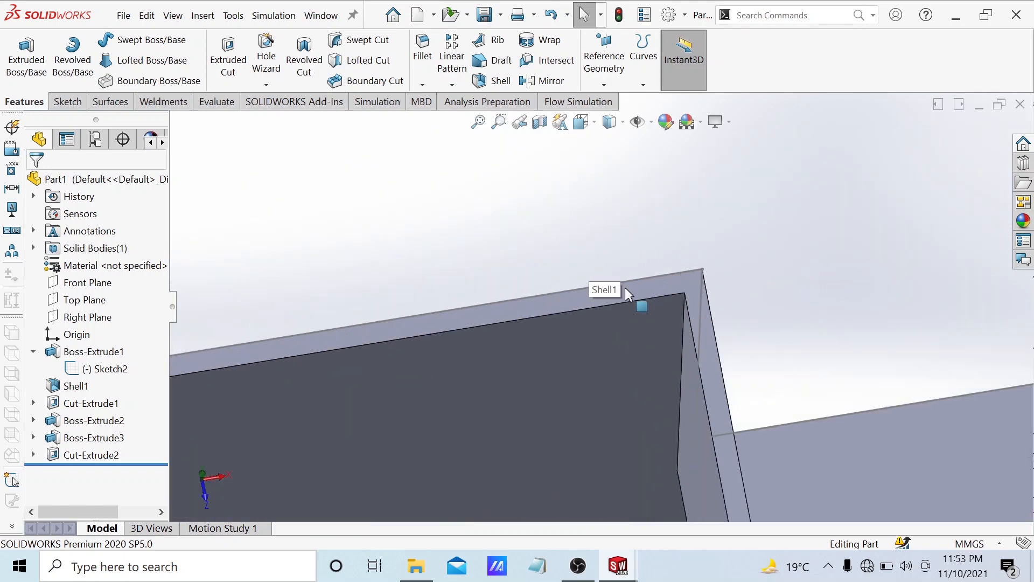
left_click(715, 292)
scroll(714, 291, "up", 10)
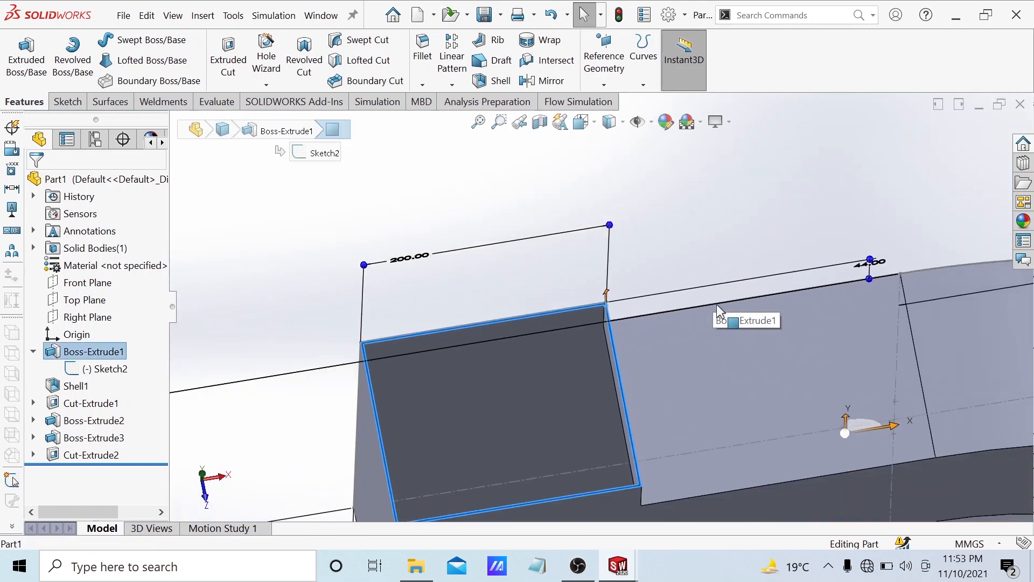
middle_click_drag(823, 462, 811, 487)
left_click(743, 237)
scroll(738, 258, "down", 3)
scroll(548, 423, "down", 3)
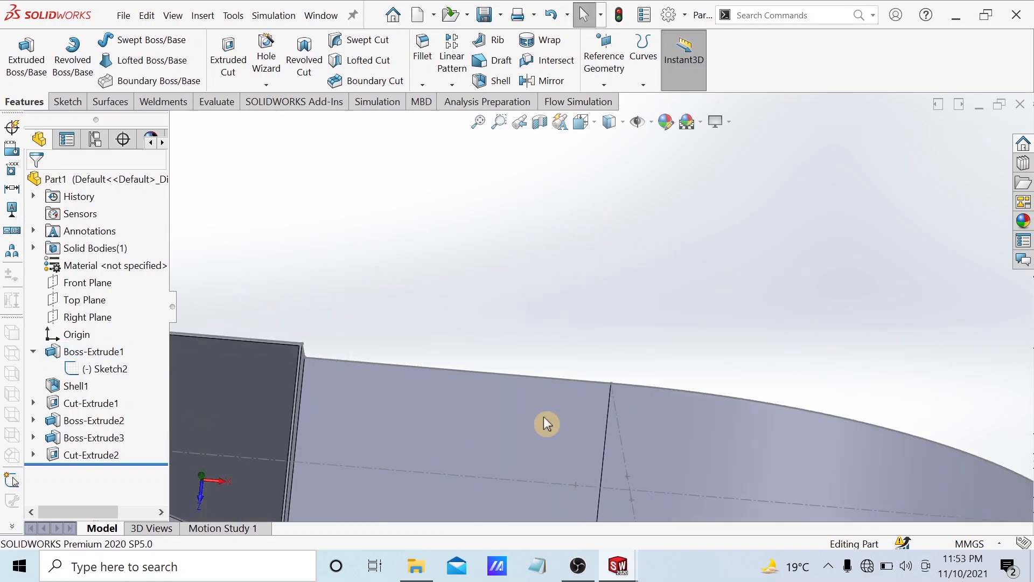
scroll(547, 414, "up", 8)
middle_click_drag(795, 404, 697, 471)
scroll(646, 420, "down", 5)
scroll(547, 273, "up", 3)
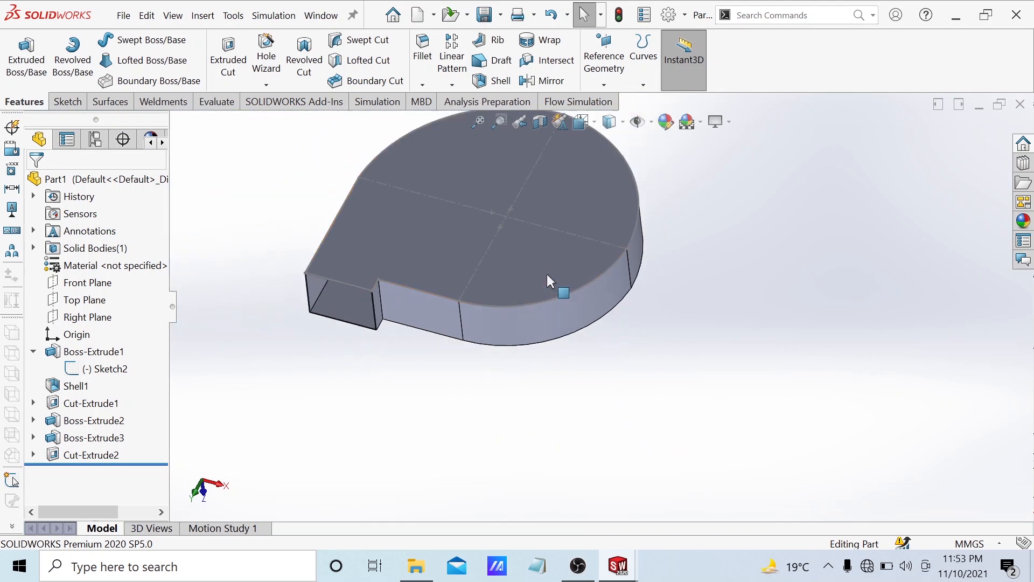
Step: Sketch a circle with a radius of about 50 mm on the casing's flat back face, centred on the centreline intersection
left_click(573, 189)
left_click(633, 150)
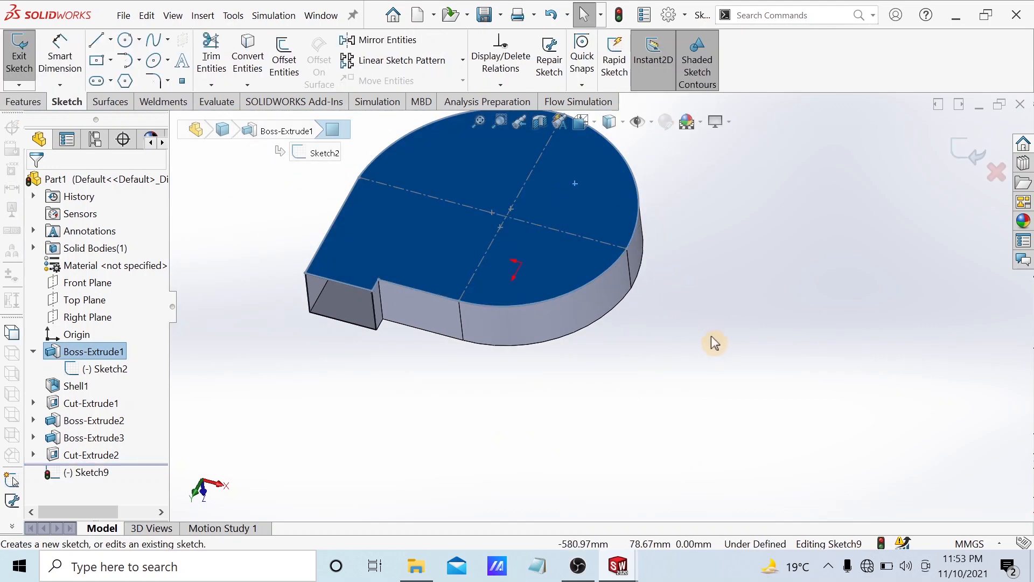
left_click(124, 39)
left_click(526, 247)
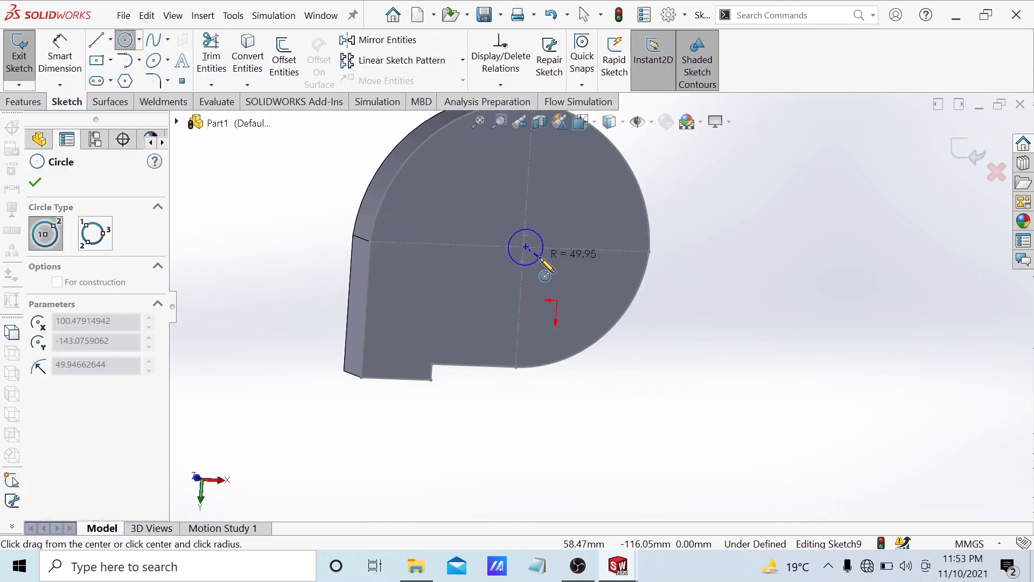
left_click(540, 259)
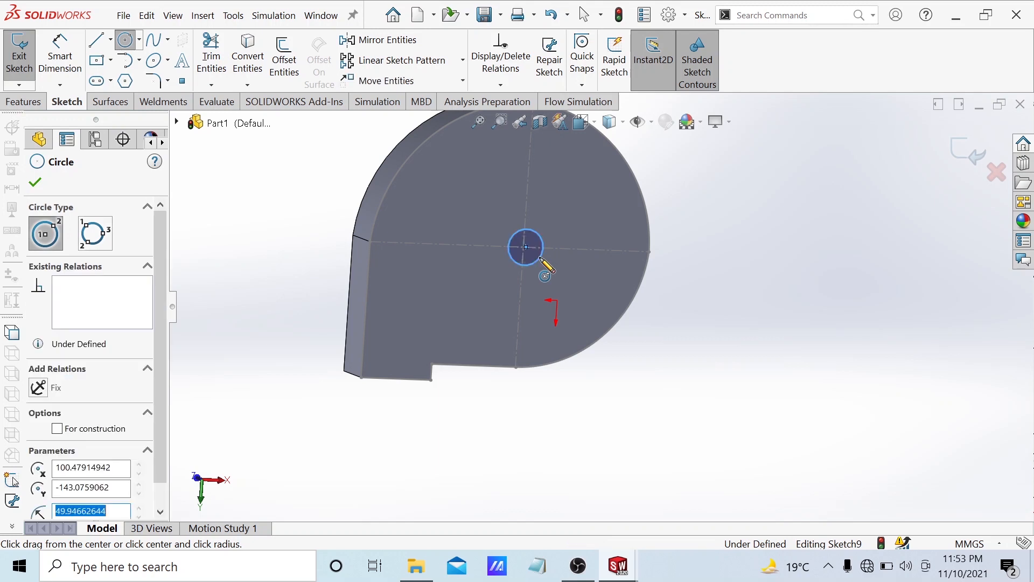
key("Escape")
Step: Dimension the diameter of the circle on the back face as 20 mm
left_click(69, 70)
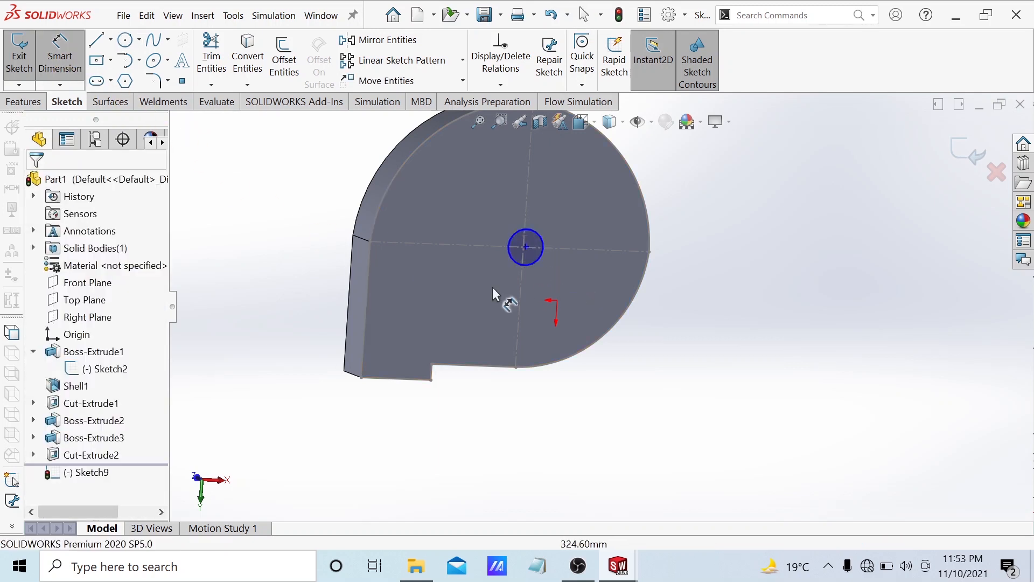
left_click(529, 266)
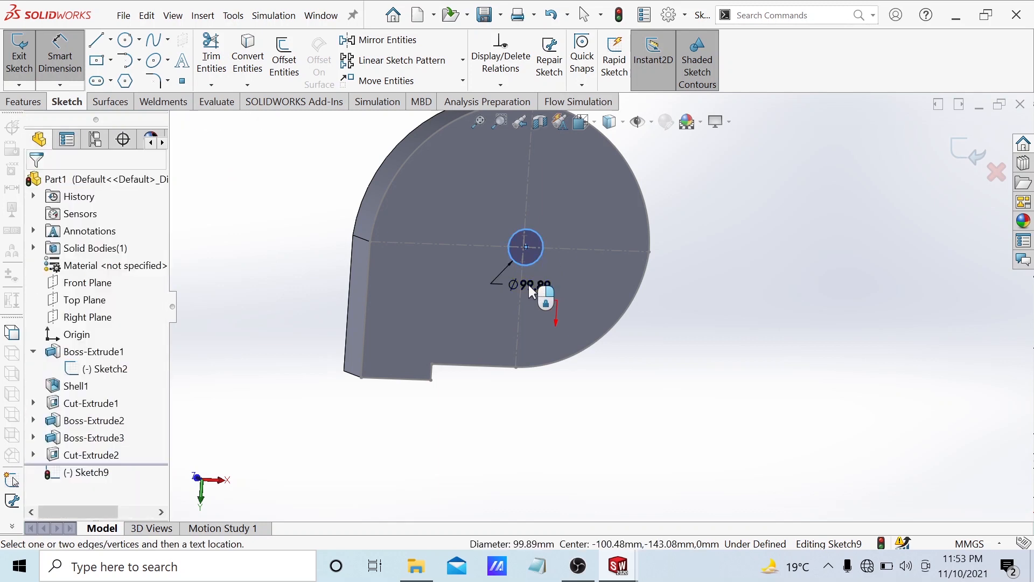
left_click(528, 284)
key("BackSpace")
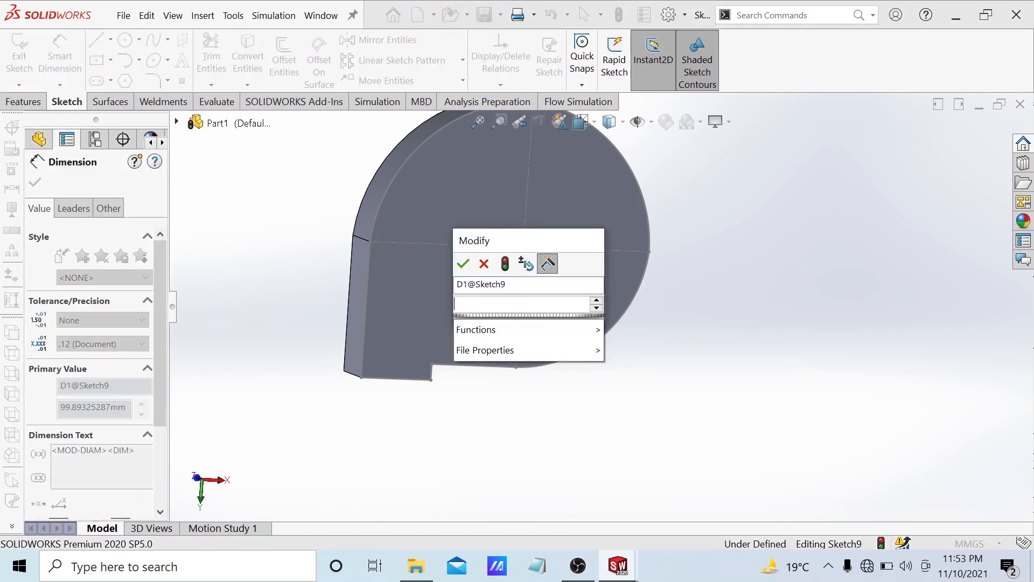
type("20")
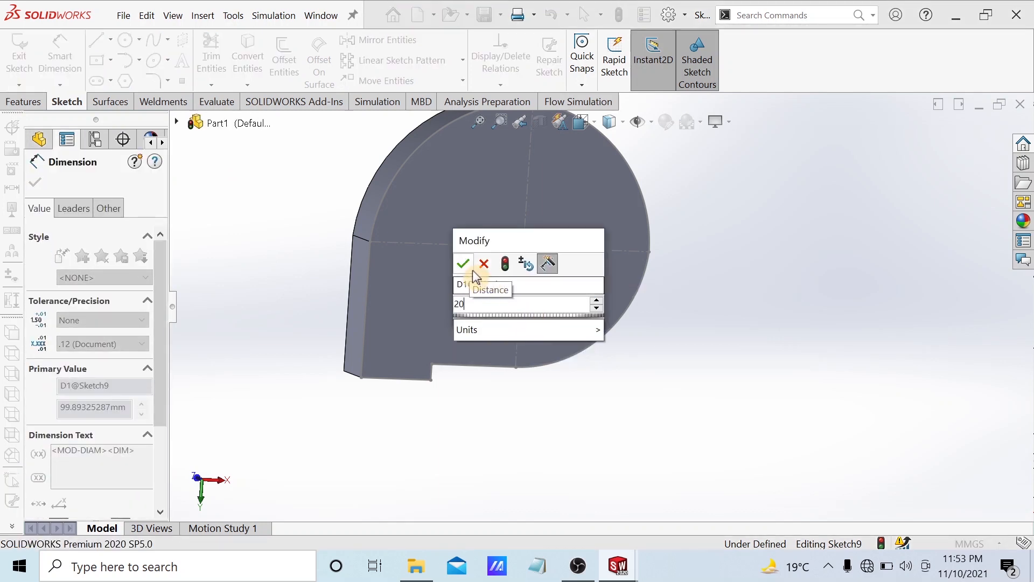
key("Return")
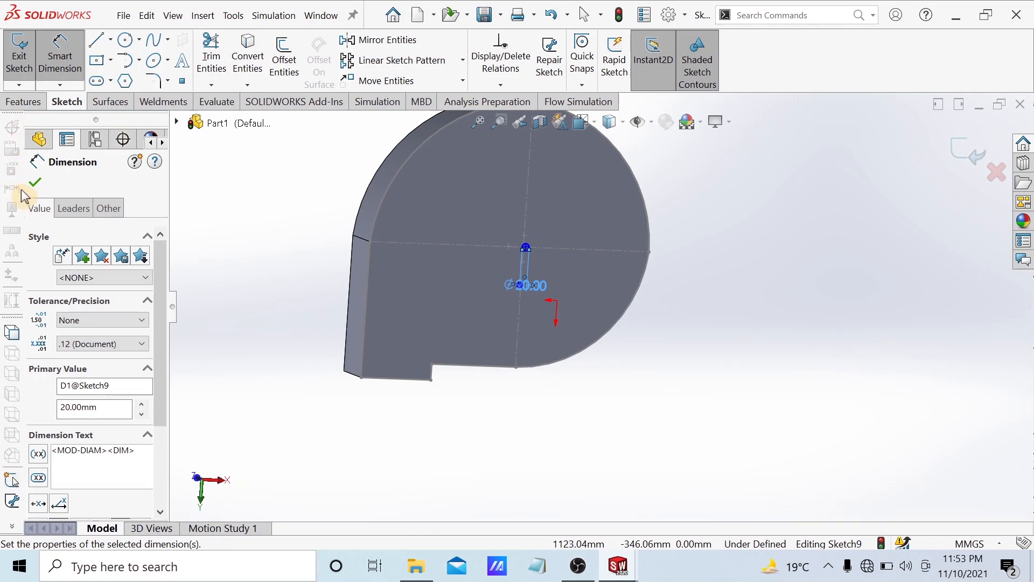
left_click(35, 183)
Step: Cut the 20 mm circle through the back face with a blind Extruded Cut 102 mm deep
left_click(23, 101)
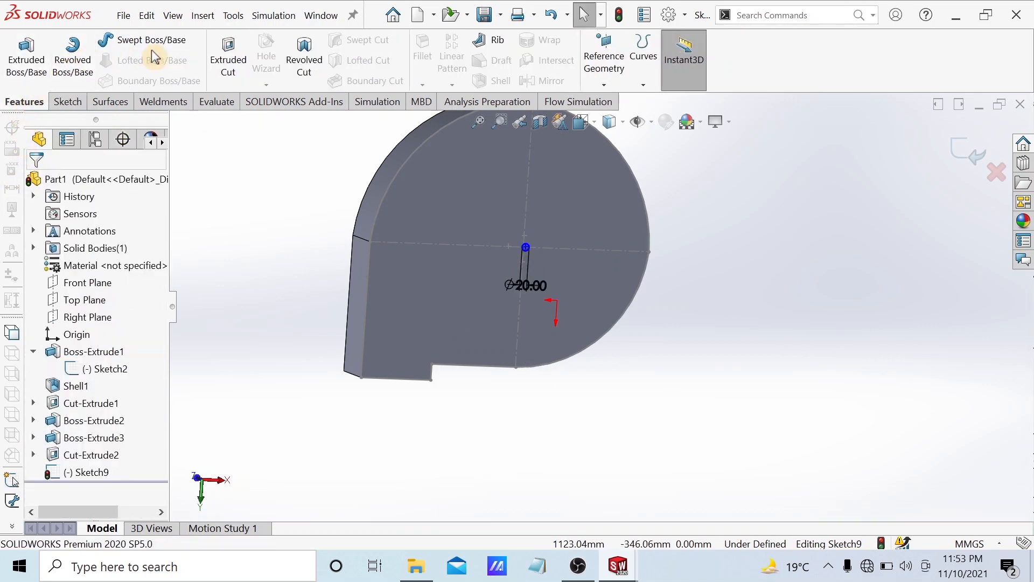
left_click(229, 59)
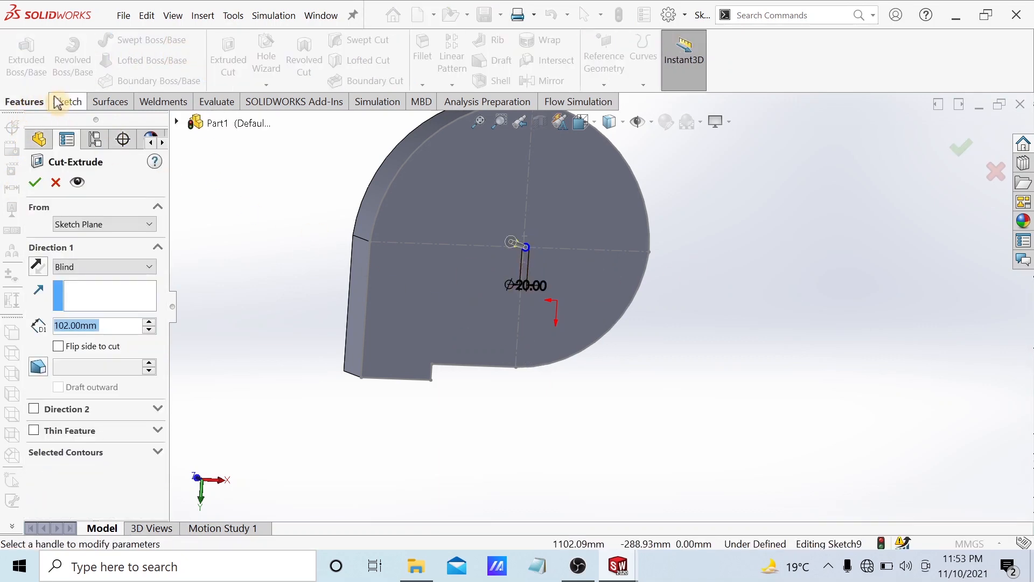
middle_click_drag(608, 328, 449, 348)
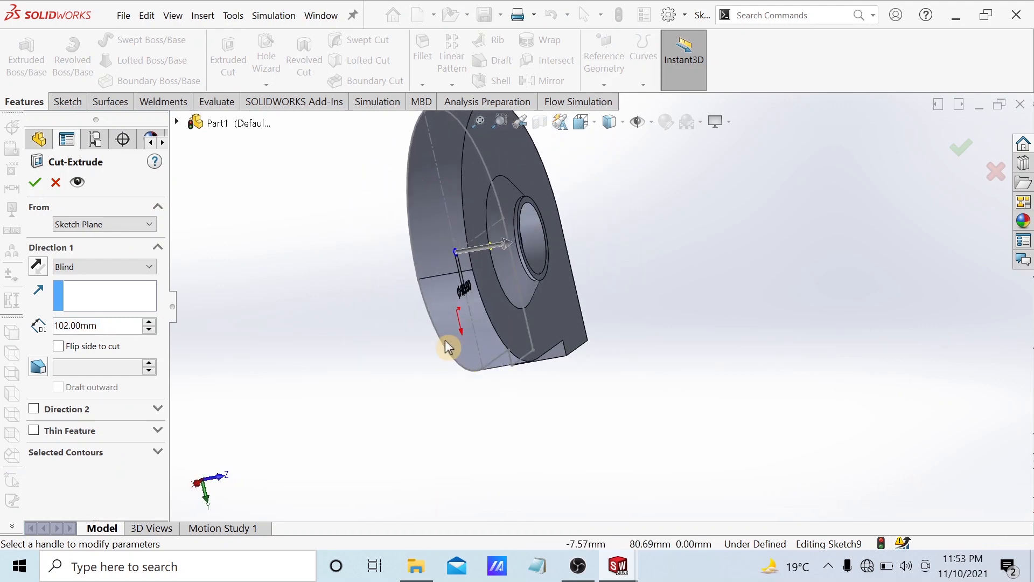
left_click(37, 182)
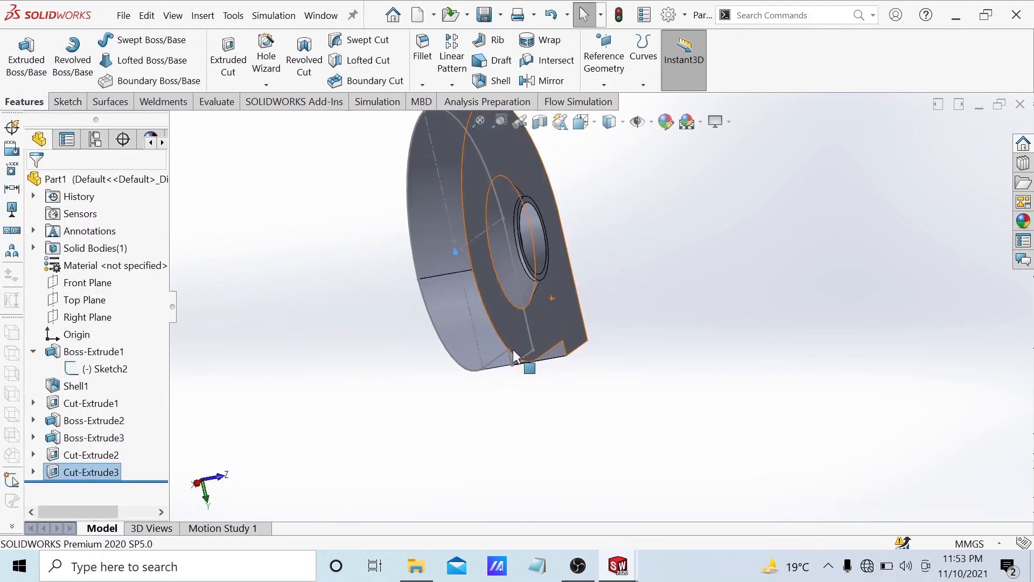
middle_click_drag(513, 349, 619, 213)
scroll(489, 231, "down", 5)
left_click(713, 293)
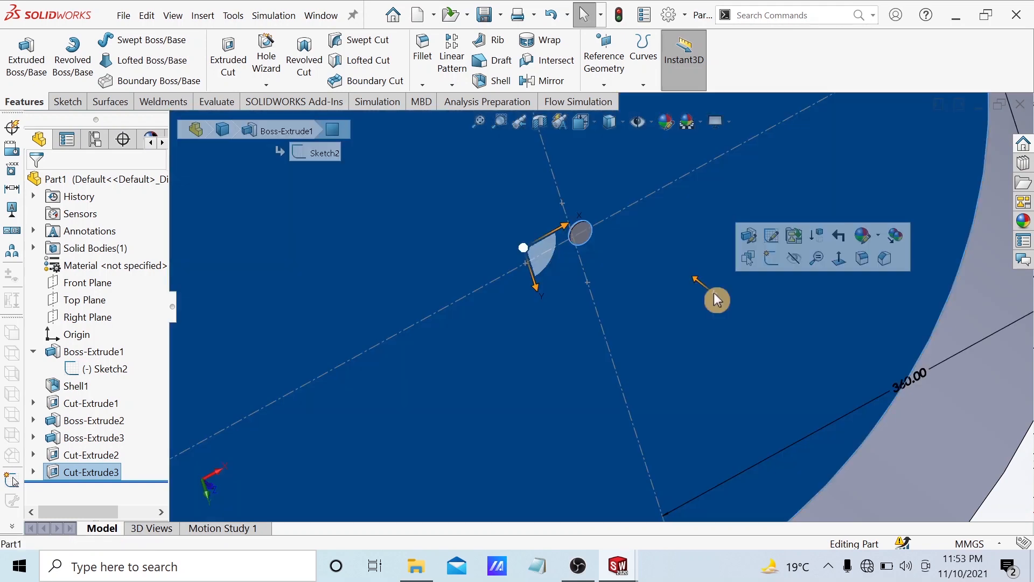
scroll(664, 338, "up", 3)
key("Escape")
Step: Start a new sketch on the rim face of the rectangular outlet
middle_click_drag(884, 422, 894, 301)
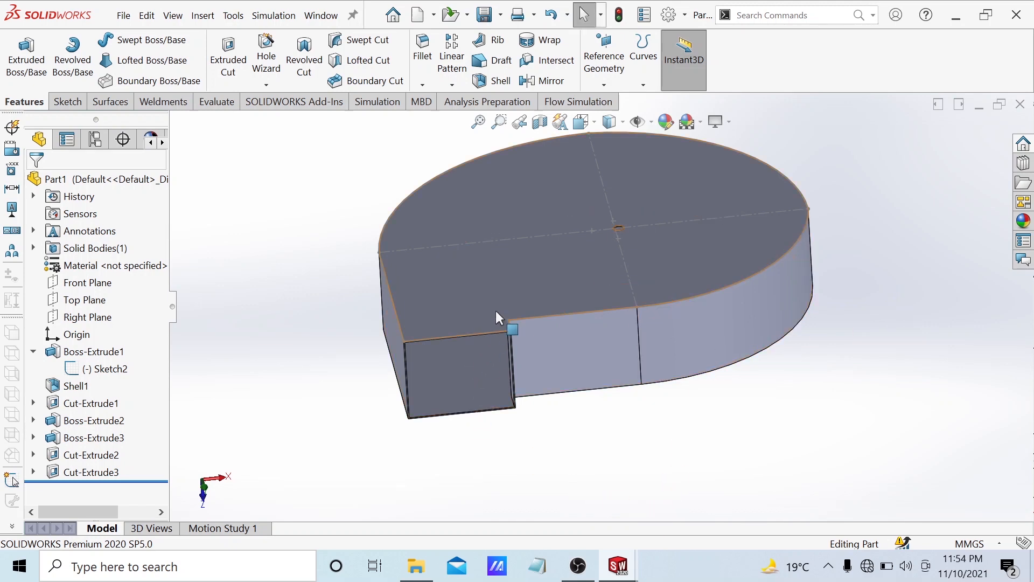
scroll(500, 323, "down", 8)
scroll(624, 305, "down", 3)
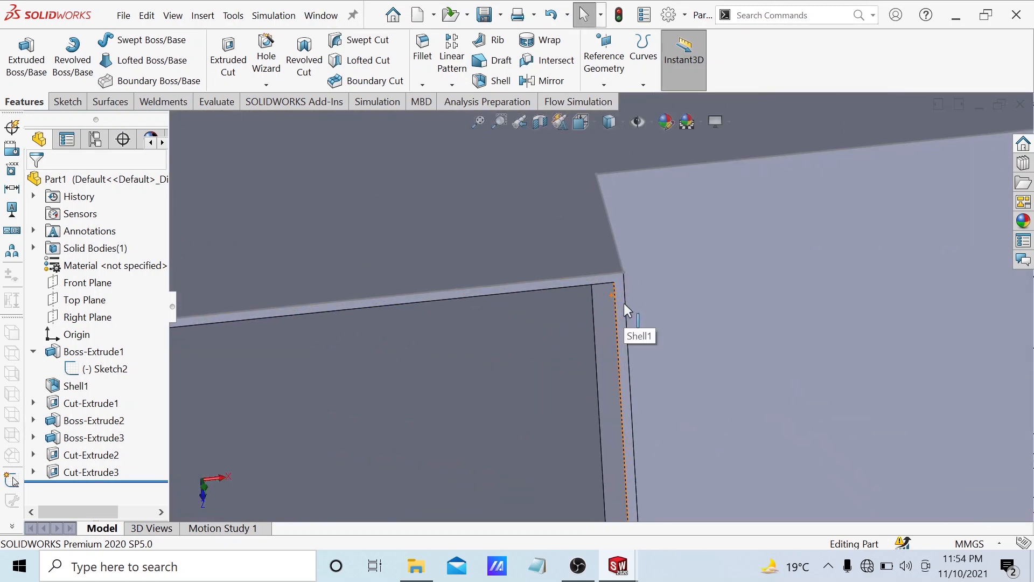
left_click(593, 237)
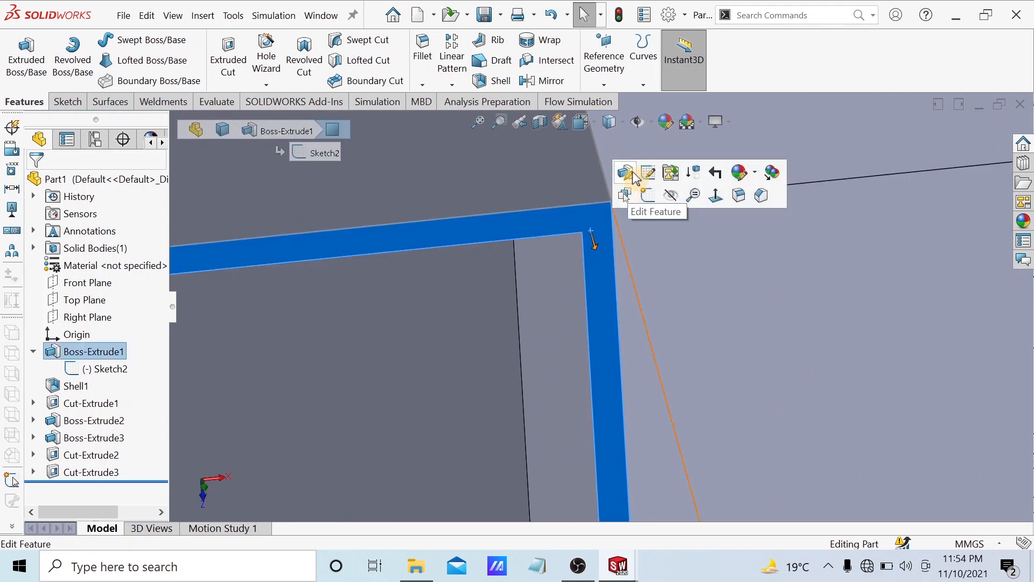
left_click(648, 196)
key("f")
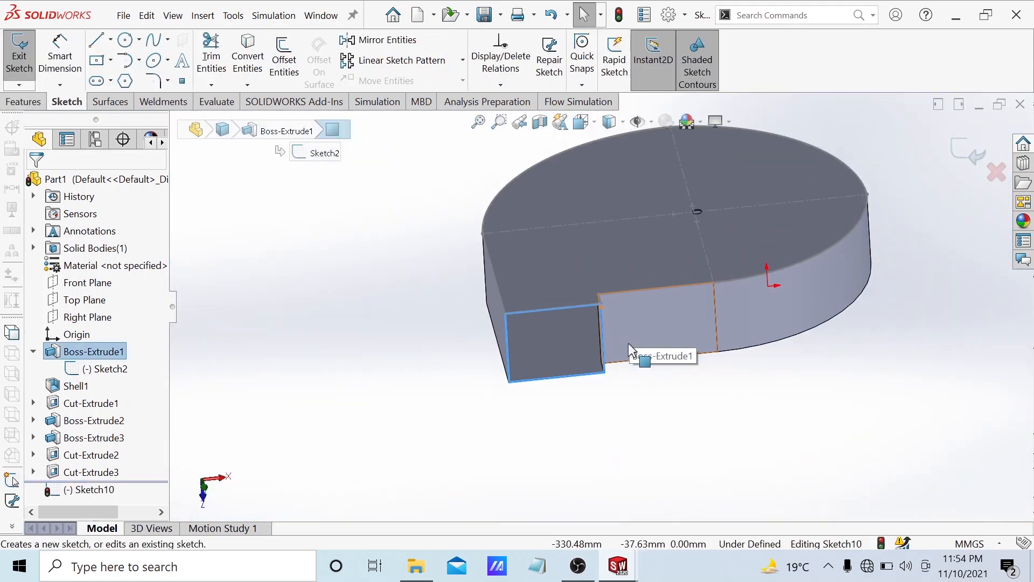
Step: Convert the outlet rim's inner edge loop into sketch lines, with Select chain and Inner loops one by one enabled
left_click(258, 63)
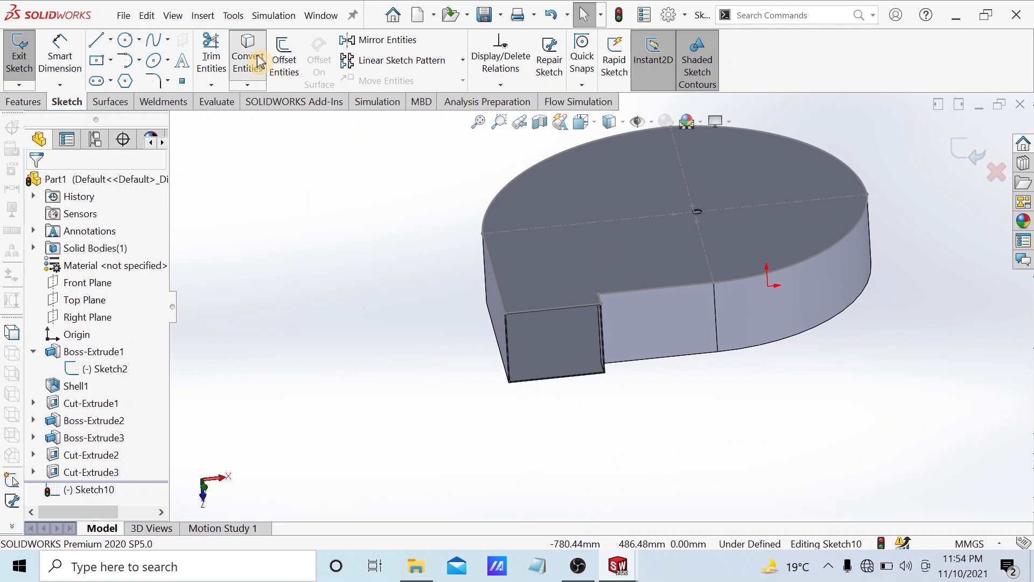
scroll(487, 309, "down", 5)
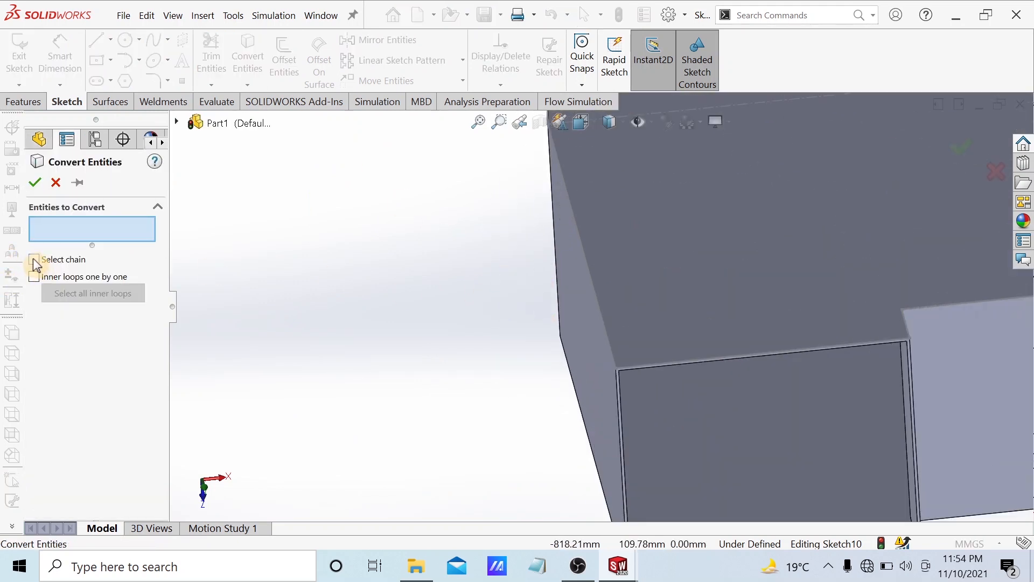
left_click(34, 277)
scroll(573, 411, "down", 5)
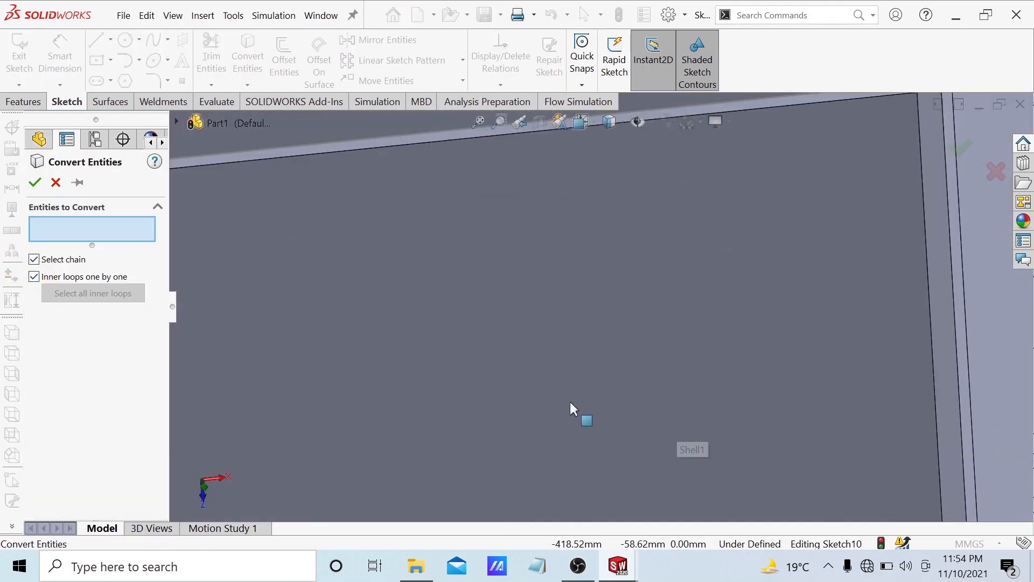
scroll(328, 302, "up", 3)
scroll(333, 280, "down", 5)
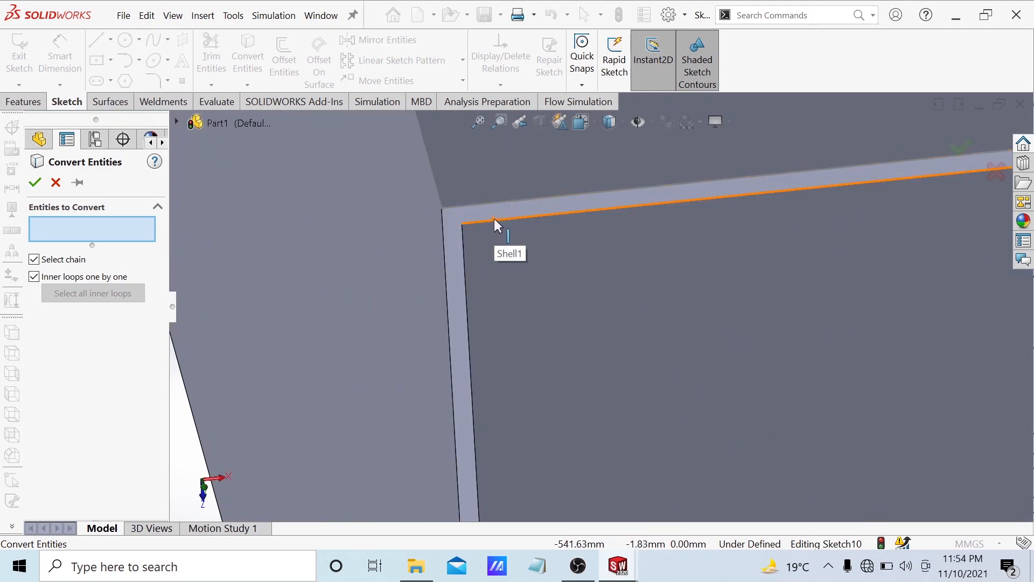
left_click(494, 219)
scroll(609, 301, "up", 3)
scroll(767, 377, "up", 3)
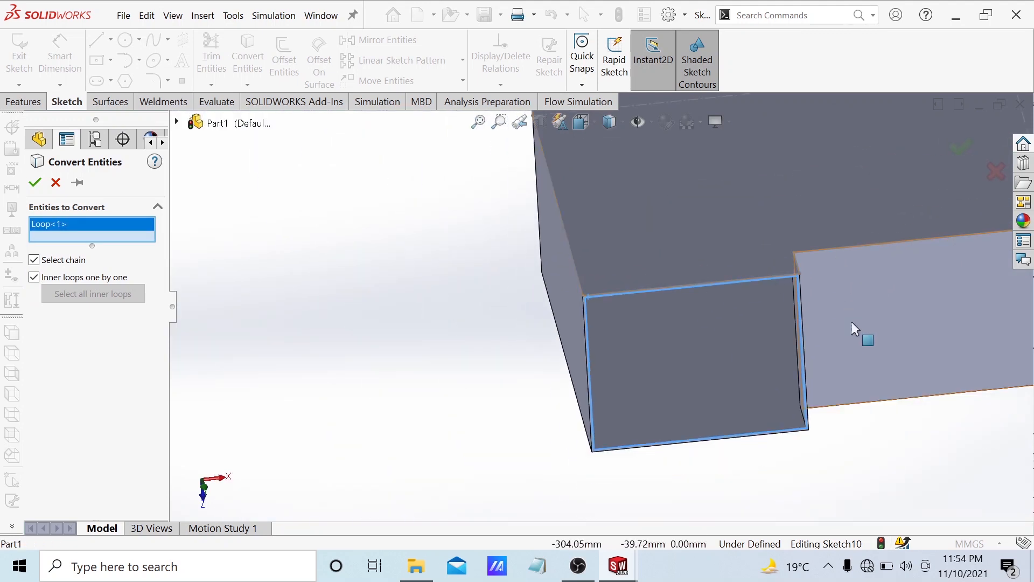
left_click(36, 184)
scroll(635, 337, "down", 3)
scroll(474, 312, "up", 4)
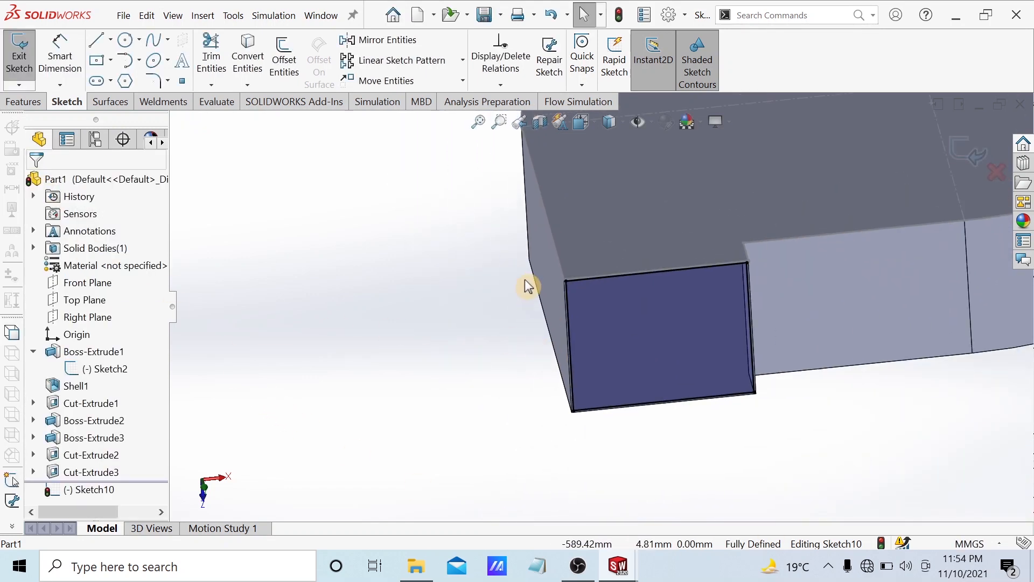
Step: Sketch a corner rectangle about 202 mm high that surrounds the outlet opening on all four sides
left_click(111, 62)
left_click(103, 84)
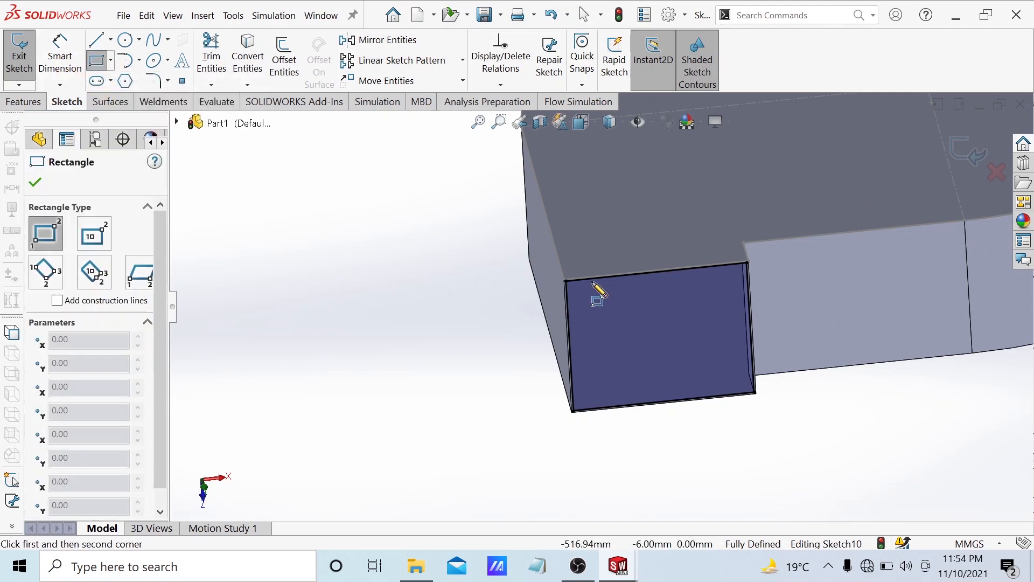
left_click(534, 269)
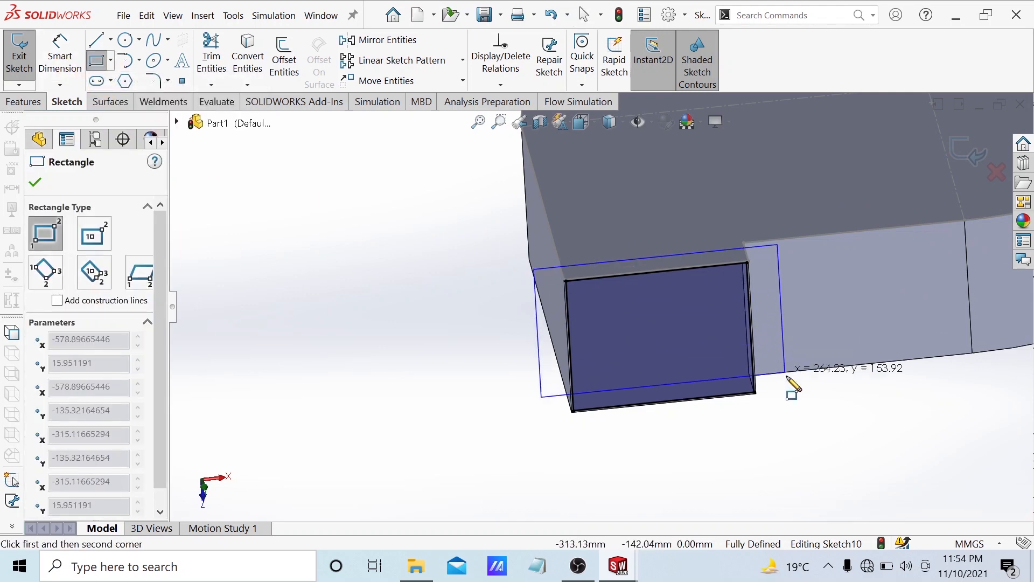
left_click(780, 414)
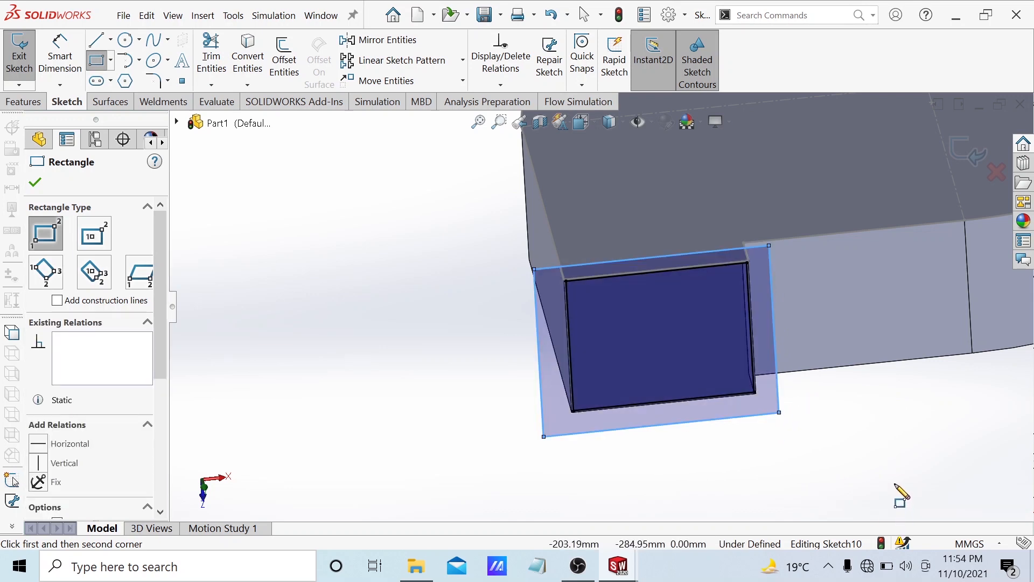
key("Escape")
Step: Dimension the gap between the left sides of the converted opening outline and the outer rectangle as 30 mm
left_click(48, 46)
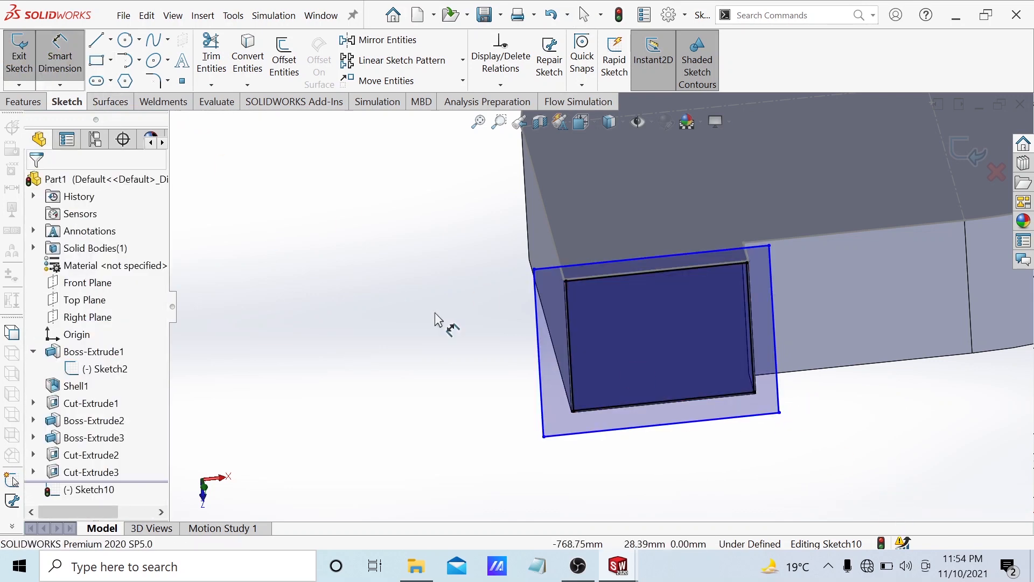
left_click(570, 333)
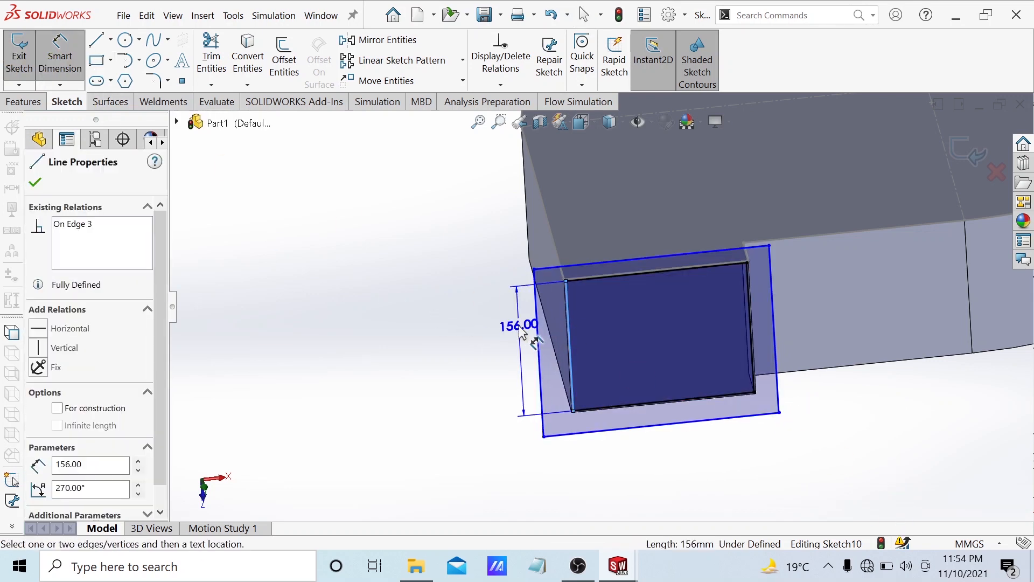
left_click(538, 372)
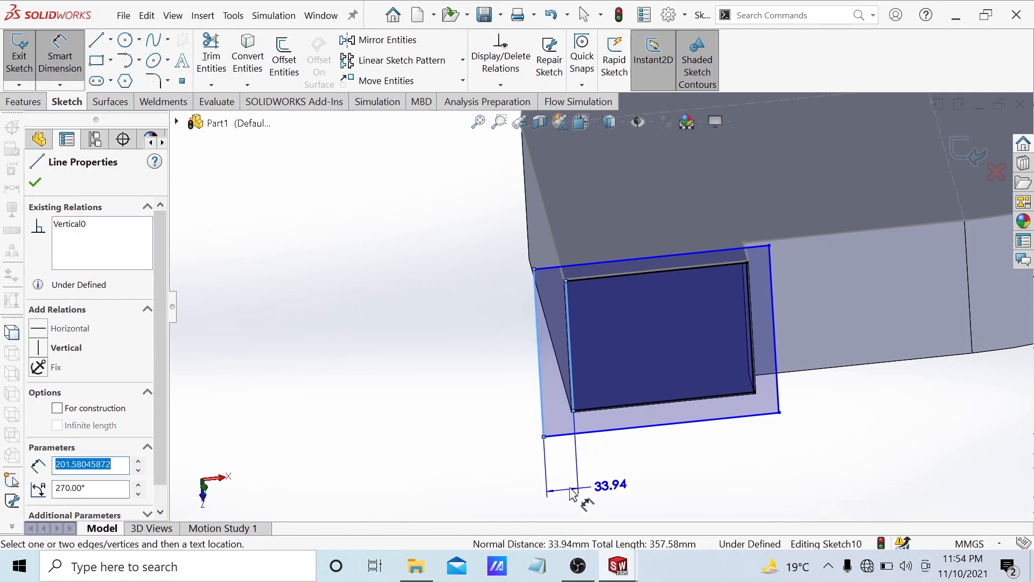
left_click(570, 493)
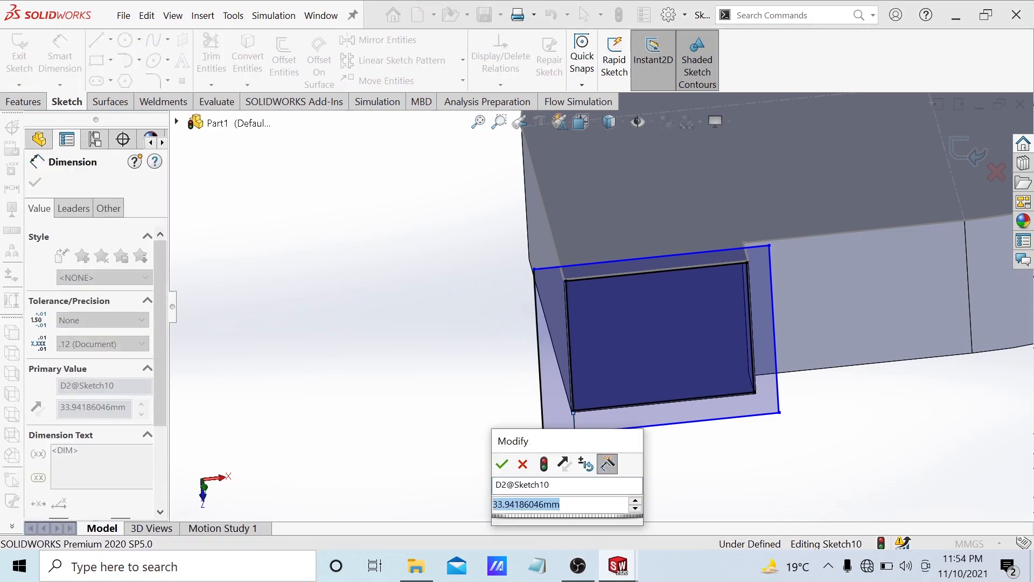
type("=")
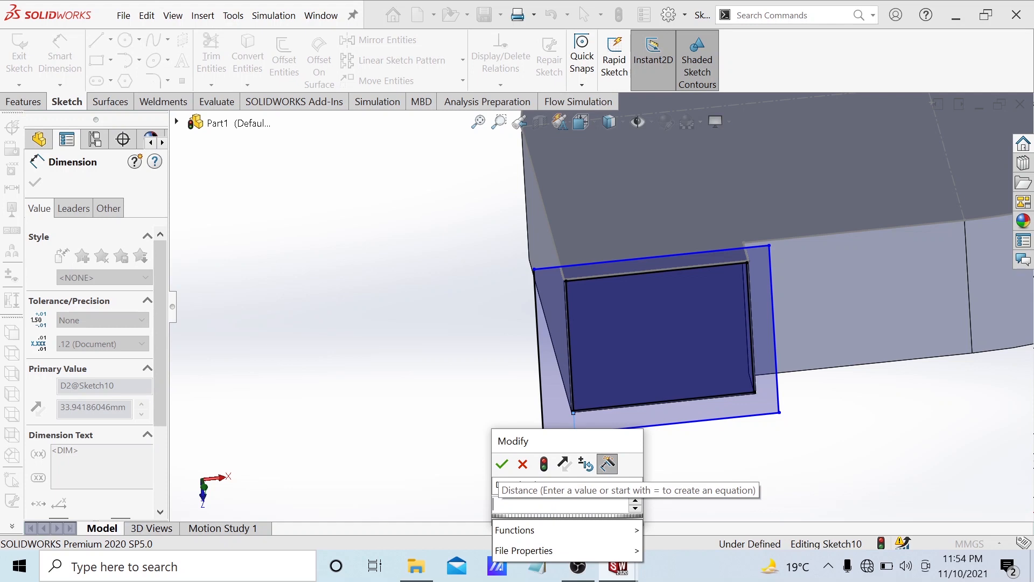
type("30")
left_click(502, 464)
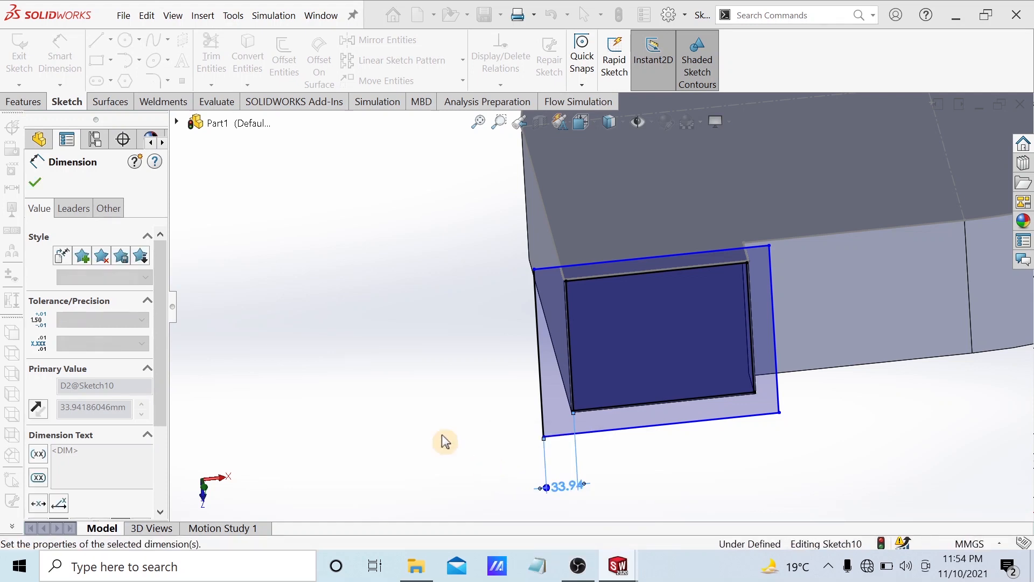
left_click(31, 187)
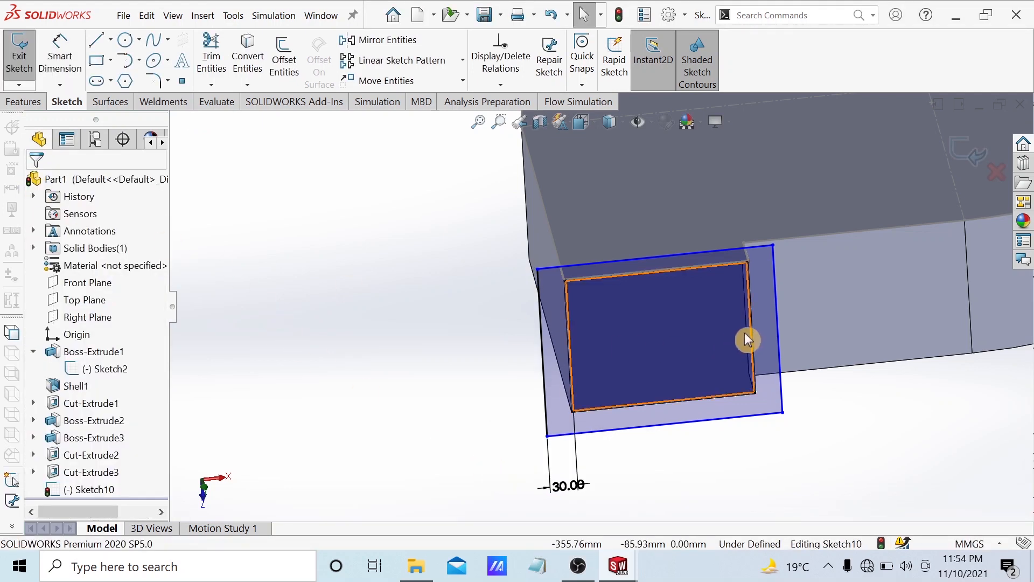
Step: Dimension the gap between the right sides of the opening outline and the outer rectangle as 30 mm
scroll(757, 334, "down", 5)
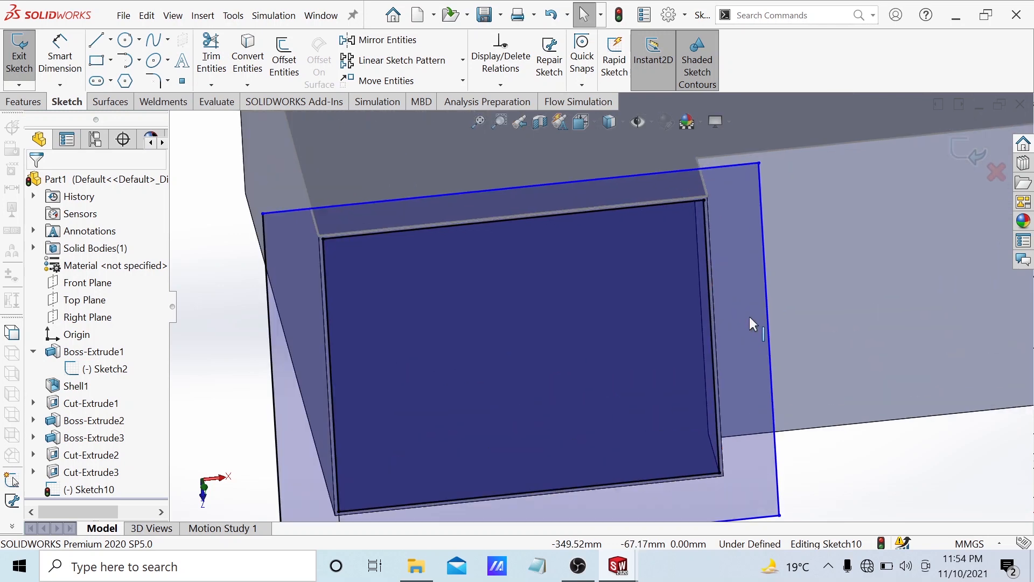
left_click(715, 337)
left_click(773, 331)
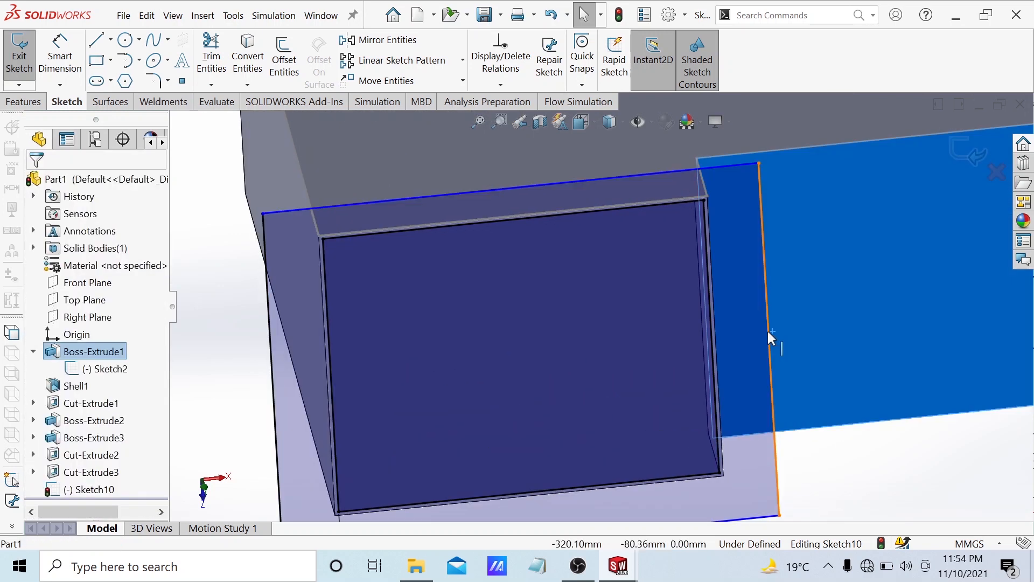
key("Escape")
left_click(60, 58)
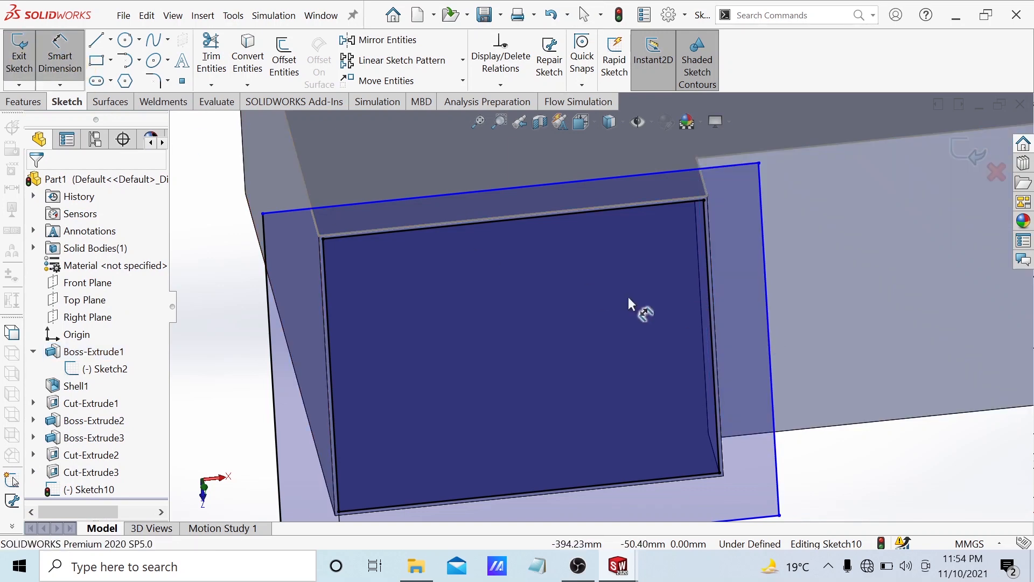
left_click(713, 341)
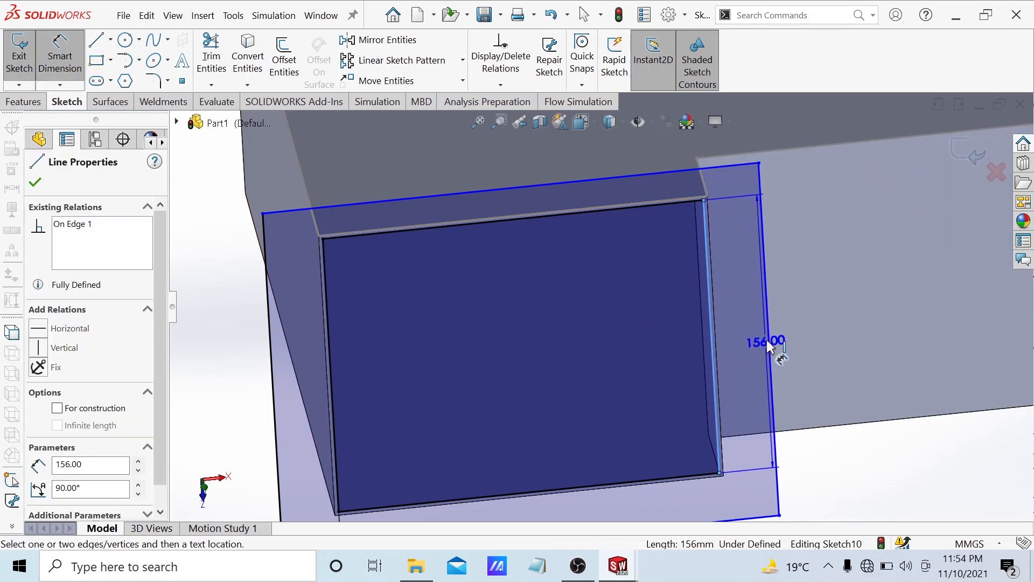
left_click(768, 340)
scroll(765, 420, "up", 4)
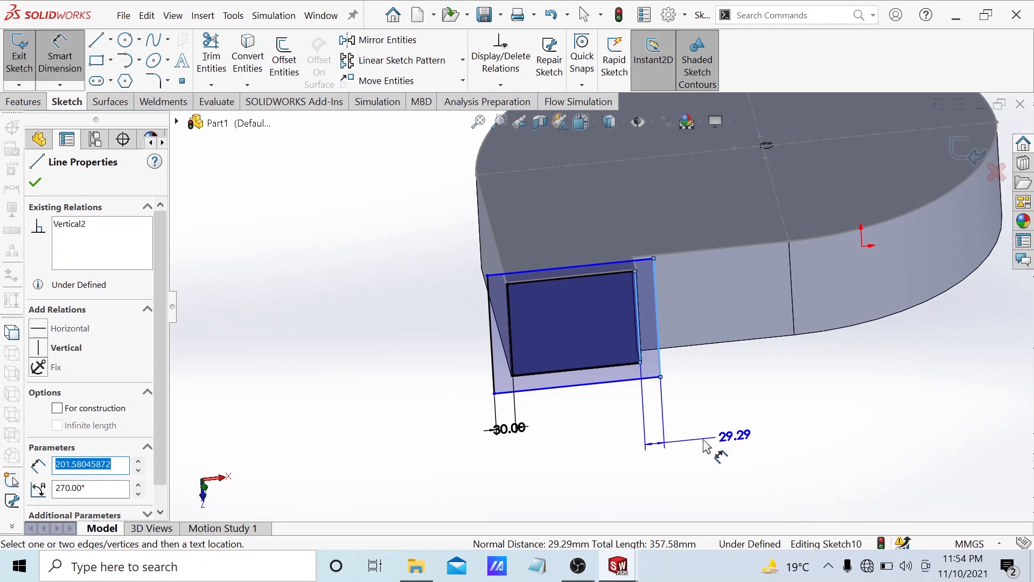
left_click(707, 446)
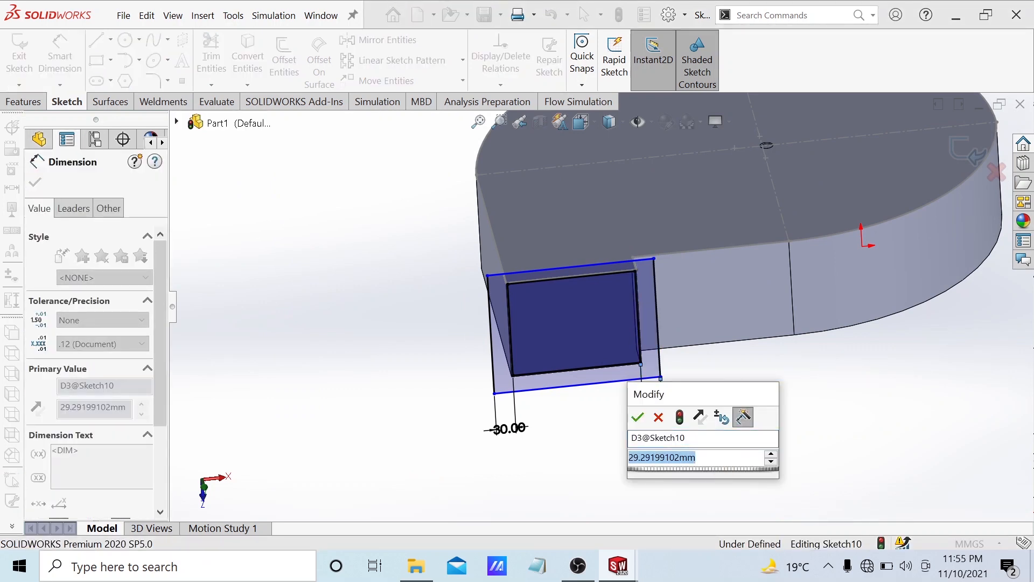
key("BackSpace")
type("30")
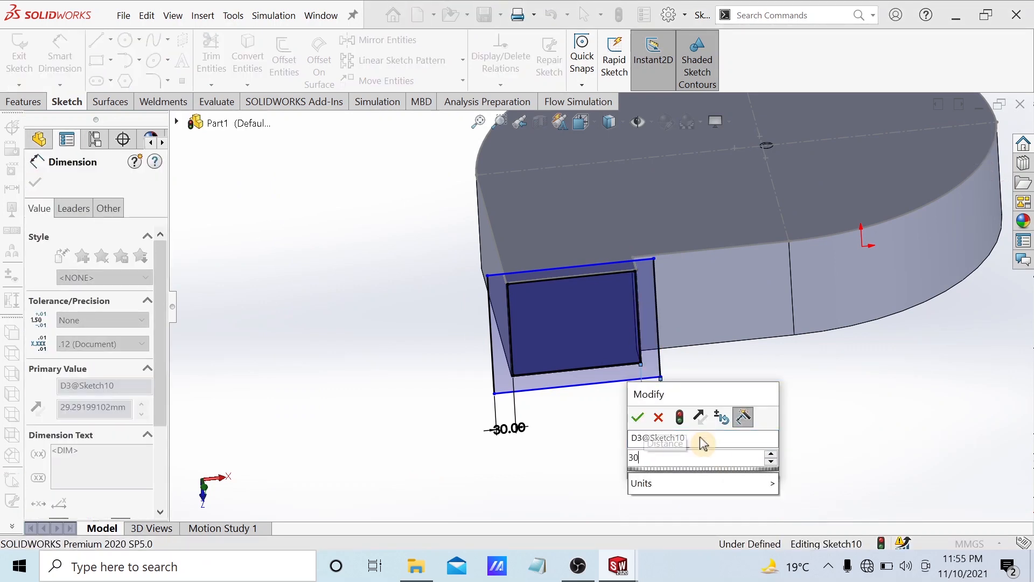
left_click(638, 419)
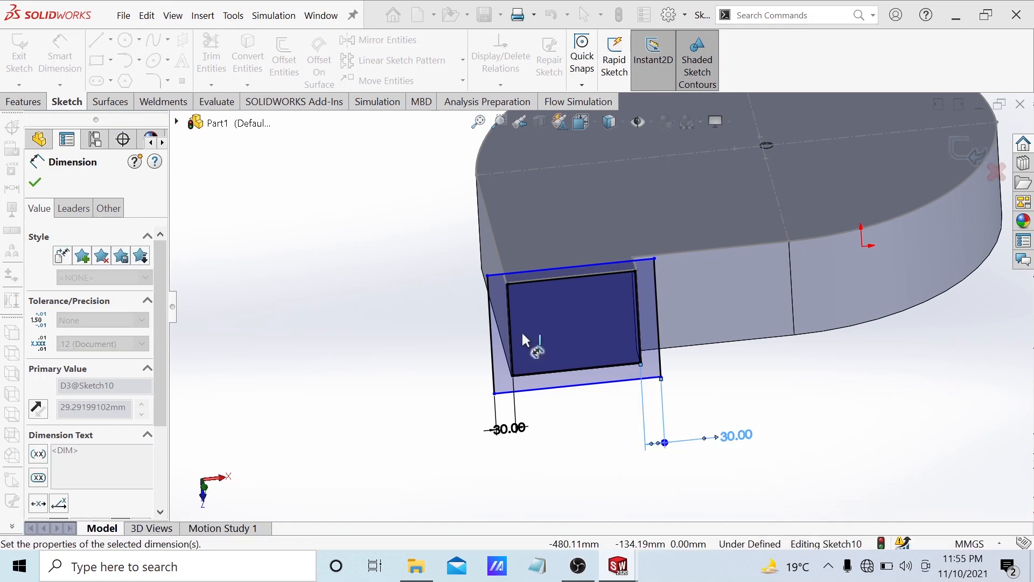
Step: Dimension the gap between the lower edges of the opening outline and the outer rectangle as 15 mm
left_click(558, 378)
left_click(601, 383)
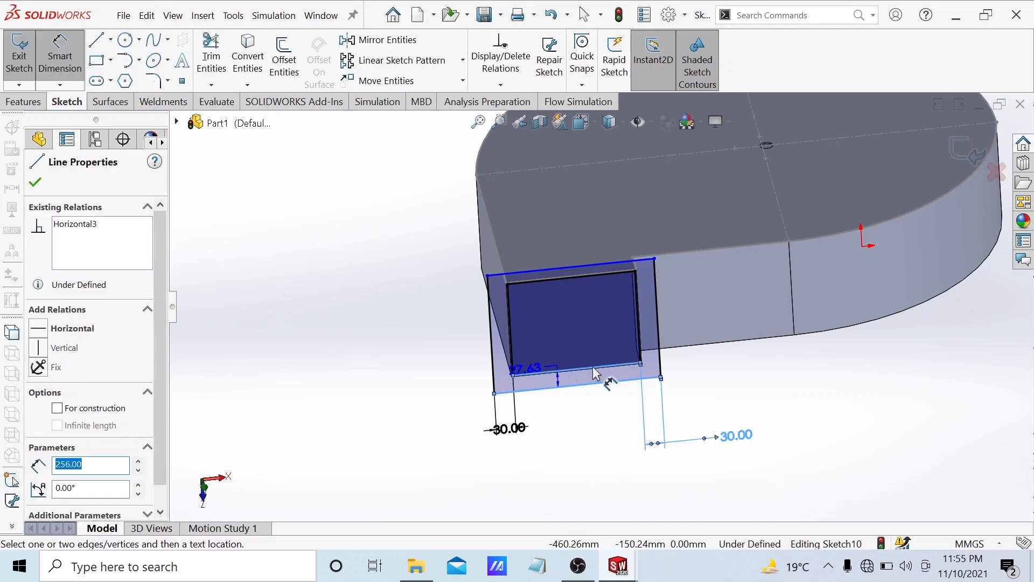
left_click(702, 383)
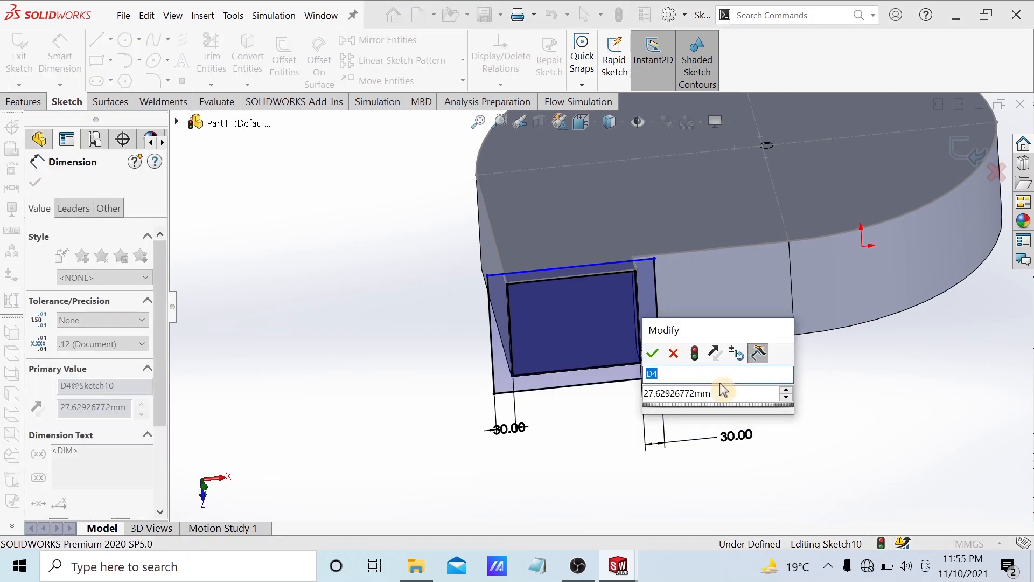
left_click(725, 396)
key("BackSpace")
key("BackSpace")
key("BackSpace")
key("BackSpace")
key("BackSpace")
key("BackSpace")
key("BackSpace")
key("BackSpace")
key("BackSpace")
key("BackSpace")
key("BackSpace")
key("BackSpace")
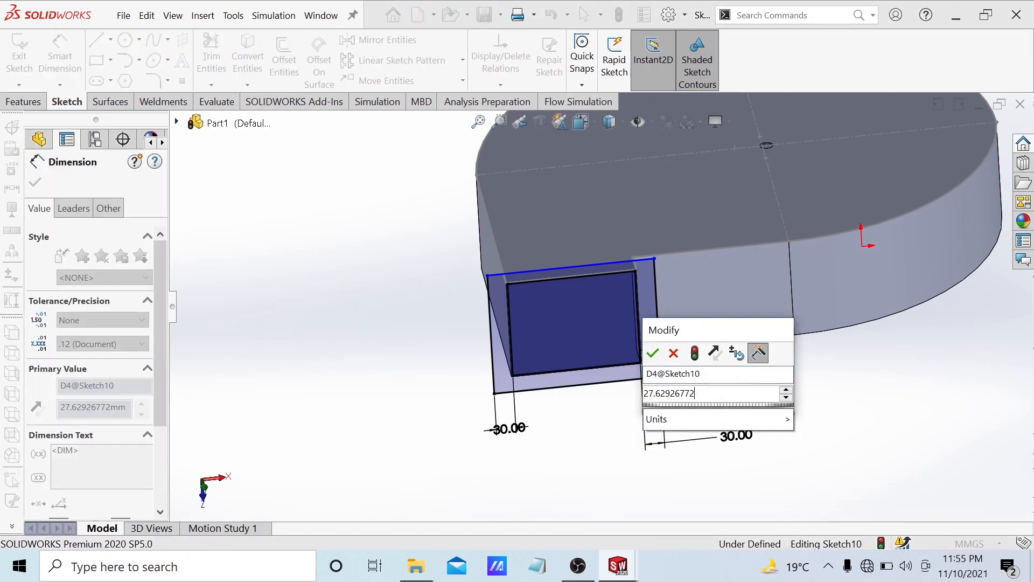
type("1")
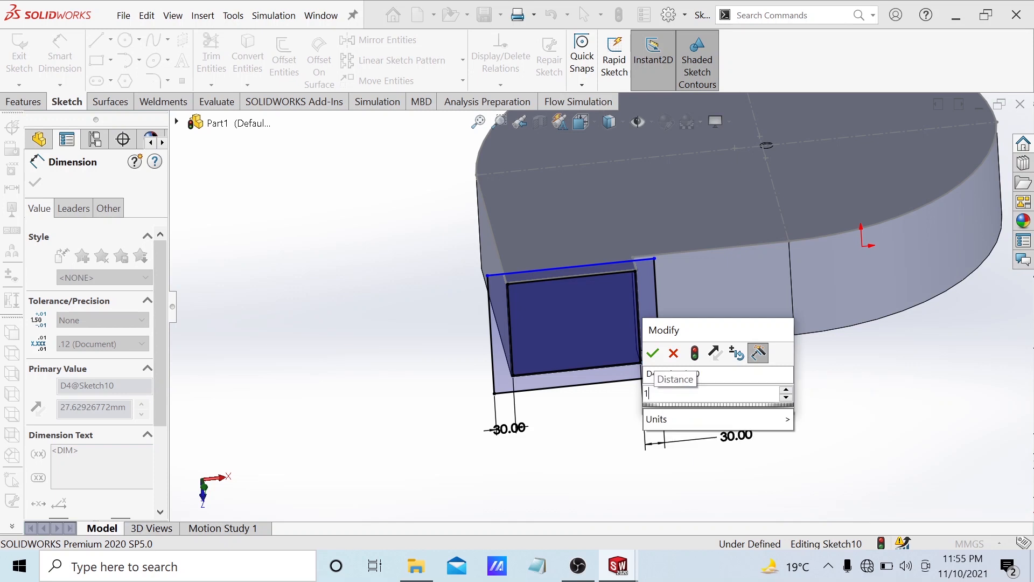
type("5")
key("Return")
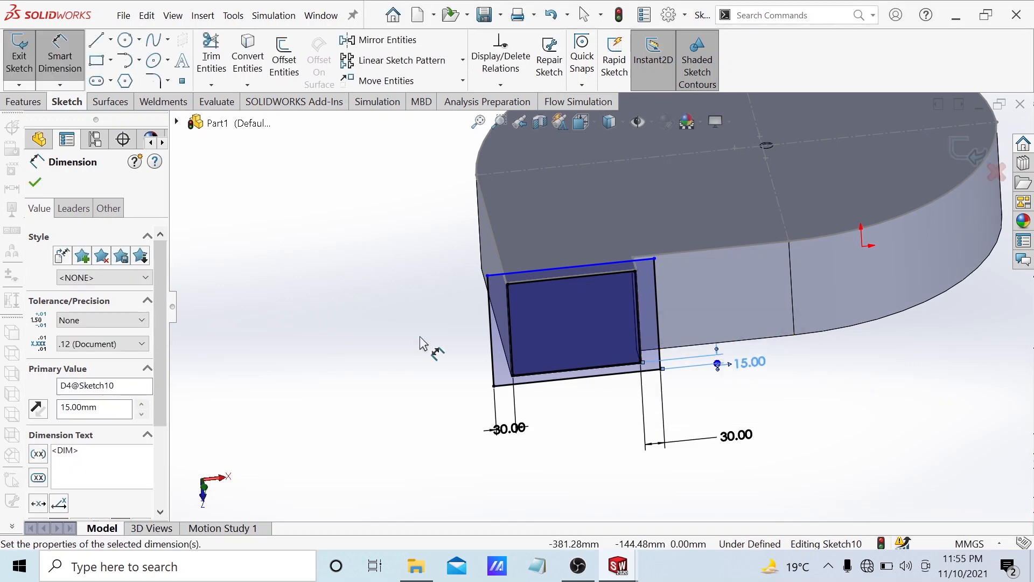
Step: Dimension the gap between the upper edges of the opening outline and the outer rectangle as 15 mm
scroll(577, 287, "down", 4)
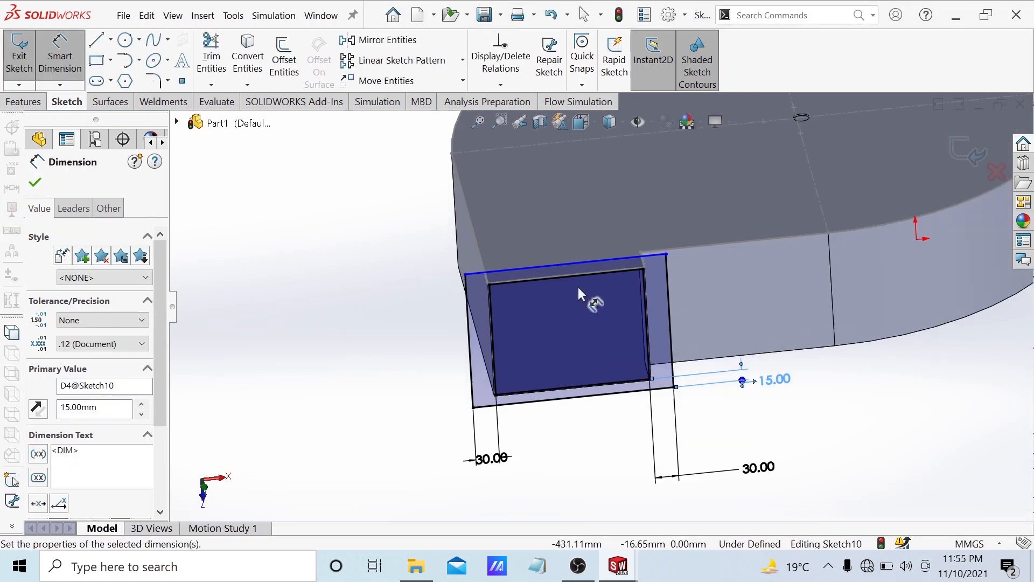
left_click(508, 278)
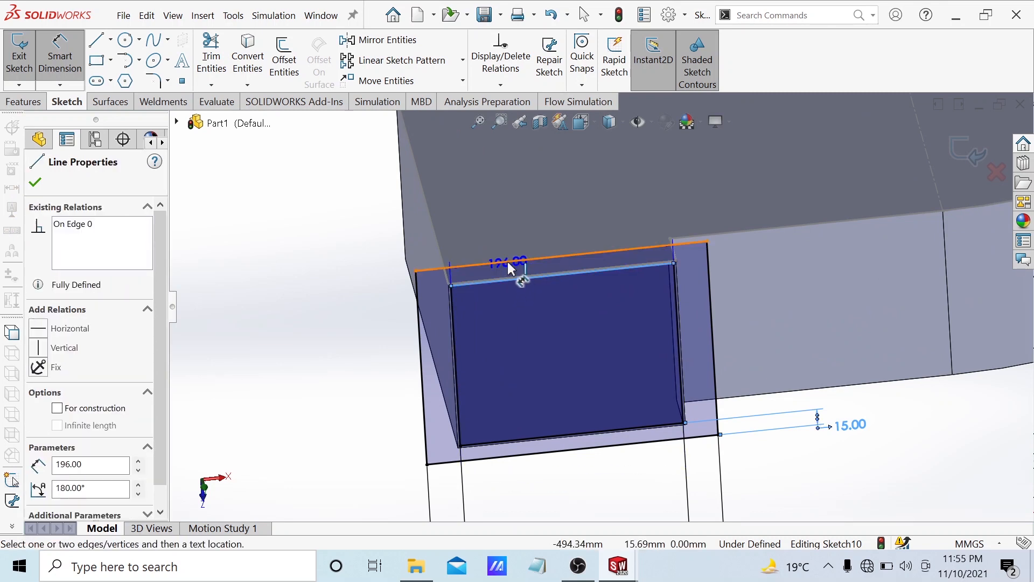
left_click(507, 260)
left_click(380, 313)
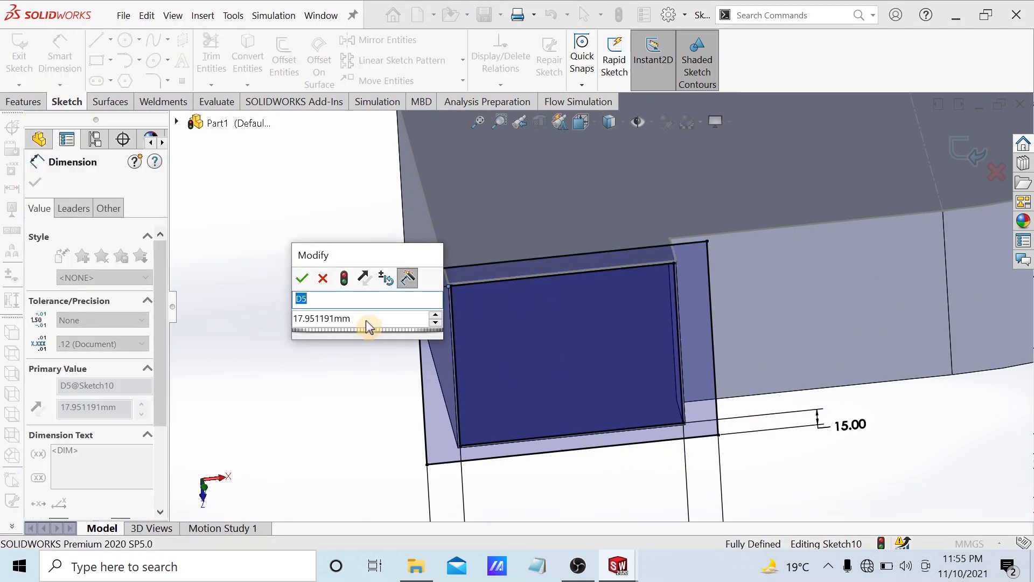
type("=")
key("BackSpace")
type("15")
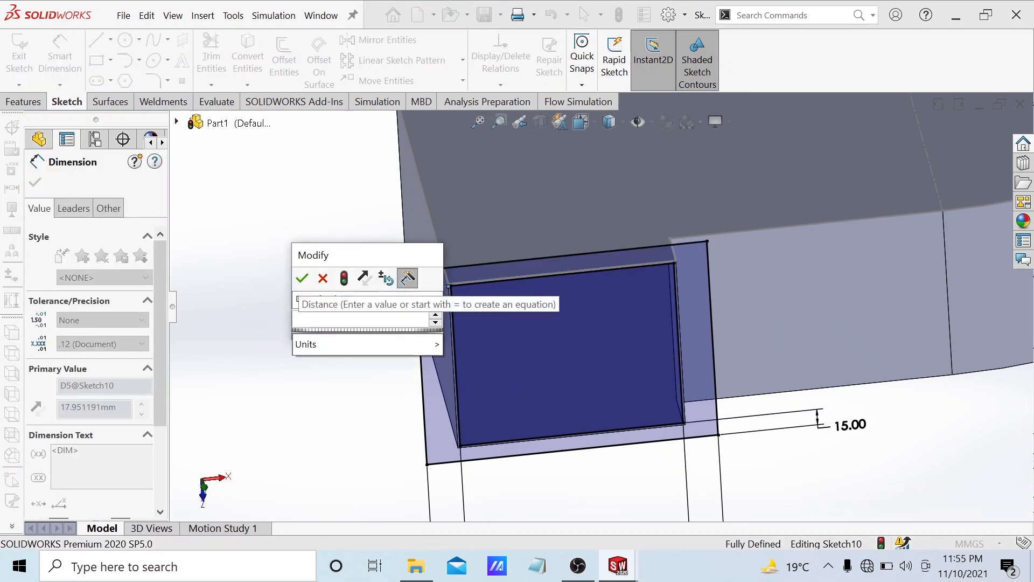
left_click(302, 278)
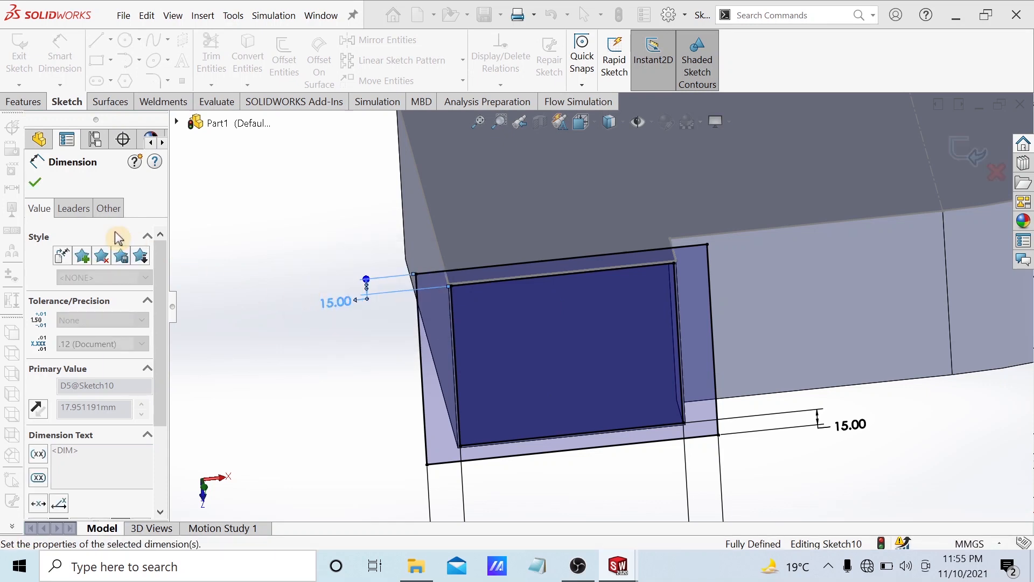
left_click(35, 182)
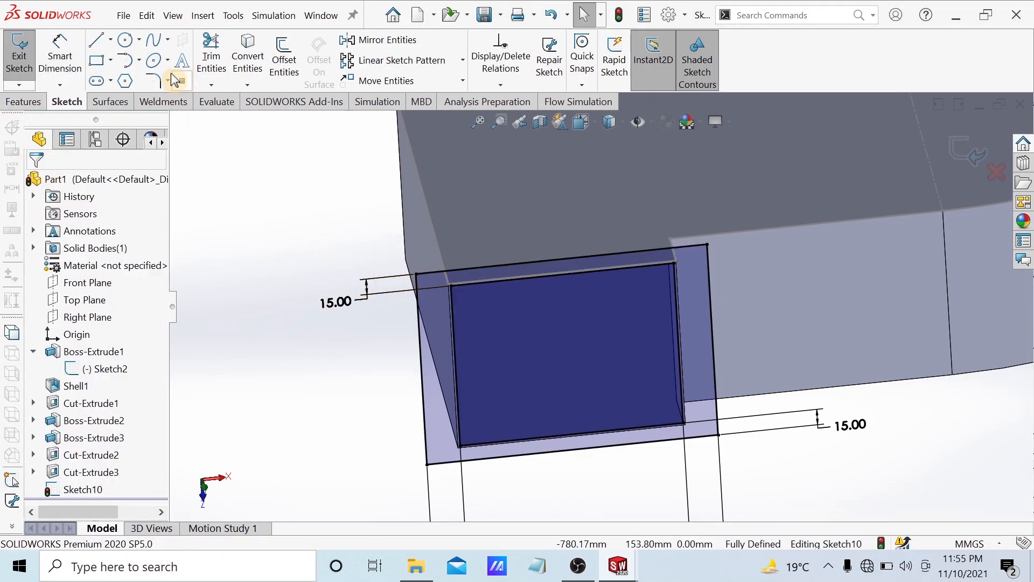
Step: Extrude the rectangular frame around the outlet opening 10 mm as a flange merged with the casing
left_click(23, 101)
left_click(26, 59)
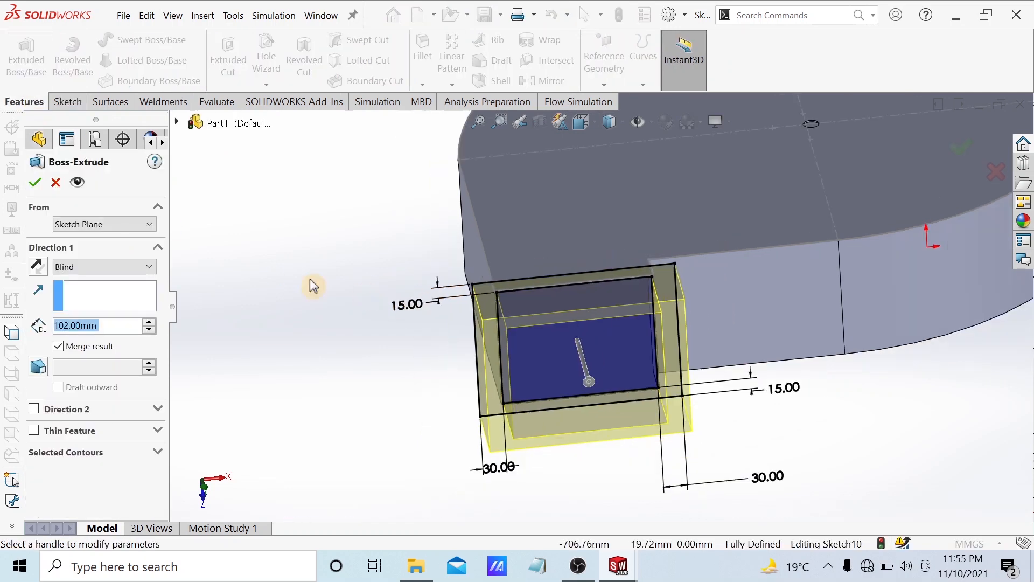
type("10")
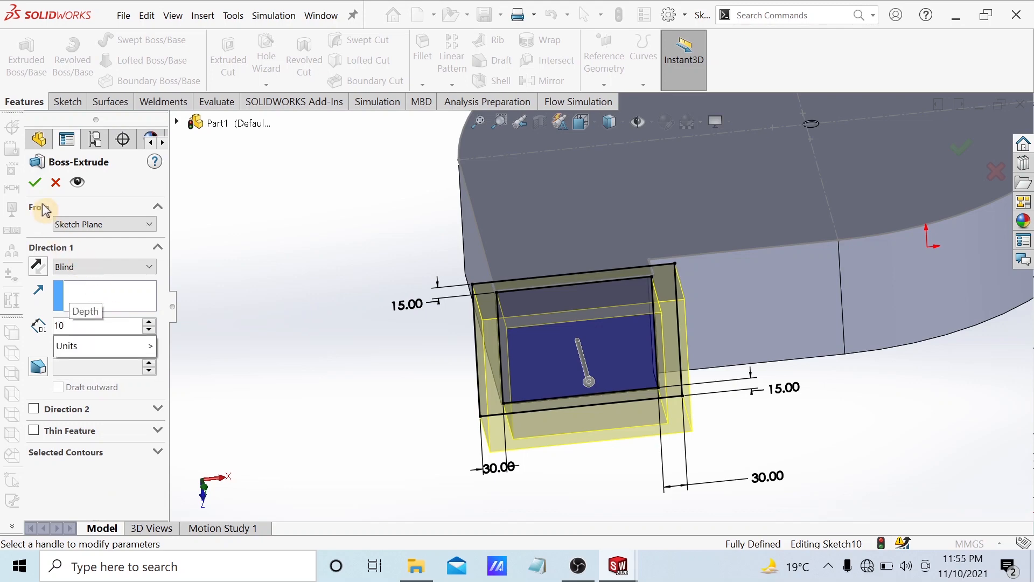
key("Return")
left_click(35, 183)
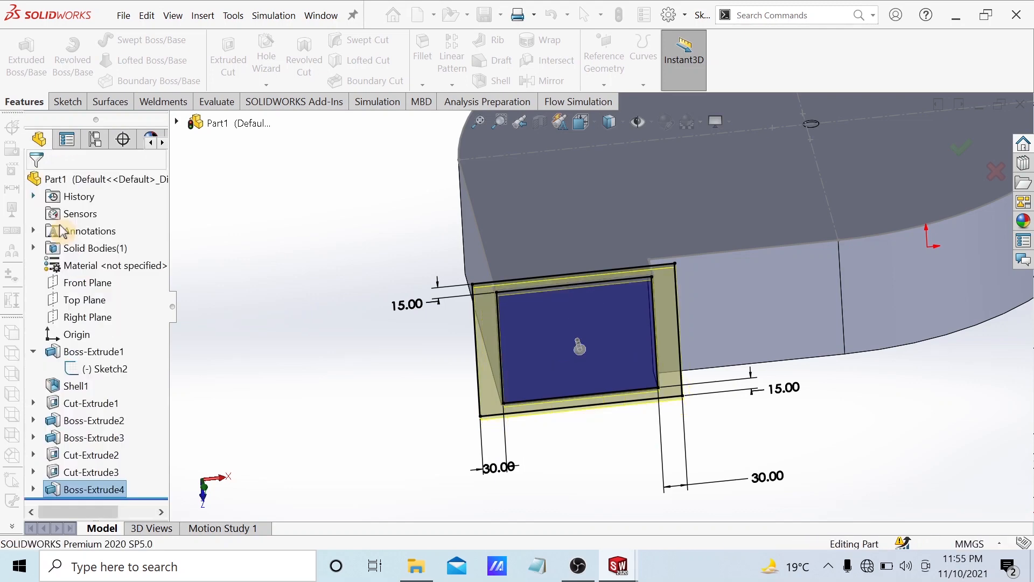
Step: Start a sketch on the casing's flat front face around the inlet and orient the model to the front view
middle_click_drag(539, 420, 596, 314)
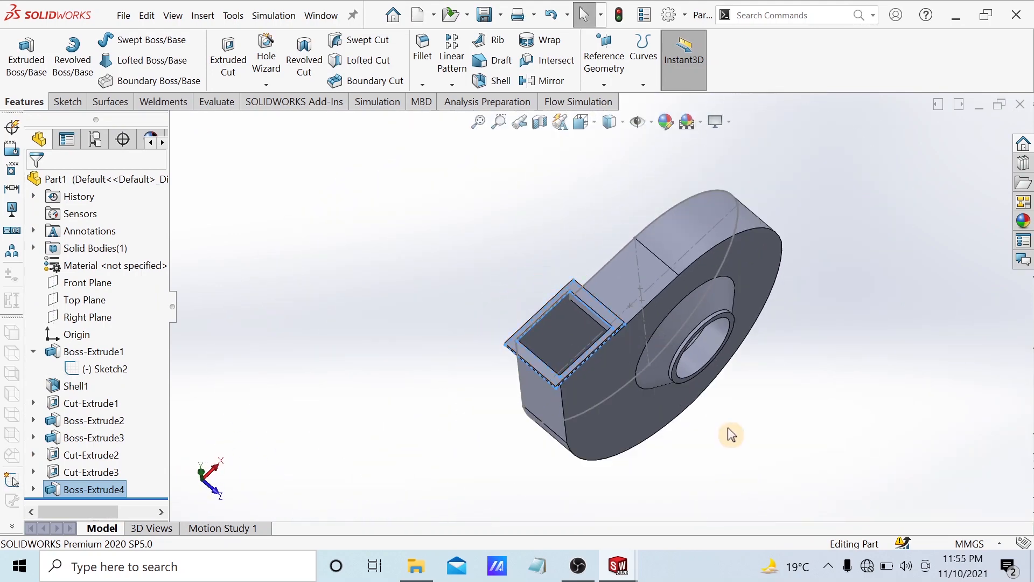
middle_click_drag(729, 432, 721, 304)
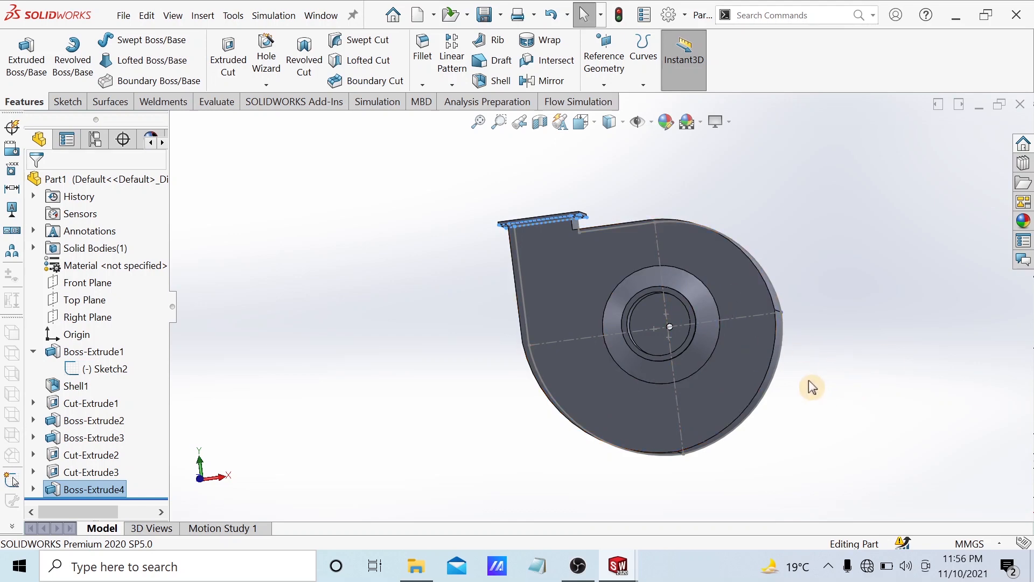
scroll(733, 335, "up", 3)
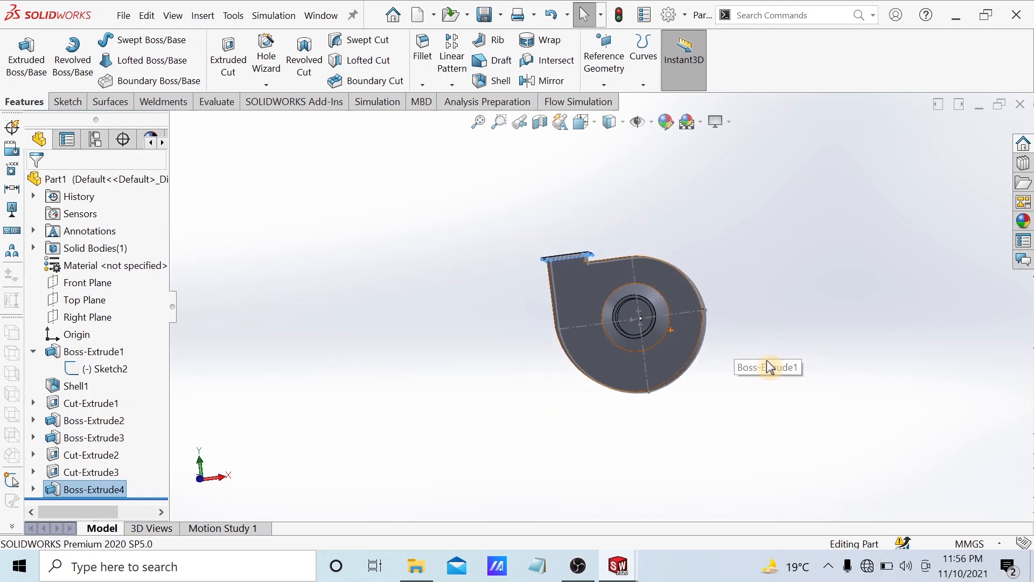
middle_click_drag(771, 266, 714, 313)
left_click(657, 286)
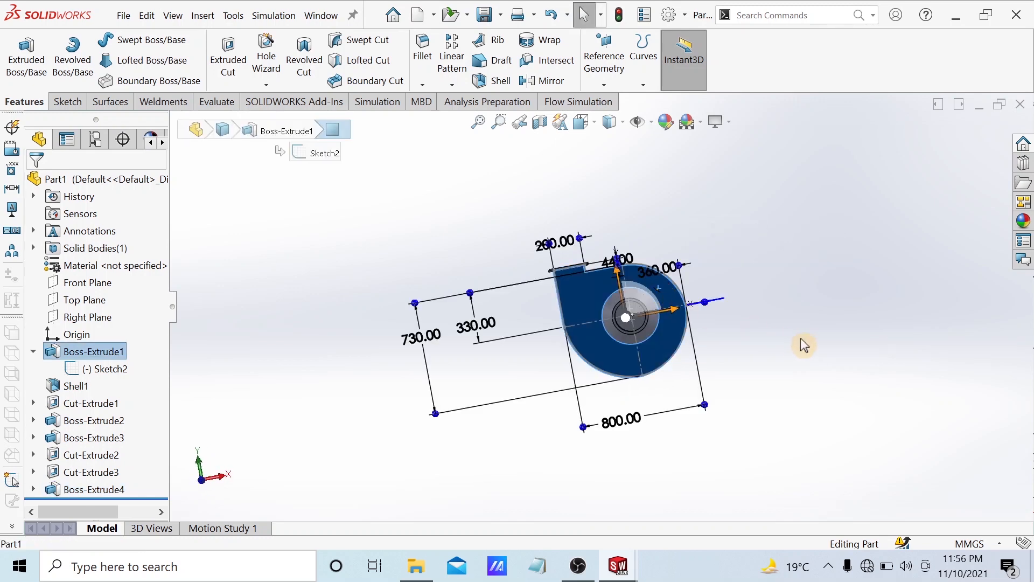
mouse_move(801, 344)
middle_mouse_down()
mouse_move(815, 387)
mouse_move(688, 364)
middle_mouse_up()
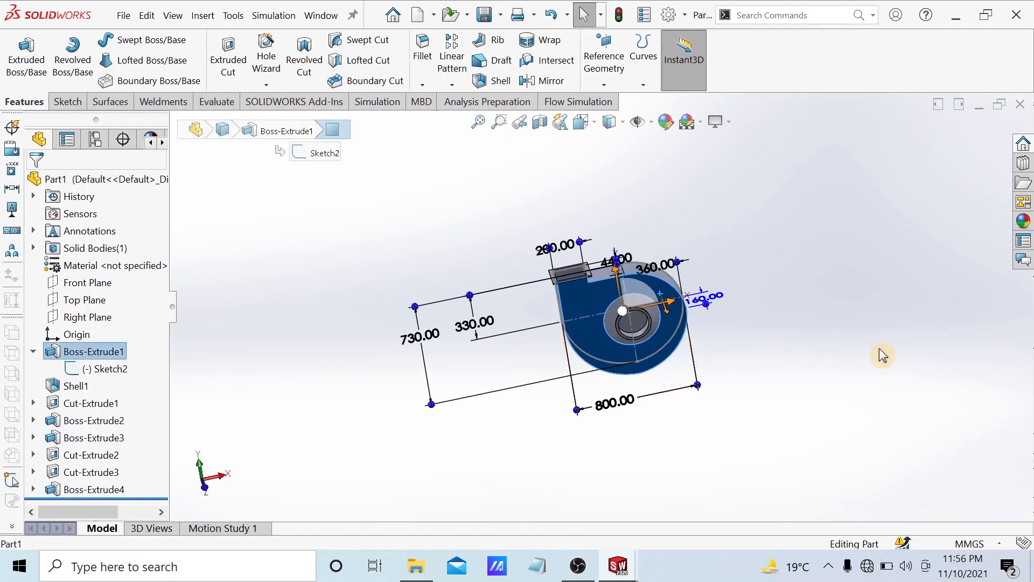
left_click(853, 377)
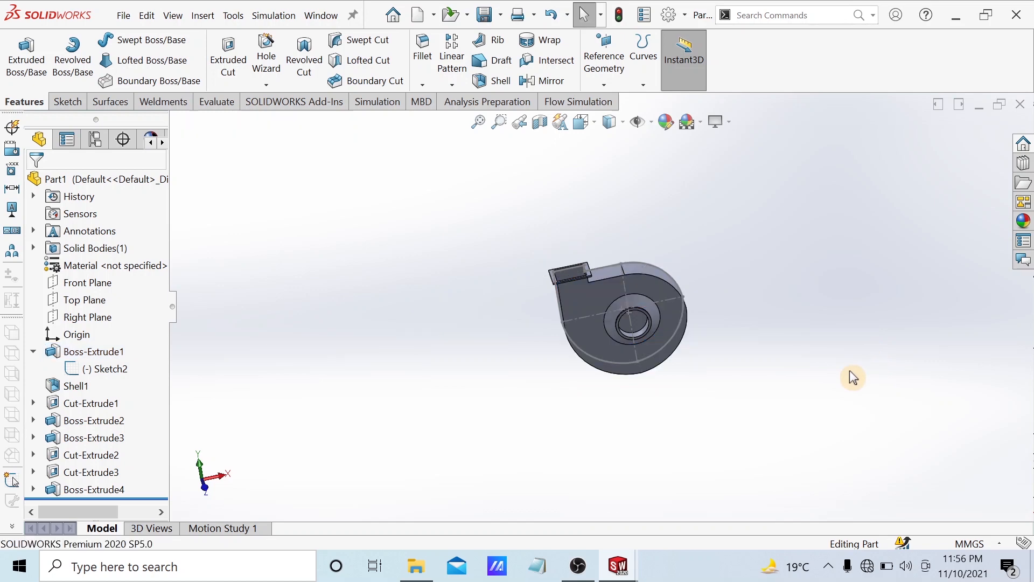
left_click(641, 288)
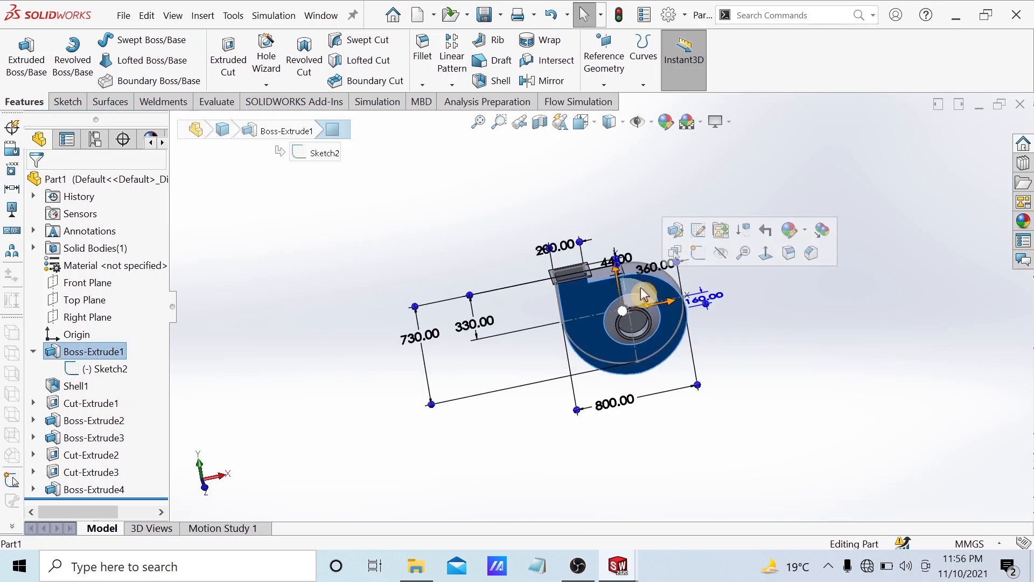
left_click(702, 257)
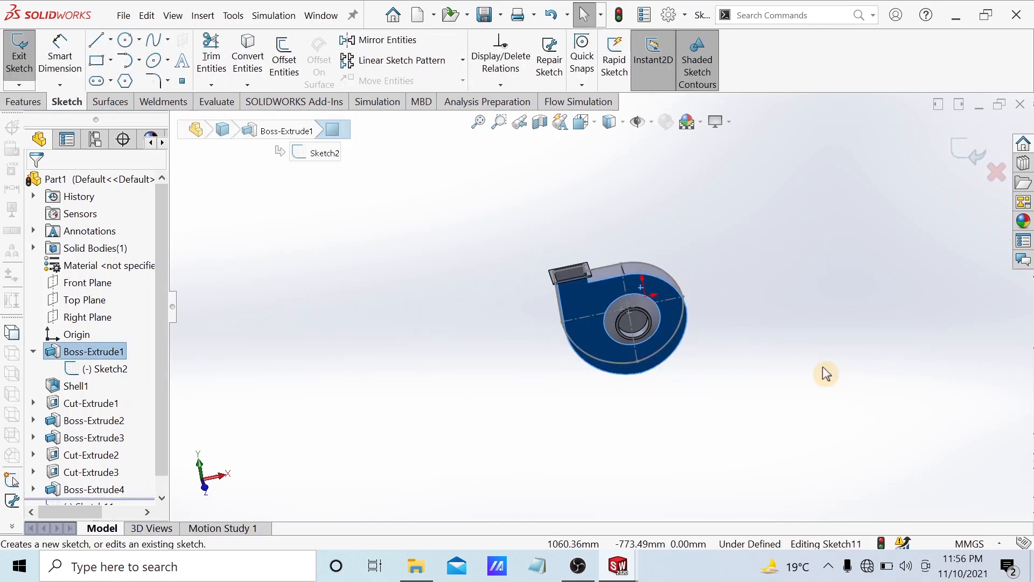
key("space")
left_click(454, 404)
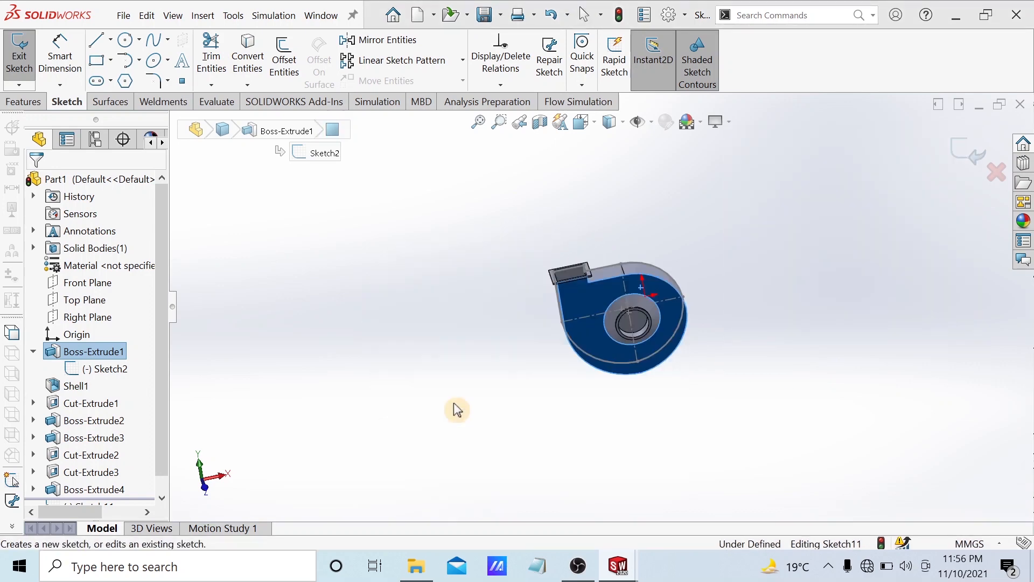
Step: Switch to the centrifugal fan drawing and examine the sizes and spacing of the four square plates around the inlet
left_click(578, 565)
left_click(620, 566)
mouse_move(625, 570)
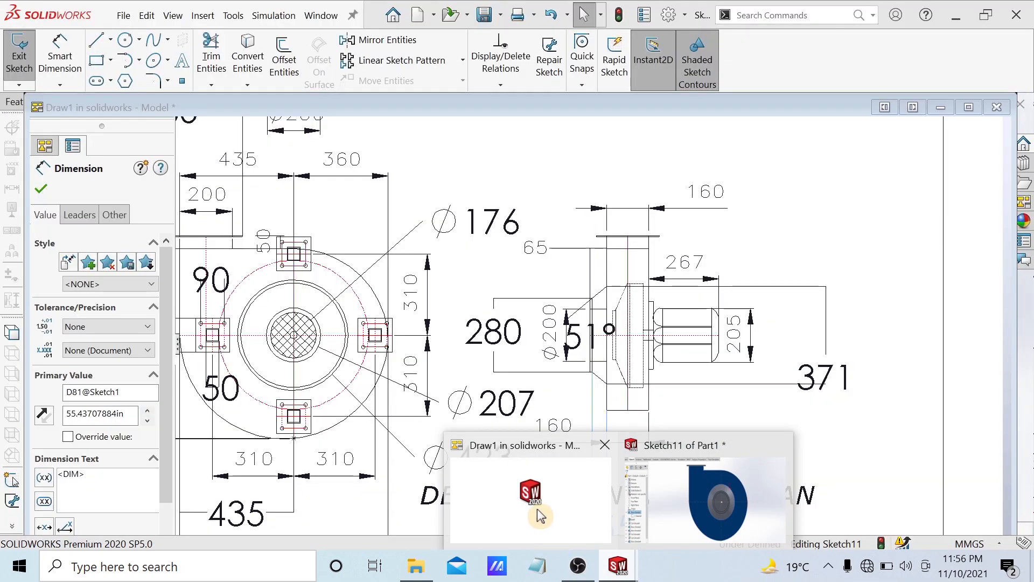
left_click(538, 516)
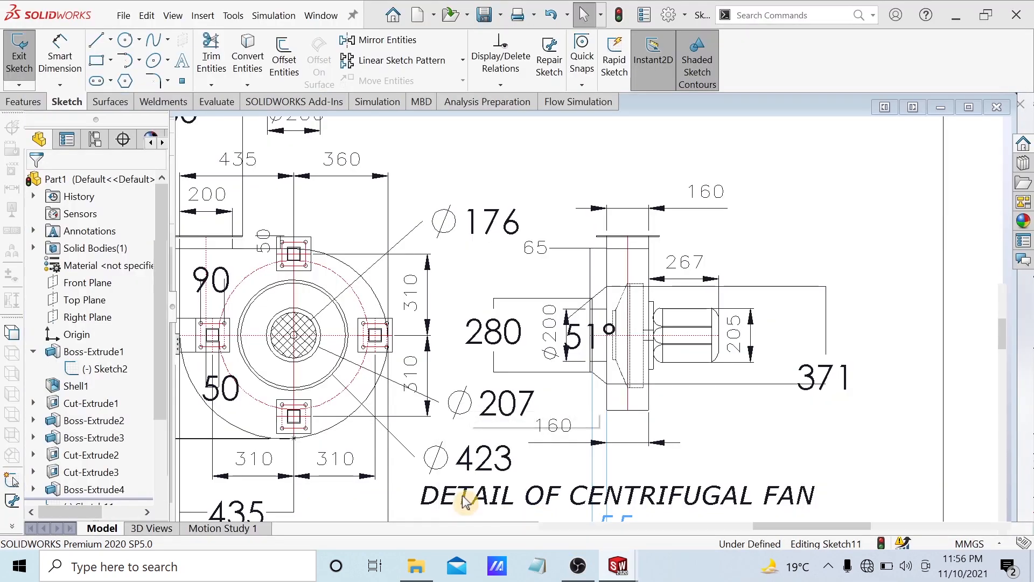
scroll(232, 295, "down", 1)
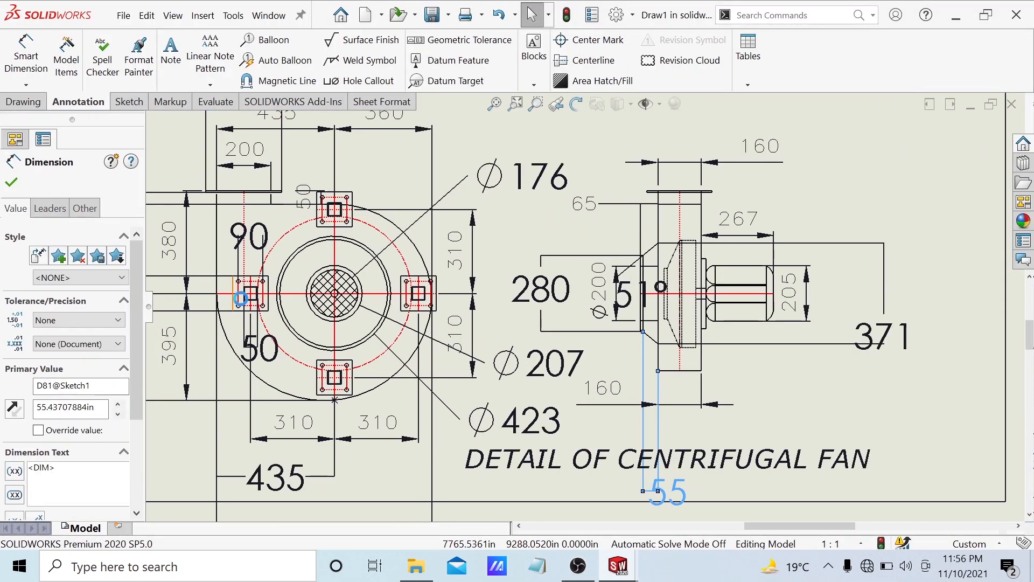
scroll(239, 301, "up", 3)
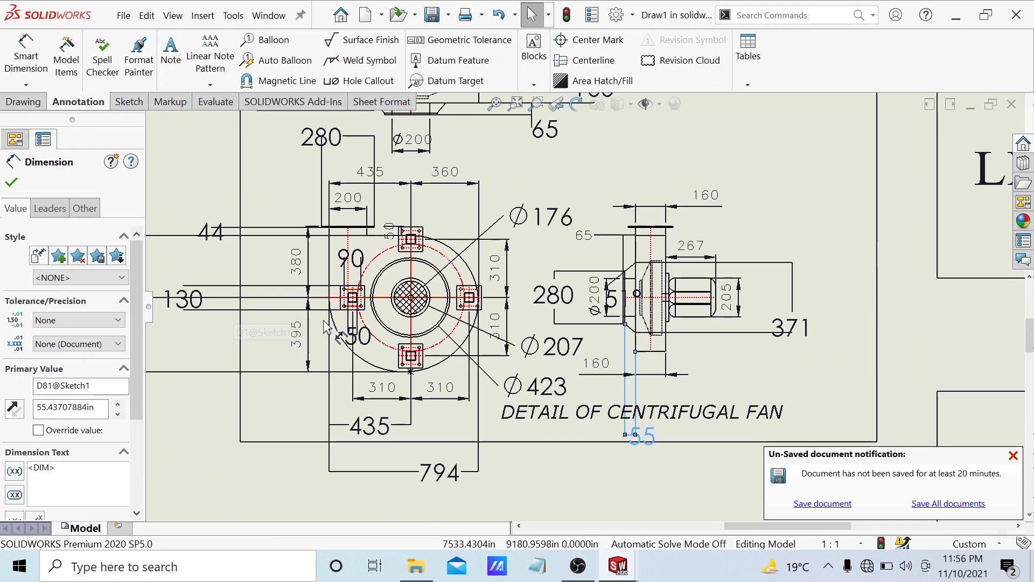
scroll(330, 325, "down", 3)
scroll(330, 324, "down", 1)
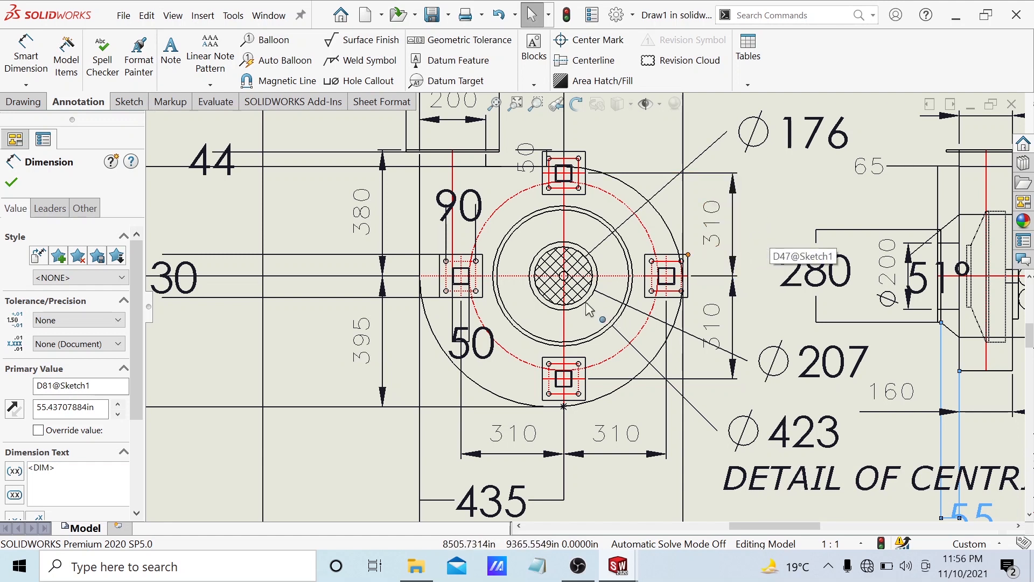
scroll(468, 318, "up", 1)
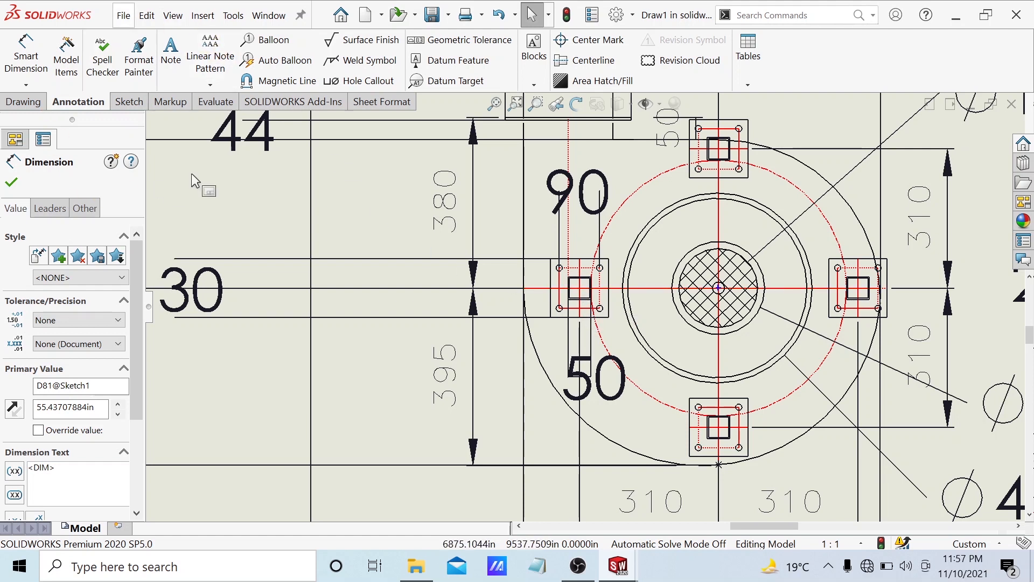
Step: Dimension the horizontal distance from the left square plate's vertical centreline to the fan's vertical centreline in the drawing
left_click(195, 194)
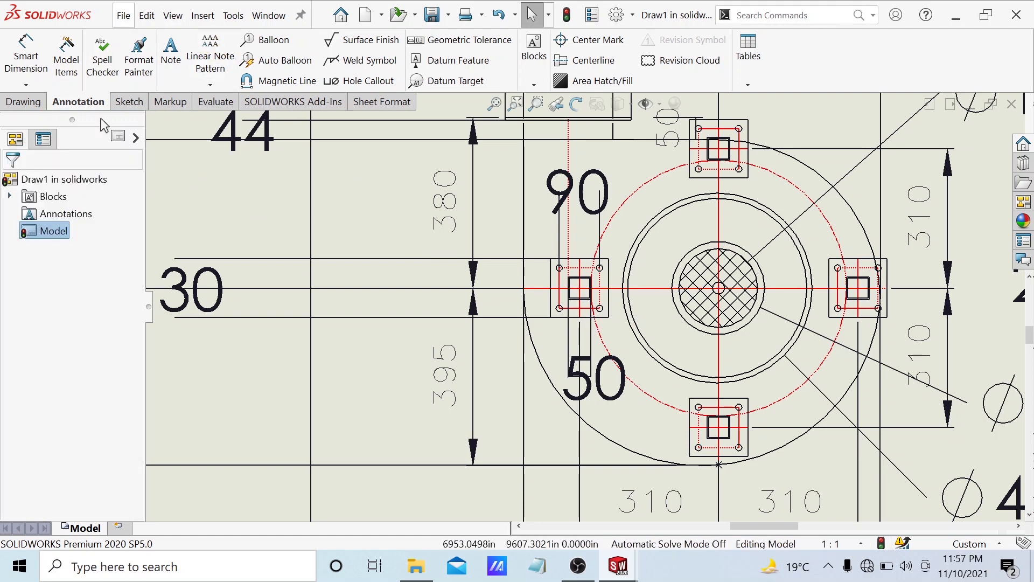
left_click(25, 57)
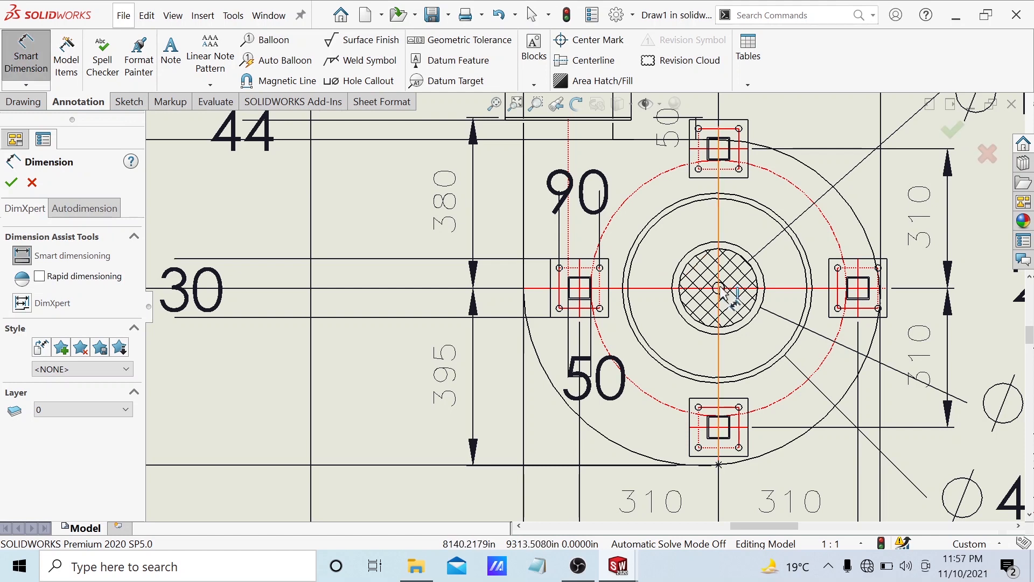
scroll(719, 289, "down", 3)
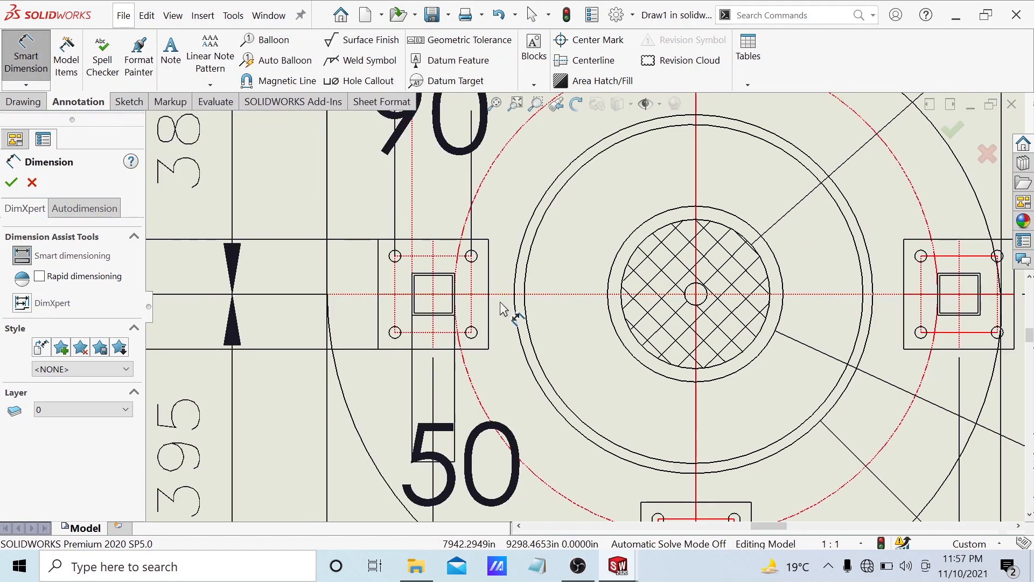
left_click(434, 298)
left_click(526, 249)
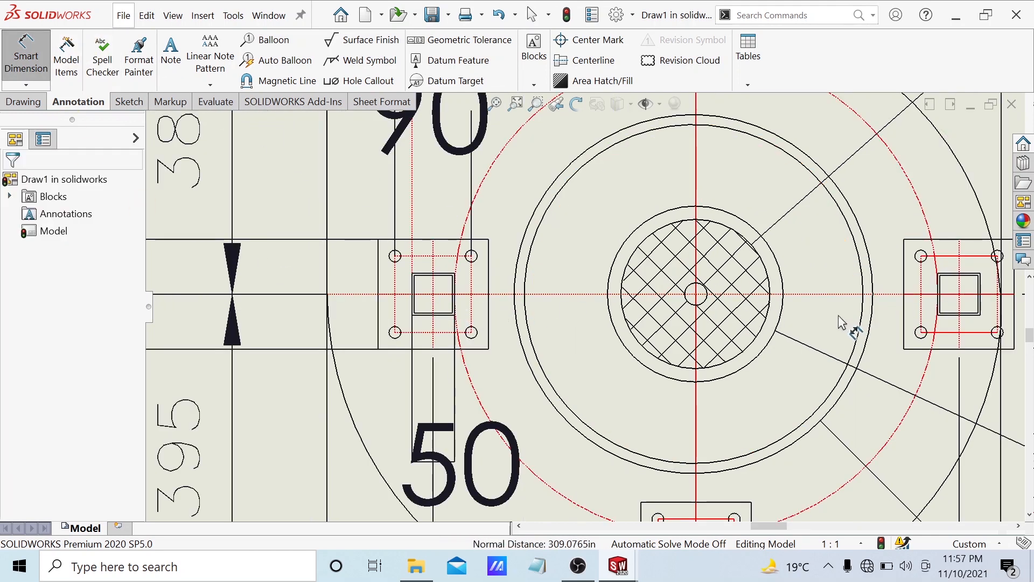
left_click(435, 267)
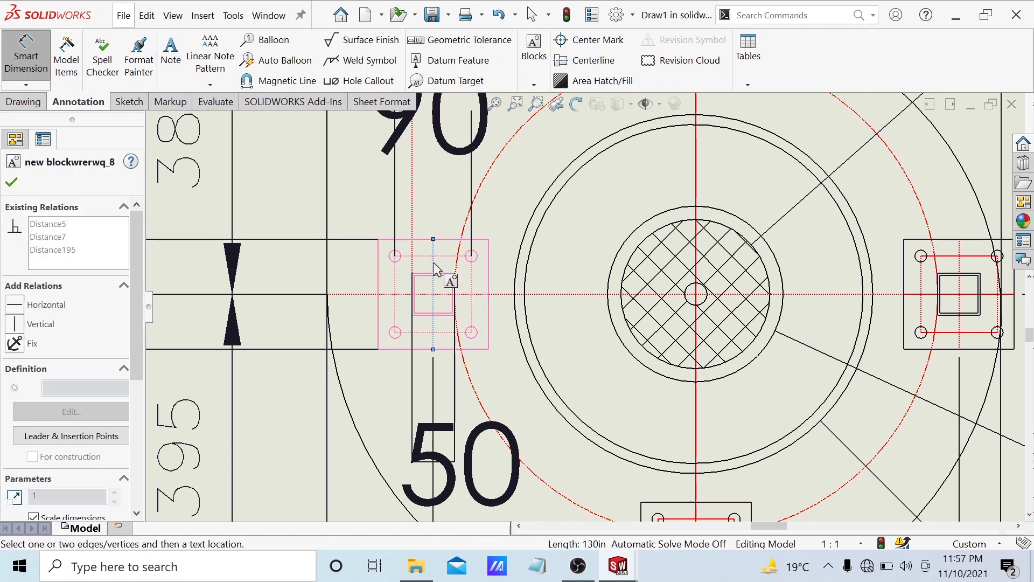
left_click(696, 250)
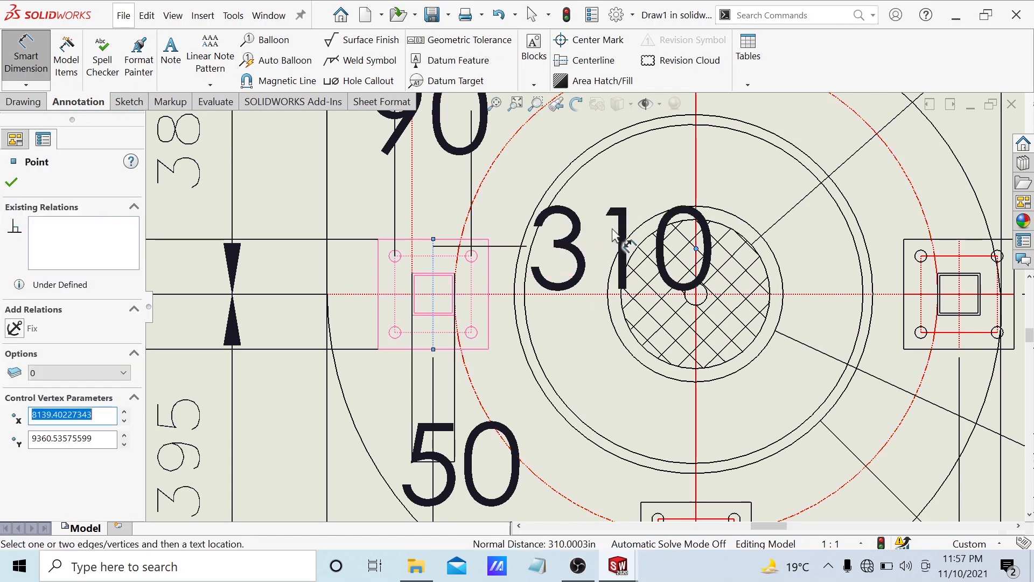
left_click(564, 193)
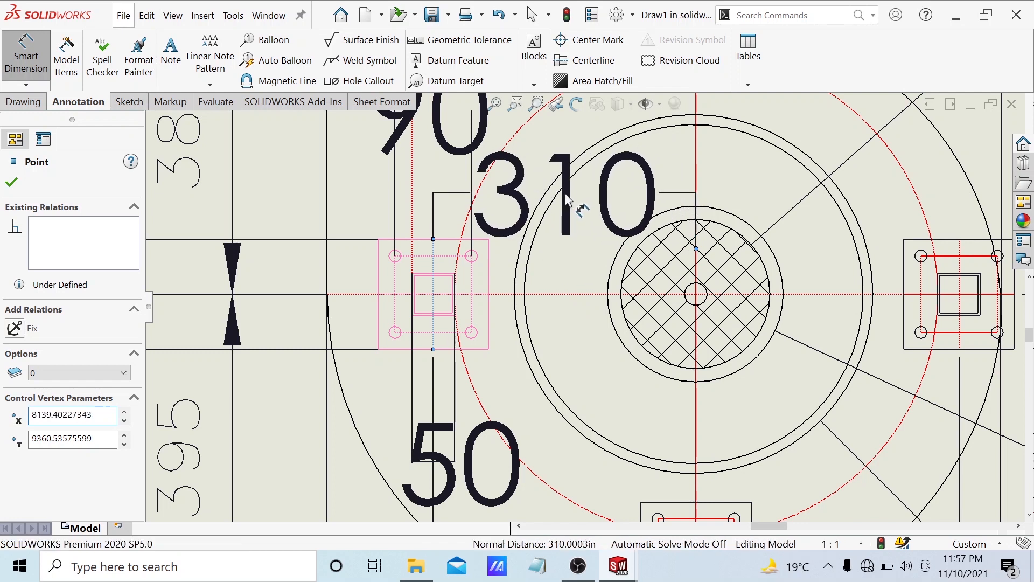
key("Escape")
scroll(584, 306, "up", 3)
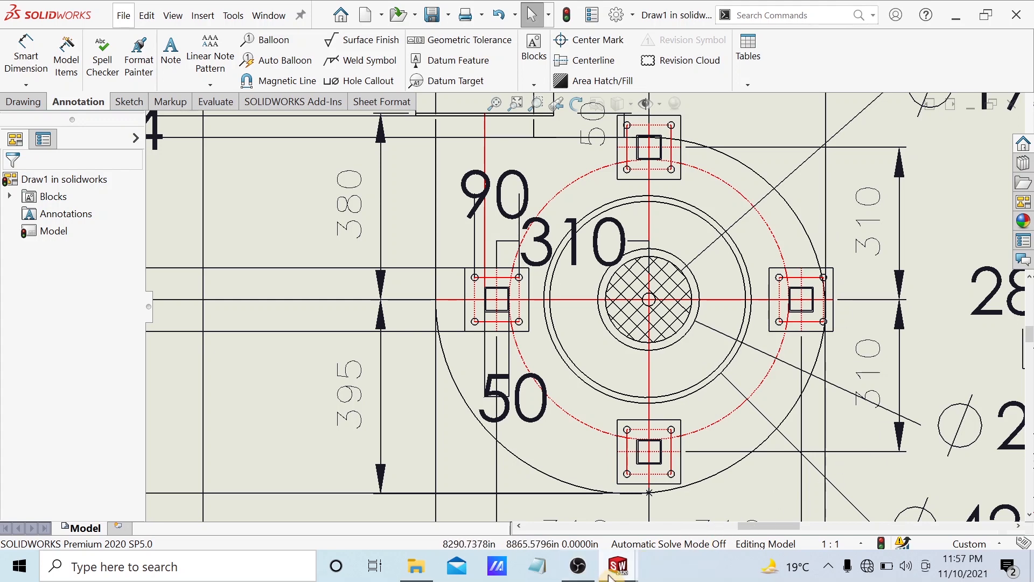
Step: Return to the part and draw a centre rectangle about 75 by 88 mm on the horizontal centreline between the casing's left edge and the inlet
left_click(681, 512)
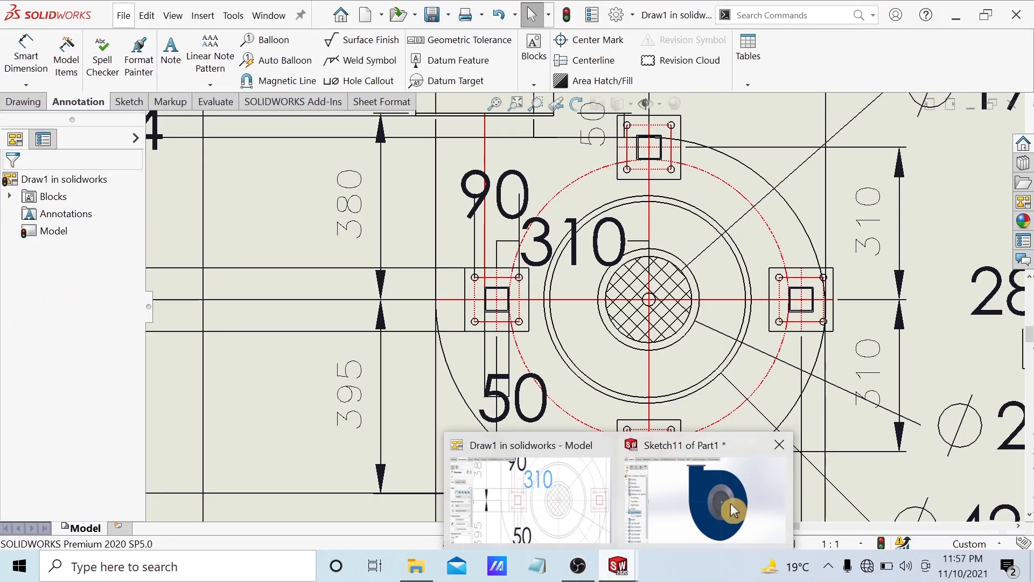
left_click(680, 507)
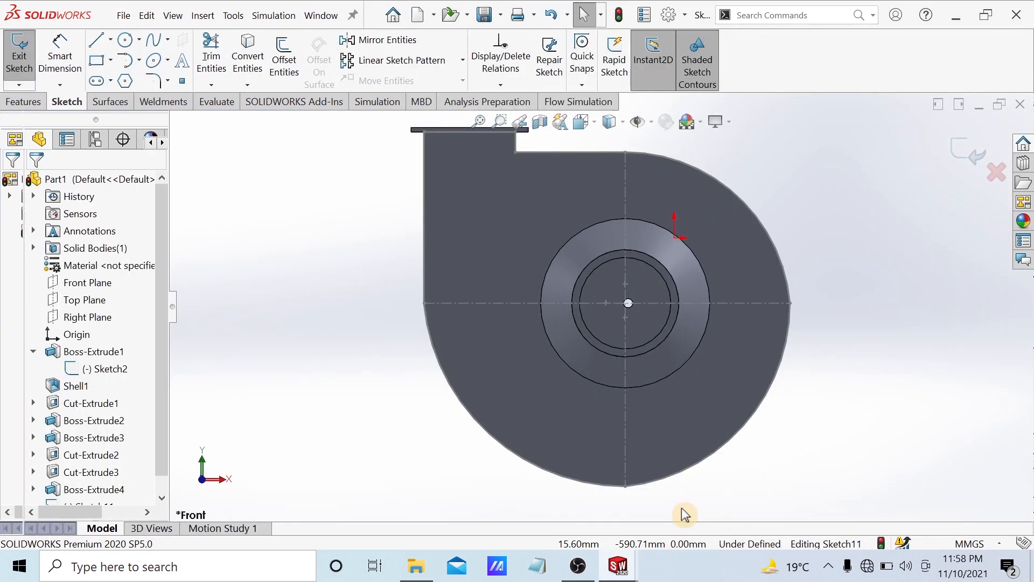
left_click(111, 60)
left_click(127, 101)
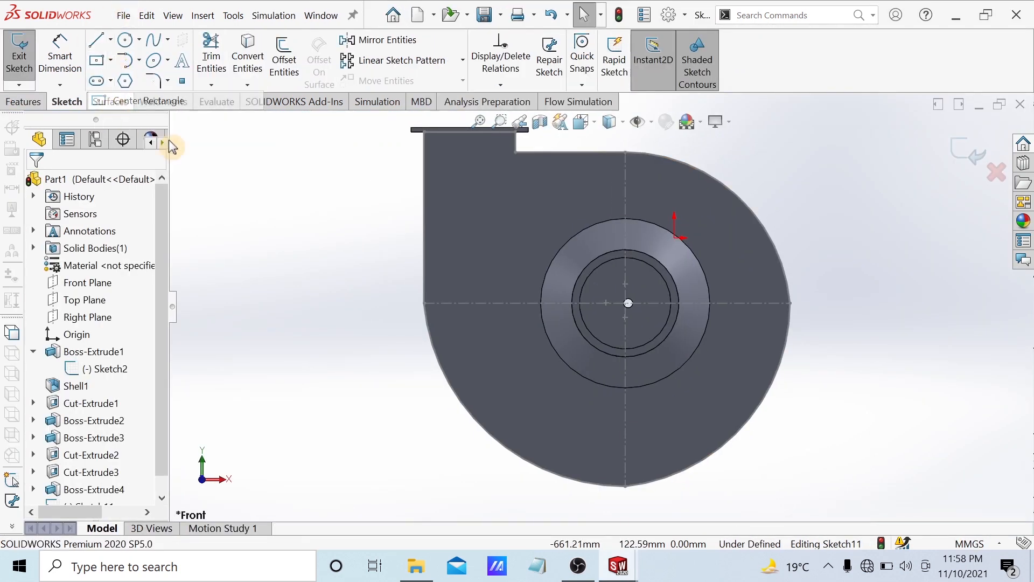
left_click(500, 303)
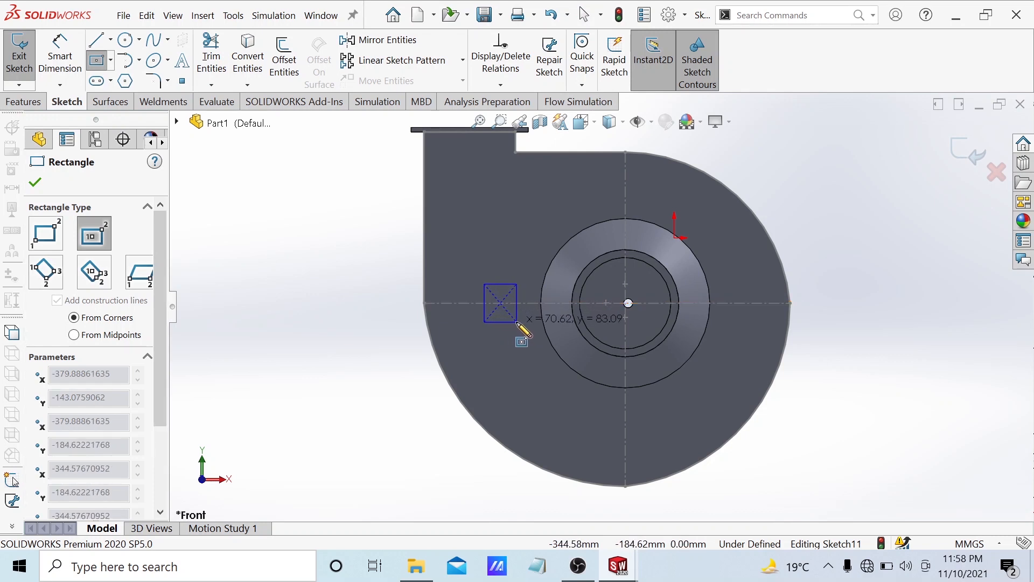
left_click(518, 322)
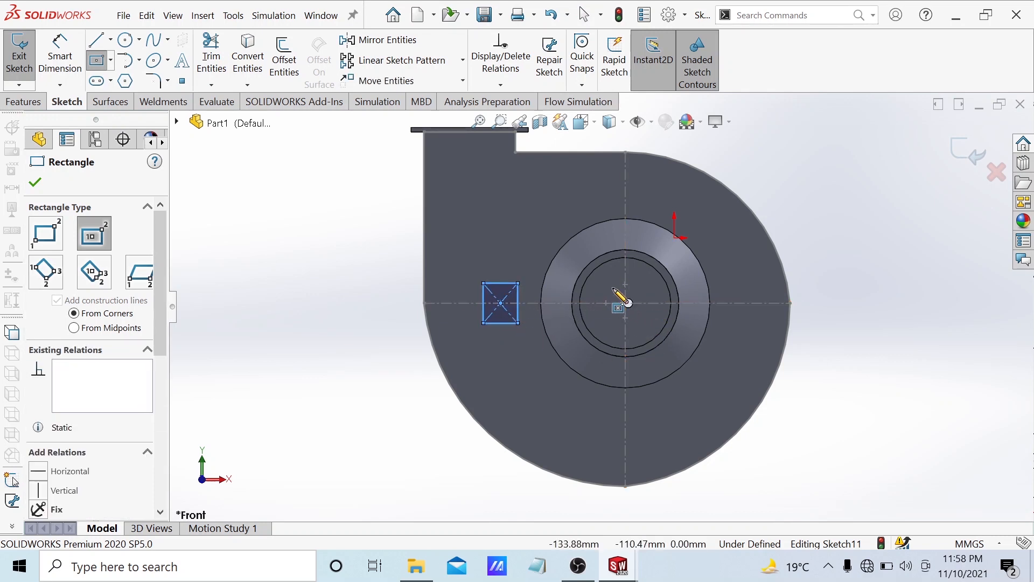
key("Escape")
Step: Dimension the horizontal distance from the rectangle's centre to the casing's vertical centreline as 310 mm
left_click(84, 75)
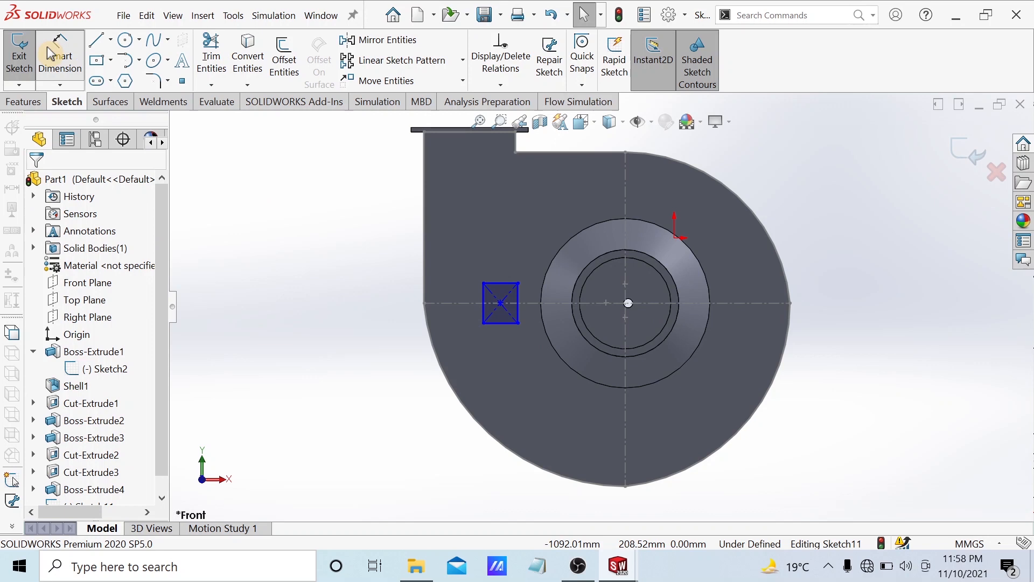
left_click(501, 303)
left_click(628, 302)
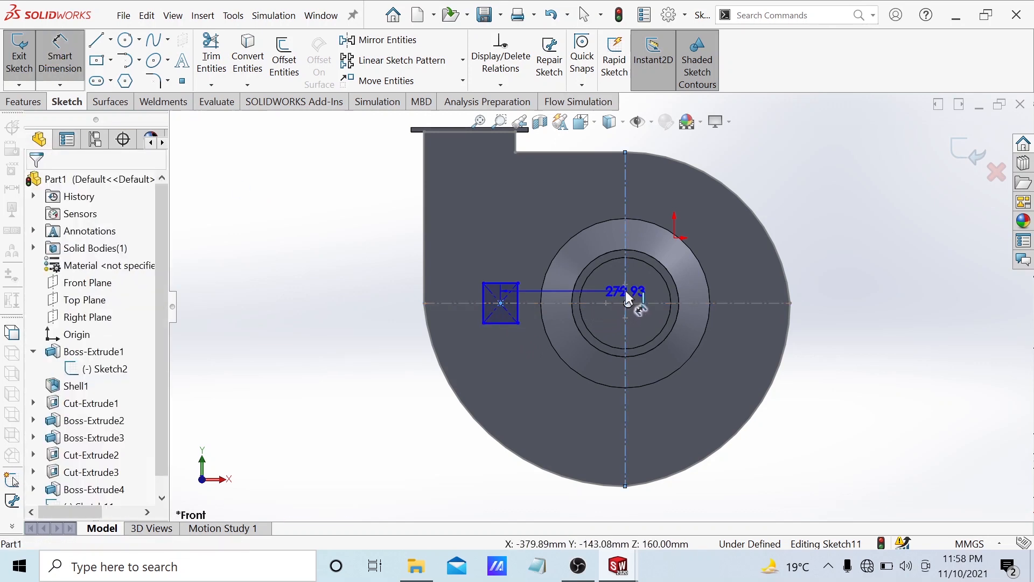
left_click(535, 198)
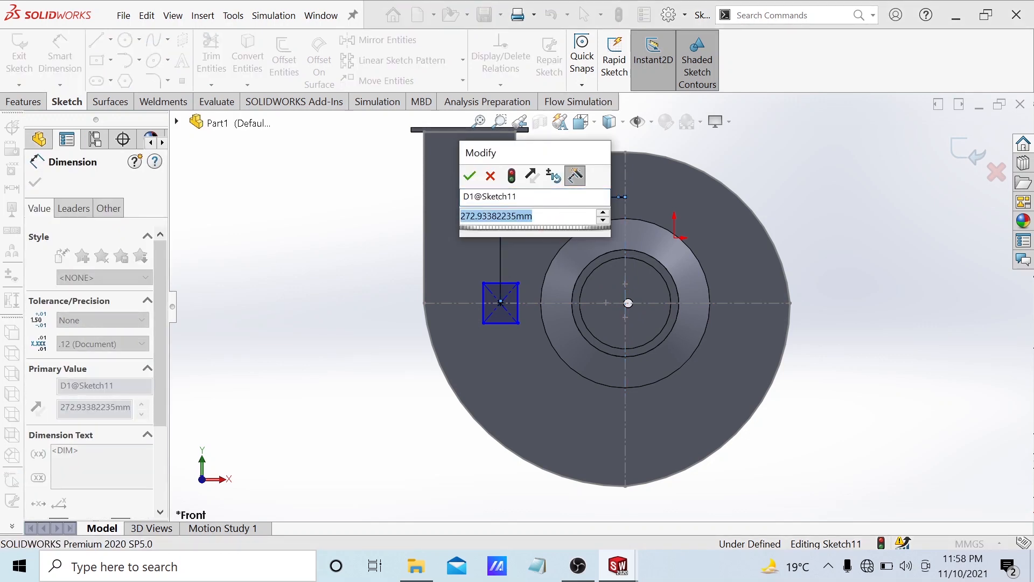
key("BackSpace")
type("310")
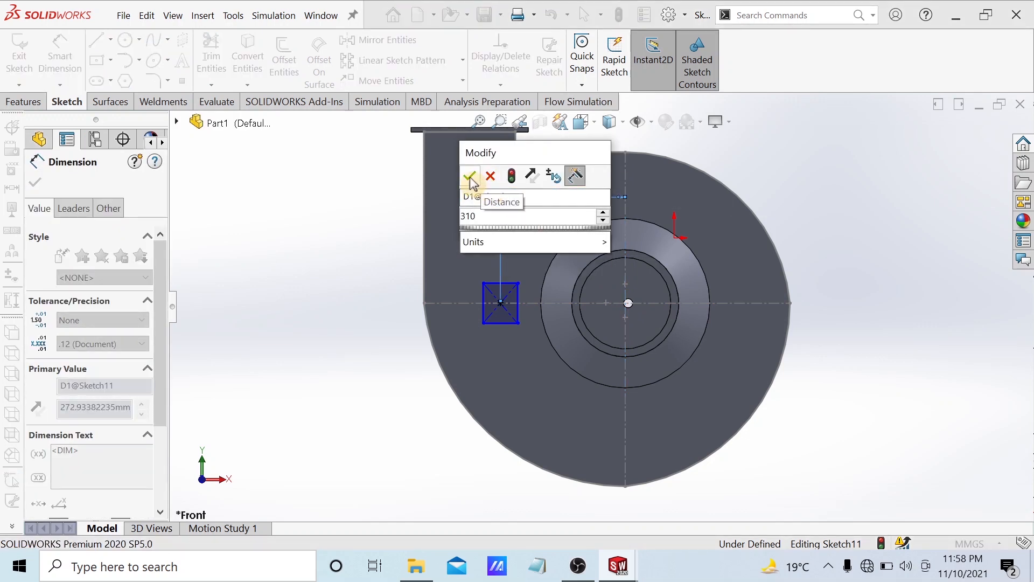
left_click(470, 178)
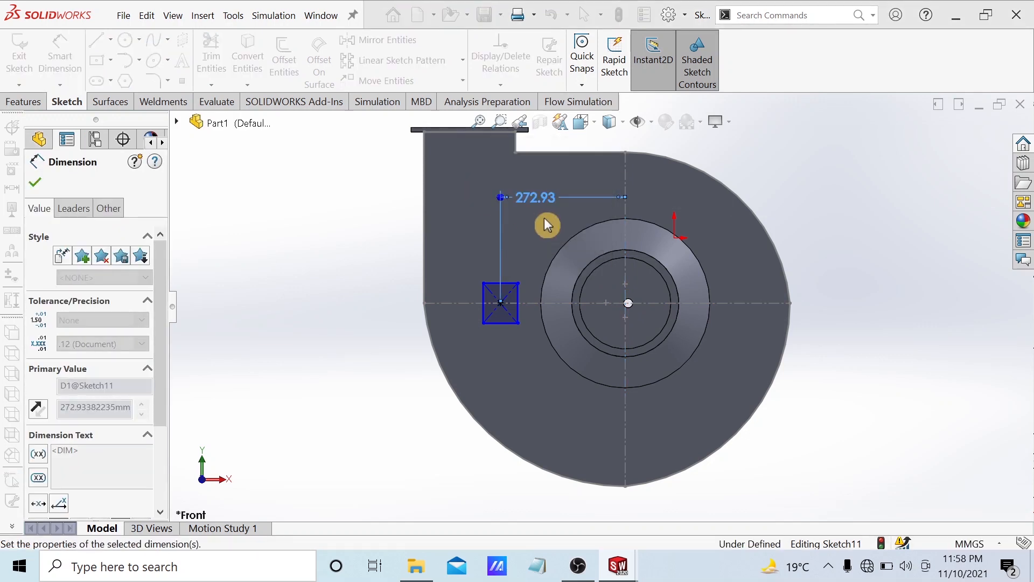
key("Escape")
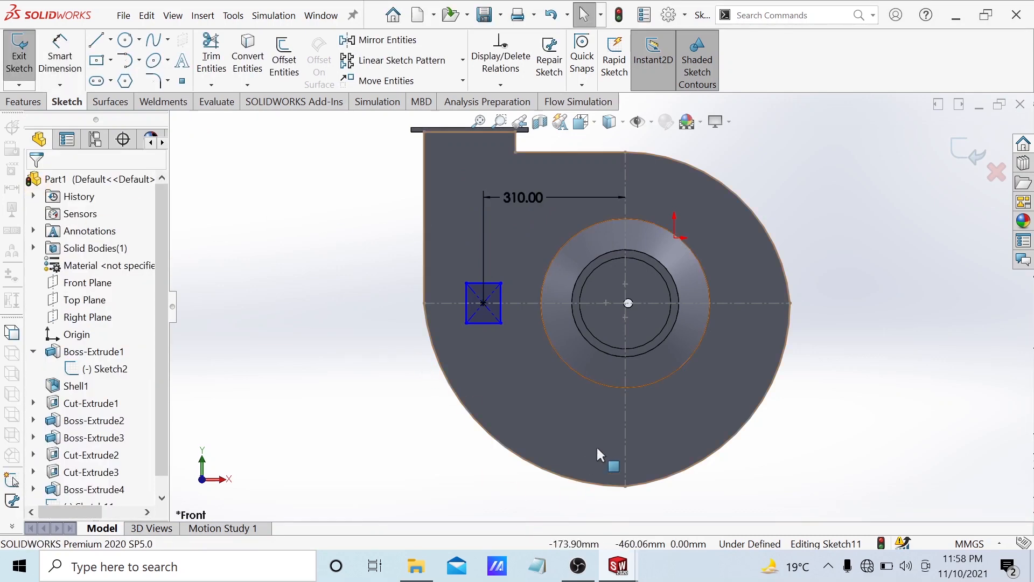
Step: Check the square's size in the fan drawing and set the rectangle's width to 50 mm in the part sketch
mouse_move(615, 572)
mouse_move(506, 489)
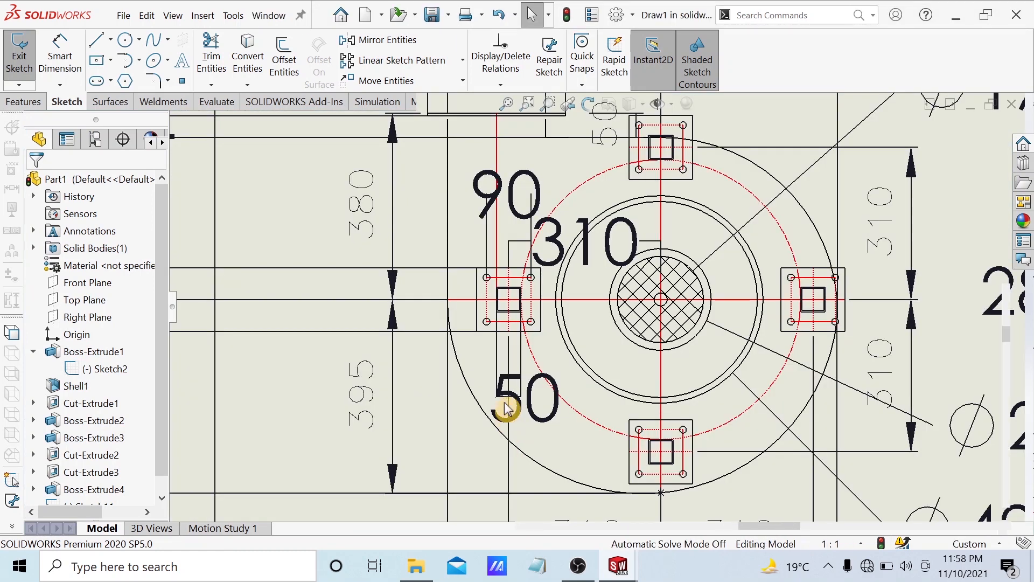
mouse_move(620, 571)
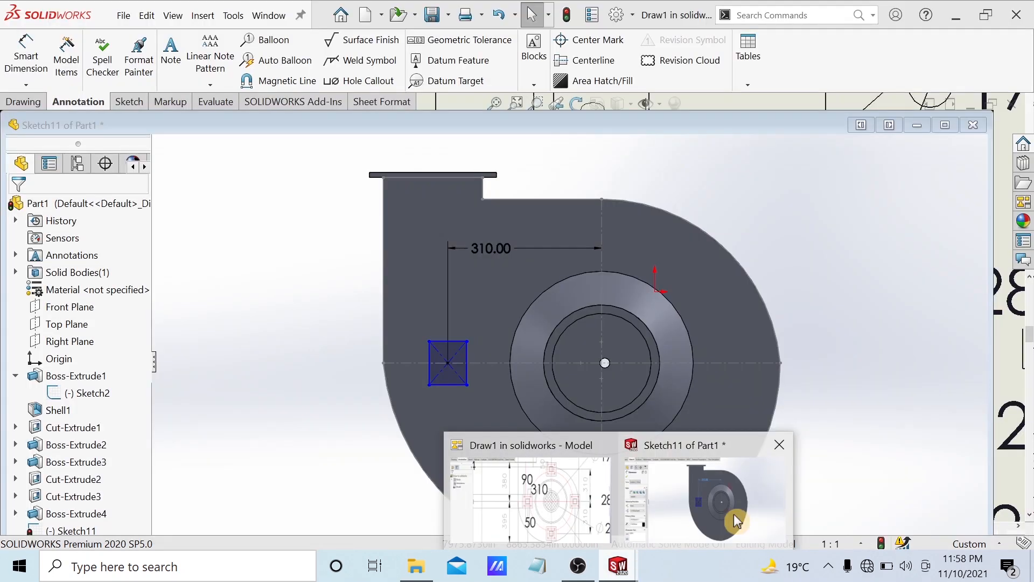
left_click(734, 514)
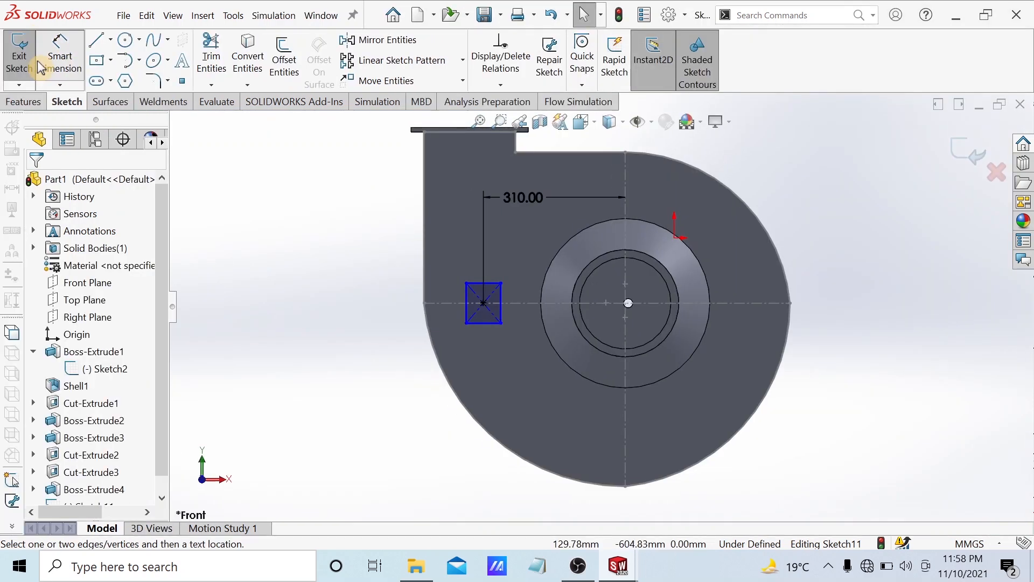
left_click(39, 67)
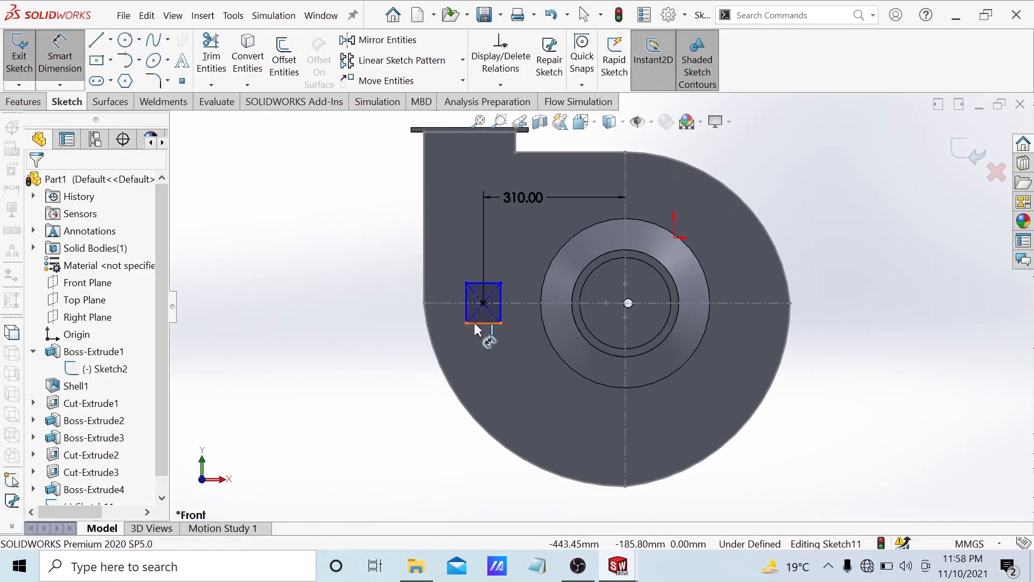
left_click(479, 323)
left_click(489, 364)
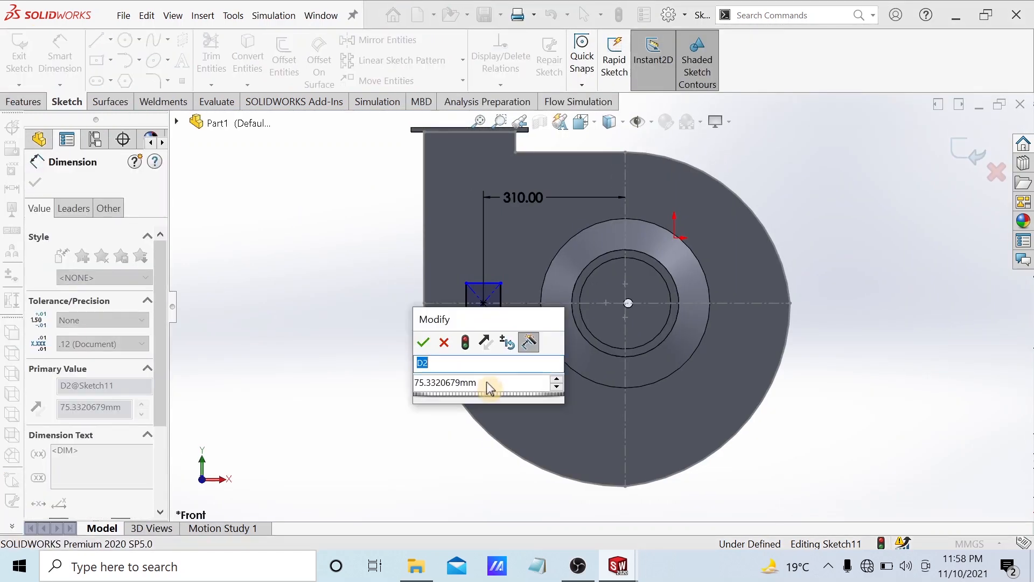
type("50")
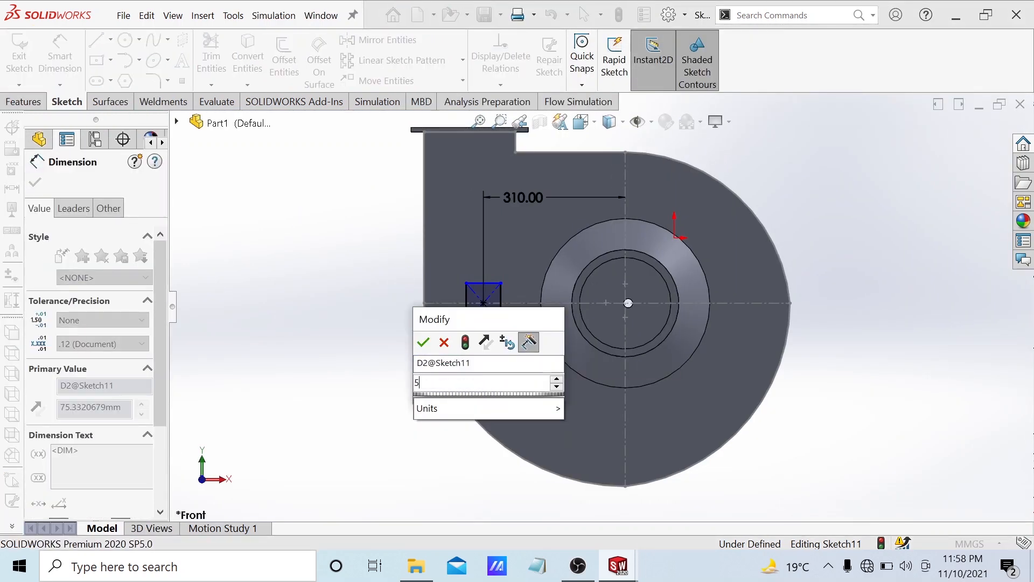
left_click(423, 342)
Step: Leave the casing profile sketch and reopen the sketch with the rectangle beside the inlet for editing
left_click(435, 299)
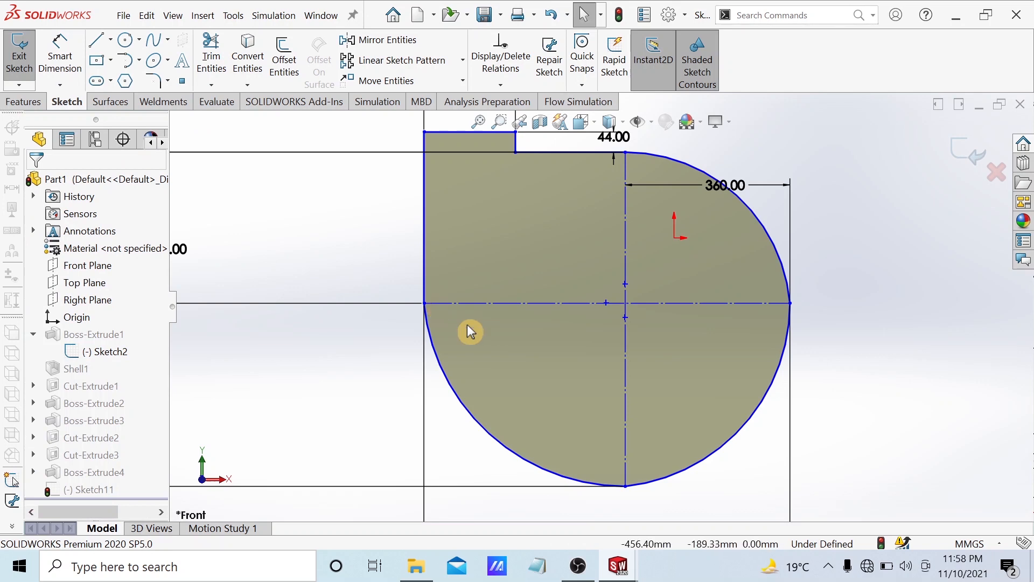
key("ctrl+b")
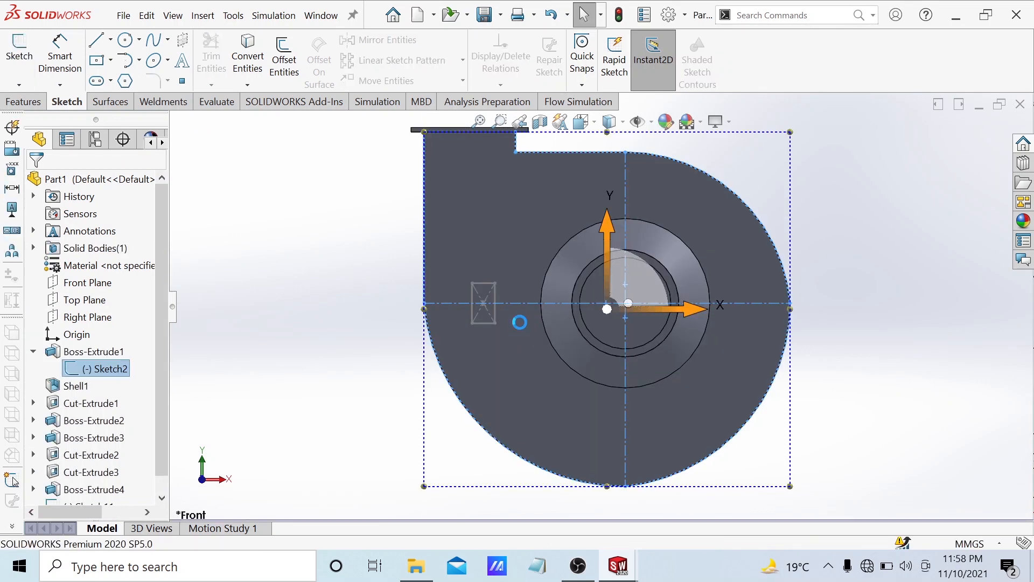
scroll(79, 416, "down", 1)
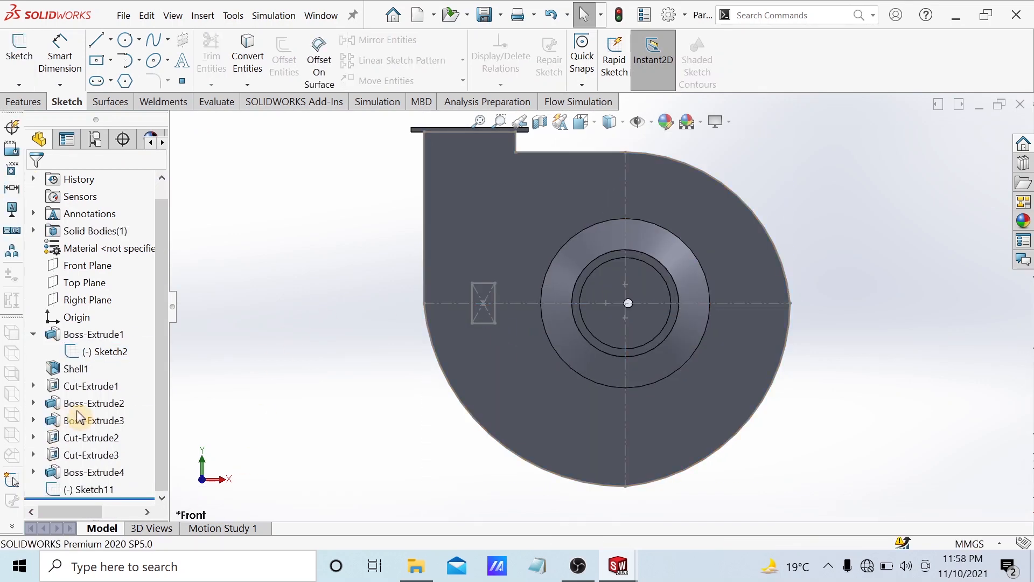
left_click(88, 490)
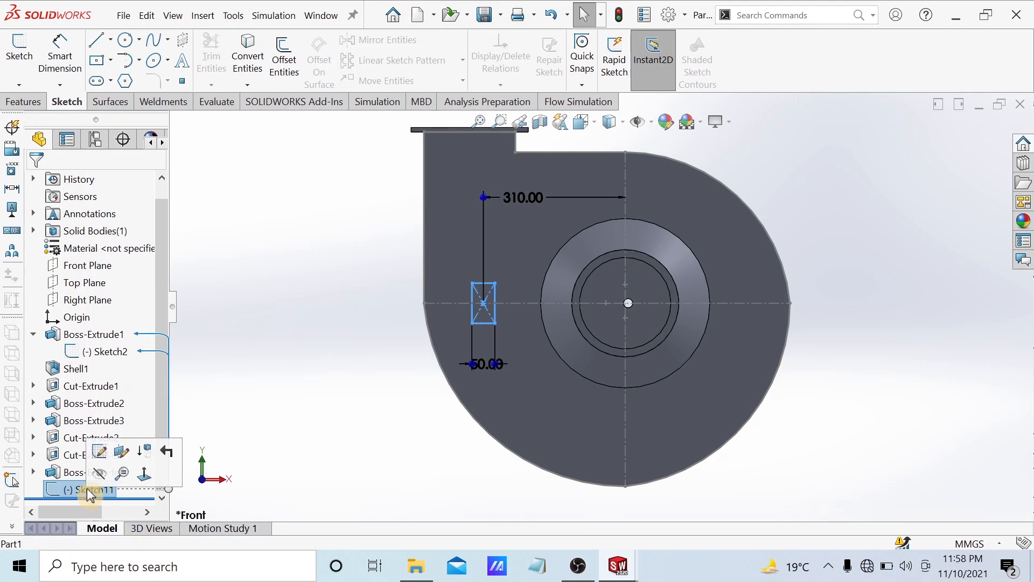
left_click(103, 457)
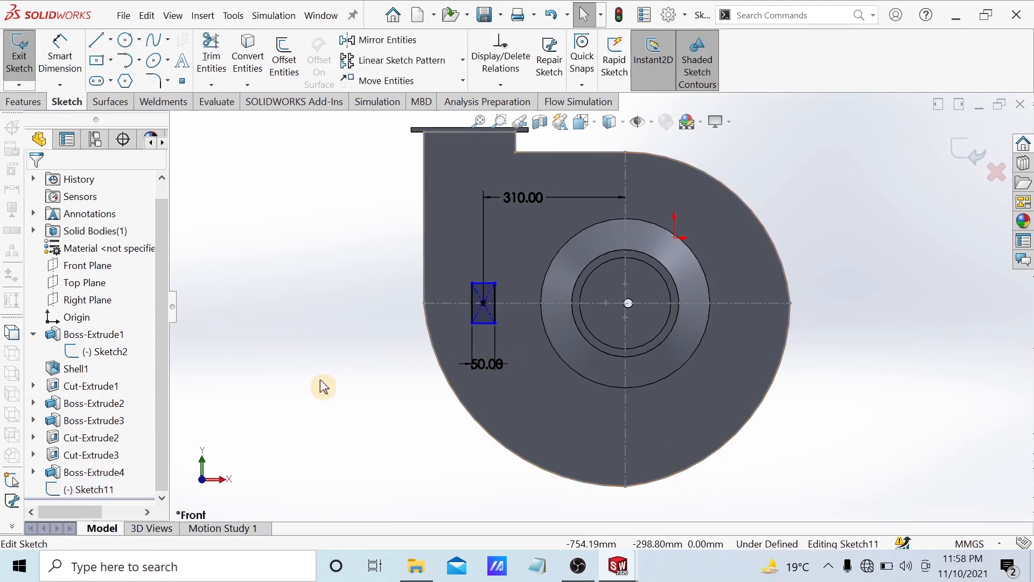
Step: Dimension the rectangle's vertical side as 50 mm to make it square, and close the dimension command
left_click(60, 55)
scroll(479, 302, "down", 5)
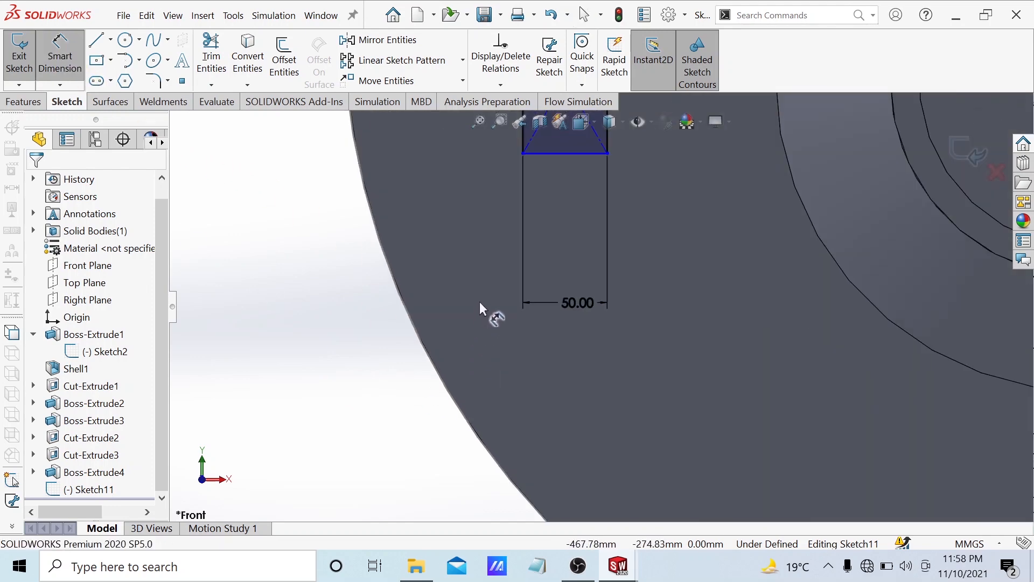
scroll(641, 151, "up", 5)
scroll(649, 113, "down", 7)
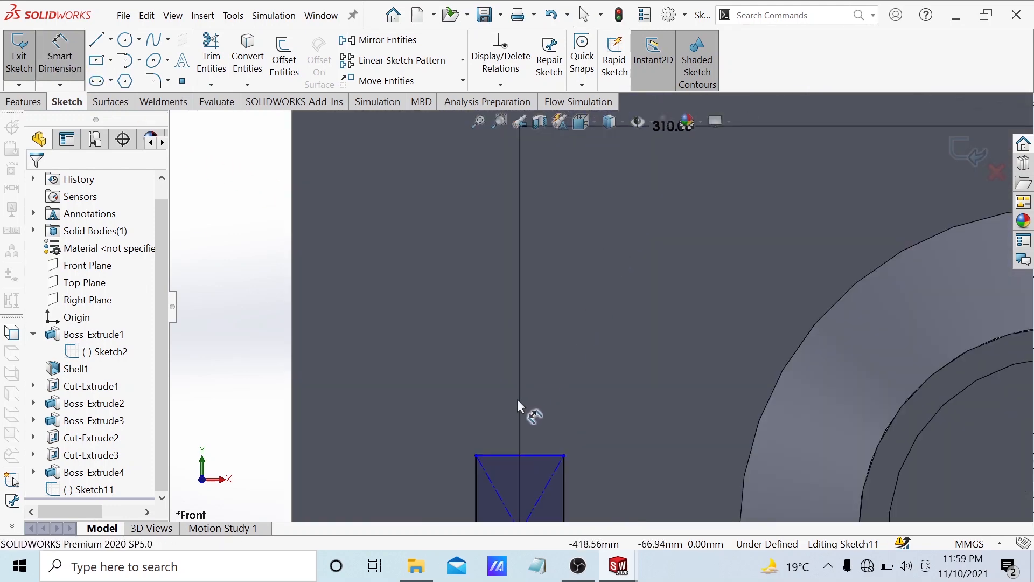
scroll(518, 399, "up", 3)
scroll(531, 416, "down", 3)
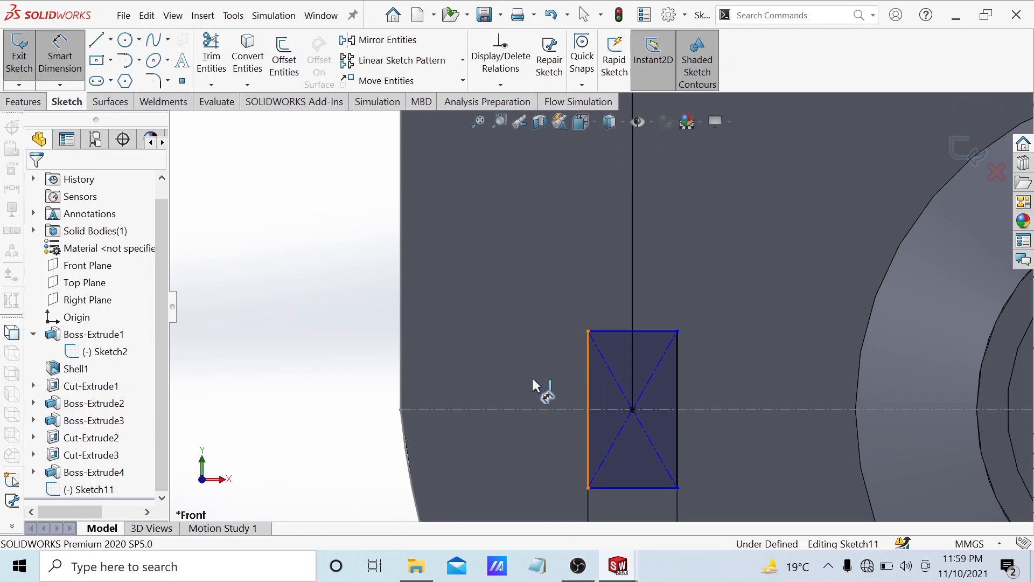
left_click(587, 382)
left_click(345, 410)
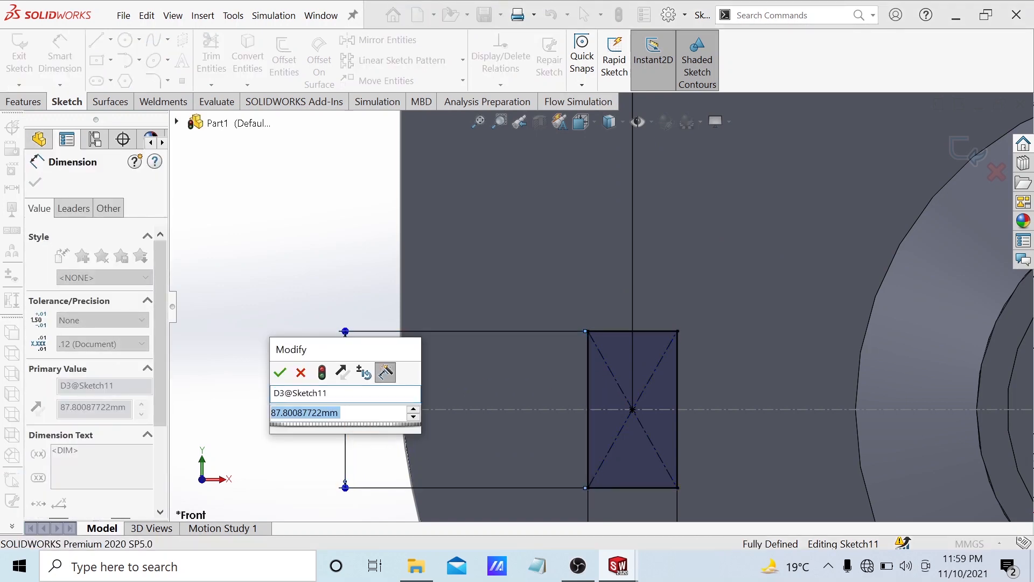
key("BackSpace")
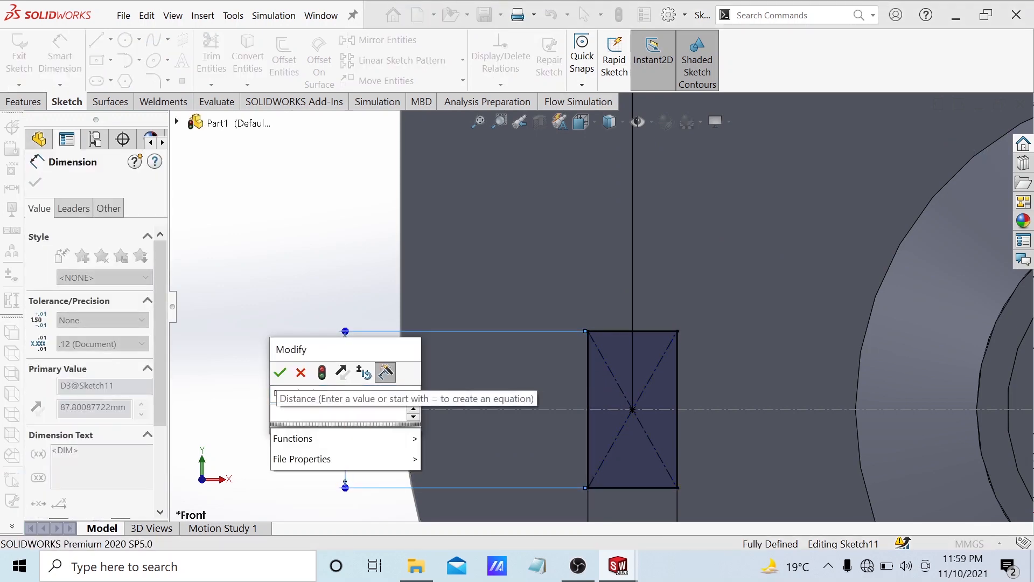
type("50")
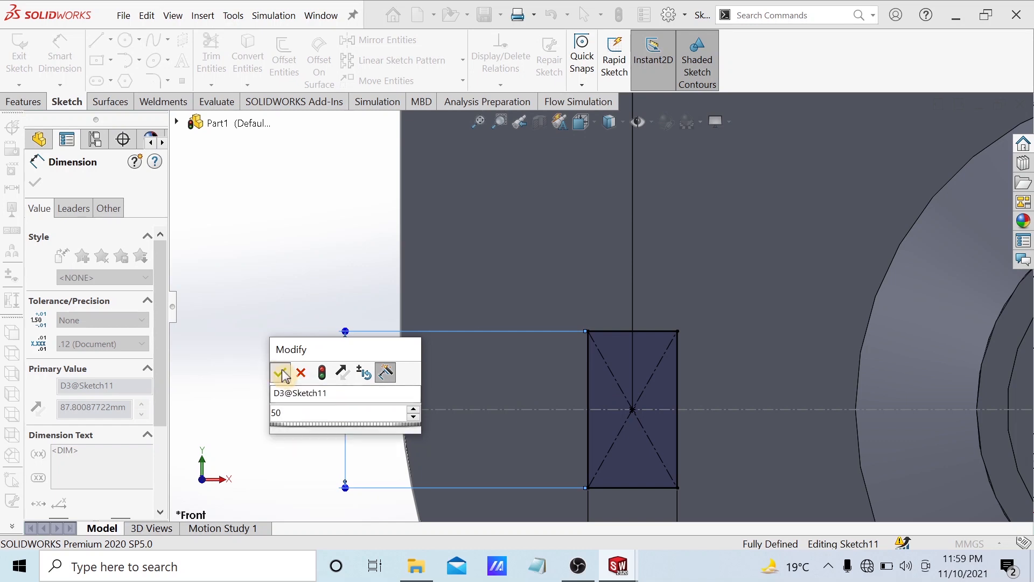
left_click(280, 372)
key("f")
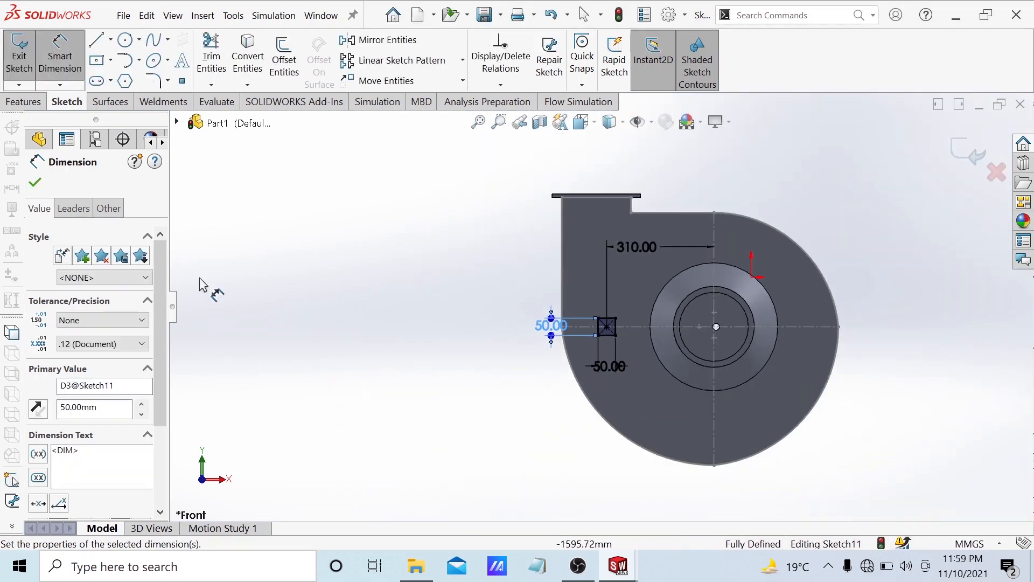
left_click(35, 185)
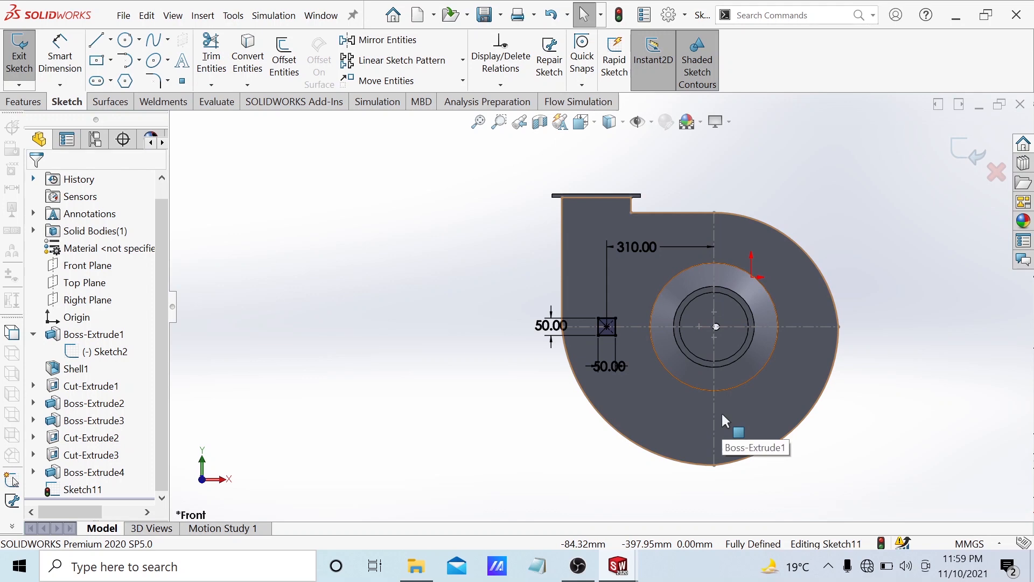
Step: Circular-pattern the 50 mm square around the inlet's circular edge with 4 equally spaced instances over 360 degrees
left_click(462, 61)
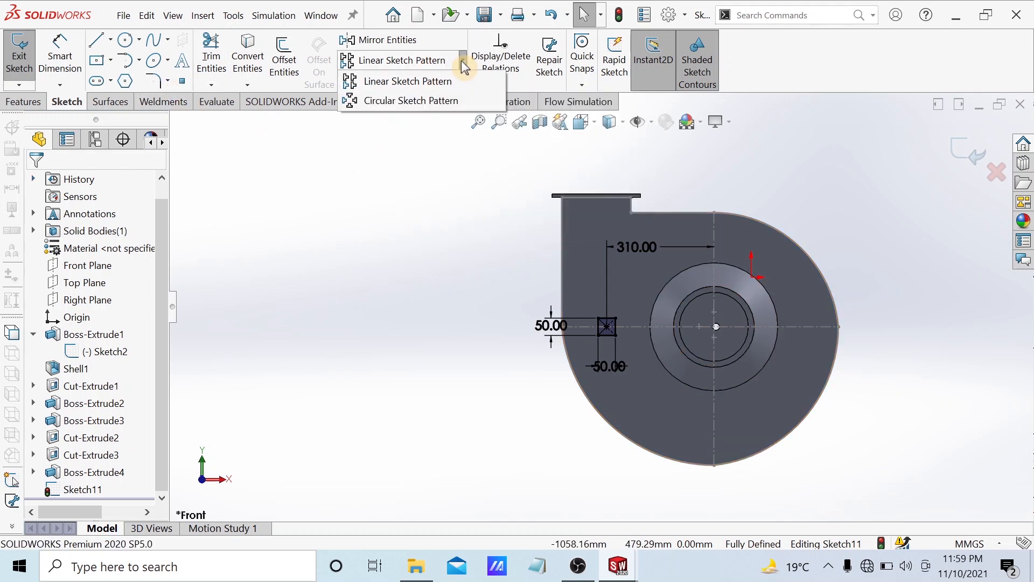
left_click(423, 106)
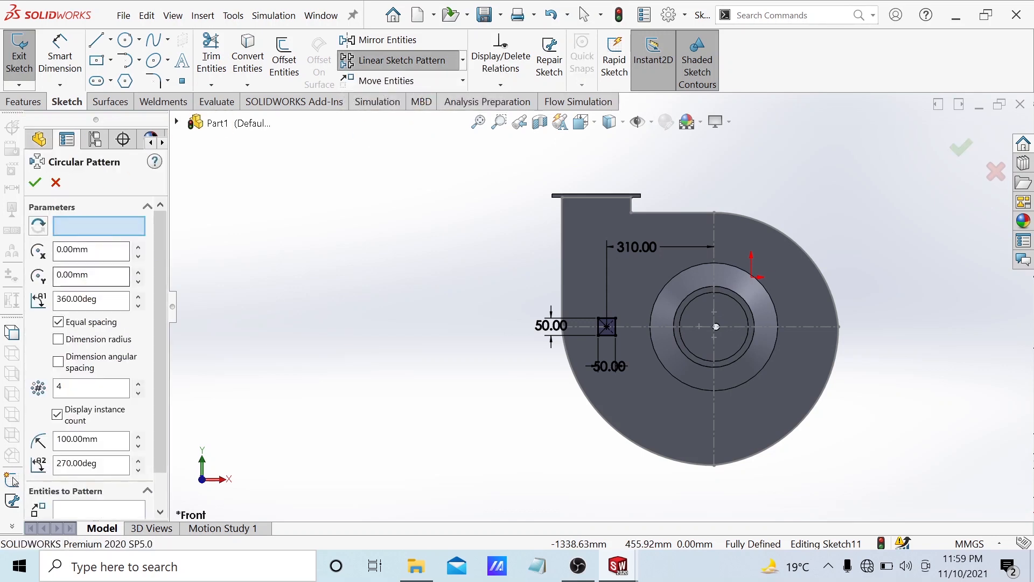
left_click(89, 231)
scroll(646, 366, "down", 3)
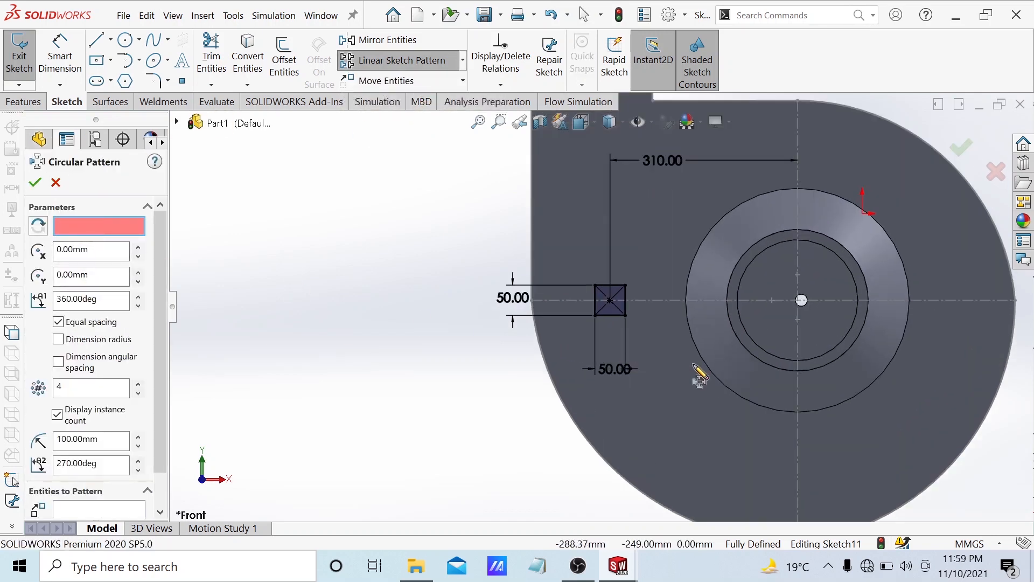
left_click(747, 349)
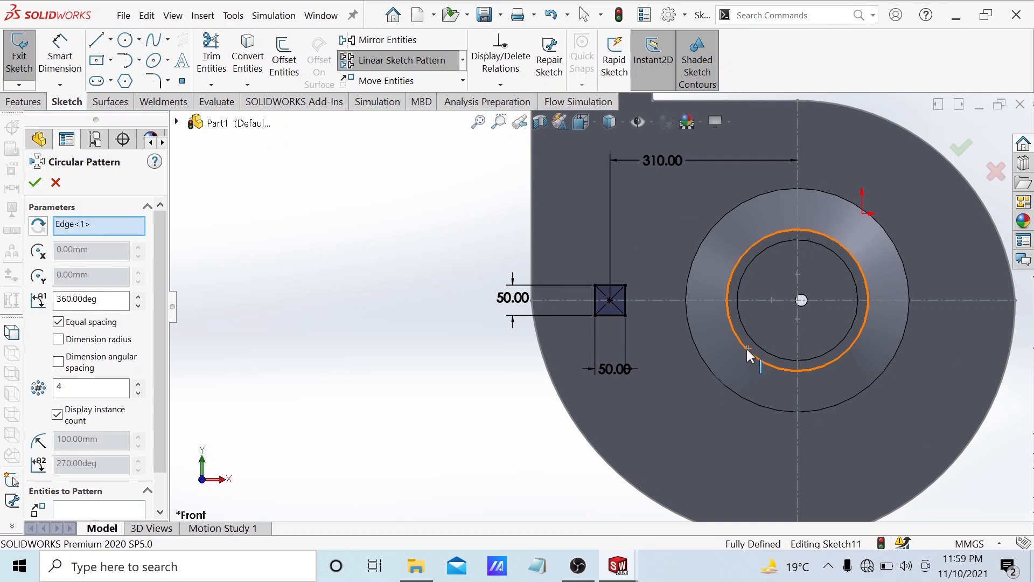
left_click(99, 477)
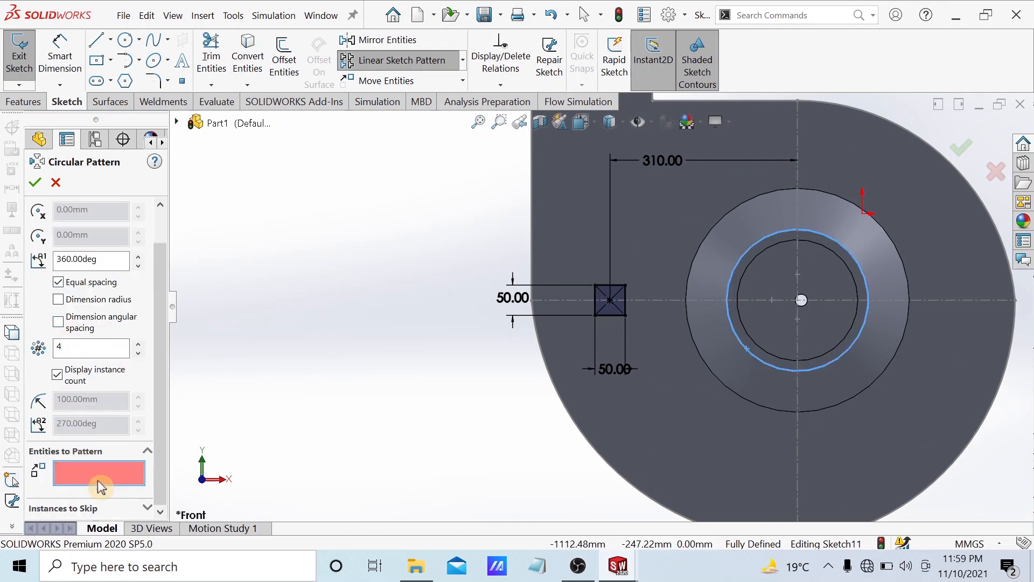
left_click(603, 311)
scroll(608, 311, "up", 1)
scroll(609, 309, "up", 1)
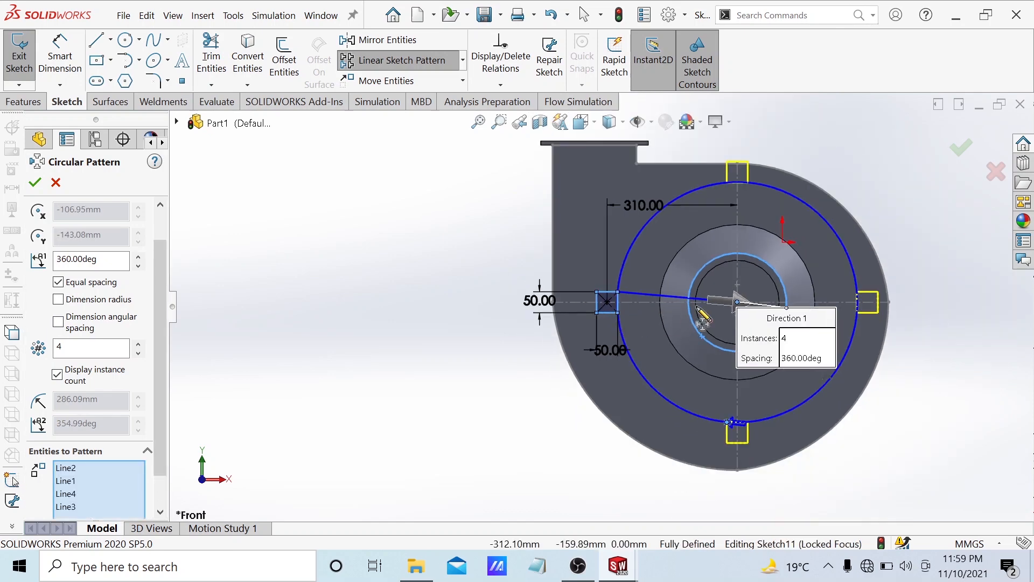
scroll(763, 212, "down", 2)
scroll(729, 189, "up", 1)
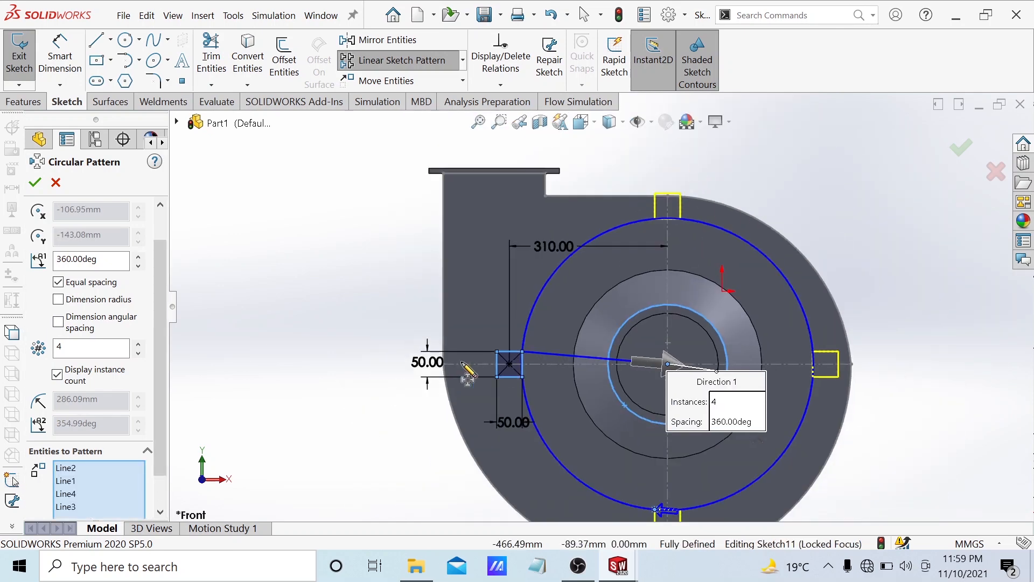
left_click(34, 183)
scroll(565, 338, "up", 2)
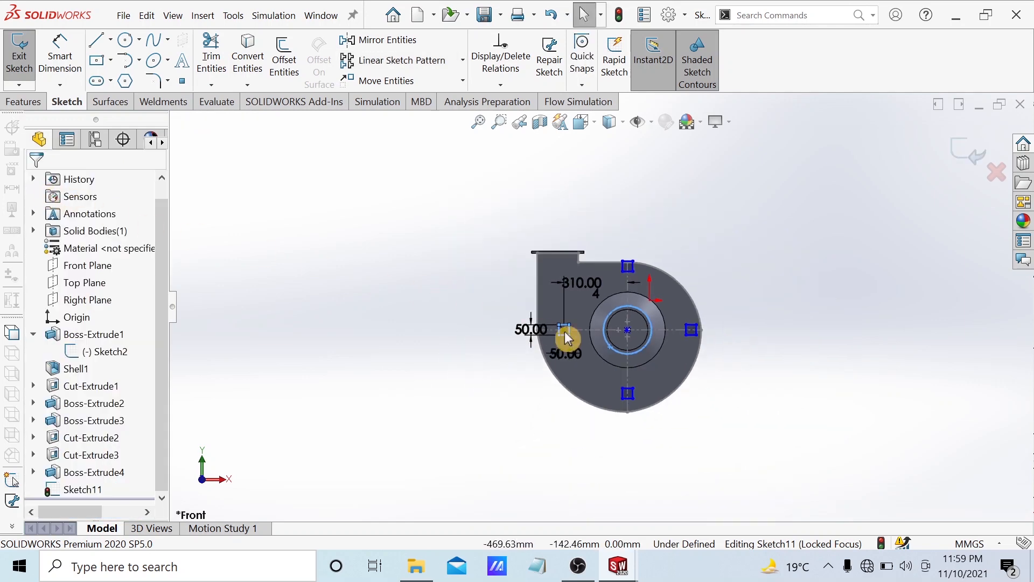
Step: Examine the four patterned squares on the casing face from angled views
mouse_move(566, 338)
middle_mouse_down()
mouse_move(524, 411)
mouse_move(565, 388)
mouse_move(622, 322)
middle_mouse_up()
middle_click_drag(581, 361, 570, 285)
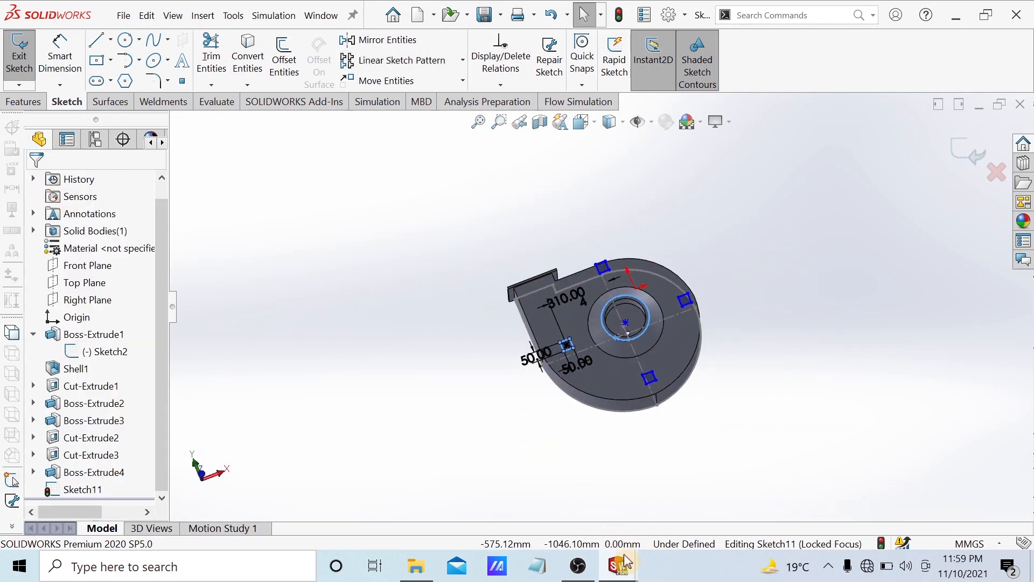
mouse_move(625, 566)
mouse_move(566, 521)
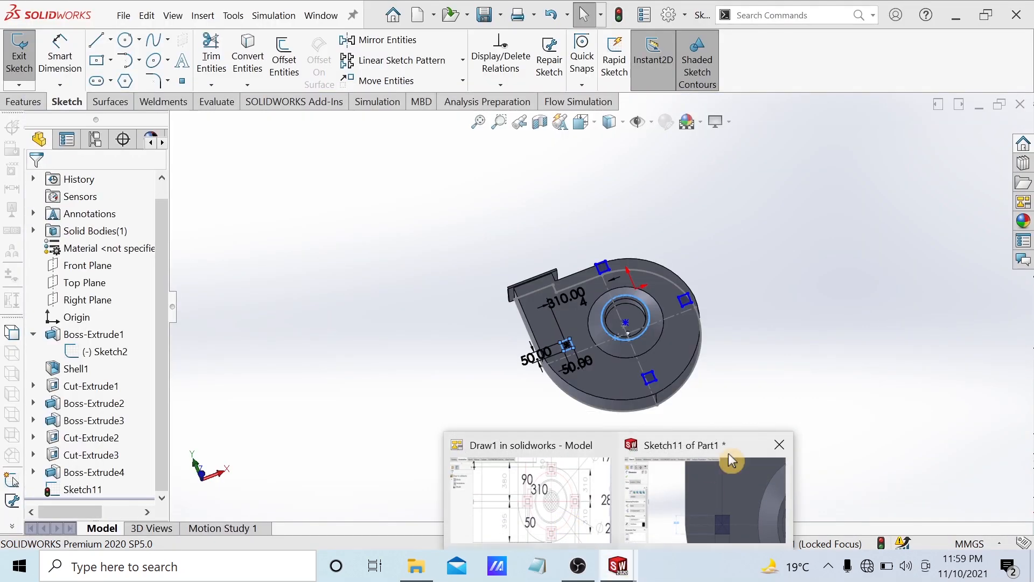
left_click(732, 461)
mouse_move(773, 397)
middle_mouse_down()
mouse_move(780, 406)
mouse_move(709, 422)
mouse_move(725, 489)
middle_mouse_up()
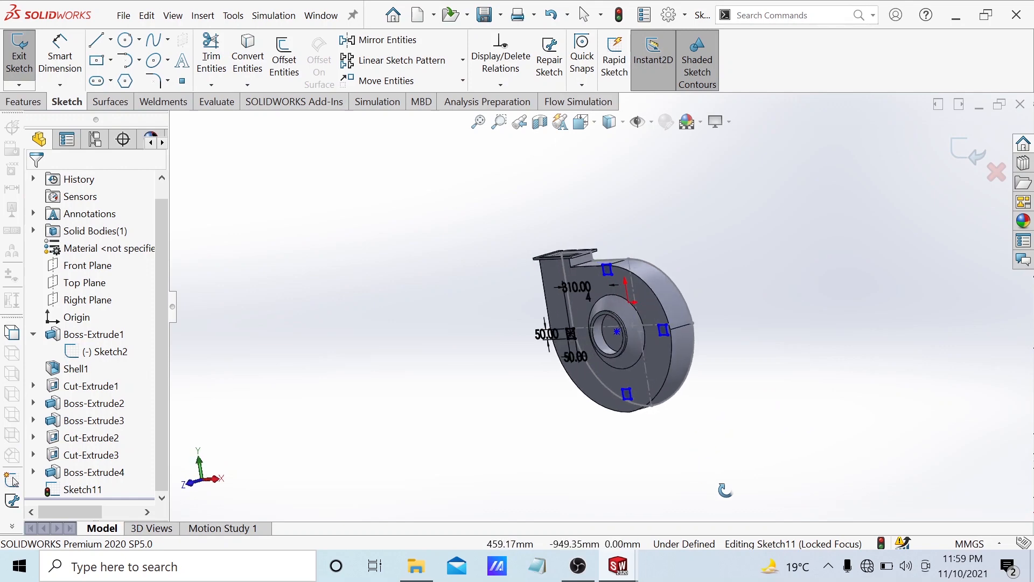
scroll(606, 291, "down", 3)
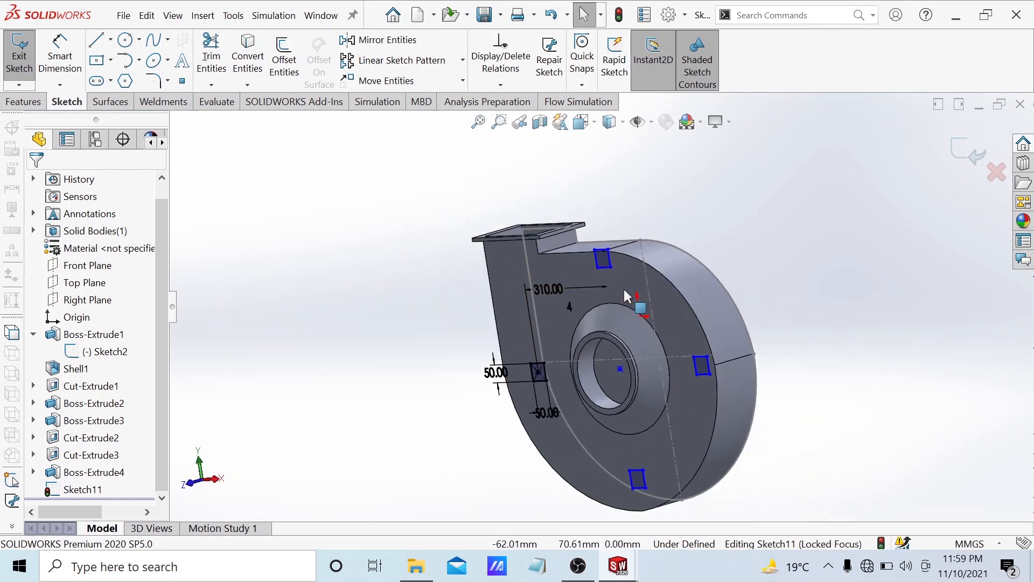
scroll(624, 291, "up", 1)
Step: Switch to the fan drawing and examine the support legs in the soundproof canopy's elevation view
left_click(617, 565)
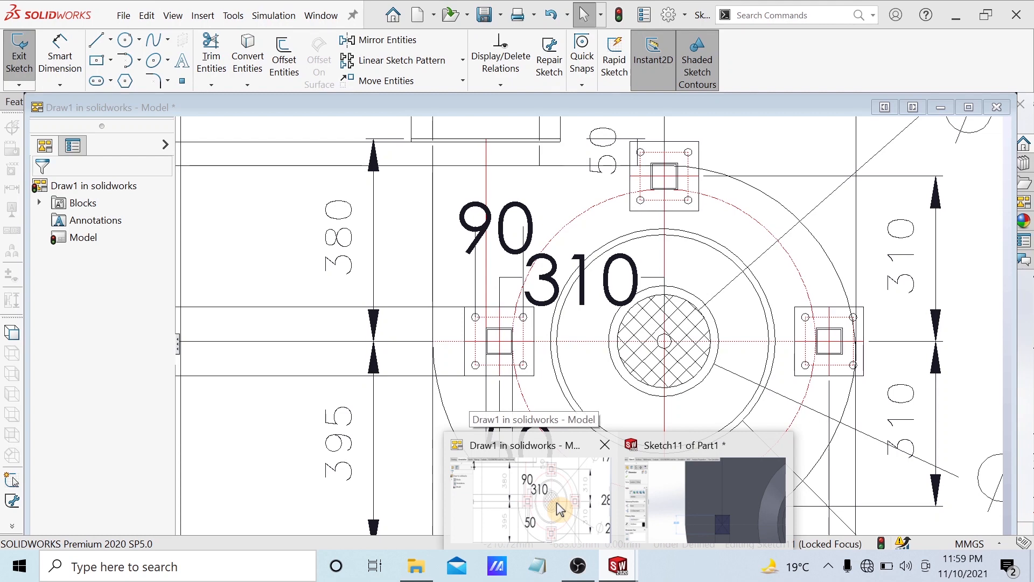
left_click(557, 502)
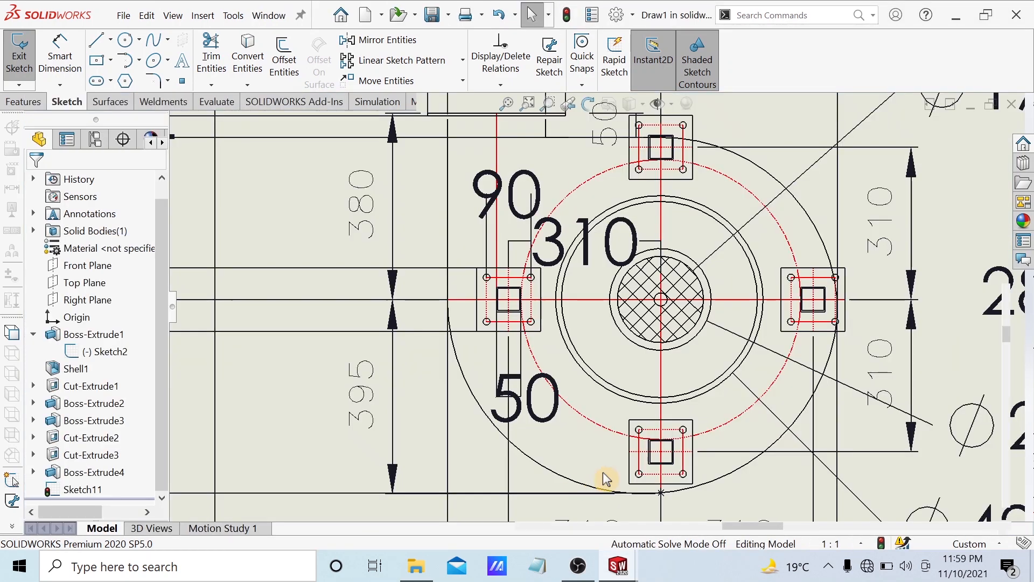
scroll(644, 461, "up", 5)
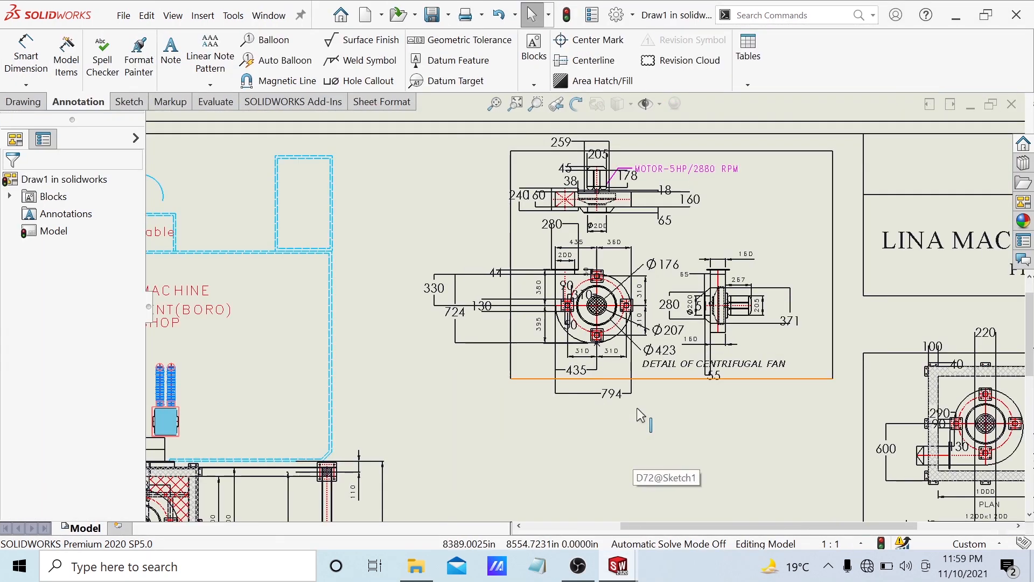
scroll(640, 415, "up", 3)
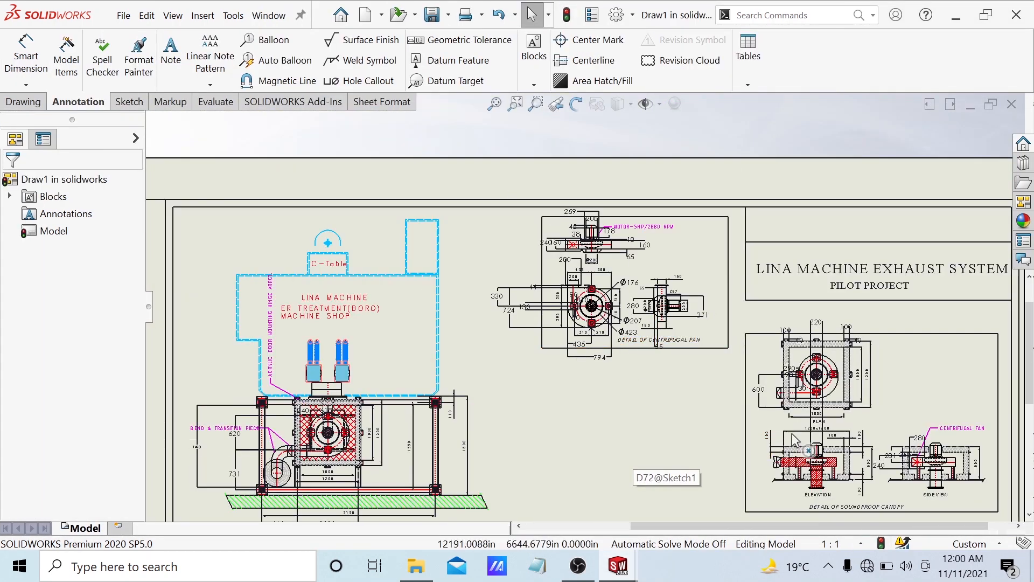
scroll(794, 441, "down", 2)
scroll(774, 461, "down", 3)
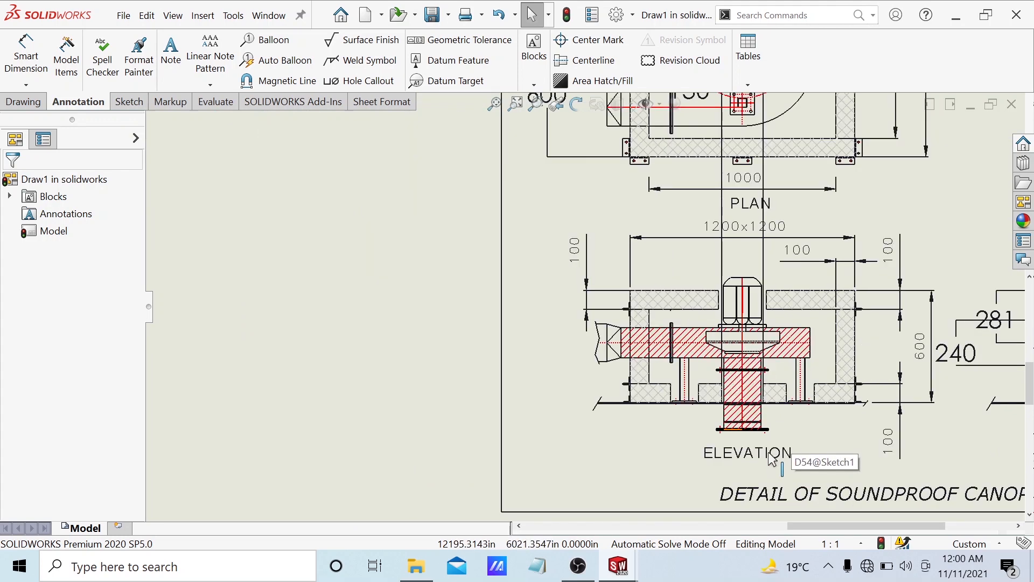
scroll(691, 374, "down", 3)
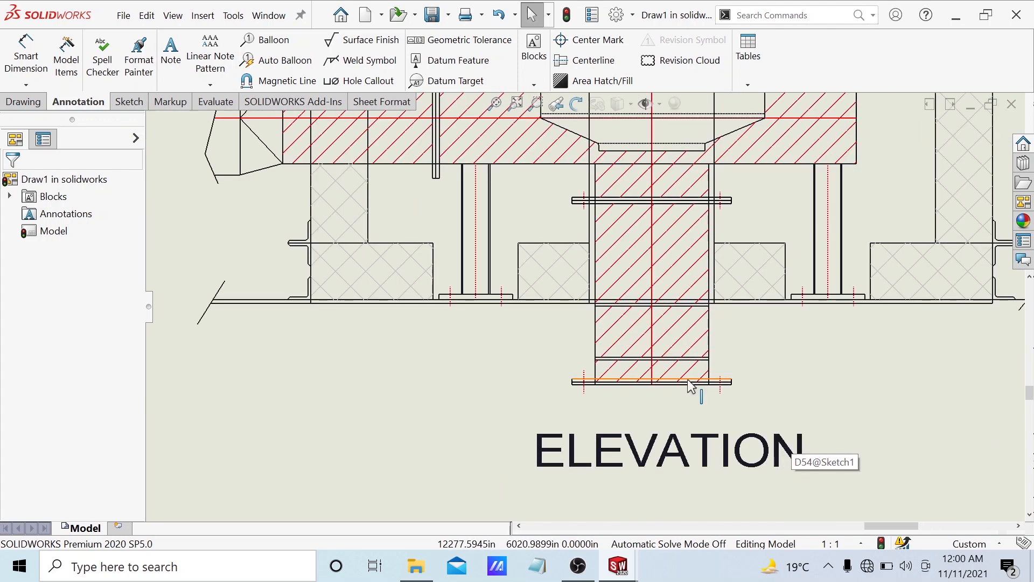
left_click(26, 60)
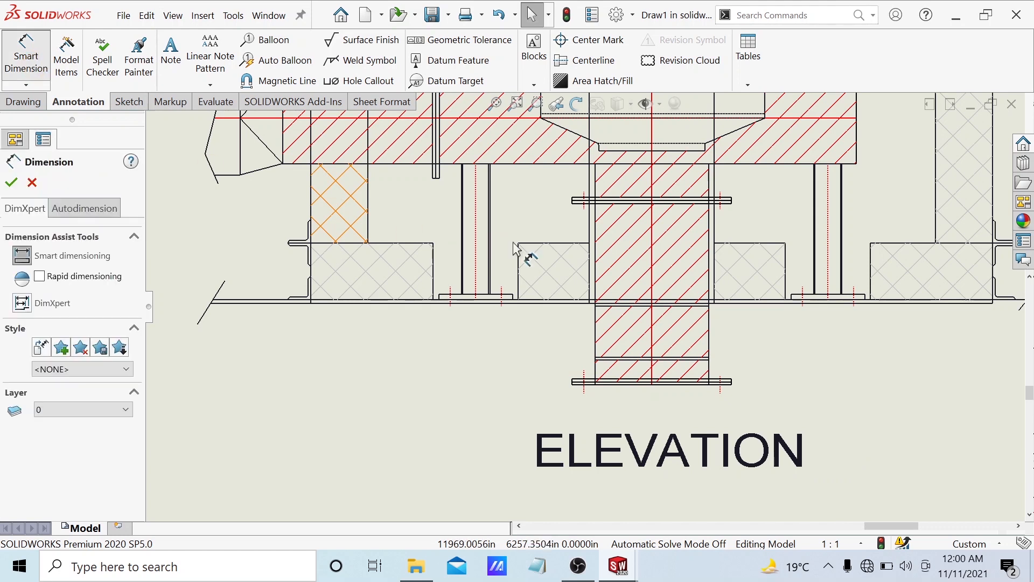
left_click(461, 229)
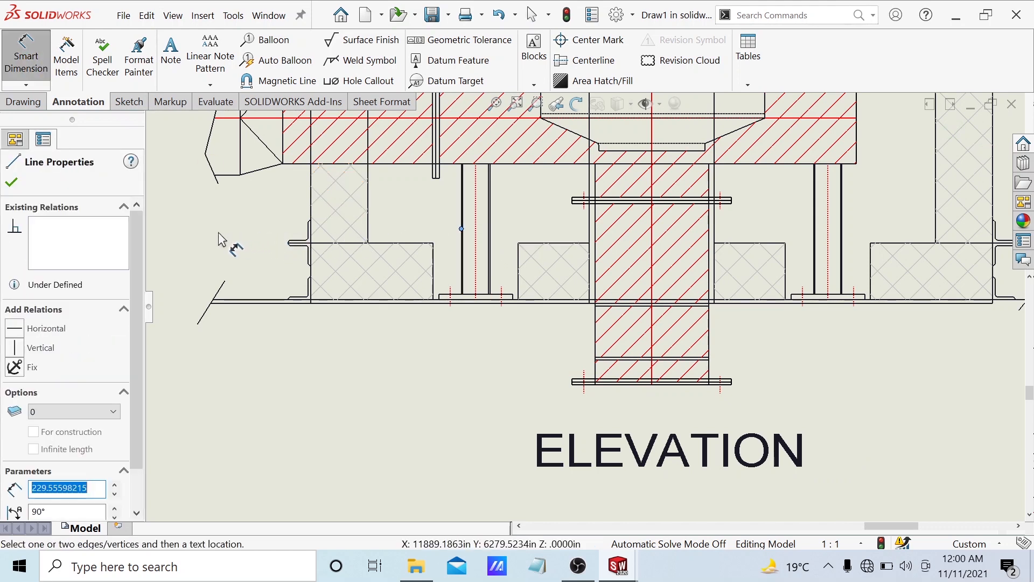
left_click(463, 211)
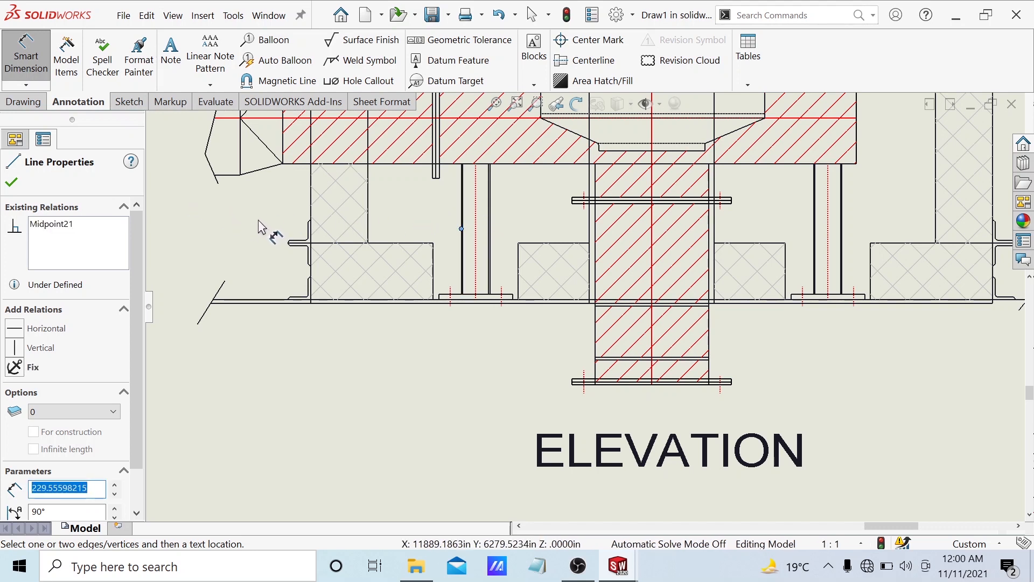
key("Escape")
Step: Dimension the height of the support leg beside the inlet duct in the elevation view, placing the dimension outside the canopy
left_click(26, 58)
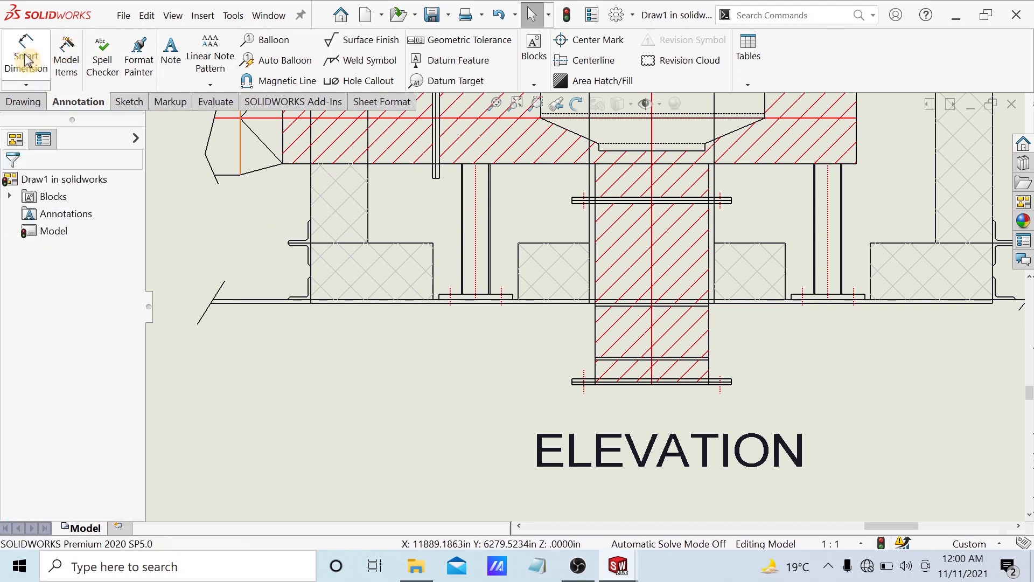
left_click(26, 59)
scroll(483, 275, "down", 5)
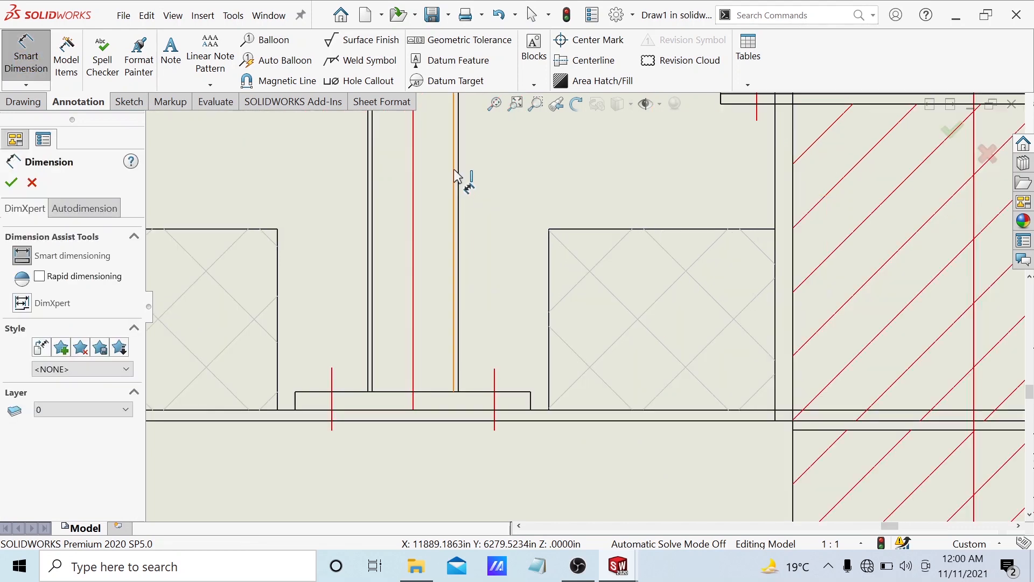
left_click(457, 231)
scroll(347, 218, "up", 2)
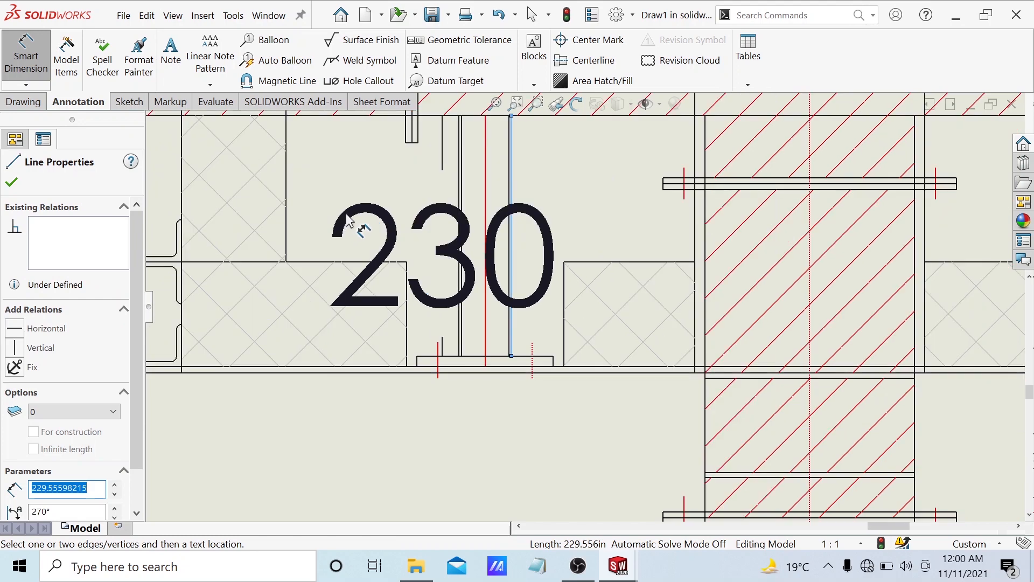
scroll(346, 218, "up", 4)
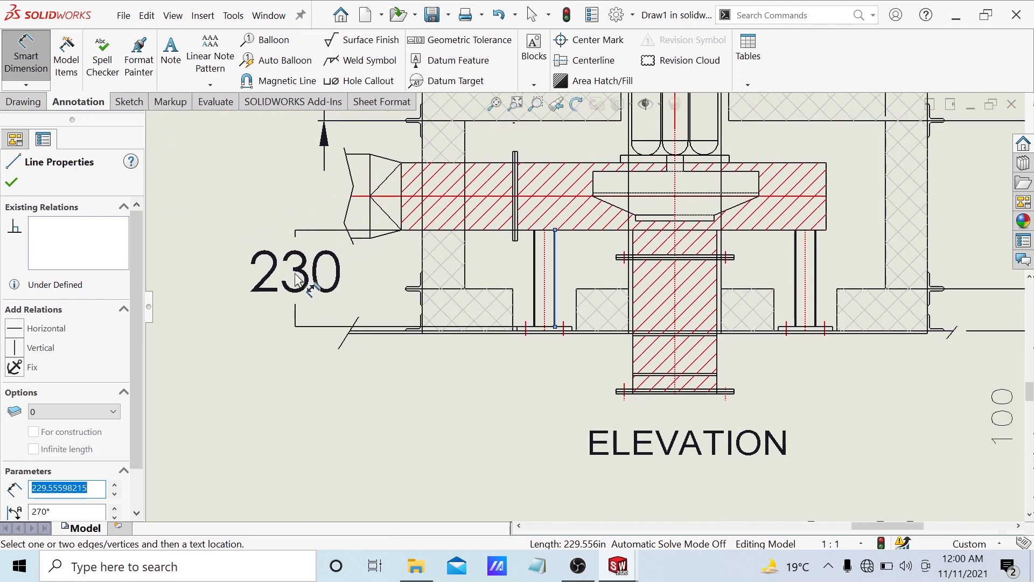
left_click(296, 279)
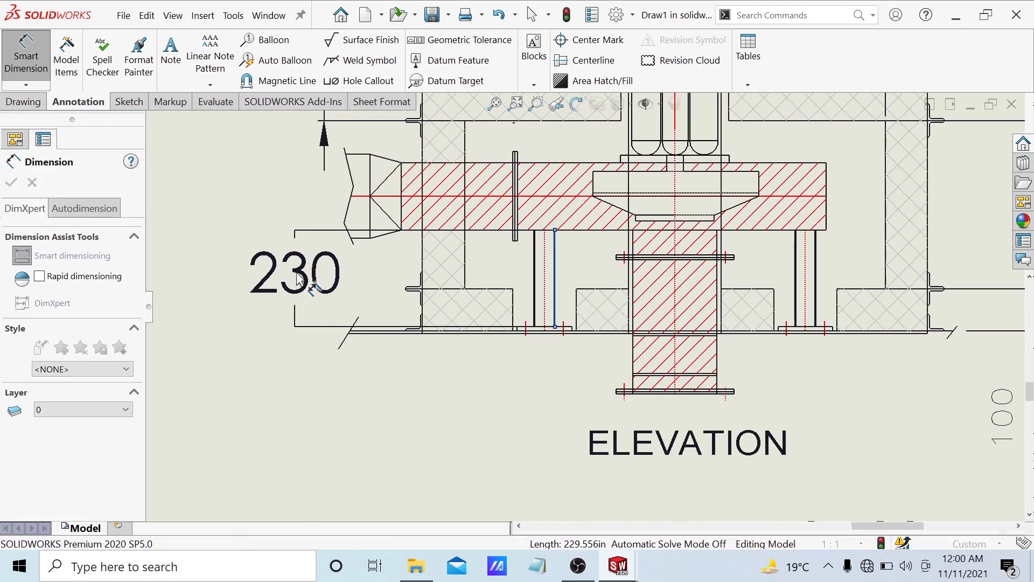
key("Escape")
key("Escape")
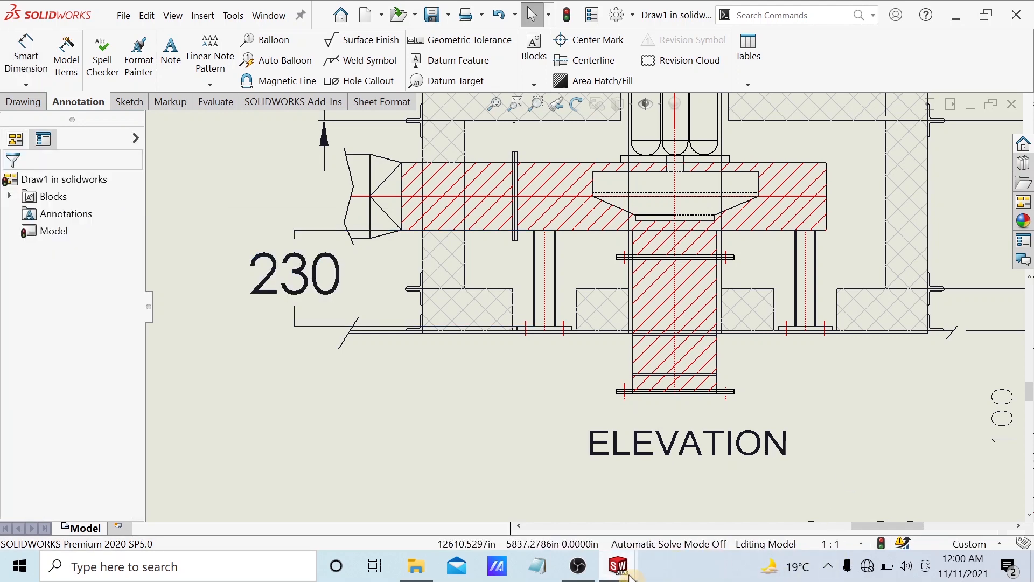
Step: Return to the part sketch and set up a blind boss extrusion of the four squares with a depth of 230 mm
mouse_move(625, 572)
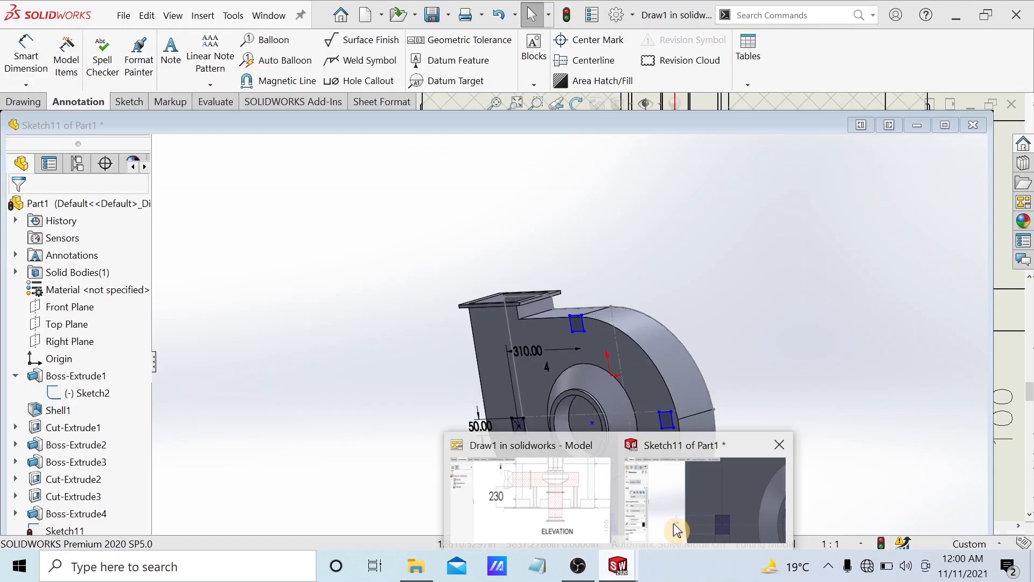
left_click(674, 529)
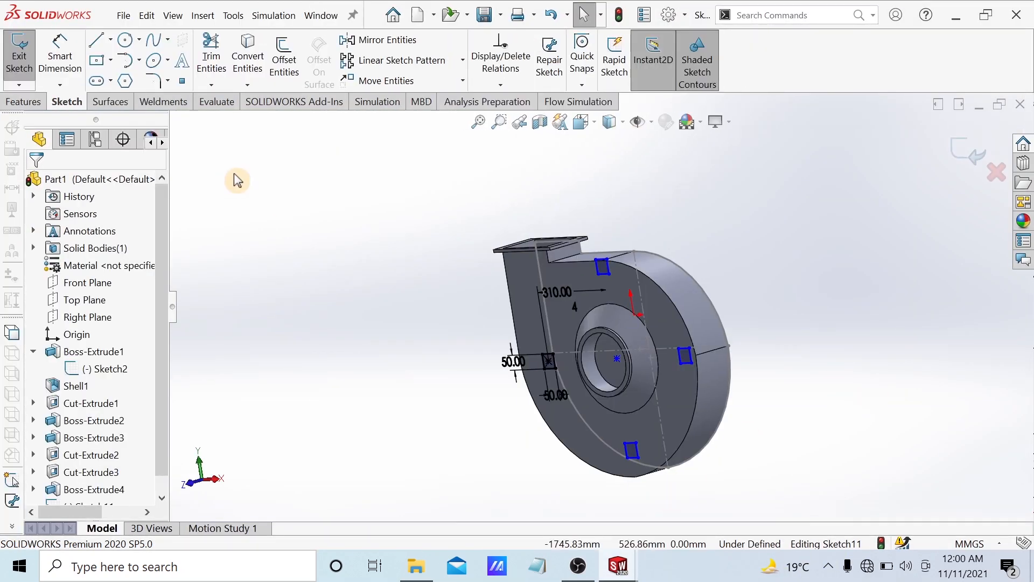
left_click(23, 101)
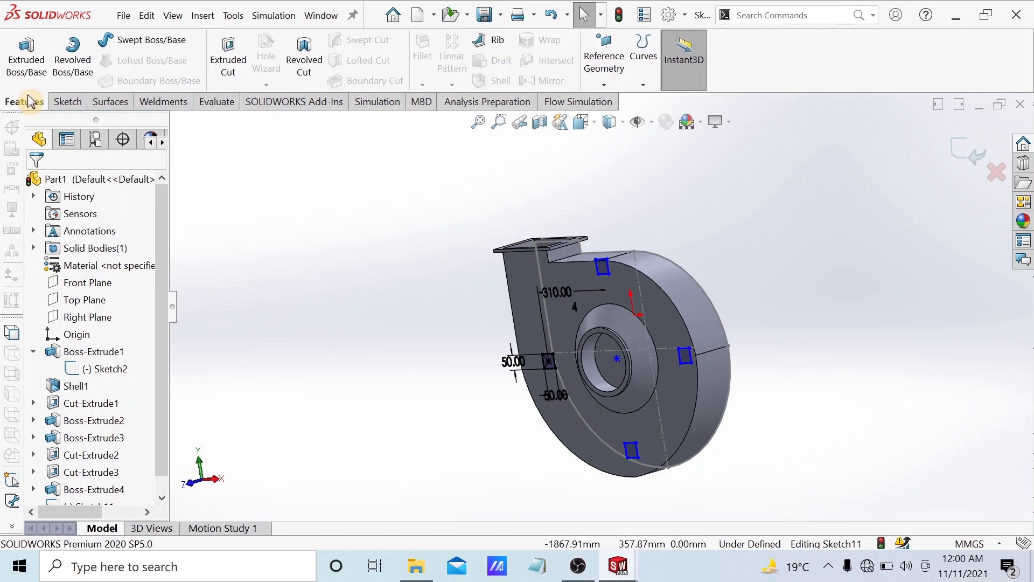
left_click(29, 56)
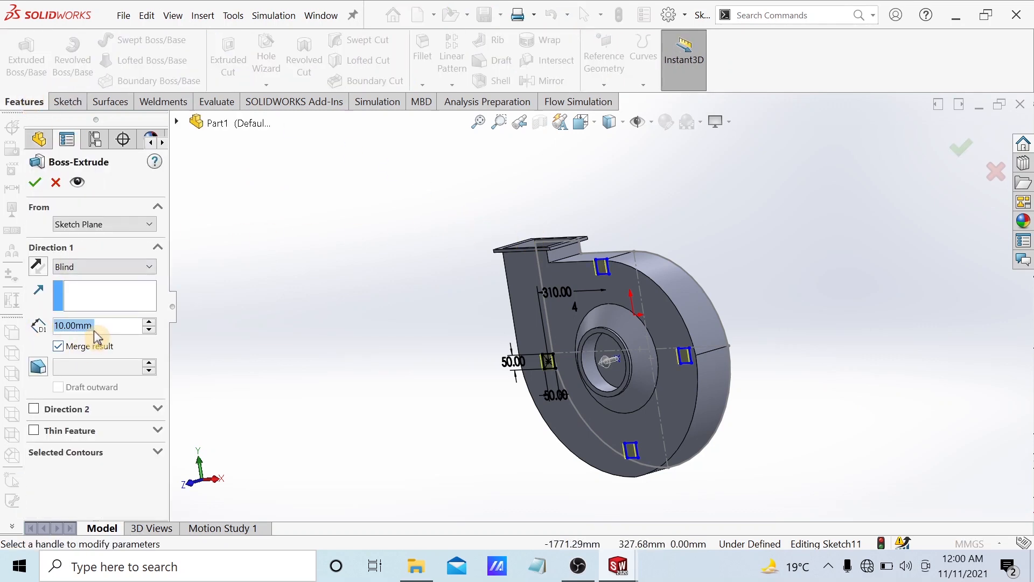
key("BackSpace")
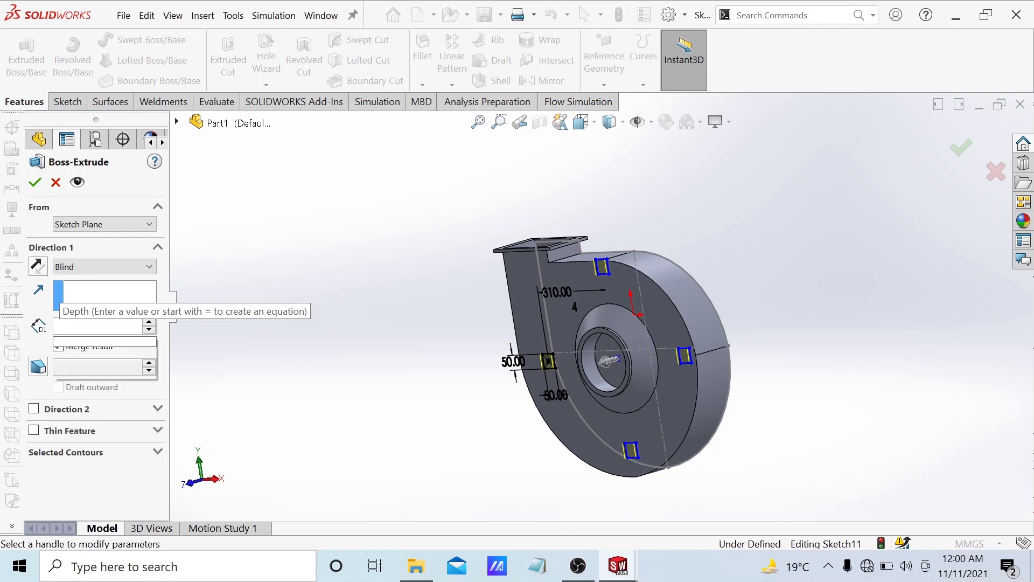
type("230")
mouse_move(81, 364)
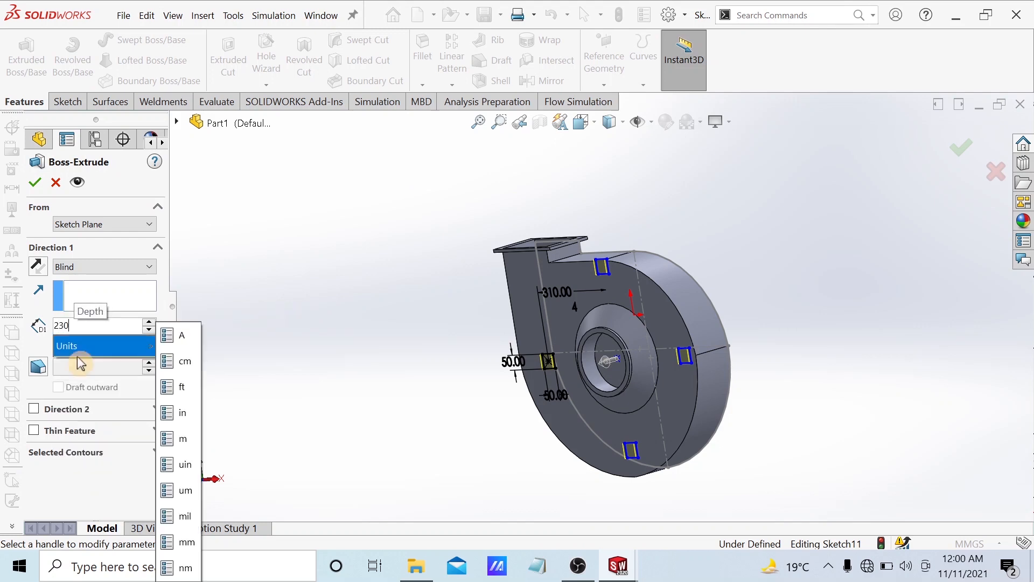
Step: Extrude the four squares 230 mm outward from the casing face as a one-direction thin feature with 10 mm walls offset inward
left_click(36, 431)
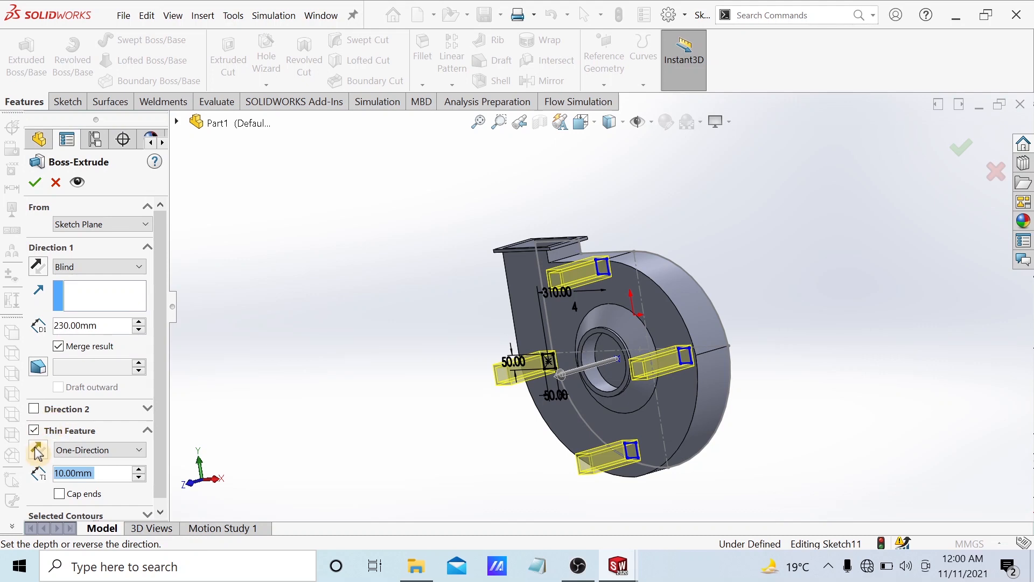
left_click(39, 269)
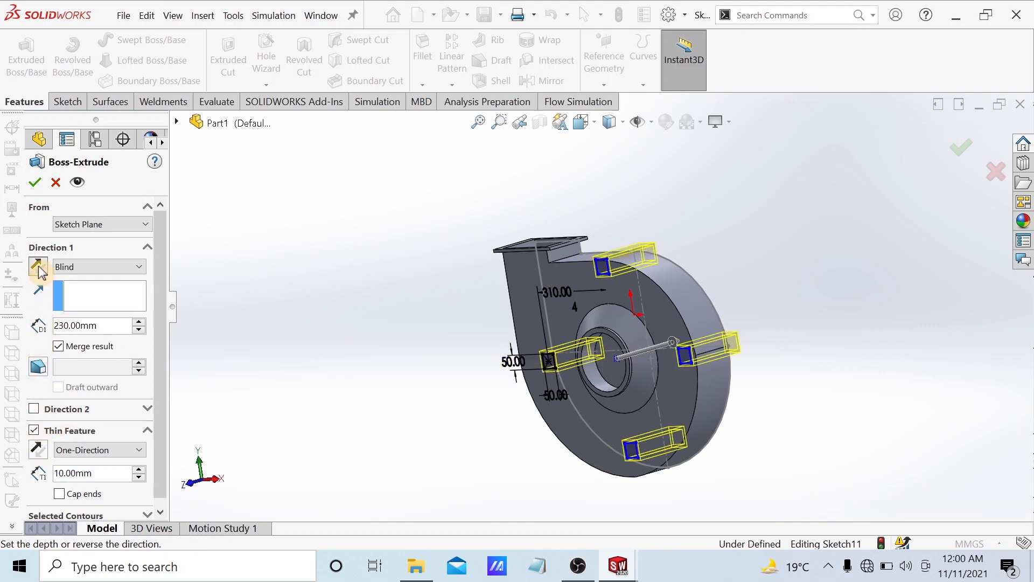
left_click(38, 265)
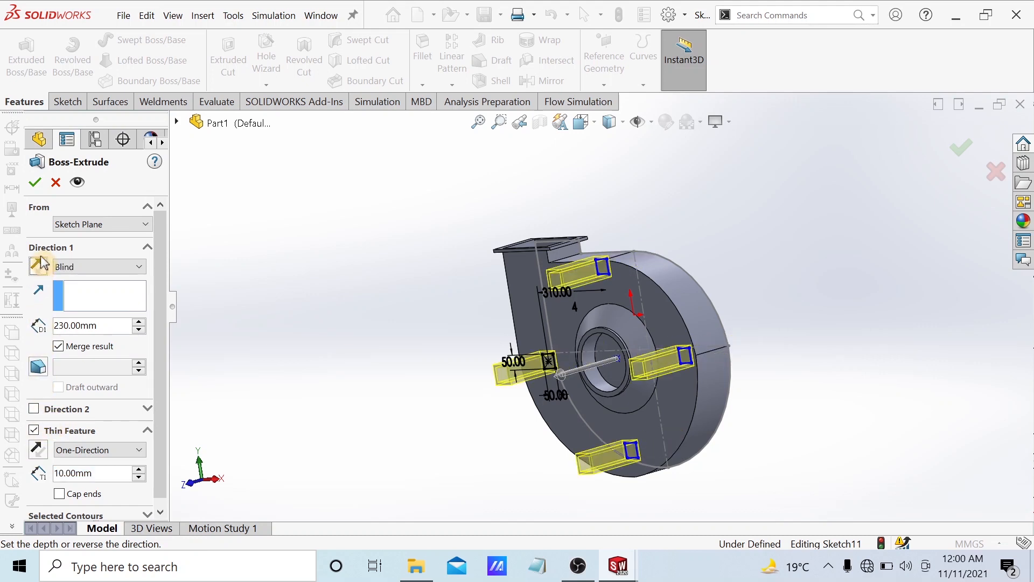
left_click(39, 270)
left_click(39, 270)
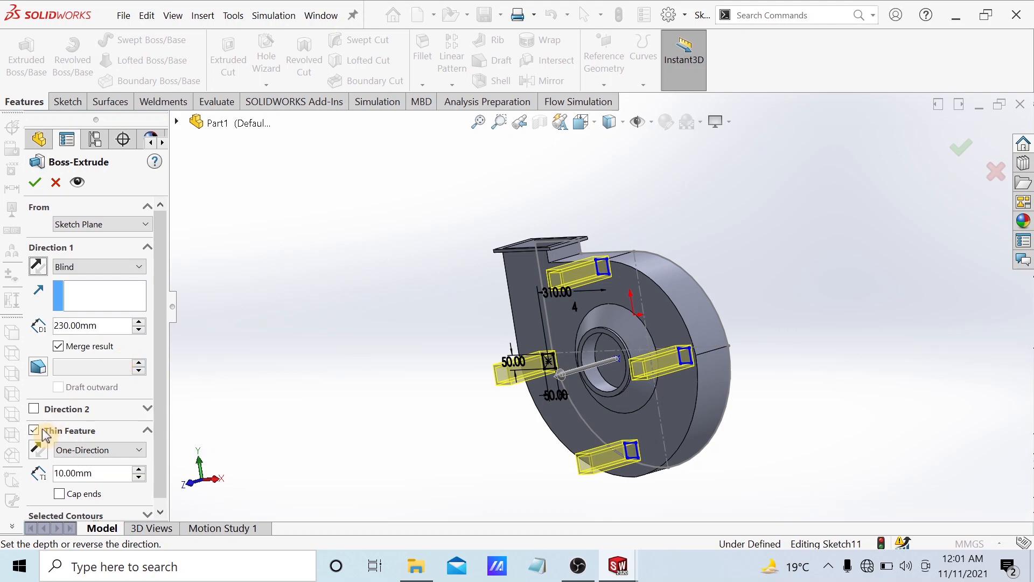
left_click(37, 450)
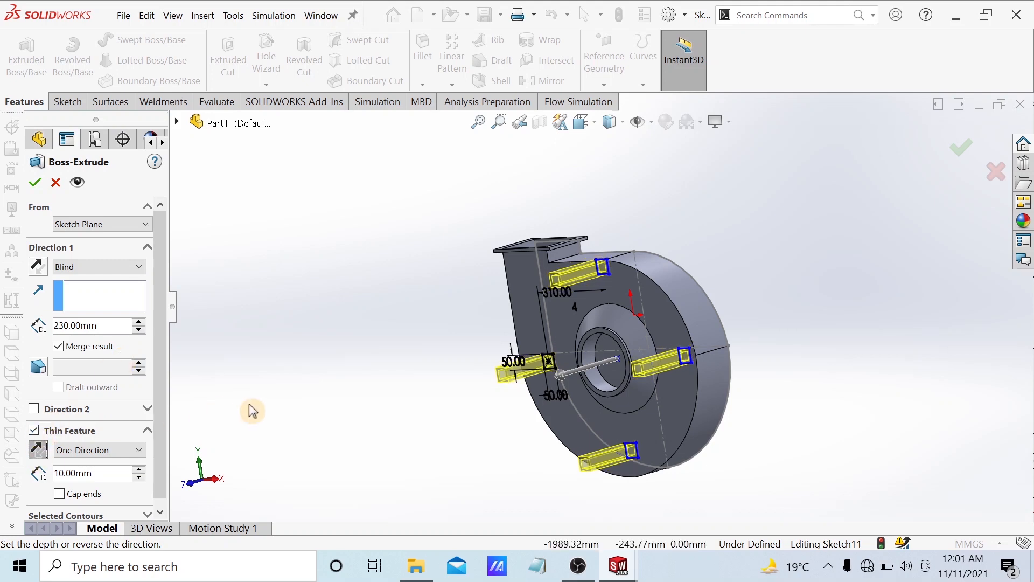
middle_click_drag(365, 429, 396, 503)
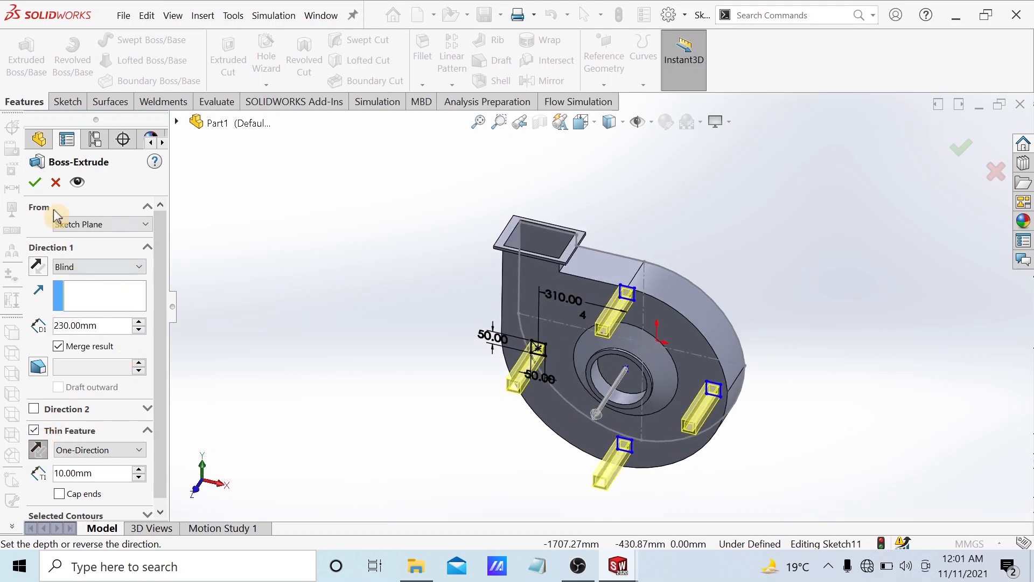
left_click(36, 183)
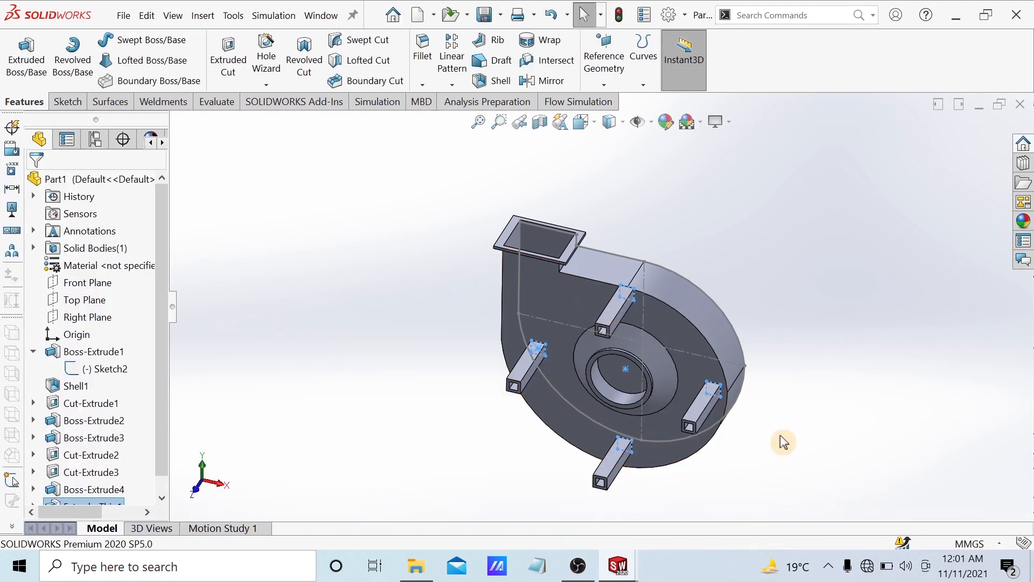
Step: Examine the wall thickness at the open end of a support leg up close
middle_click_drag(791, 483, 633, 339)
scroll(595, 202, "down", 5)
scroll(593, 202, "up", 2)
scroll(567, 273, "down", 5)
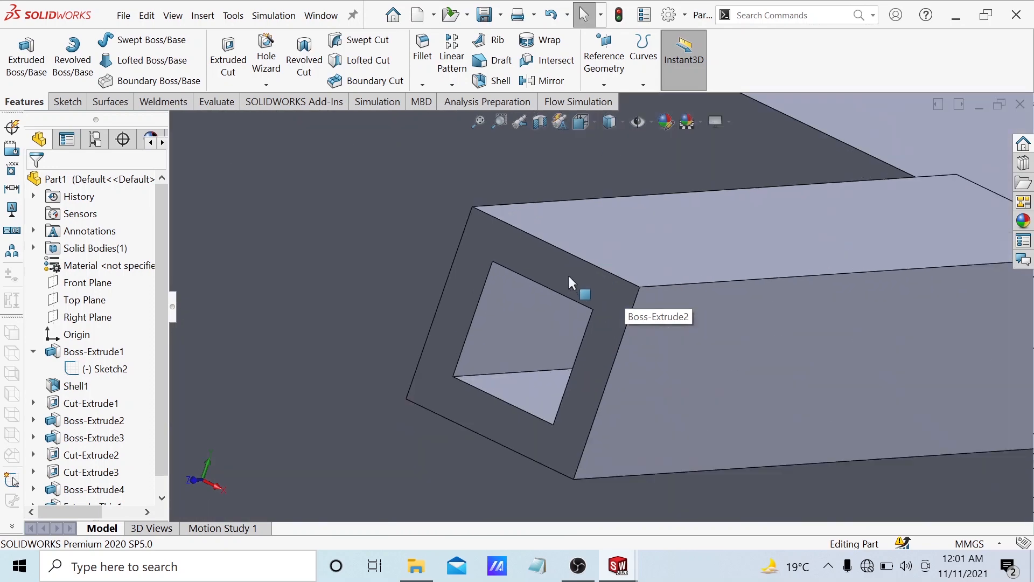
left_click(567, 272)
scroll(566, 278, "up", 3)
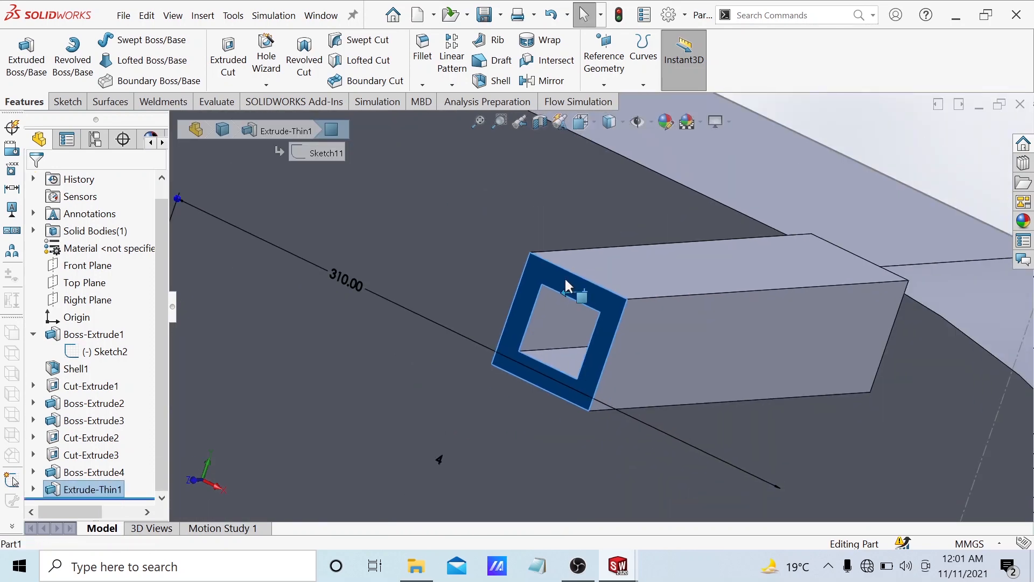
scroll(565, 277, "down", 1)
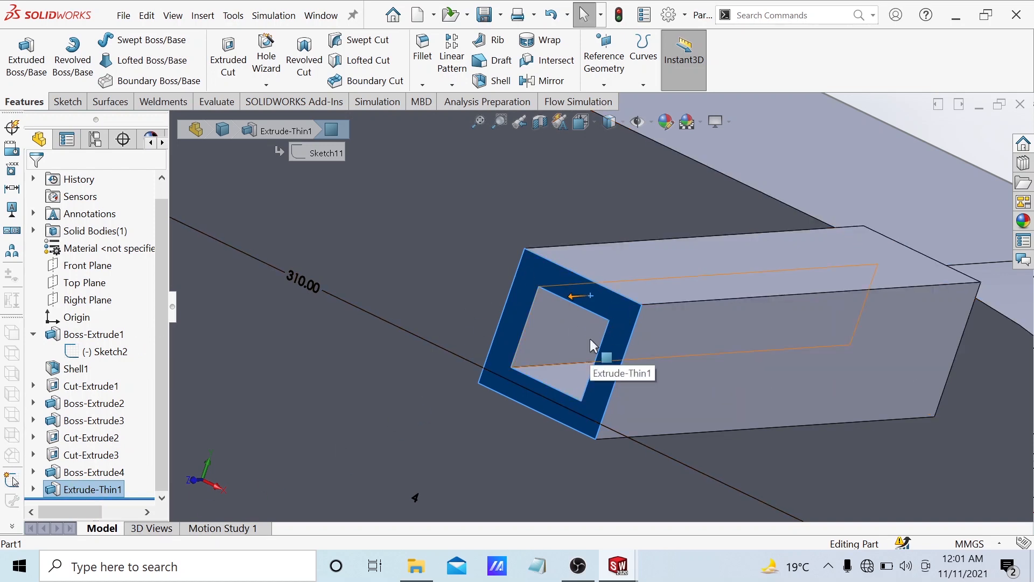
Step: Edit the support legs' thin extrusion to use a Mid-Plane wall with a thickness of 2 mm
left_click(70, 489)
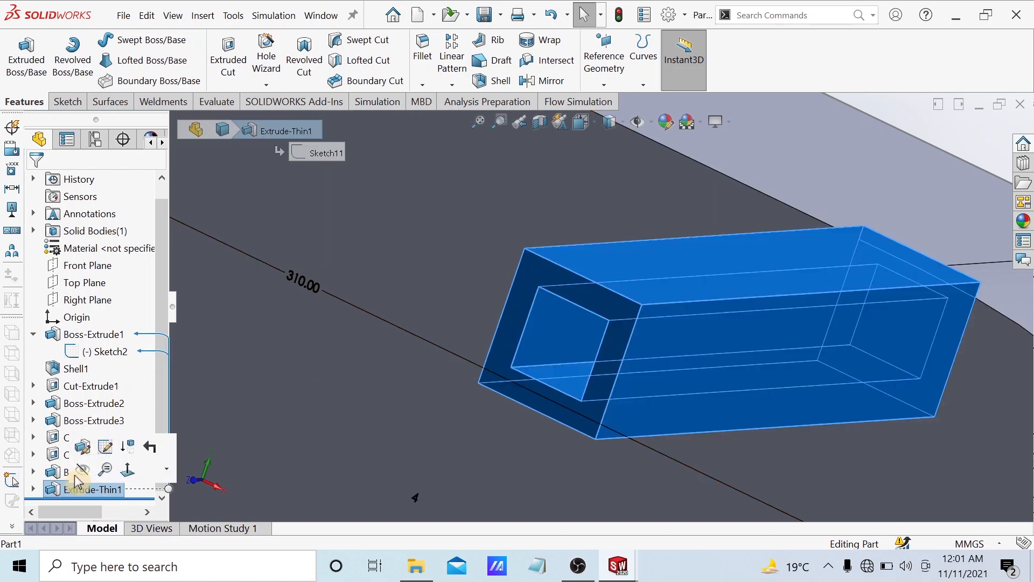
left_click(82, 447)
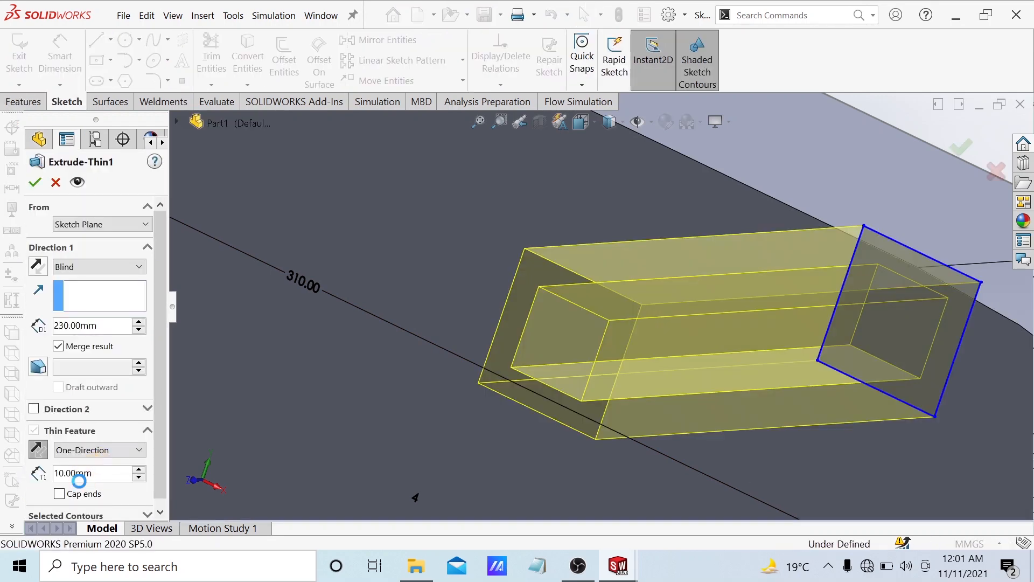
scroll(77, 455, "down", 1)
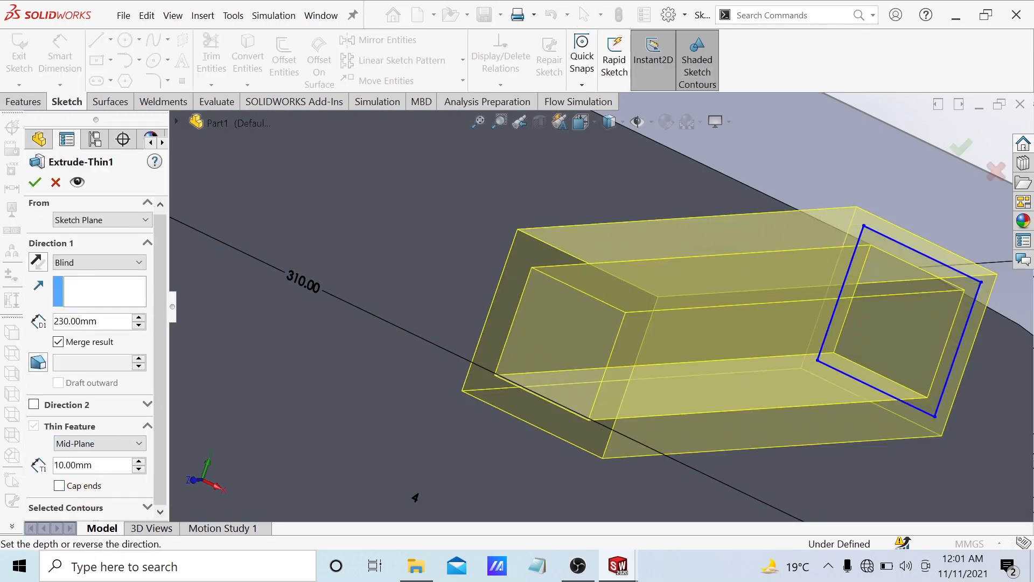
key("BackSpace")
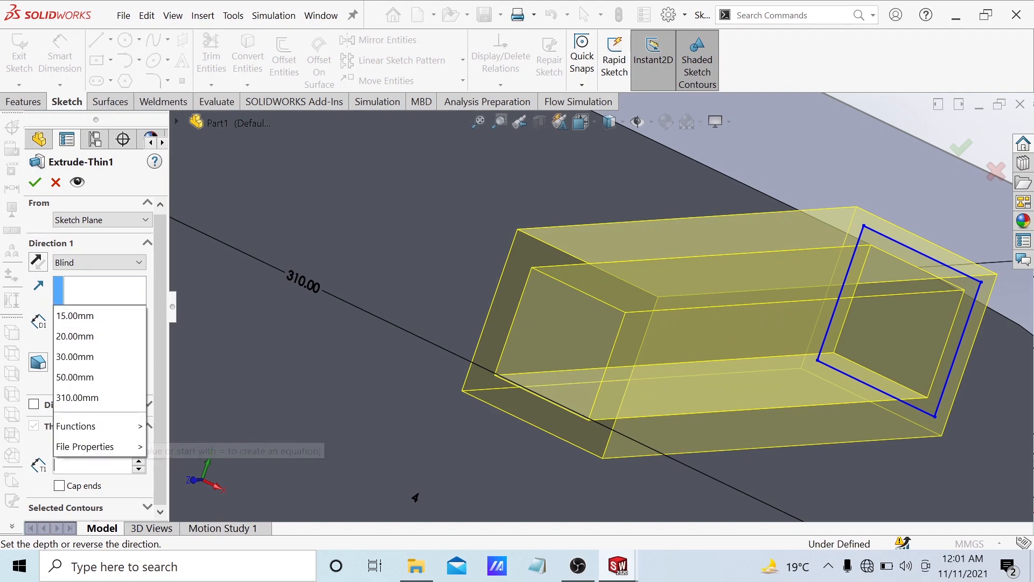
type("2")
left_click(111, 294)
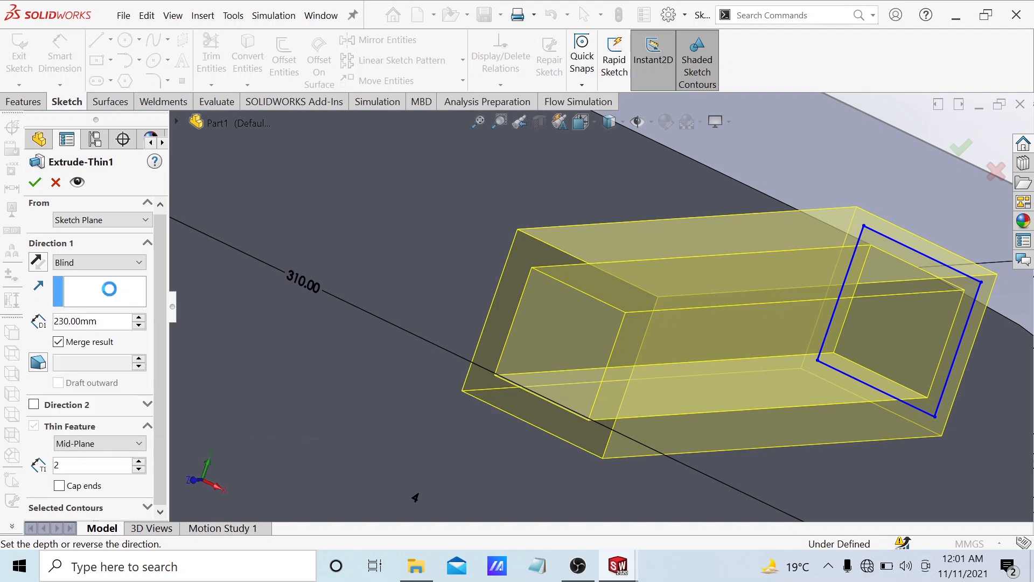
left_click(35, 182)
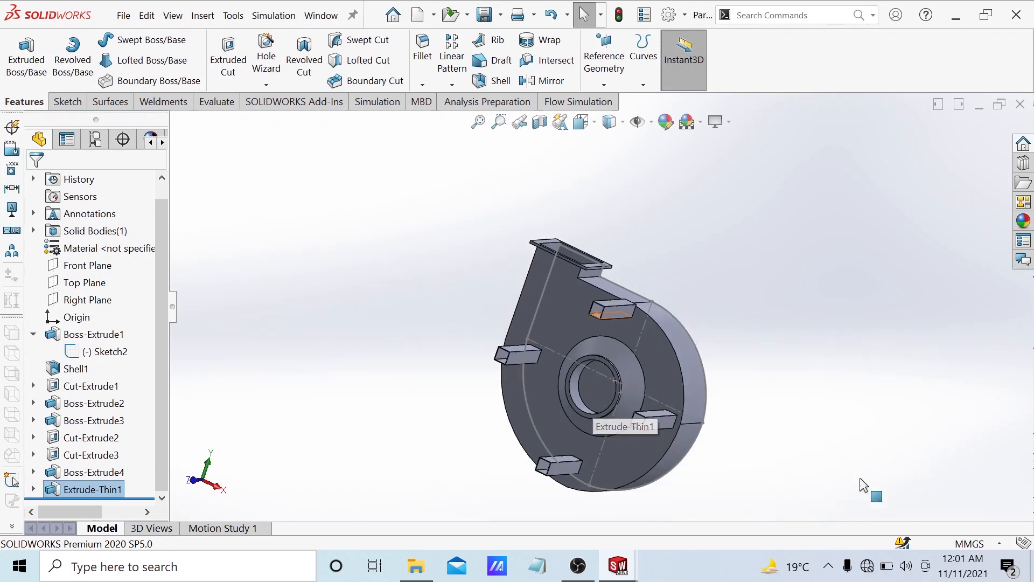
Step: Start a sketch on the end face of the support leg below the inlet and orient the model to the Front view
middle_click_drag(861, 484, 720, 369)
scroll(720, 370, "down", 5)
scroll(491, 405, "down", 5)
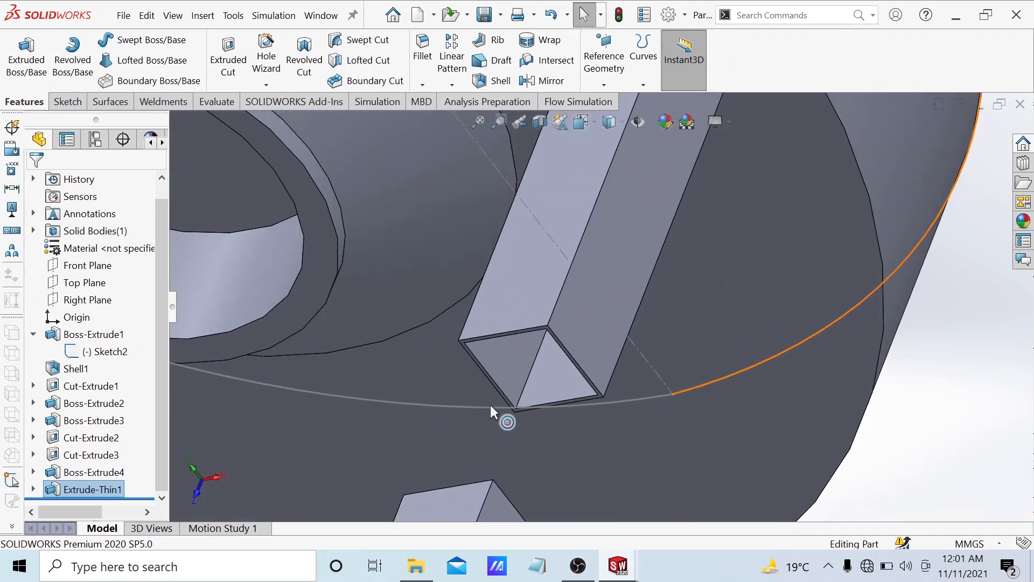
scroll(506, 404, "up", 9)
scroll(536, 376, "down", 3)
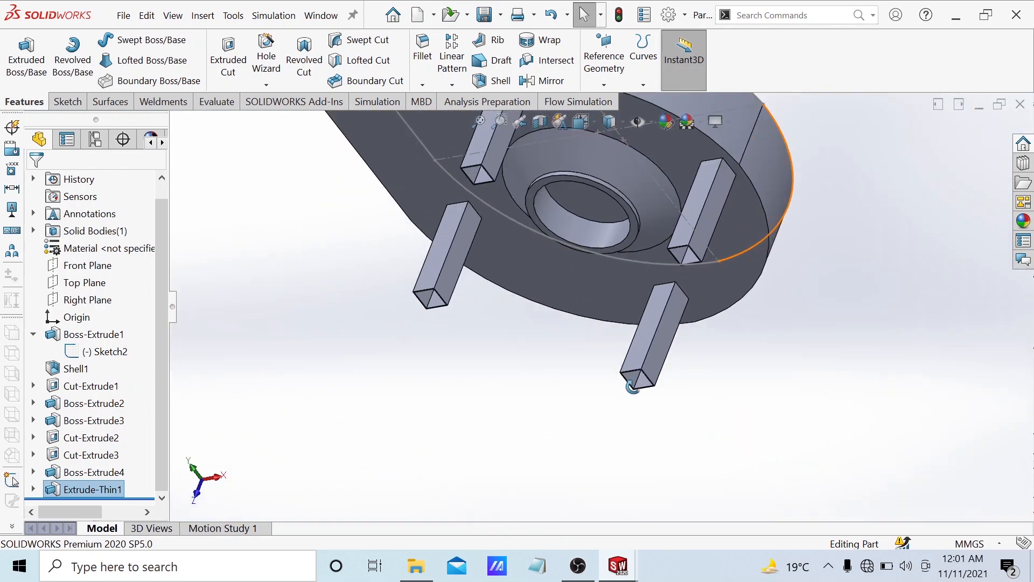
middle_click_drag(633, 386, 658, 311)
scroll(653, 390, "down", 8)
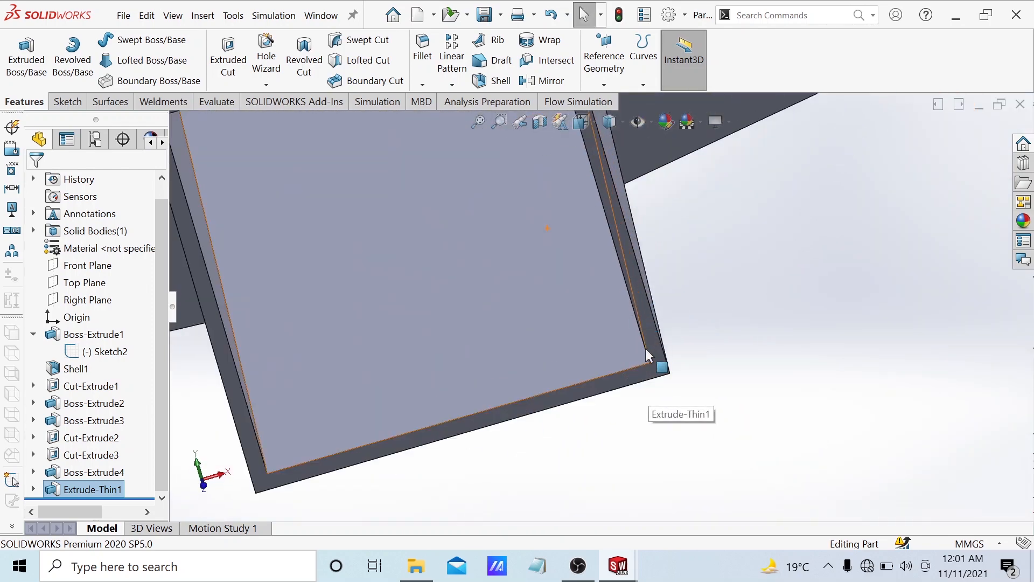
left_click(646, 354)
left_click(706, 311)
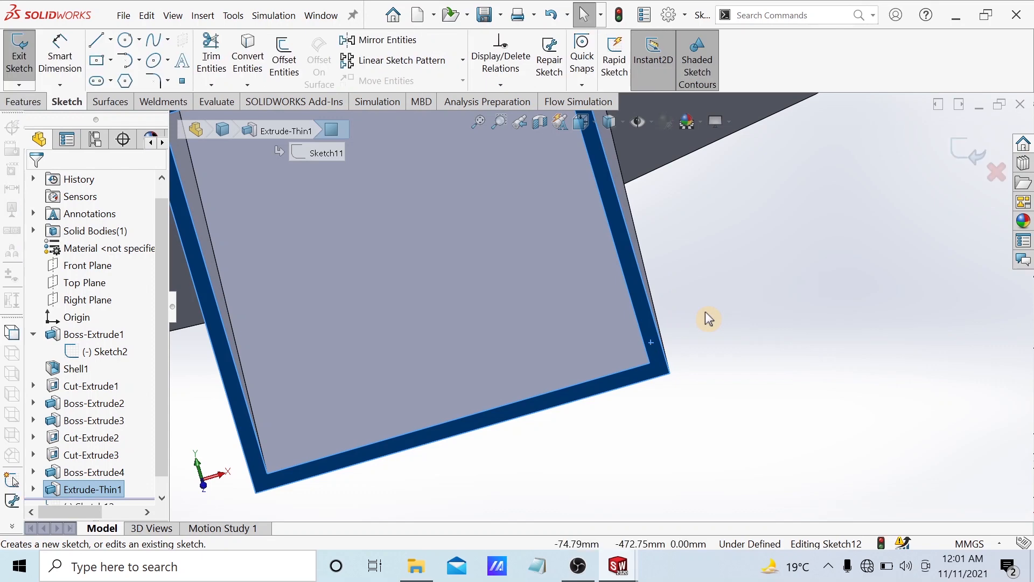
key("space")
left_click(491, 383)
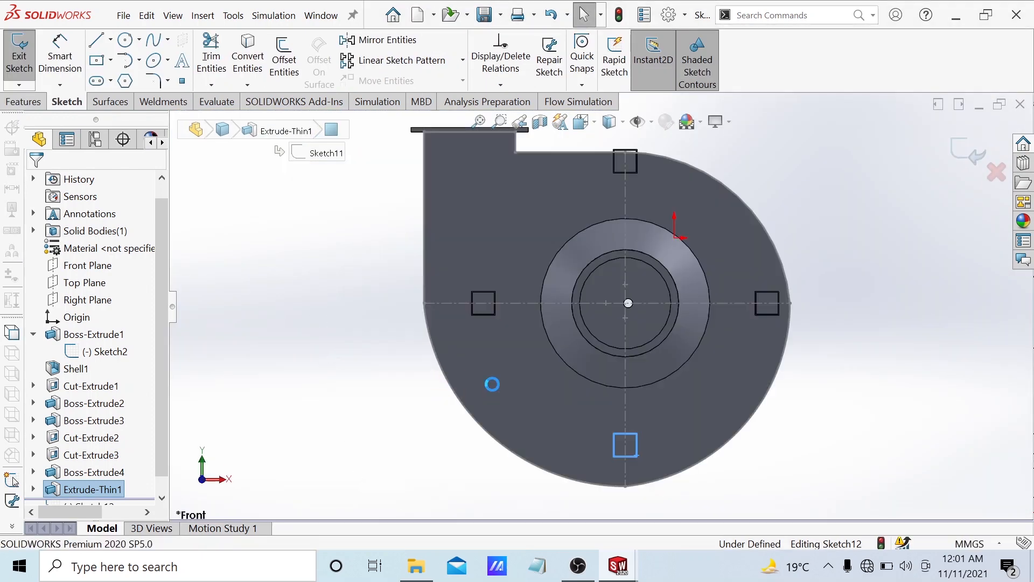
scroll(625, 438, "down", 8)
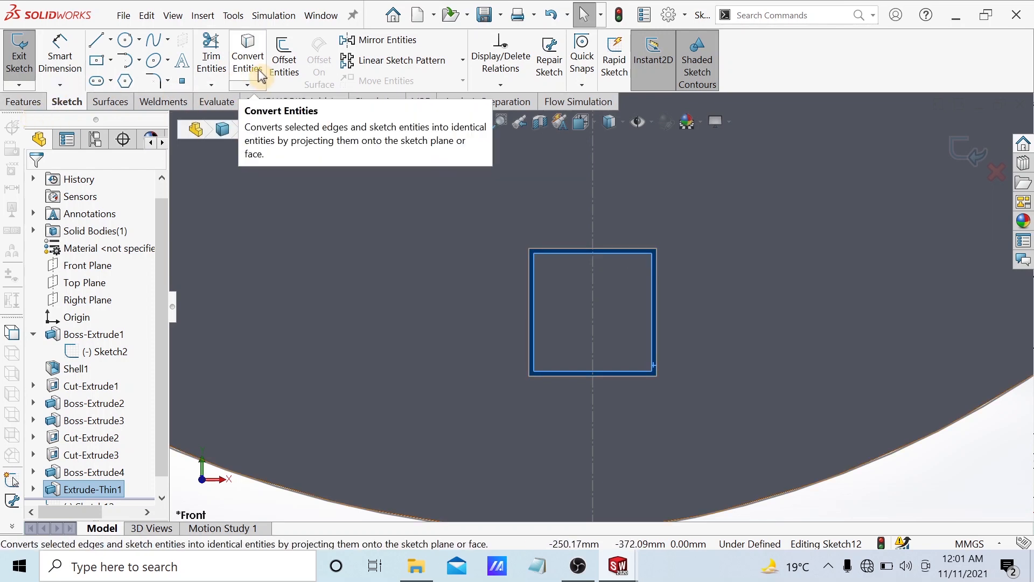
Step: Try to convert the casing face's outline into the leg-end sketch, and undo the conversion
left_click(285, 288)
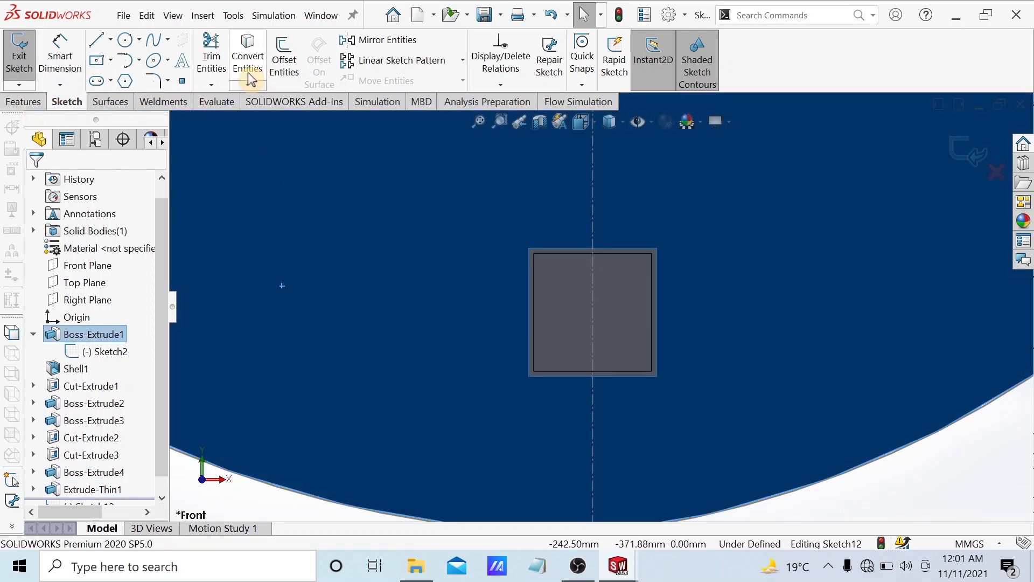
left_click(249, 60)
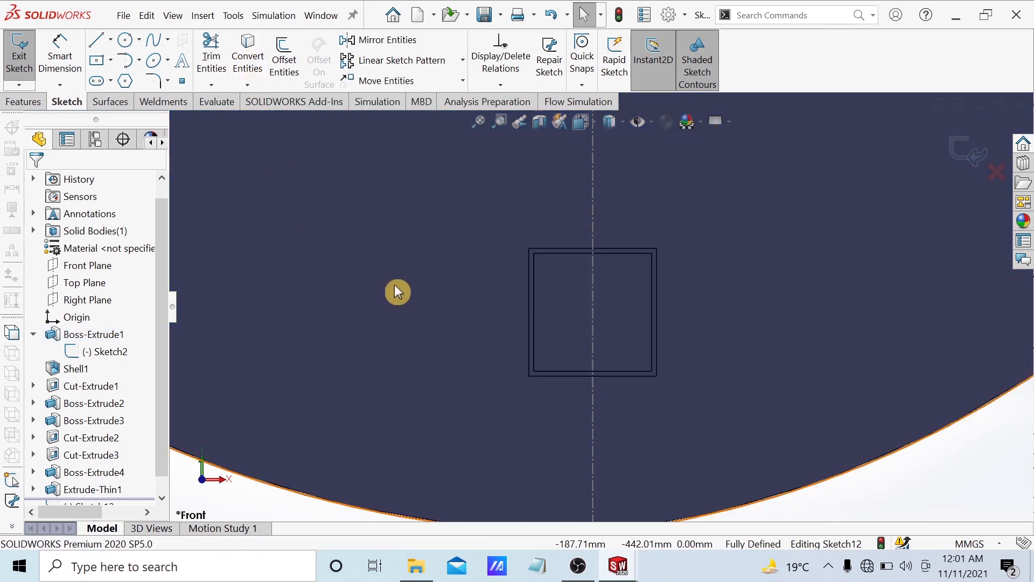
key("ctrl+z")
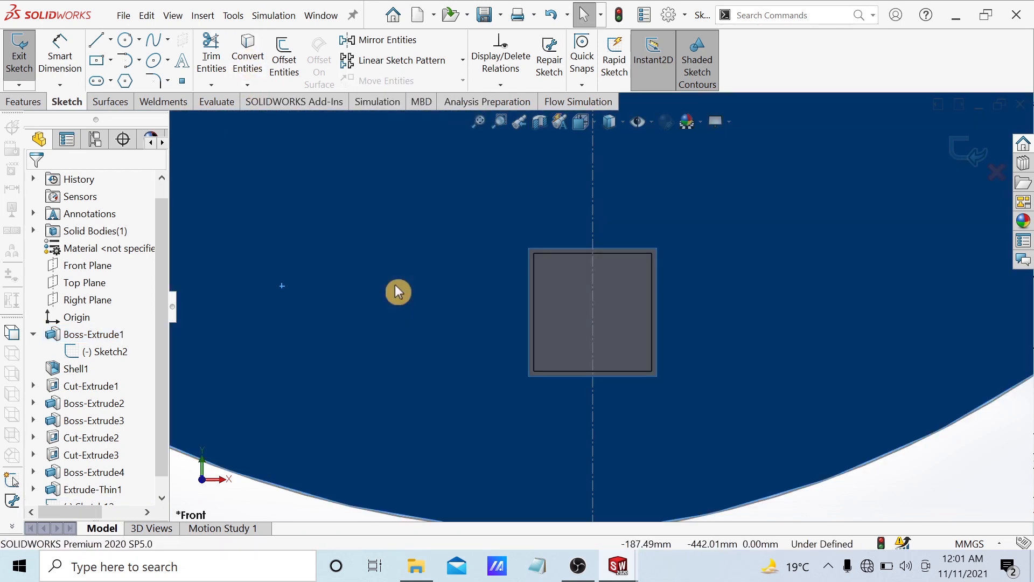
left_click(893, 519)
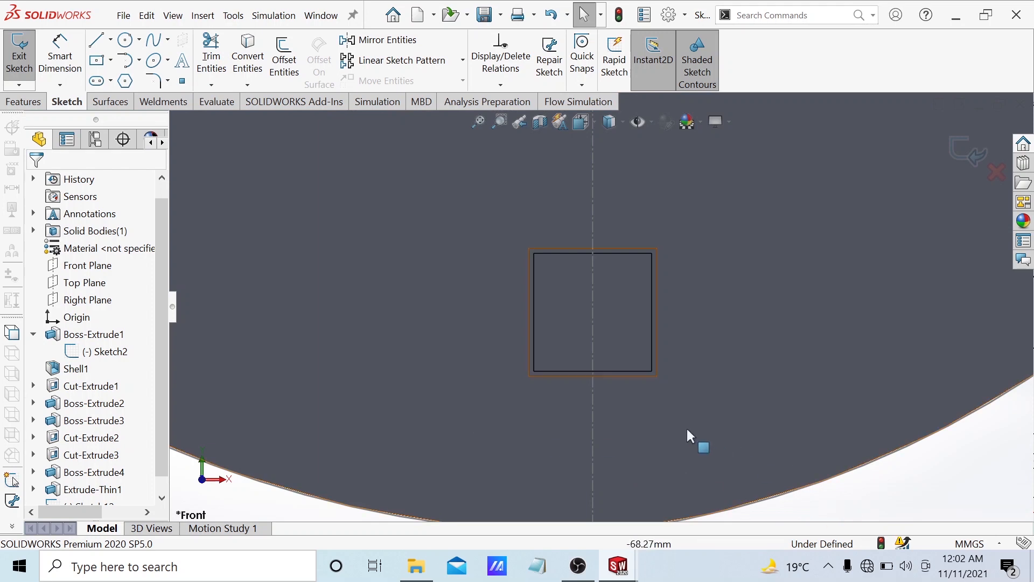
Step: Convert the inner square outline of the leg's hollow end into sketch lines with Convert Entities
scroll(687, 429, "up", 5)
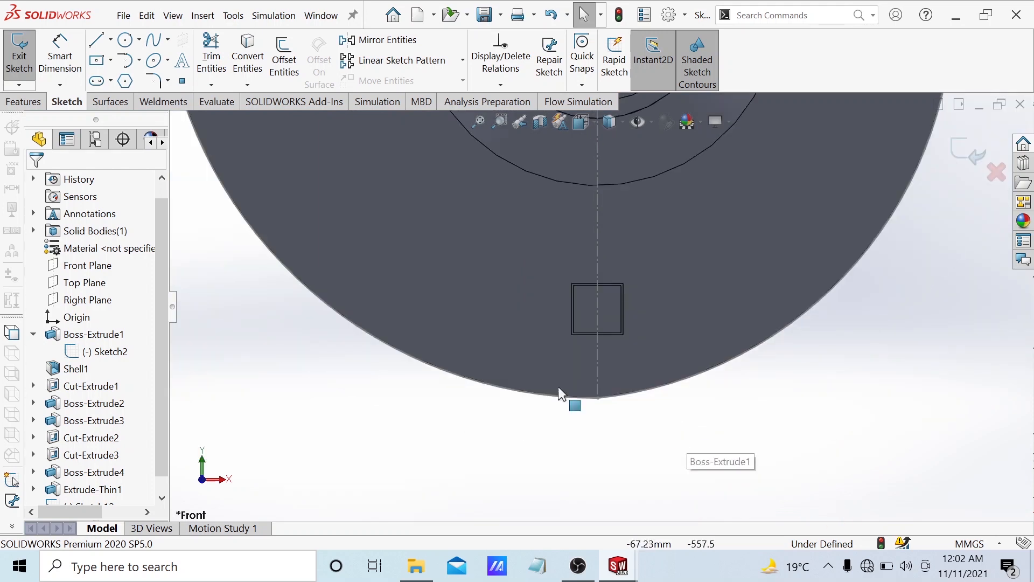
left_click(247, 60)
scroll(606, 303, "down", 4)
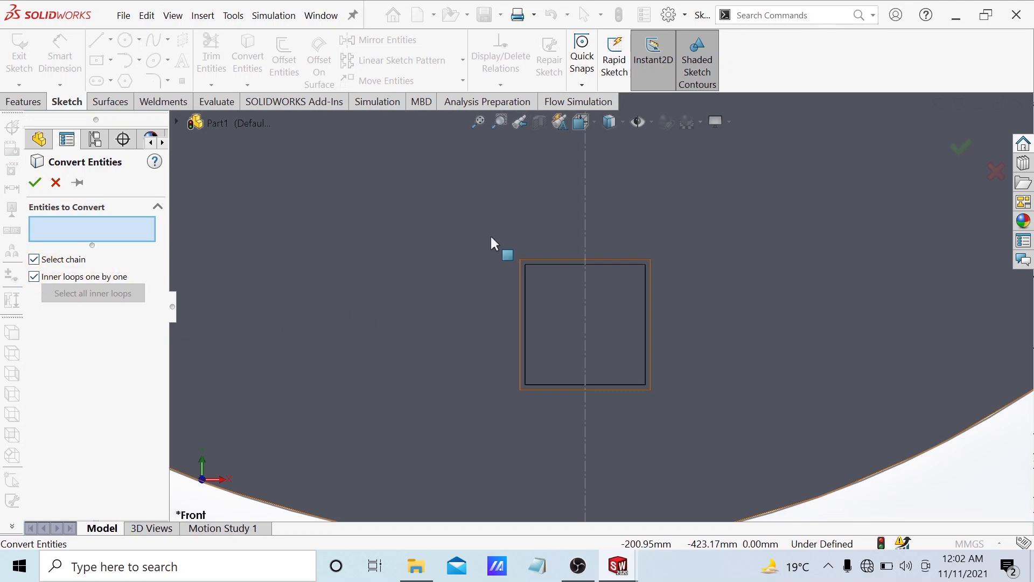
scroll(512, 269, "down", 5)
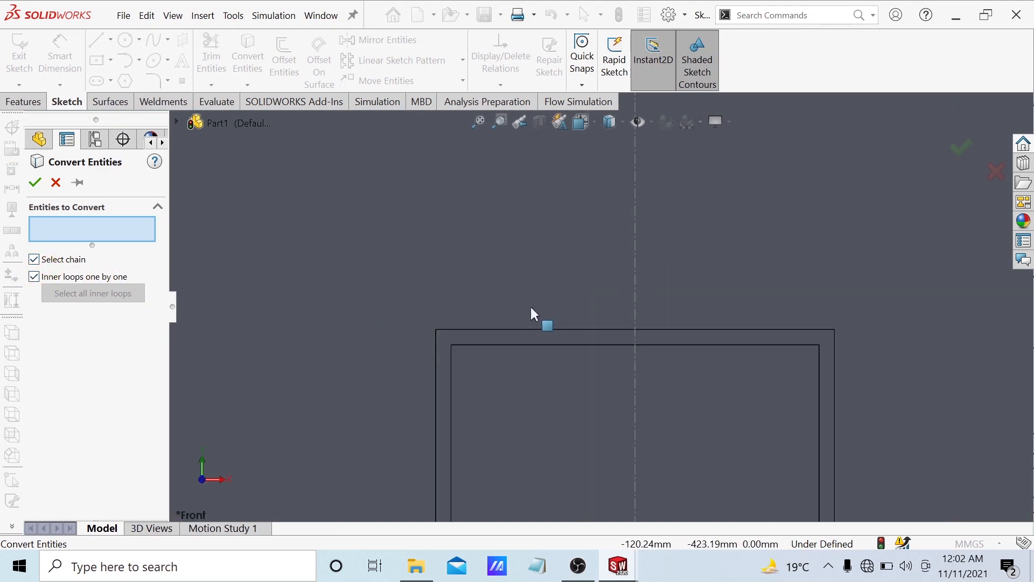
left_click(490, 346)
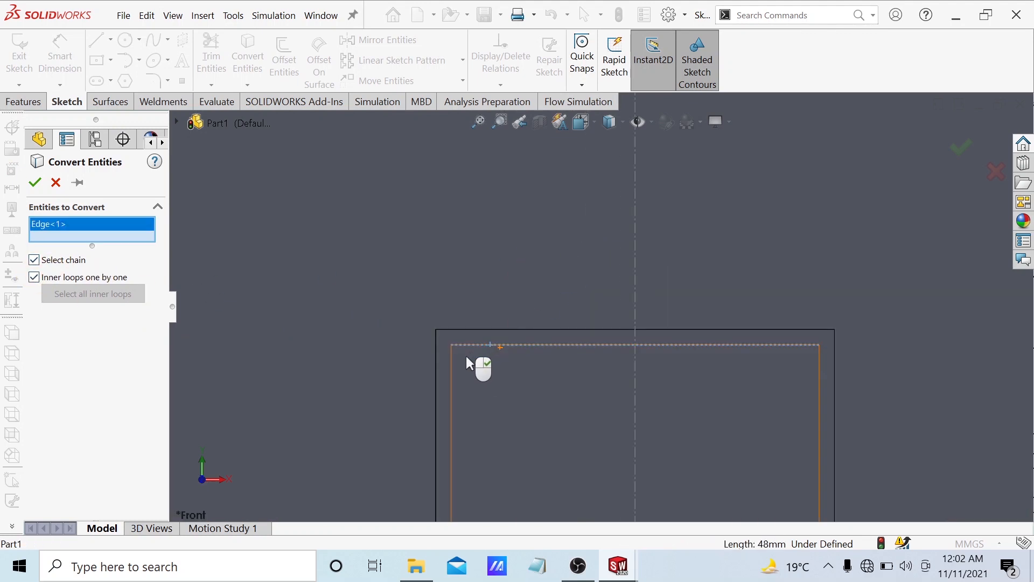
left_click(466, 356)
scroll(523, 384, "up", 3)
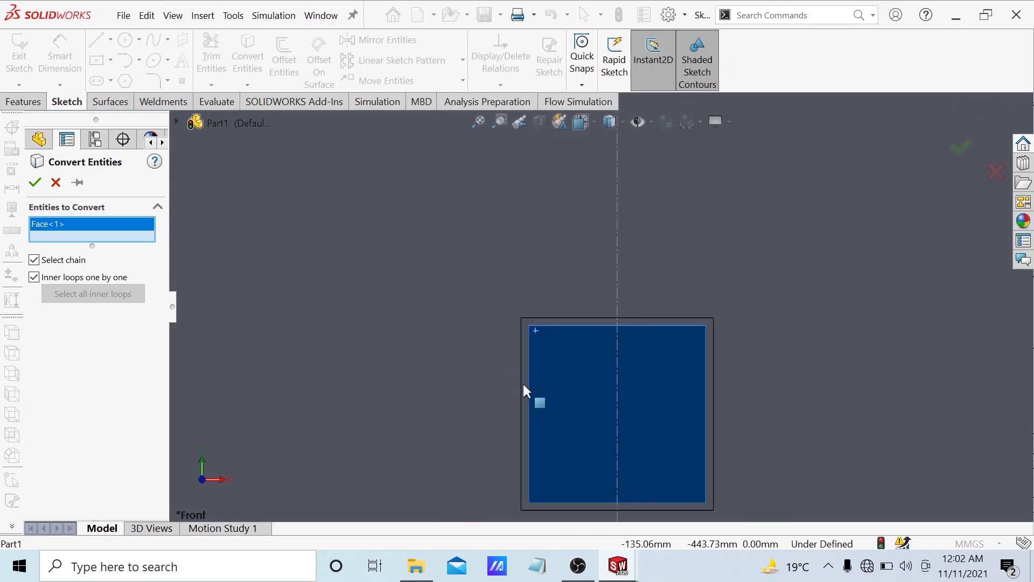
left_click(35, 182)
scroll(555, 367, "up", 3)
scroll(609, 353, "down", 2)
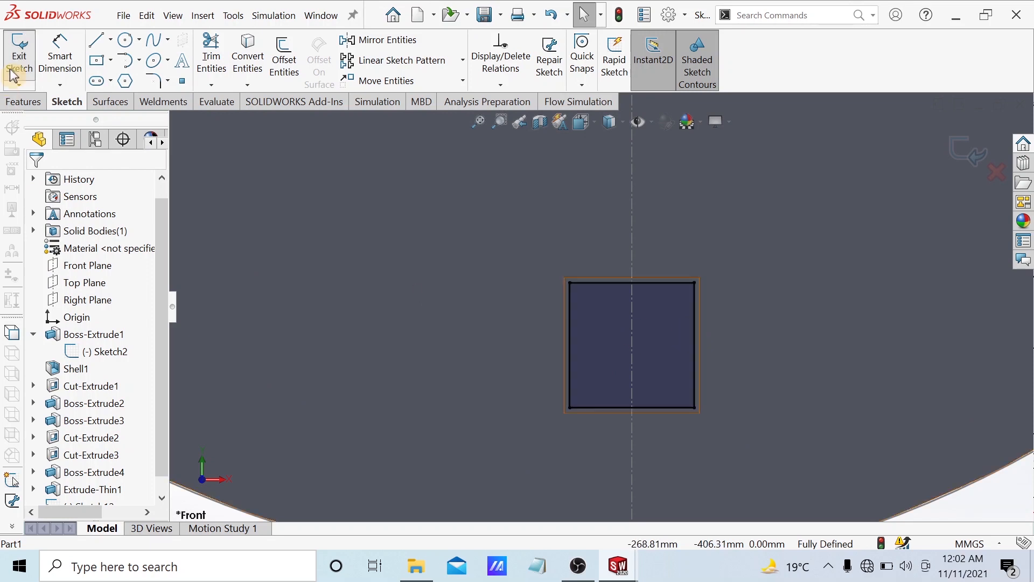
Step: Sketch a corner rectangle around the leg's end that encloses the converted inner square
left_click(97, 60)
left_click(110, 60)
left_click(109, 87)
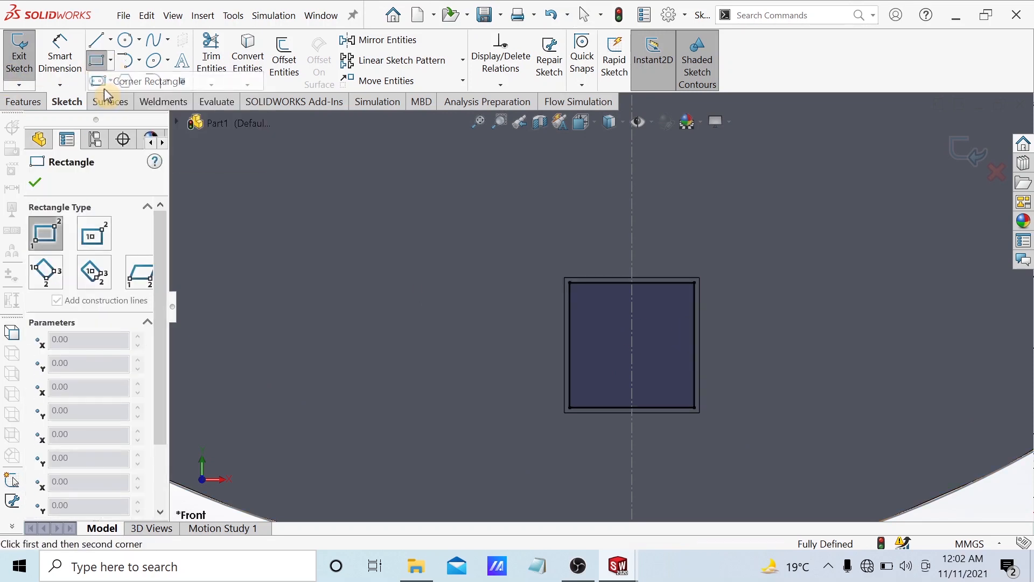
left_click(532, 257)
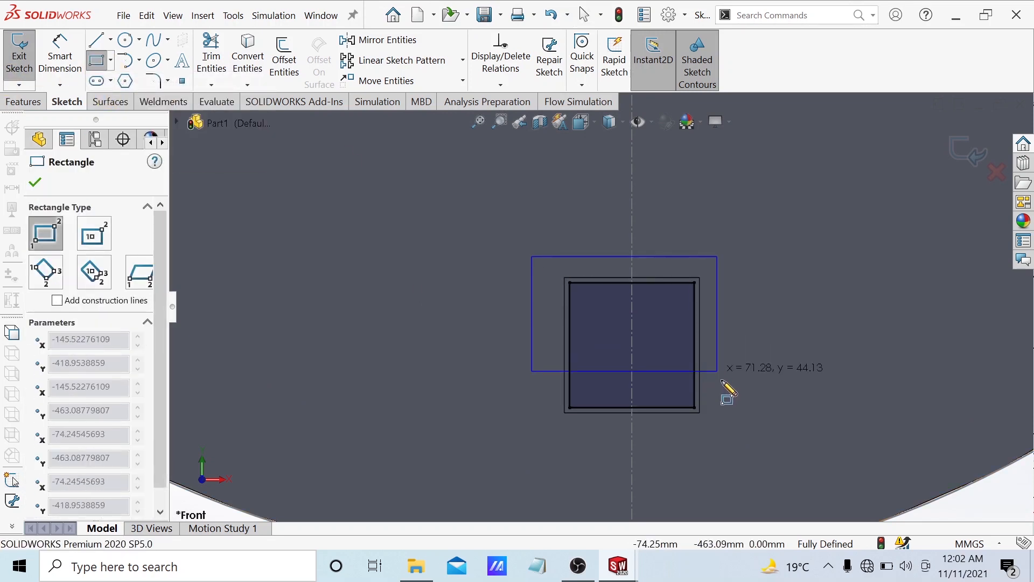
left_click(727, 442)
key("Escape")
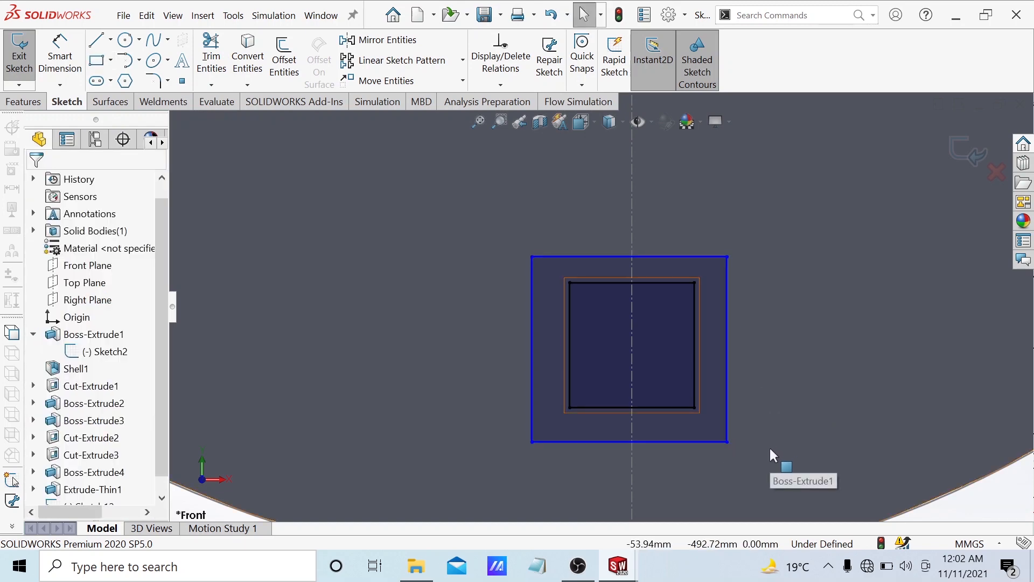
Step: Switch to the Draw1 drawing and examine the support leg's base plate in the centrifugal fan detail
mouse_move(618, 574)
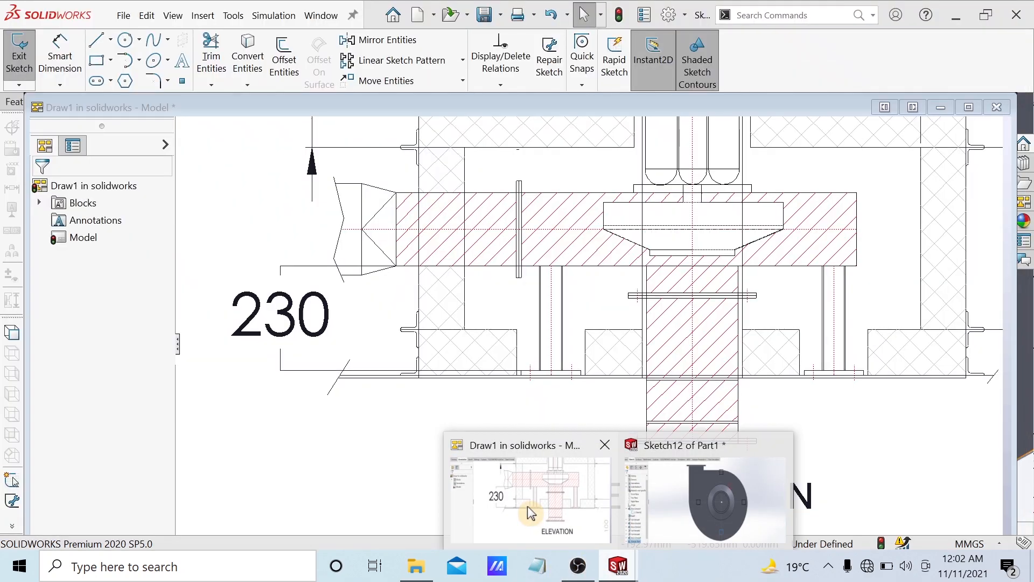
left_click(528, 507)
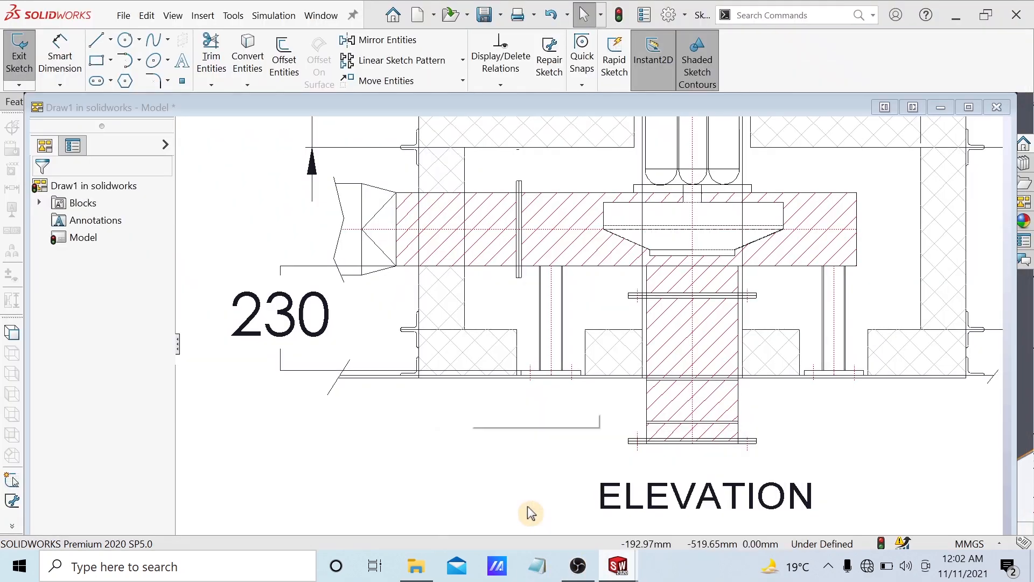
scroll(380, 361, "up", 4)
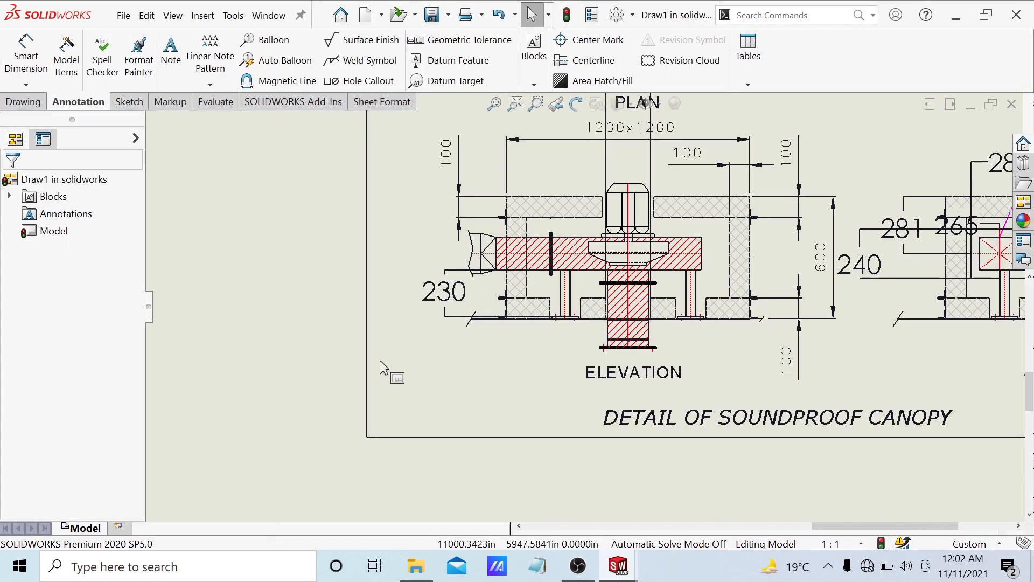
scroll(386, 357, "up", 5)
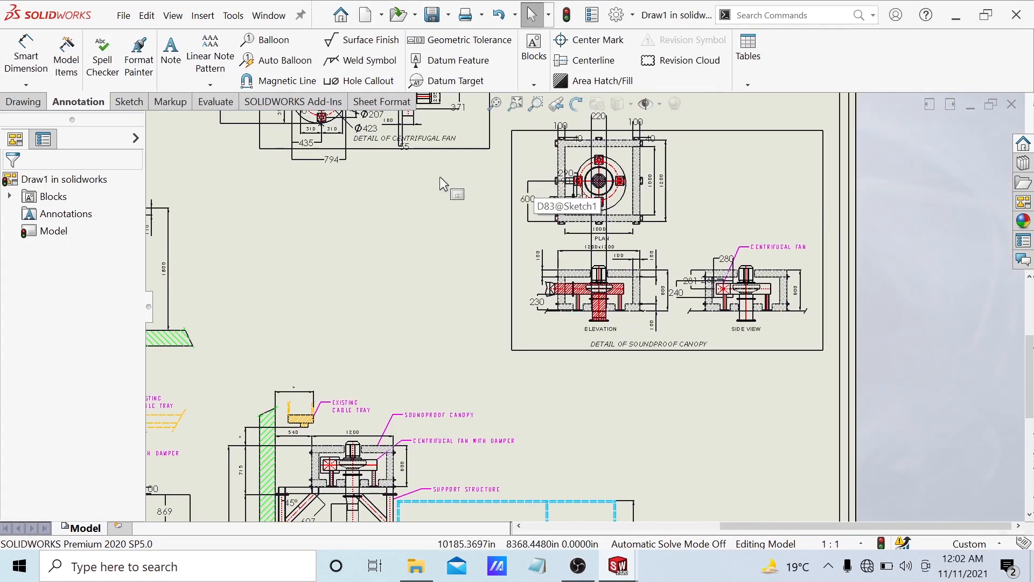
scroll(355, 205, "down", 3)
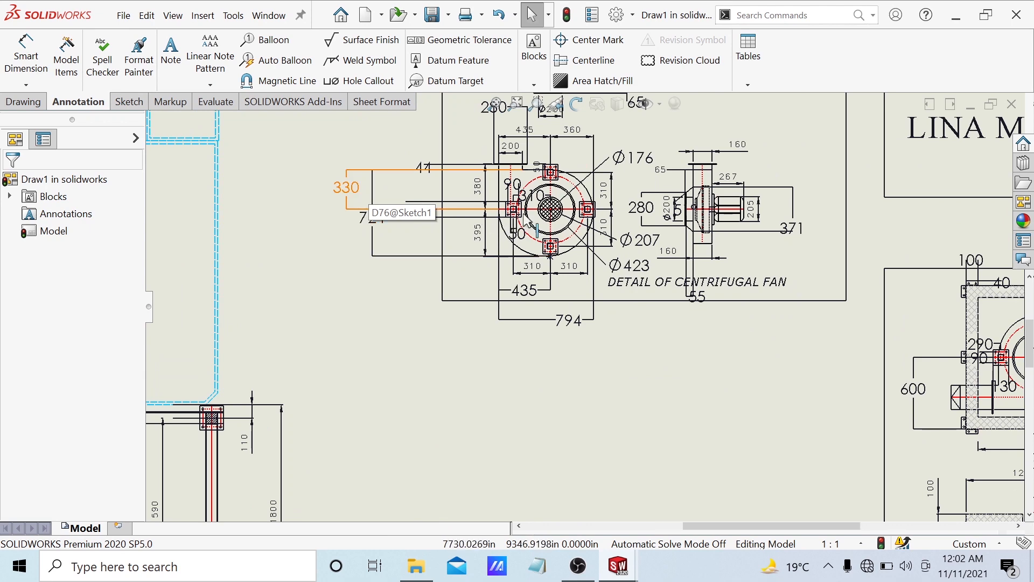
scroll(517, 218, "down", 3)
scroll(533, 229, "down", 4)
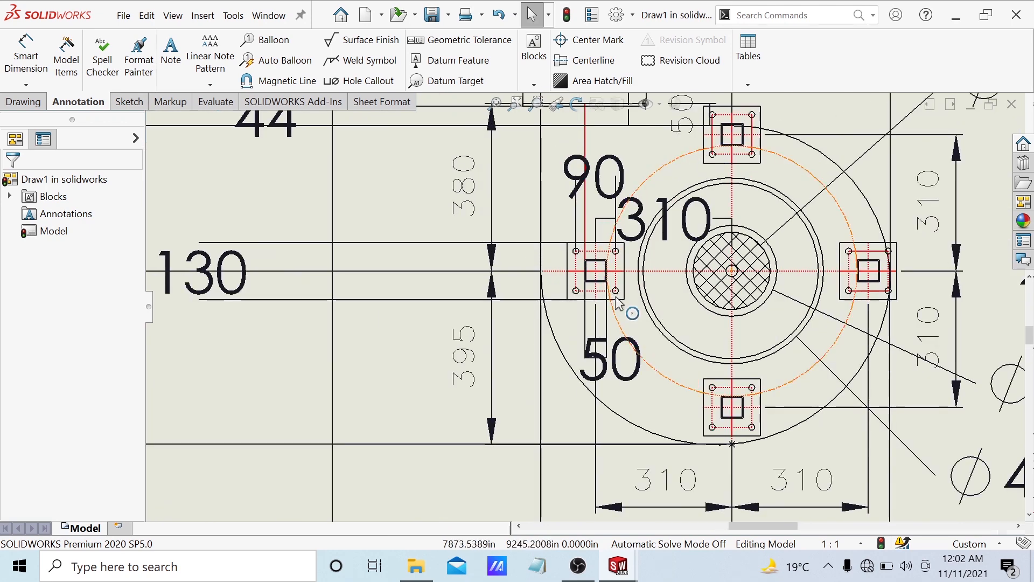
key("d")
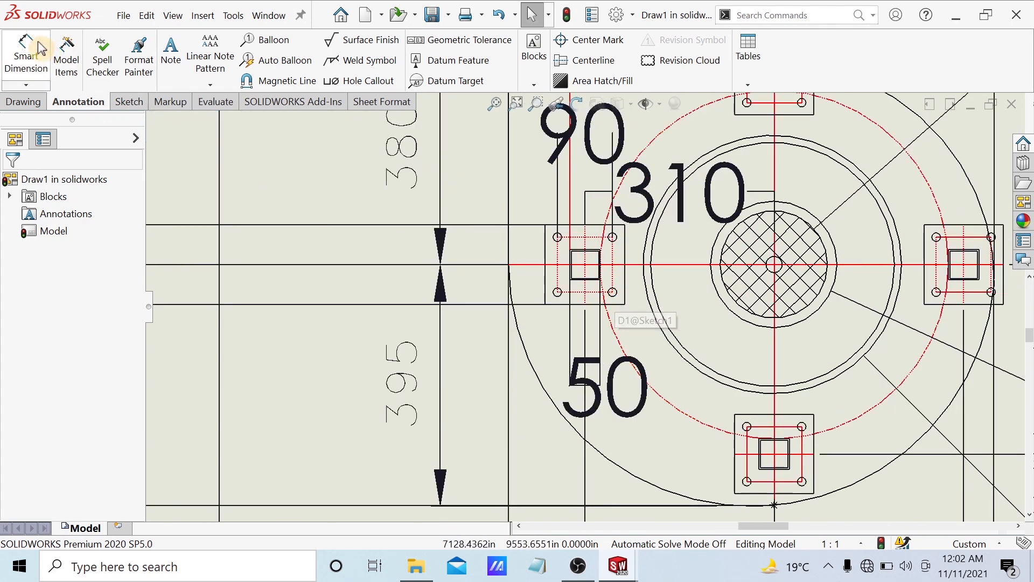
scroll(585, 285, "down", 4)
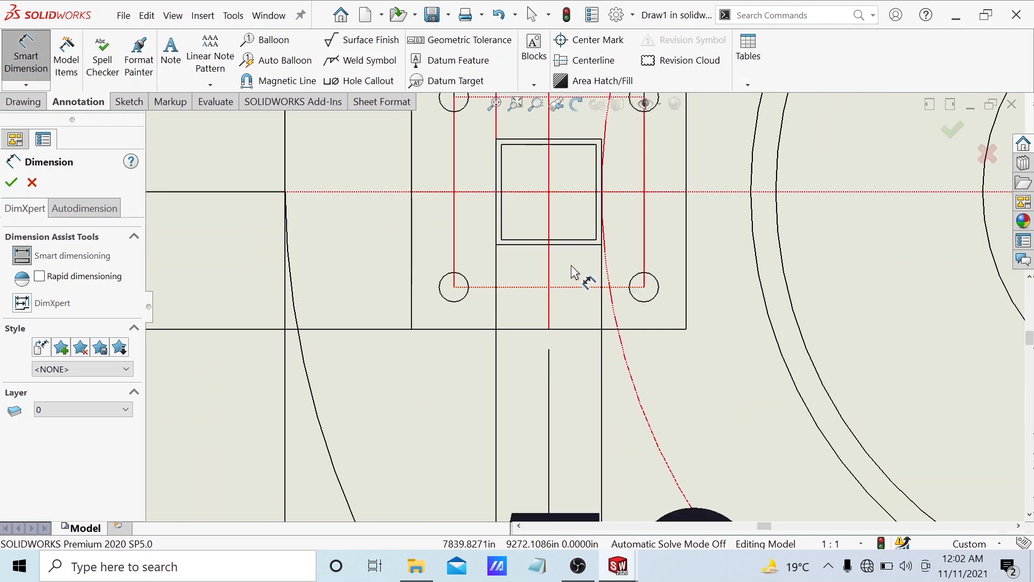
left_click(489, 243)
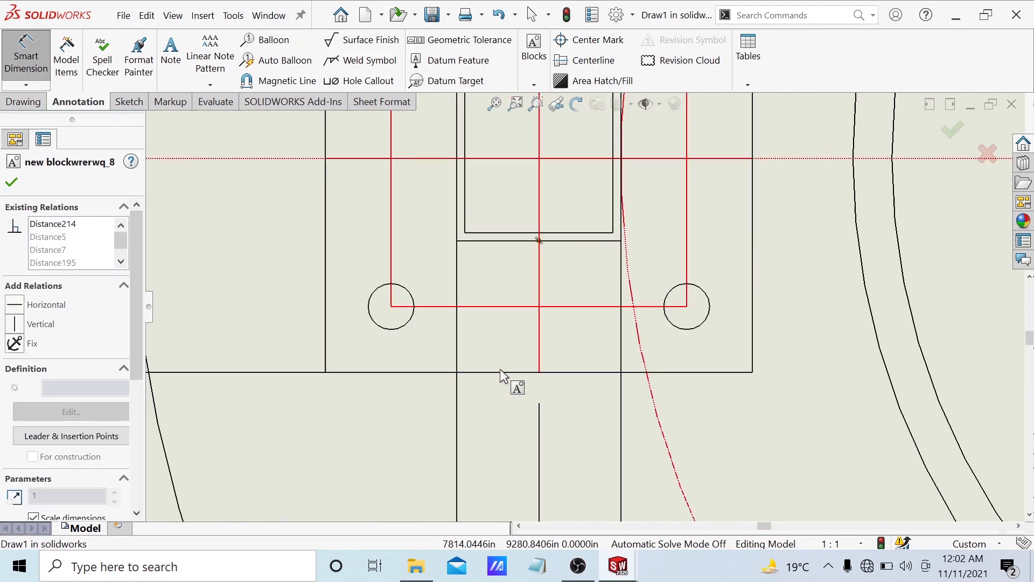
key("Escape")
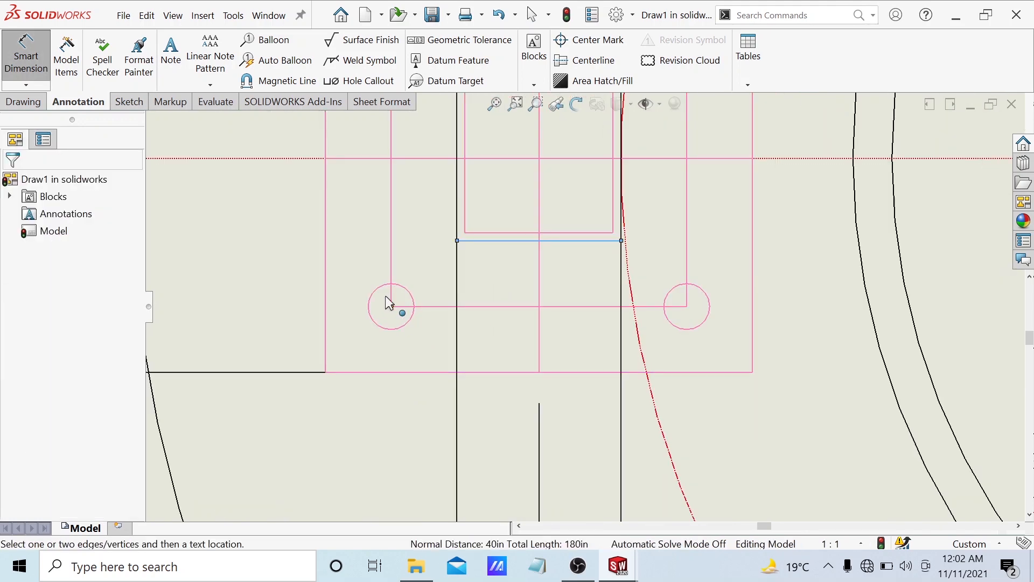
left_click(25, 54)
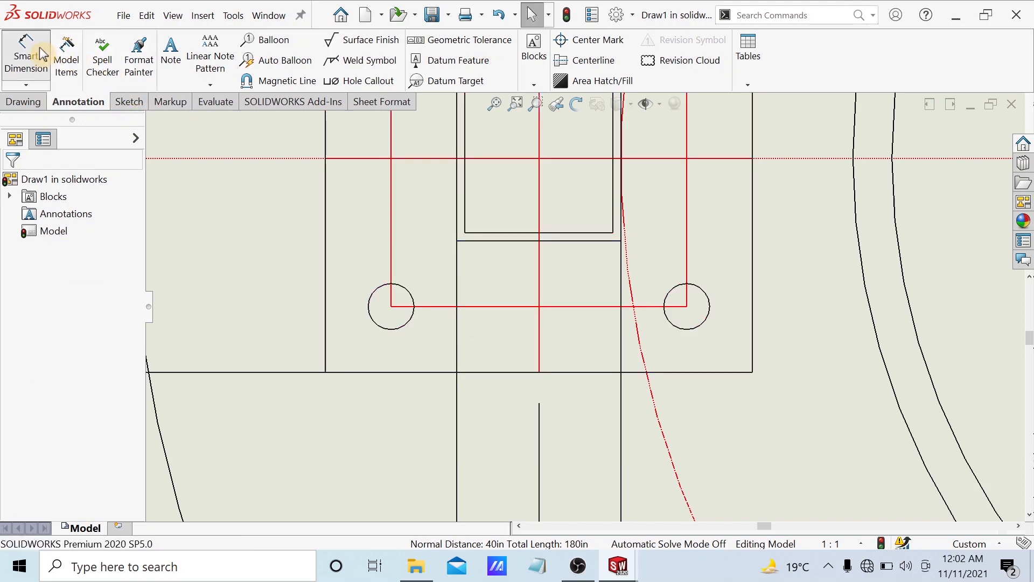
left_click(457, 240)
left_click(472, 372)
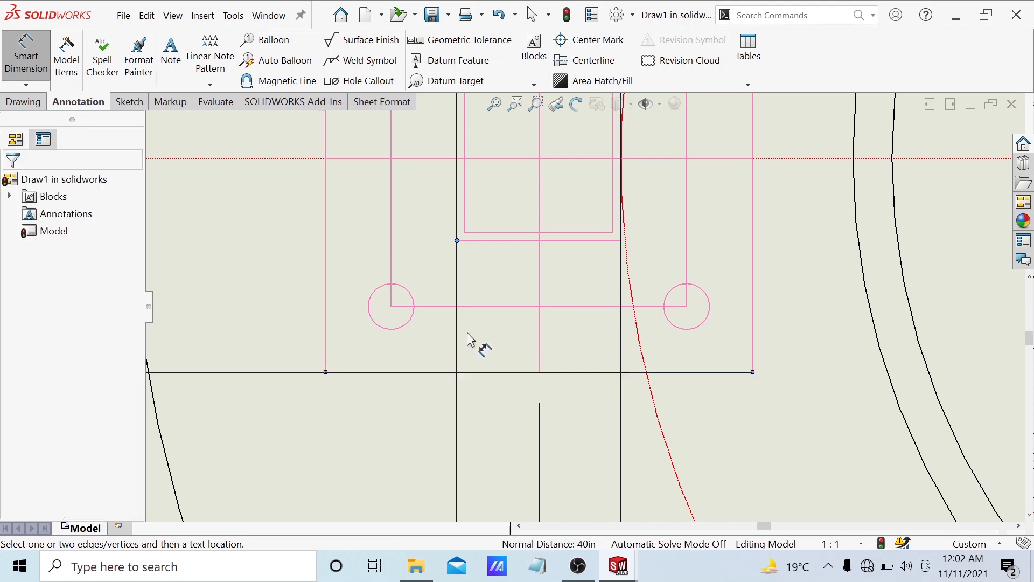
key("Escape")
key("Escape")
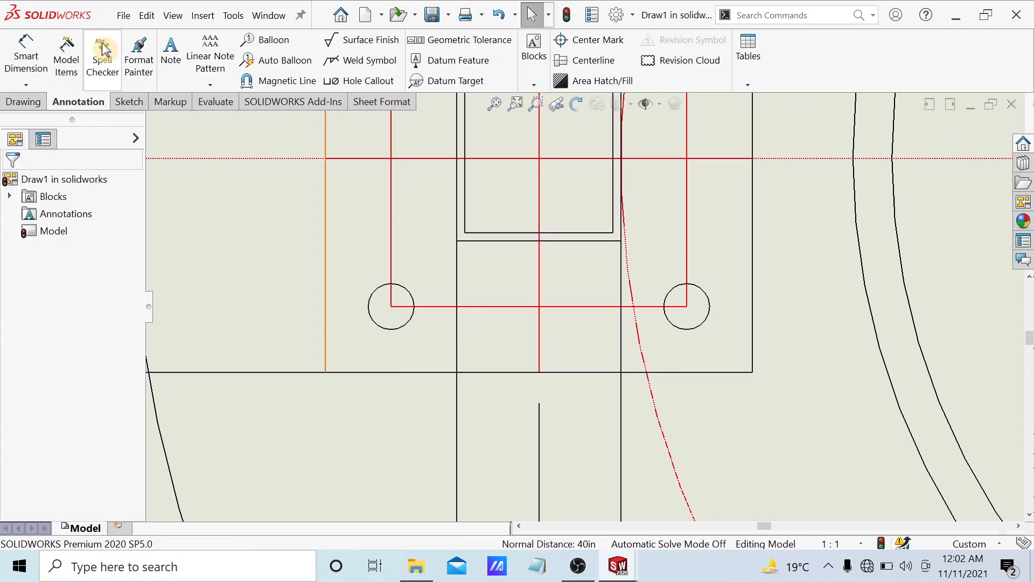
Step: Dimension the vertical distance from the left leg's lower outer edge to its base plate's lower edge in the fan detail
left_click(26, 54)
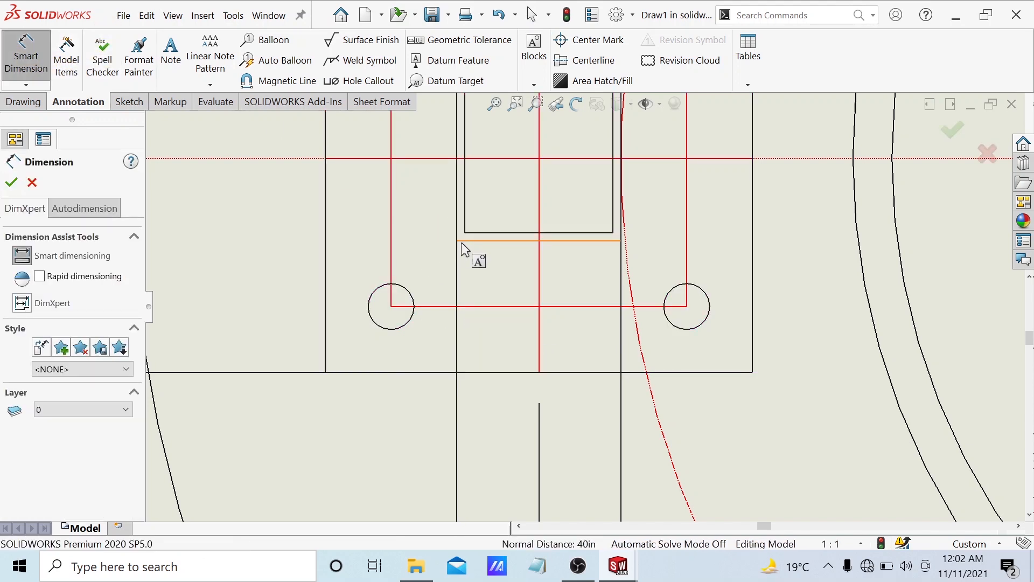
left_click(539, 241)
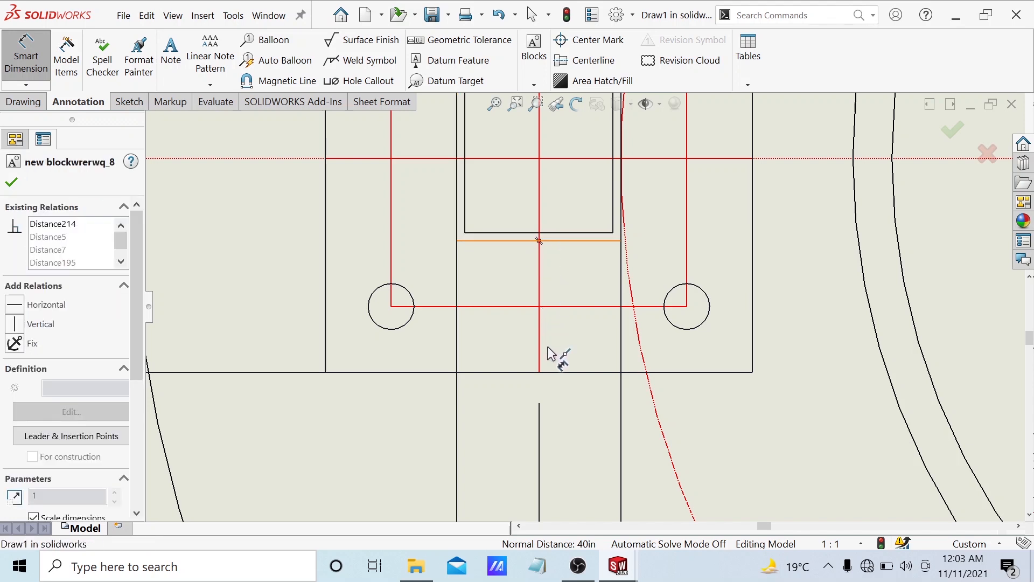
left_click(539, 372)
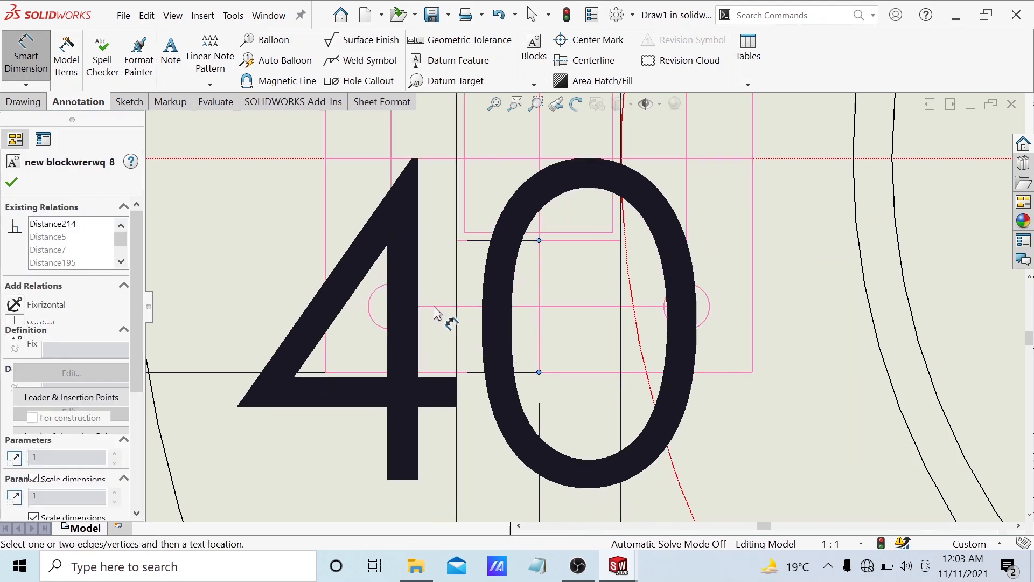
scroll(434, 306, "up", 6)
scroll(263, 318, "up", 3)
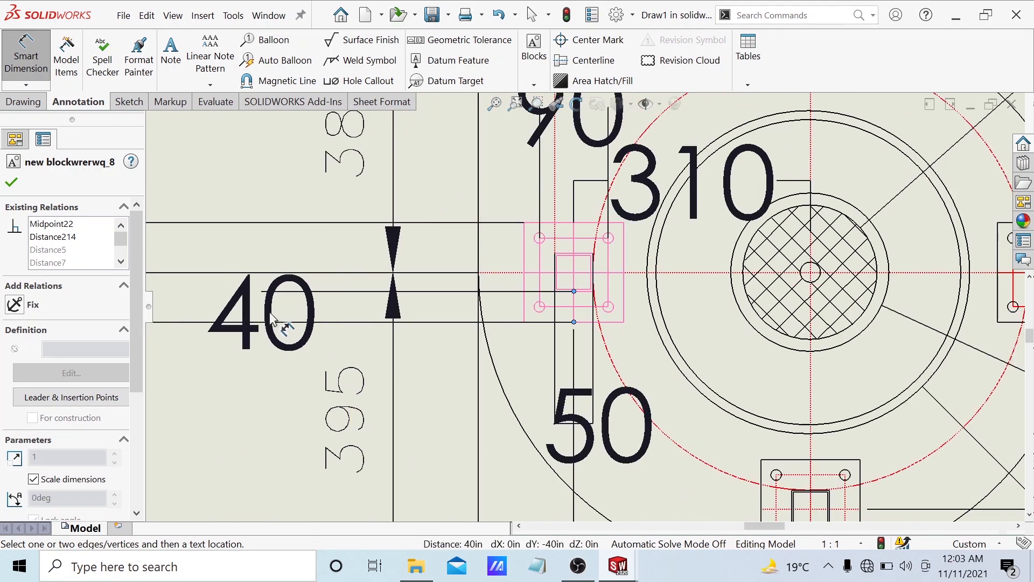
left_click(275, 302)
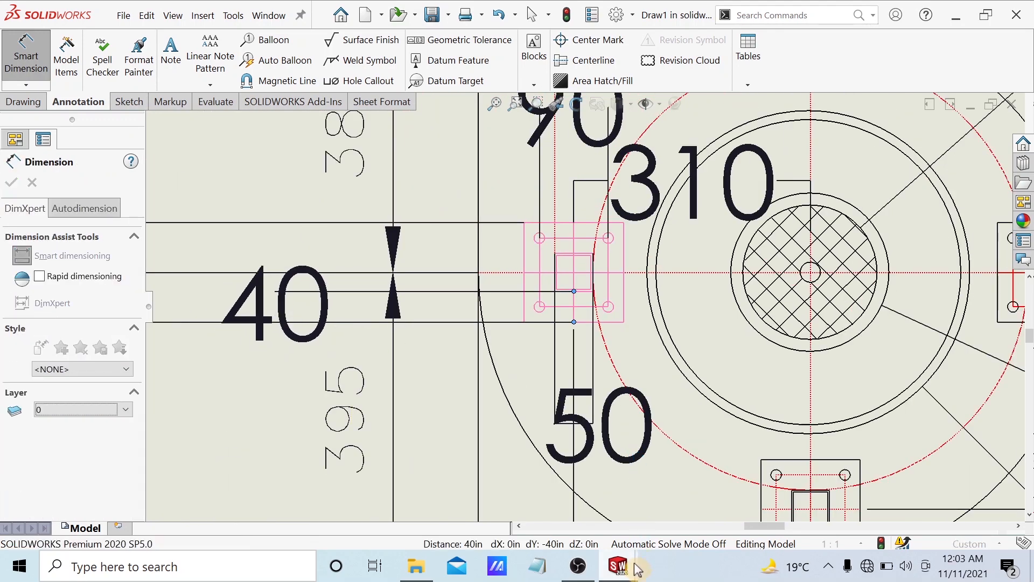
Step: Return to the Part1 leg-end sketch and dimension the rectangle's left side 40 mm from the converted inner square's left side
mouse_move(619, 566)
mouse_move(658, 541)
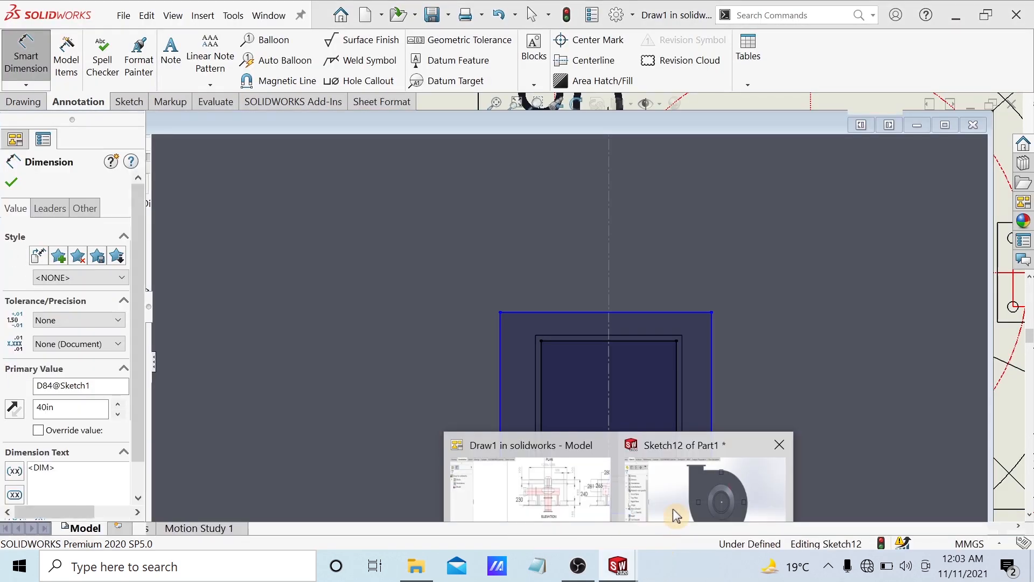
left_click(673, 508)
key("Escape")
scroll(674, 508, "up", 7)
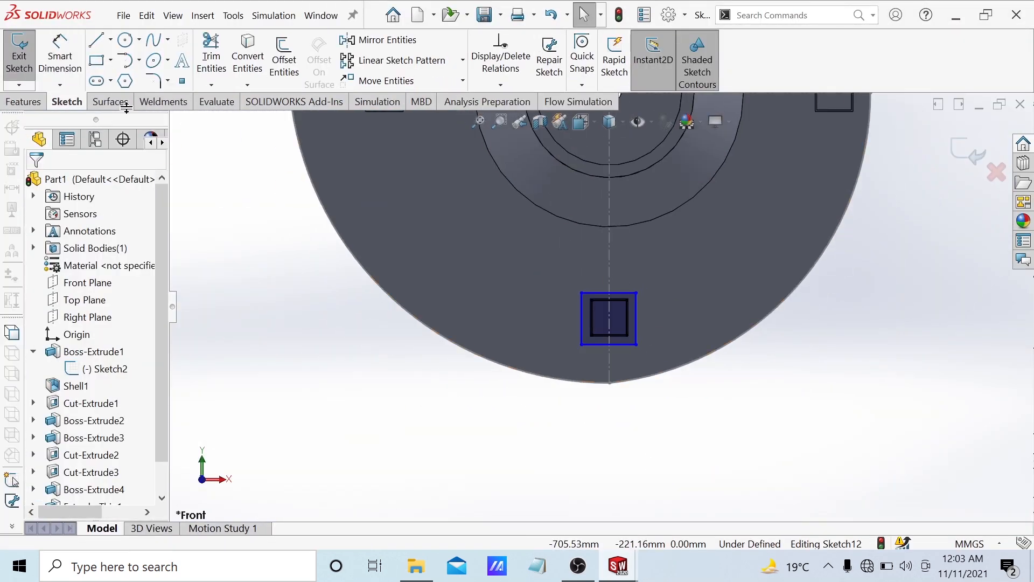
left_click(43, 52)
scroll(589, 346, "down", 5)
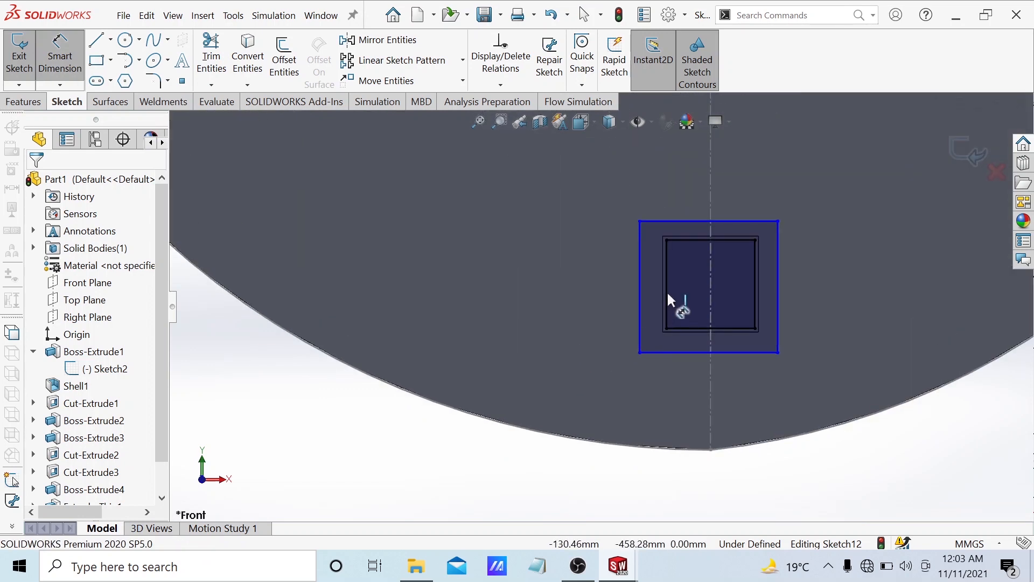
scroll(668, 294, "down", 5)
left_click(642, 319)
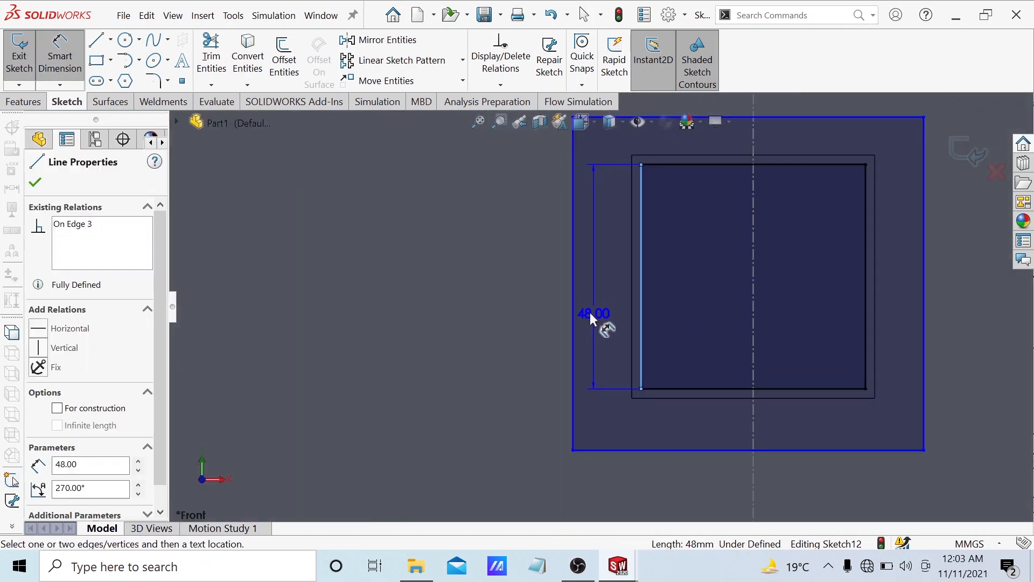
left_click(571, 307)
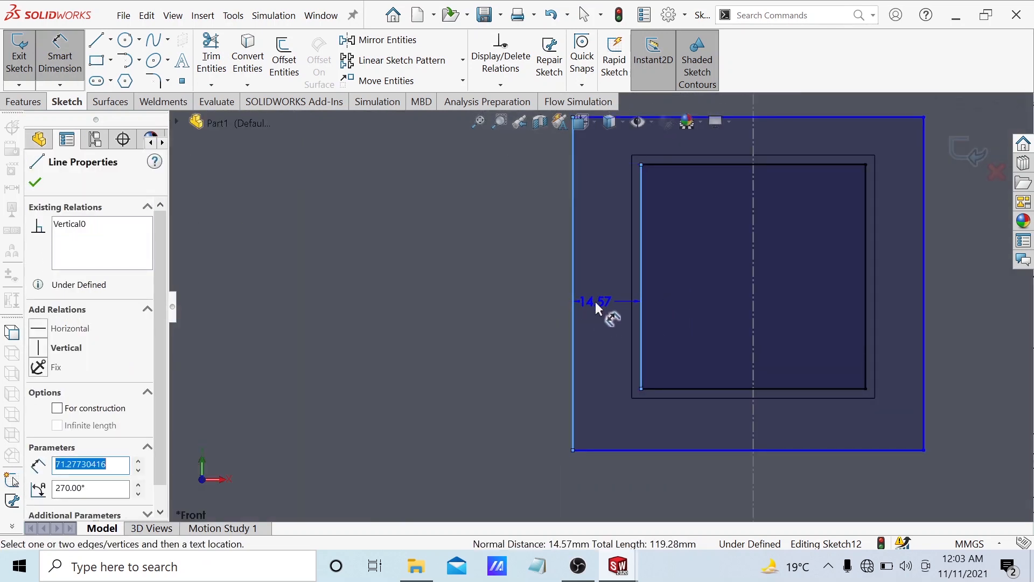
left_click(595, 301)
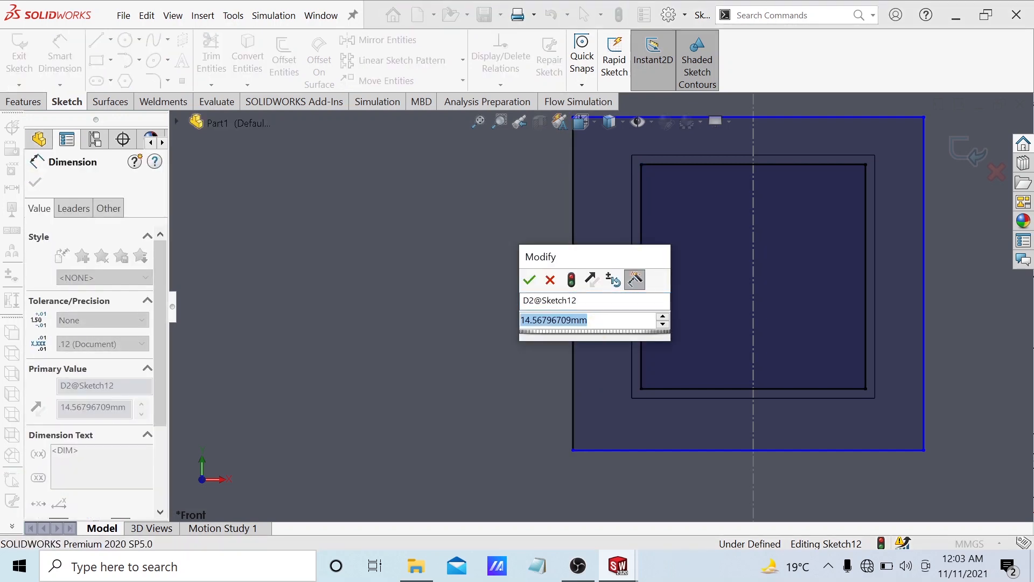
type("=40")
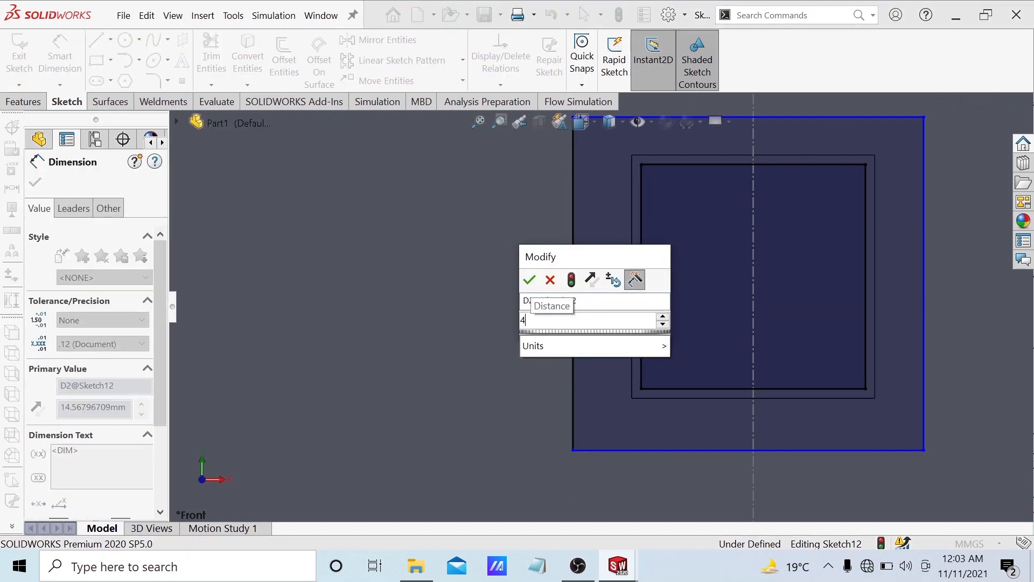
left_click(529, 280)
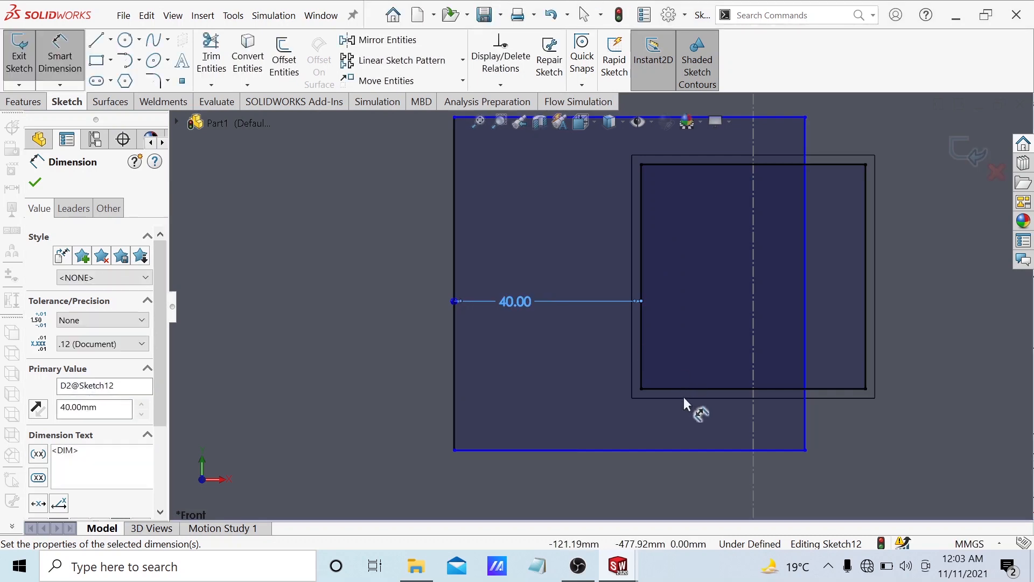
Step: Reposition the rectangle's right side so it crosses the leg, about 7.6 mm inside the inner square's right side
left_click(804, 284)
key("Escape")
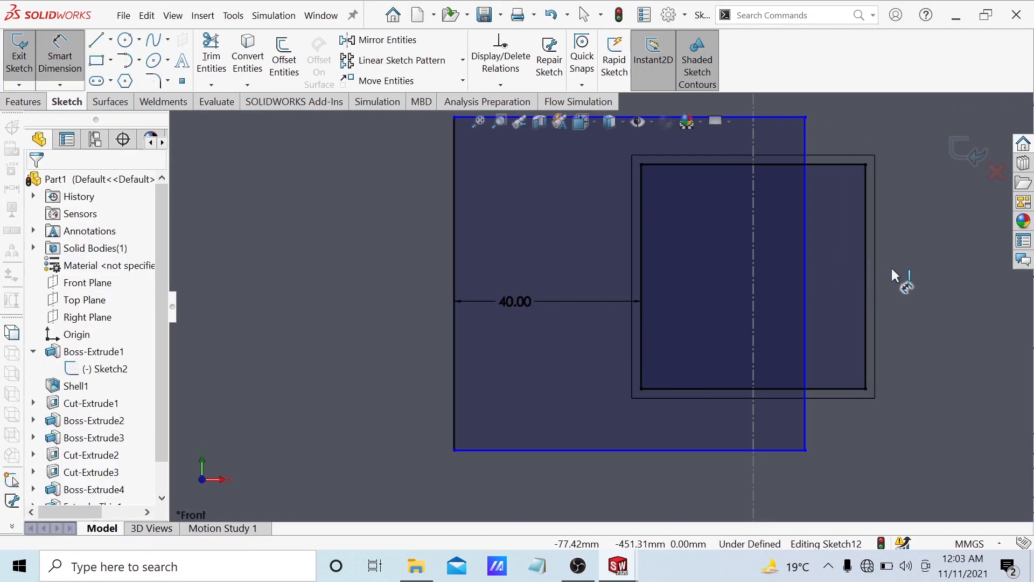
left_click_drag(805, 288, 940, 273)
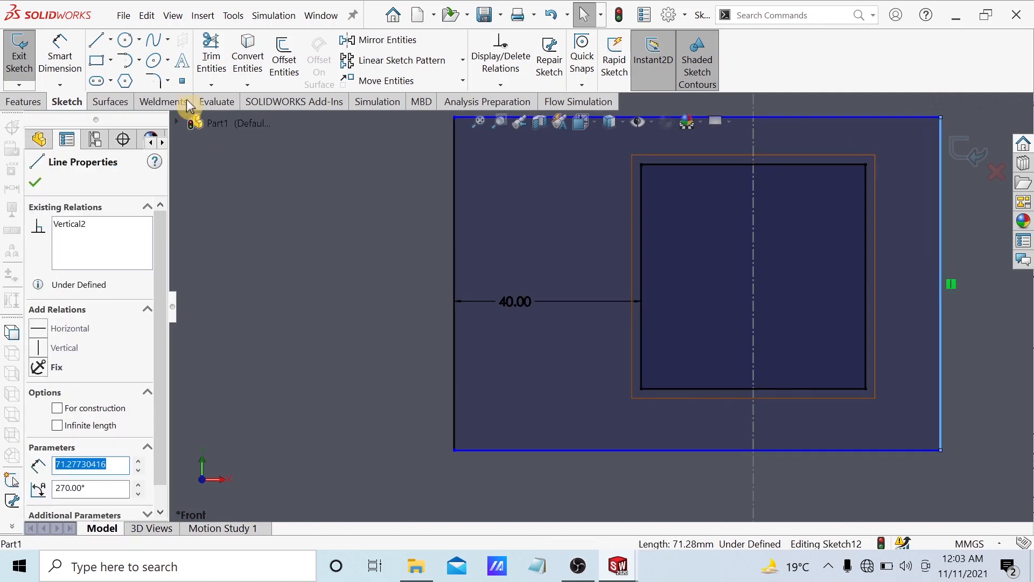
left_click_drag(942, 219, 832, 221)
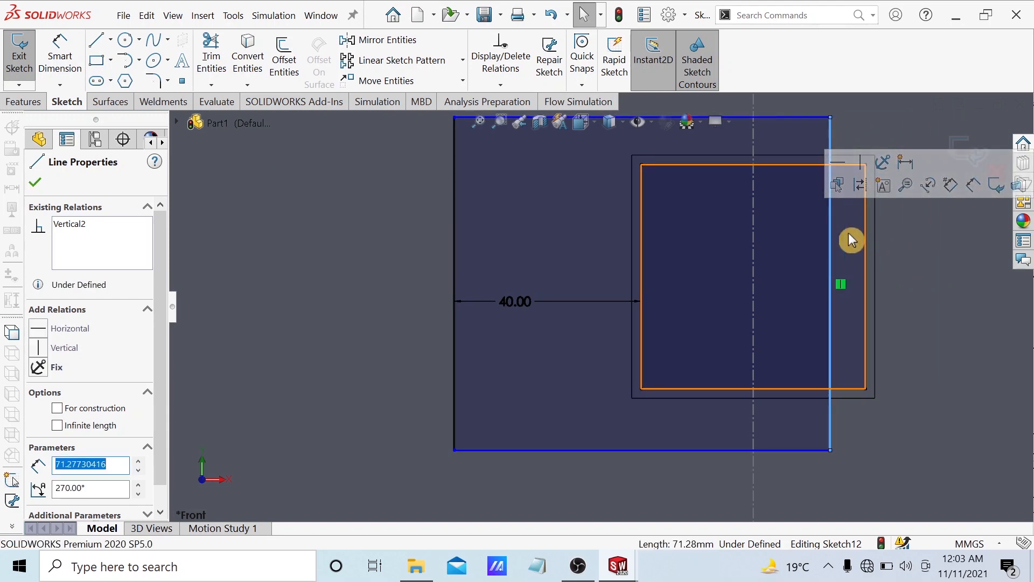
left_click(875, 266)
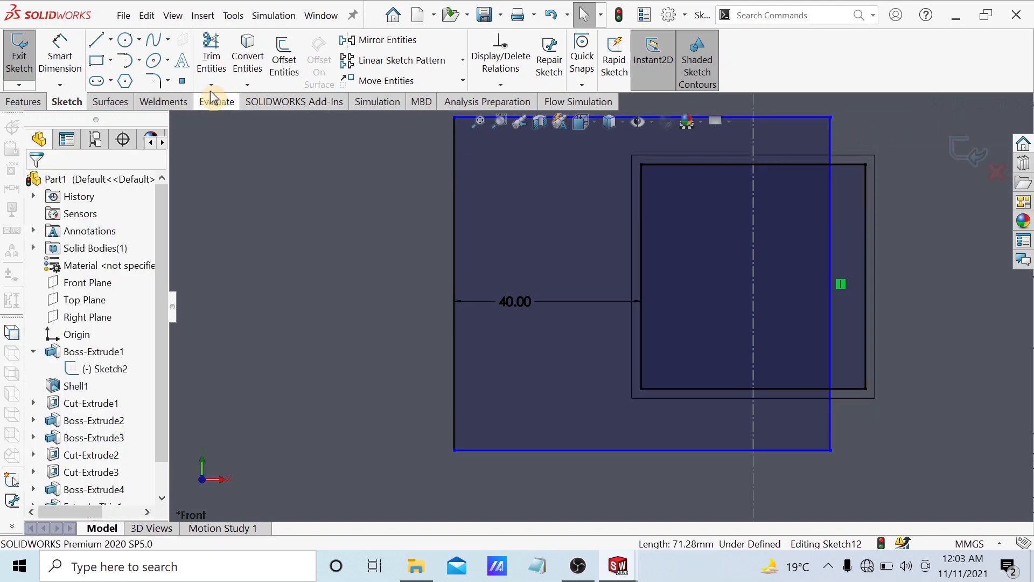
Step: Try to dimension the rectangle's right side 40 mm from the inner square's right side, and undo it
left_click(59, 57)
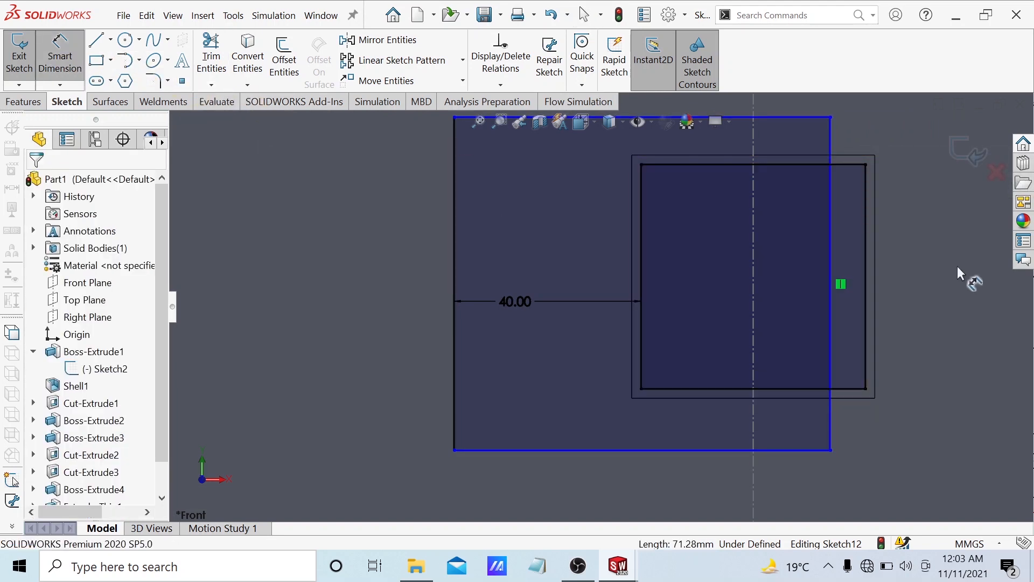
left_click(867, 242)
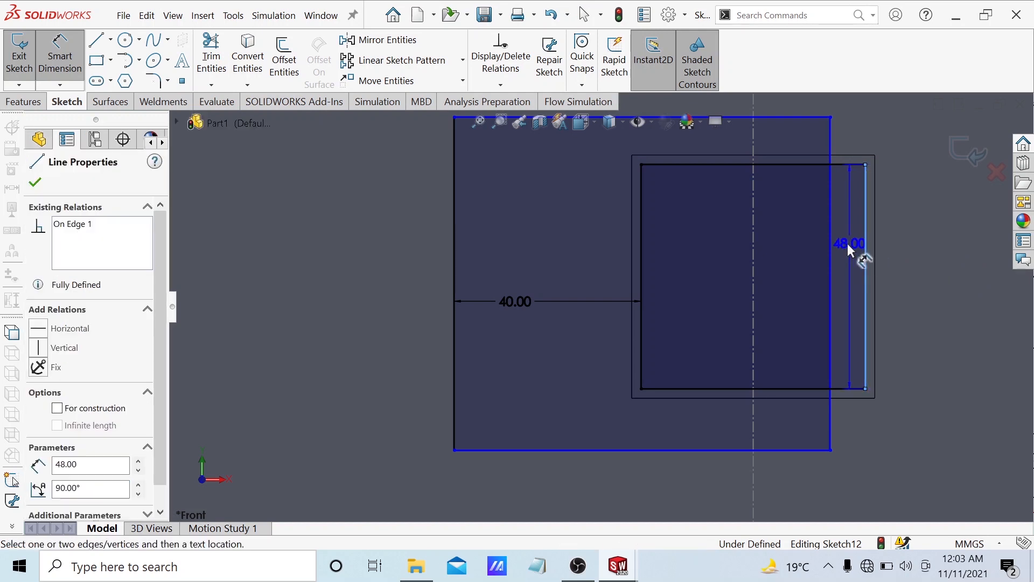
left_click(832, 241)
left_click(843, 233)
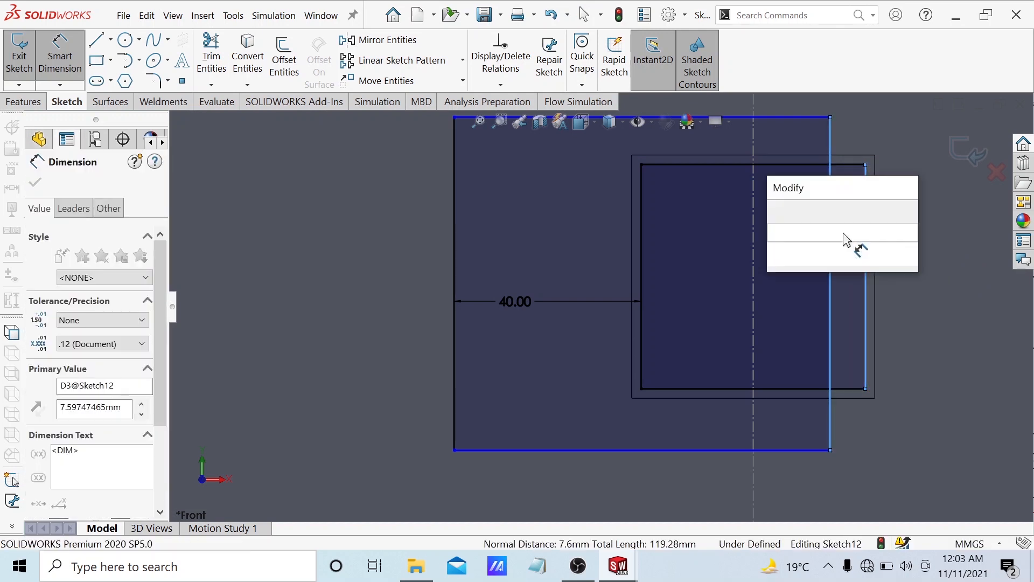
key("BackSpace")
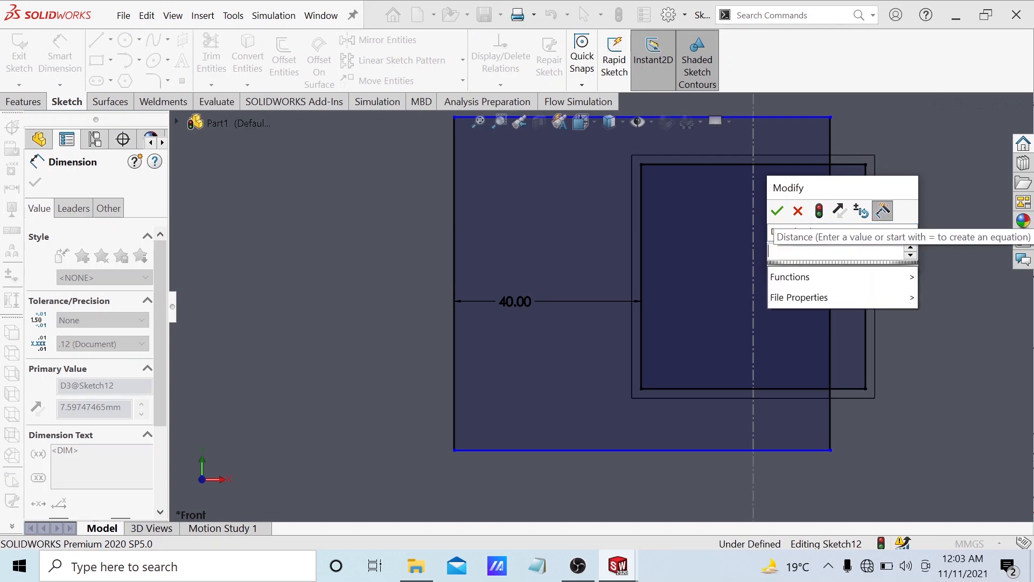
type("40")
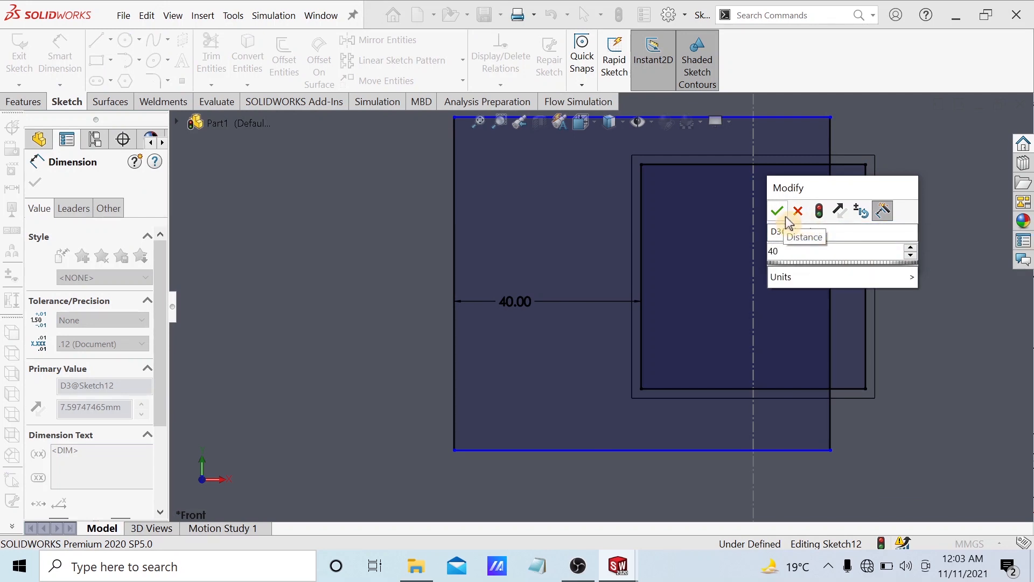
left_click(786, 216)
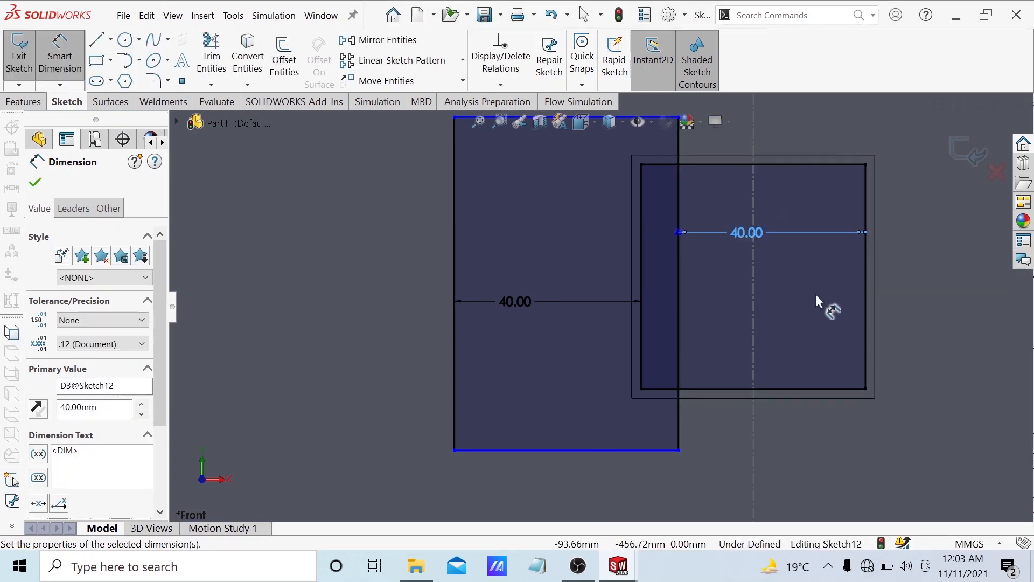
key("Escape")
key("ctrl+z")
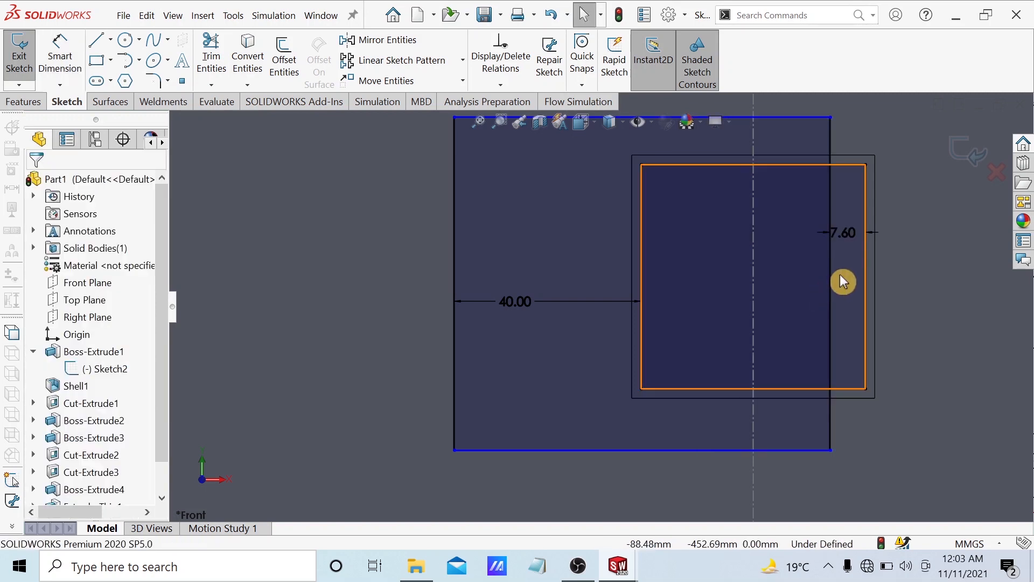
Step: Move the rectangle's right side outside the leg and dimension it 40 mm from the converted inner square's right side
left_click_drag(830, 273, 940, 283)
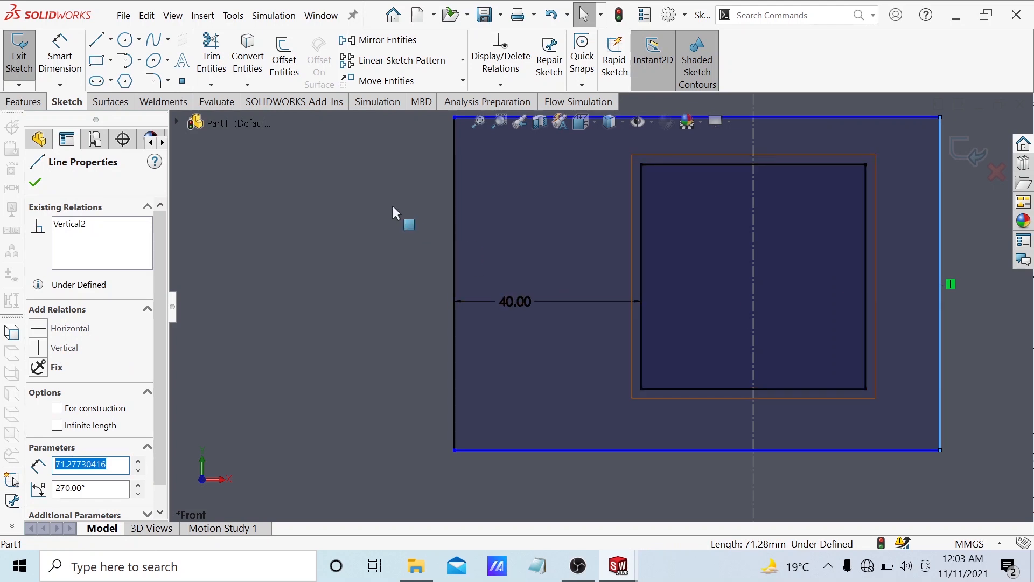
left_click(58, 50)
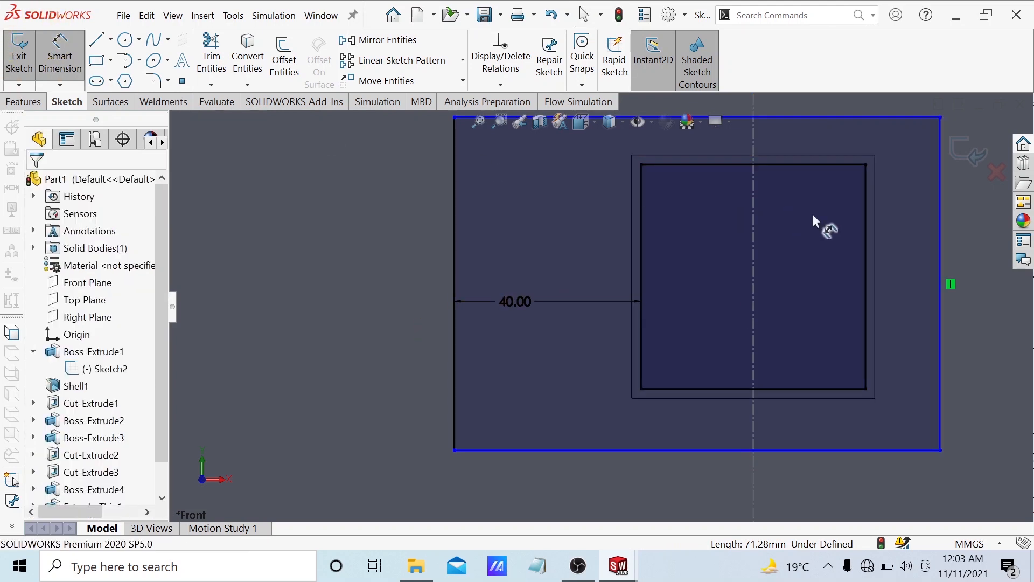
left_click(866, 256)
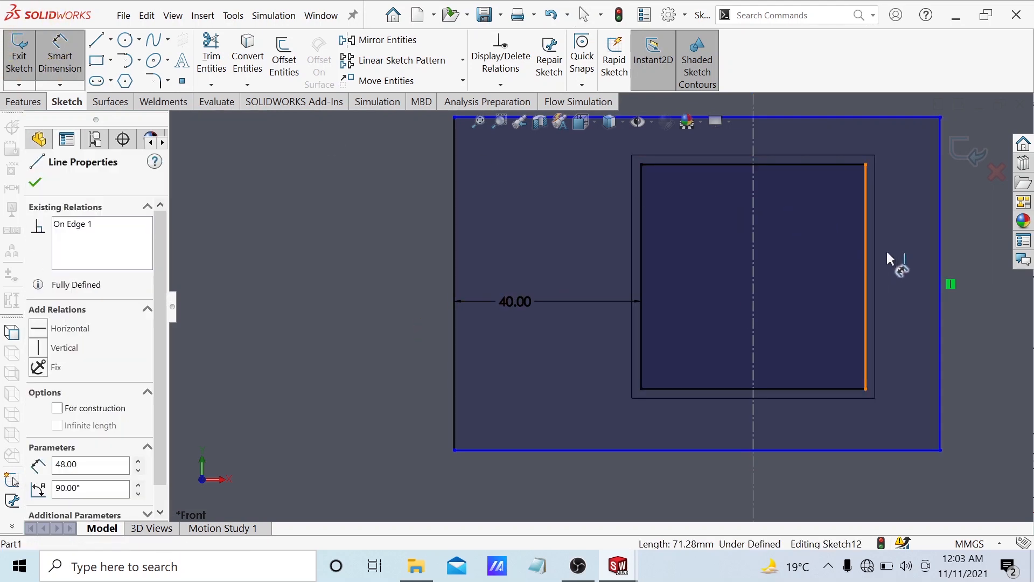
left_click(938, 246)
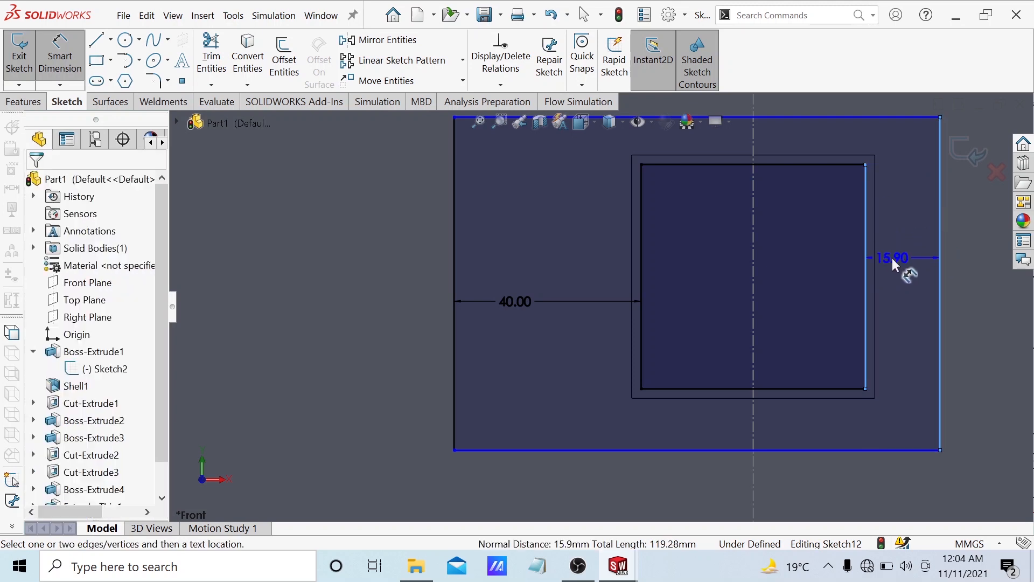
left_click(892, 258)
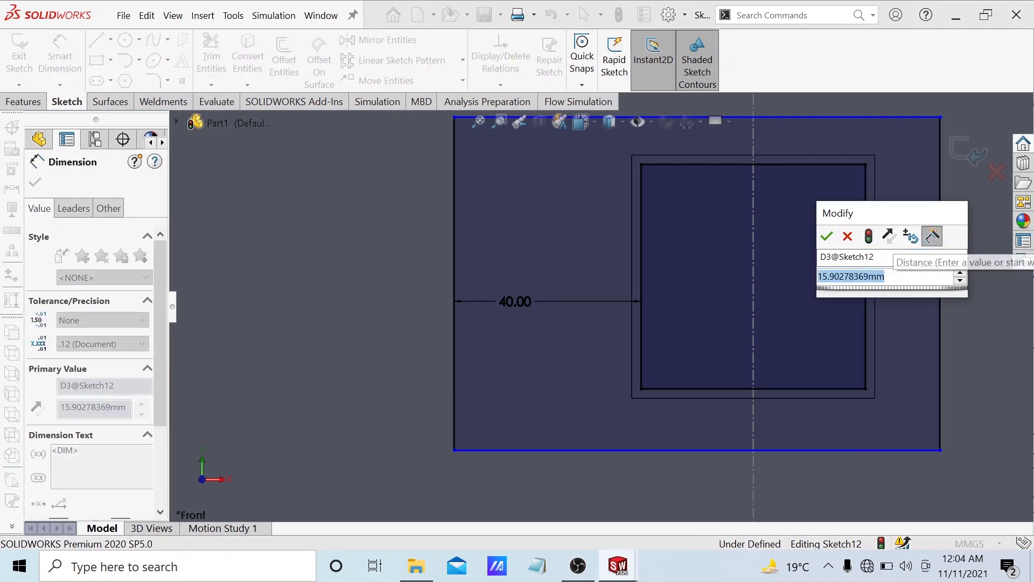
type("=")
key("BackSpace")
type("40")
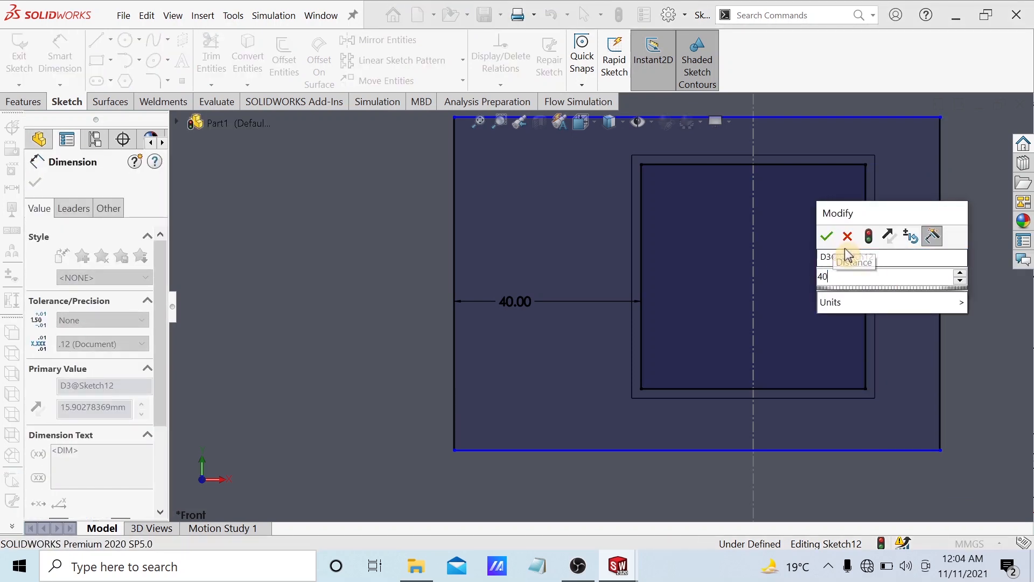
left_click(828, 238)
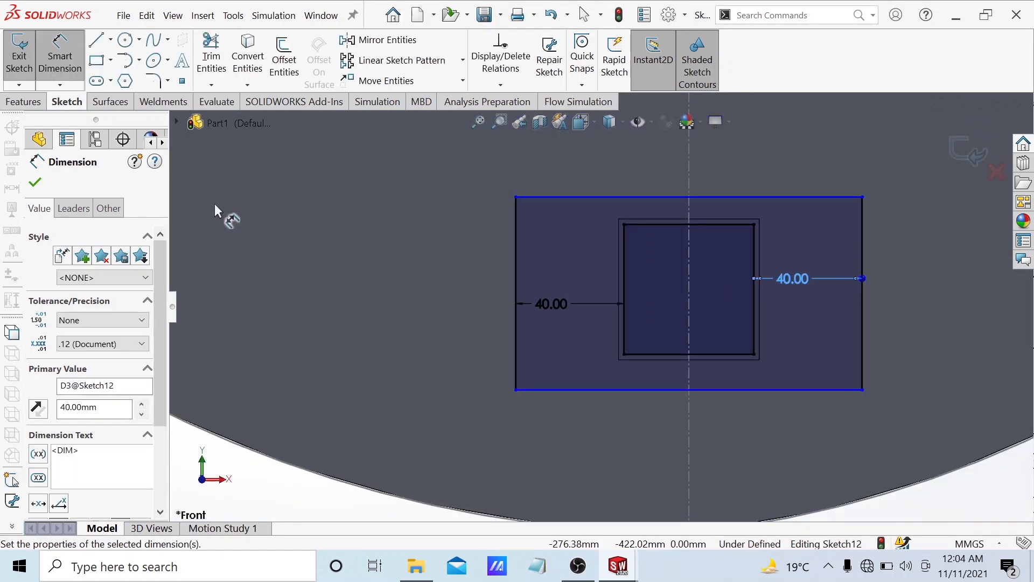
left_click(36, 182)
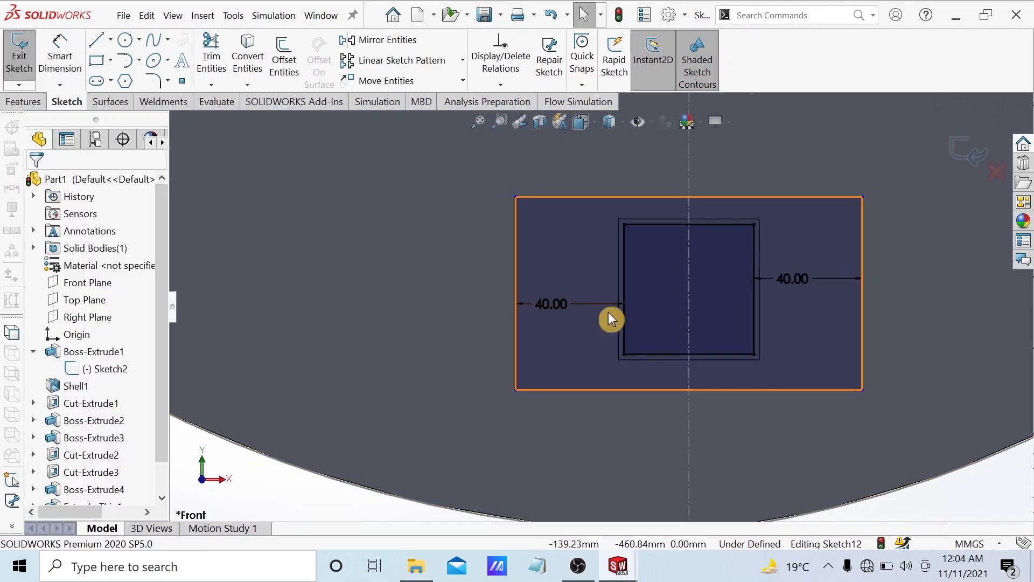
Step: Dimension the rectangle's lower side 40 mm below the inner square's lower side
left_click(662, 354)
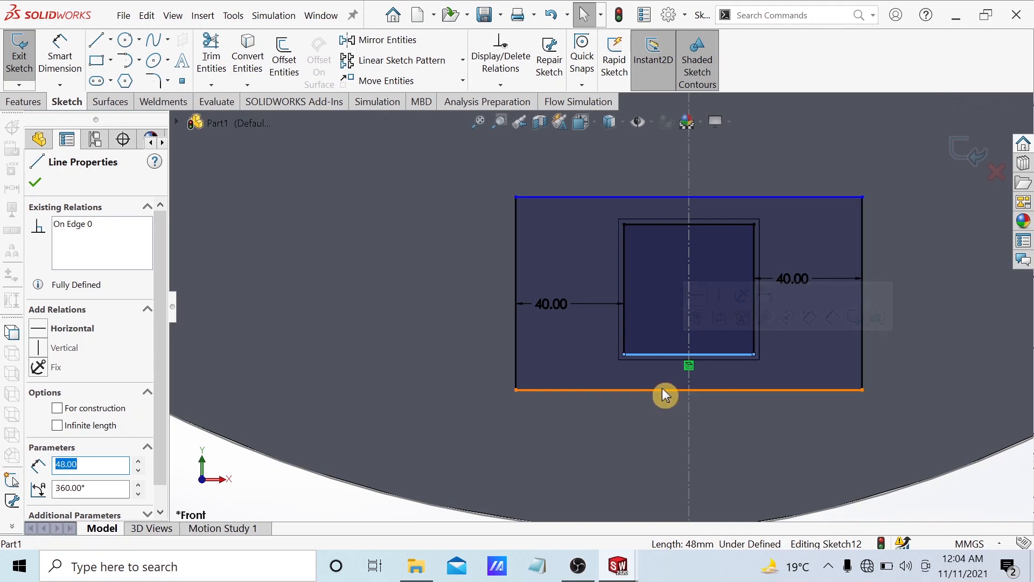
left_click(57, 59)
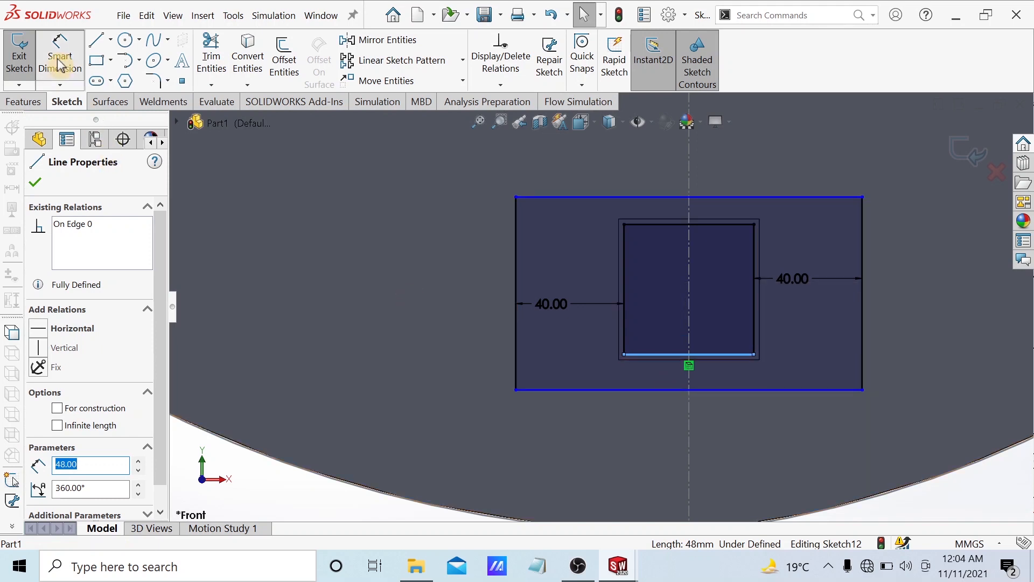
left_click(650, 356)
left_click(655, 388)
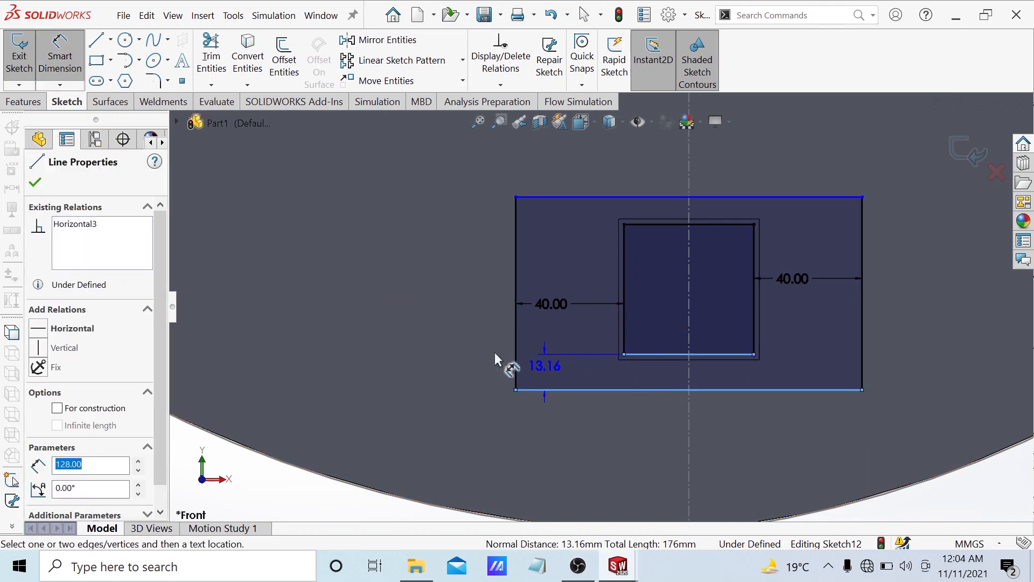
left_click(434, 339)
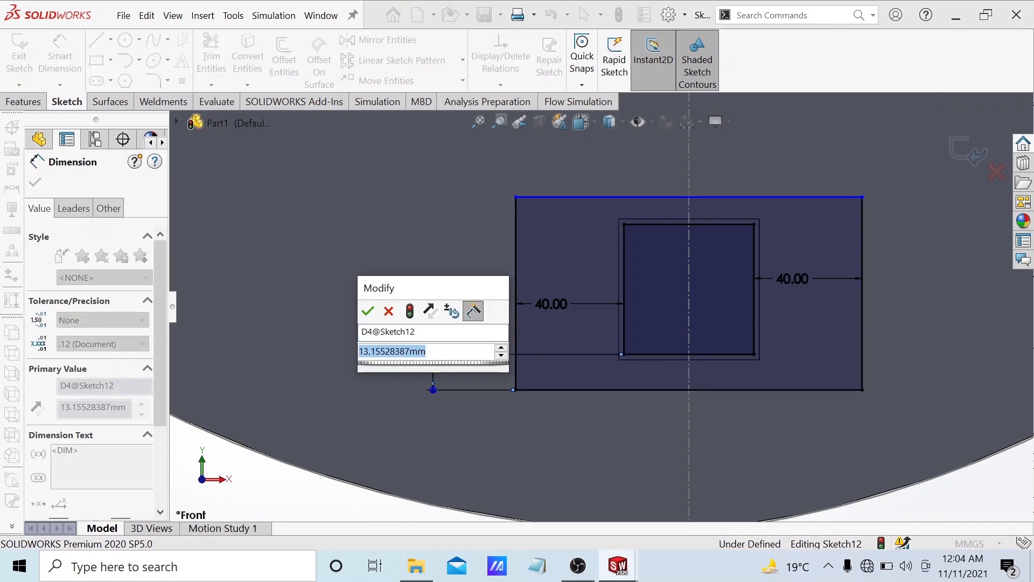
type("=40")
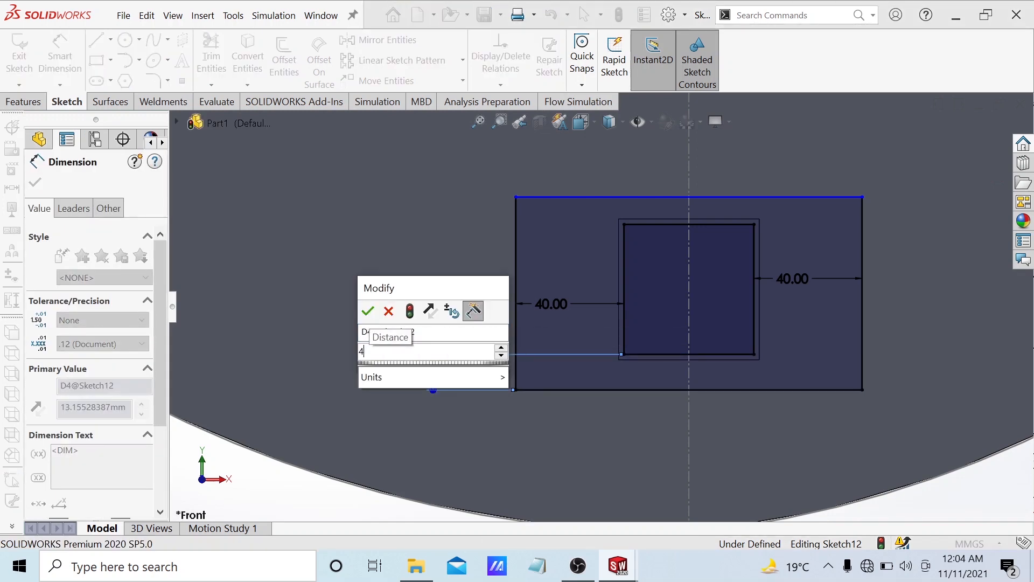
left_click(368, 311)
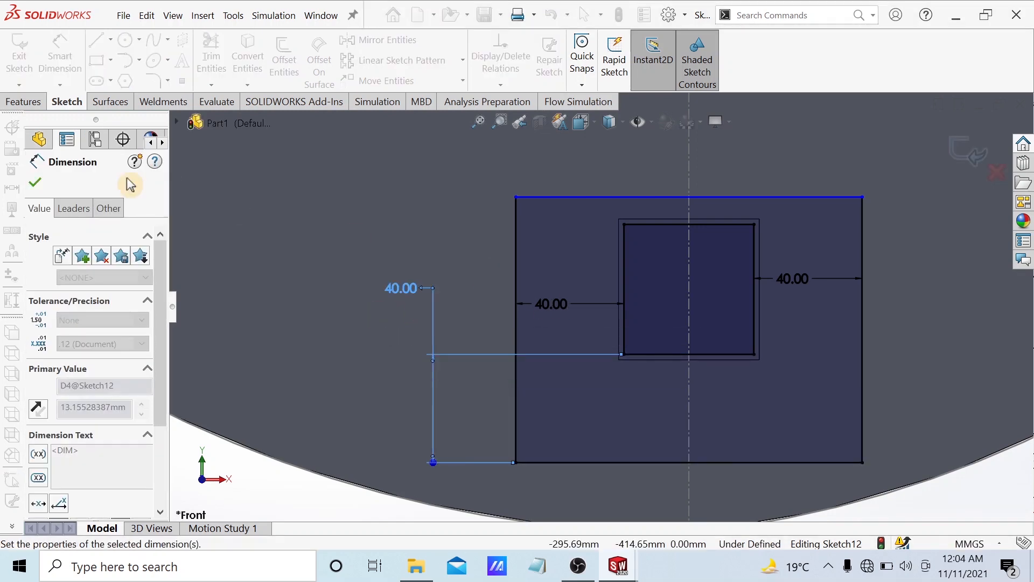
key("Escape")
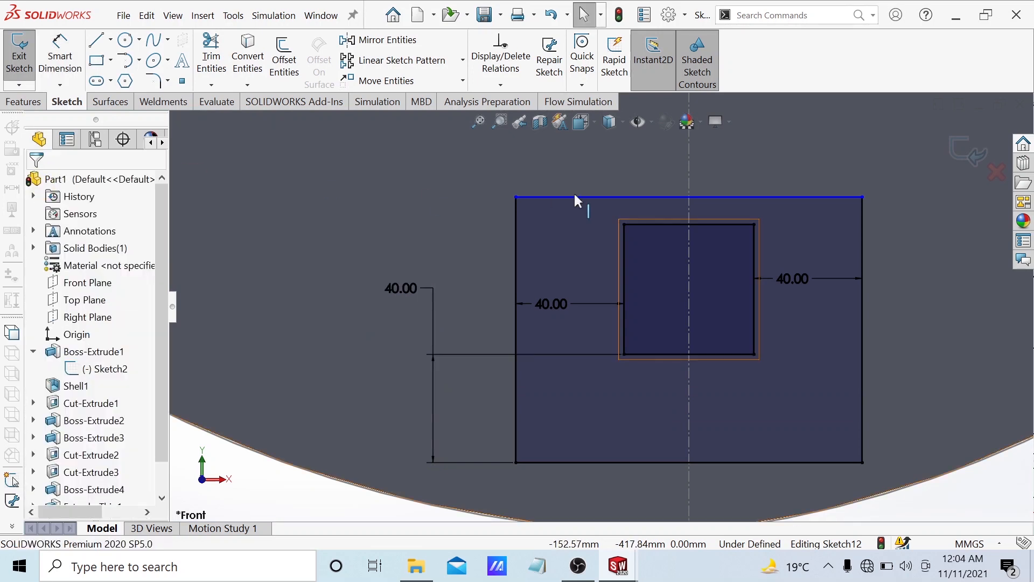
Step: Dimension the rectangle's upper side 40 mm above the inner square's upper side
left_click(640, 225)
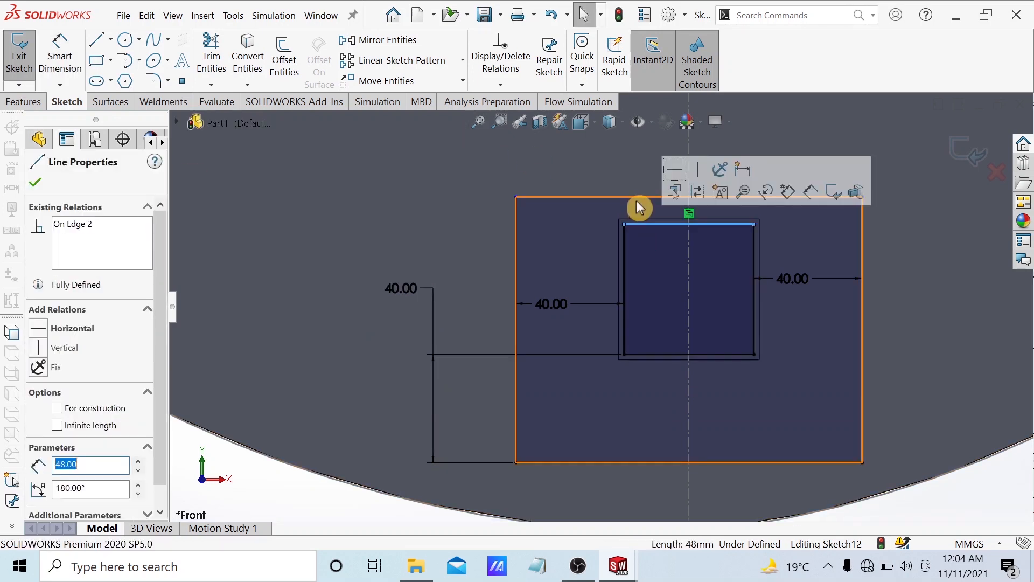
left_click(636, 196)
left_click(59, 54)
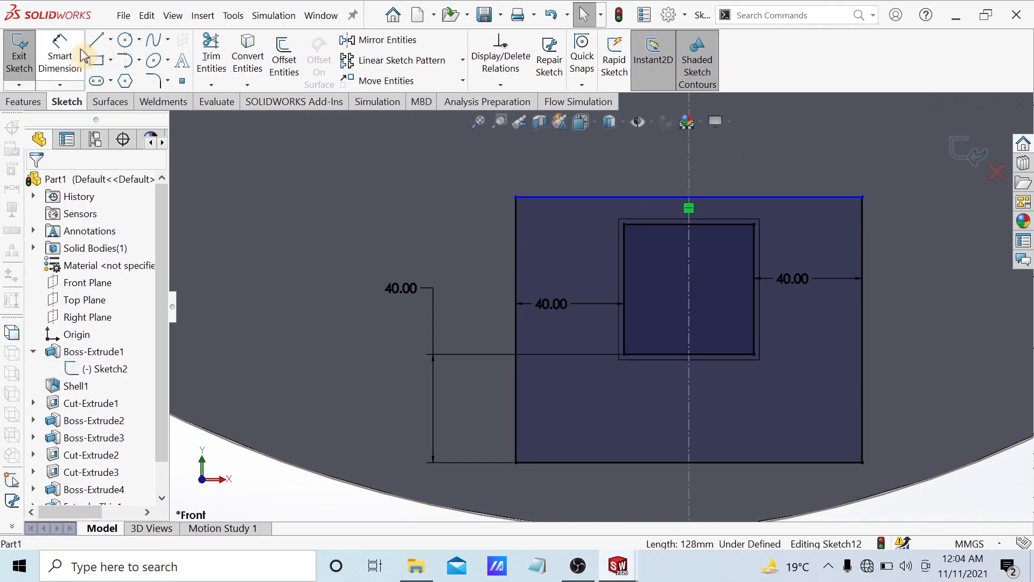
left_click(639, 197)
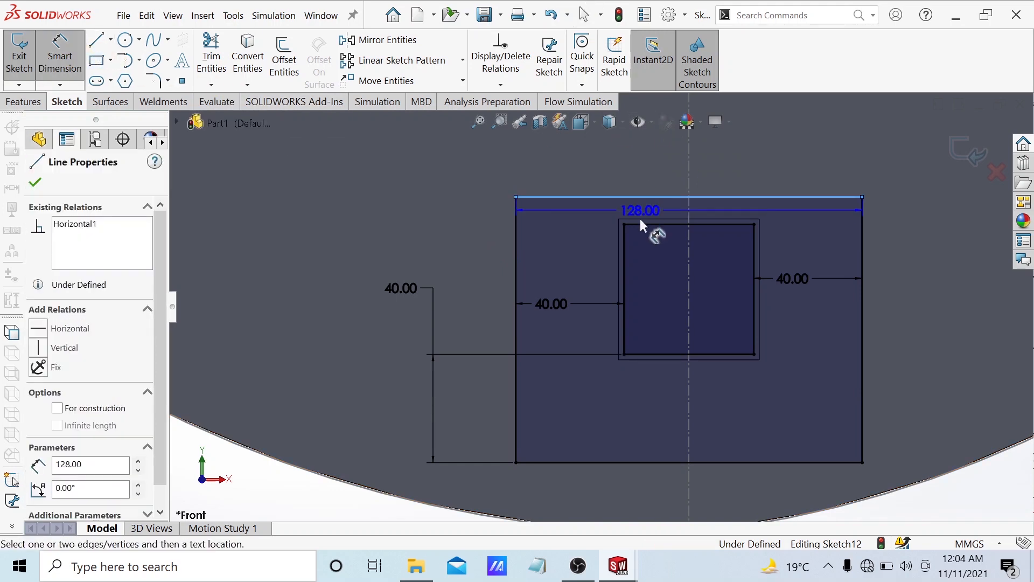
left_click(640, 223)
left_click(456, 209)
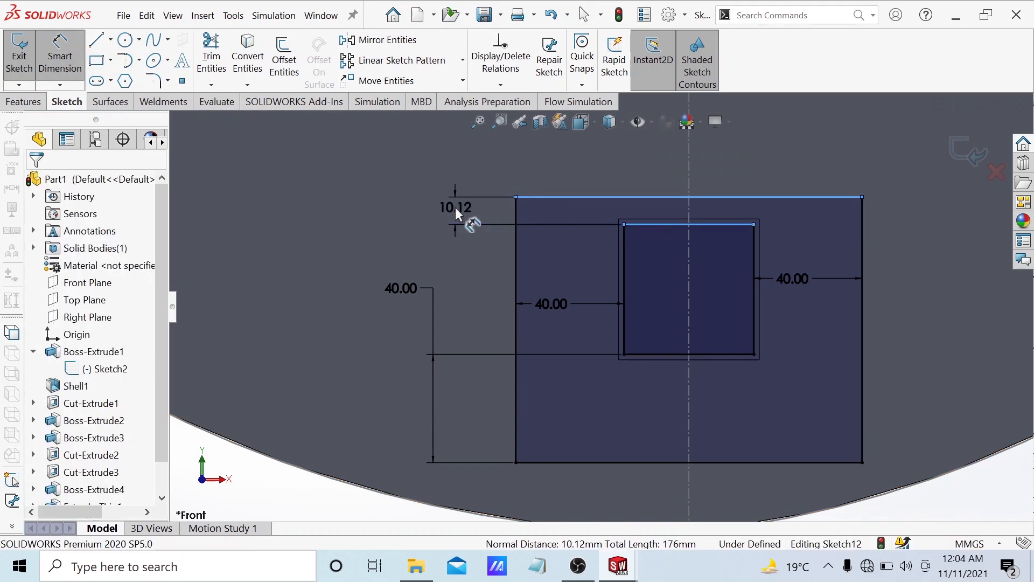
key("BackSpace")
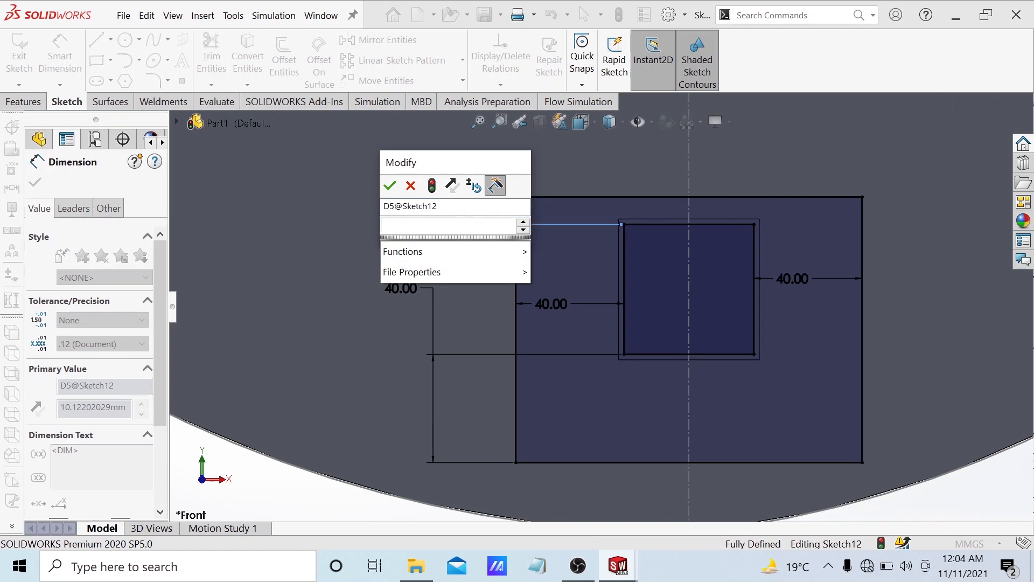
type("40")
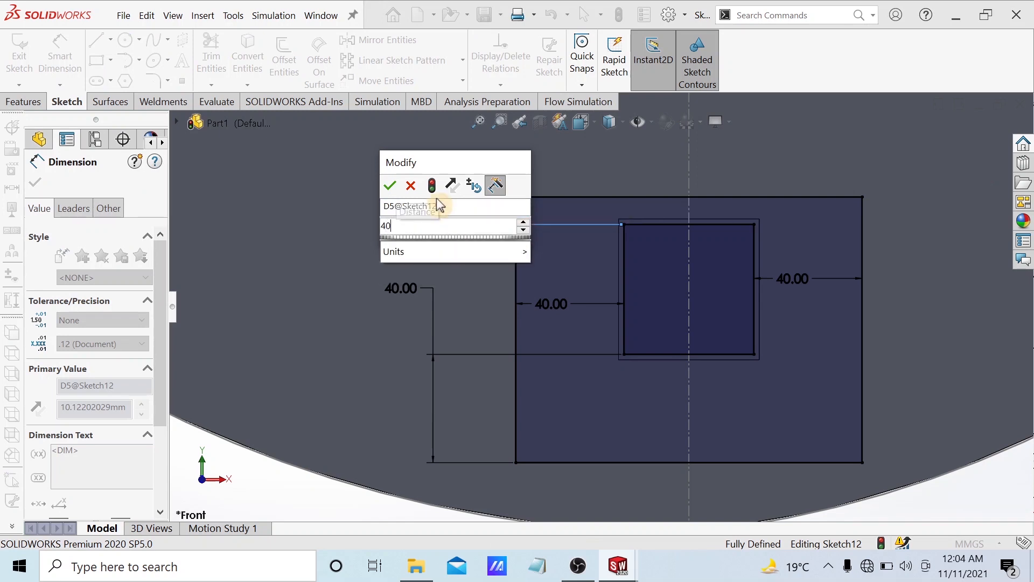
left_click(391, 187)
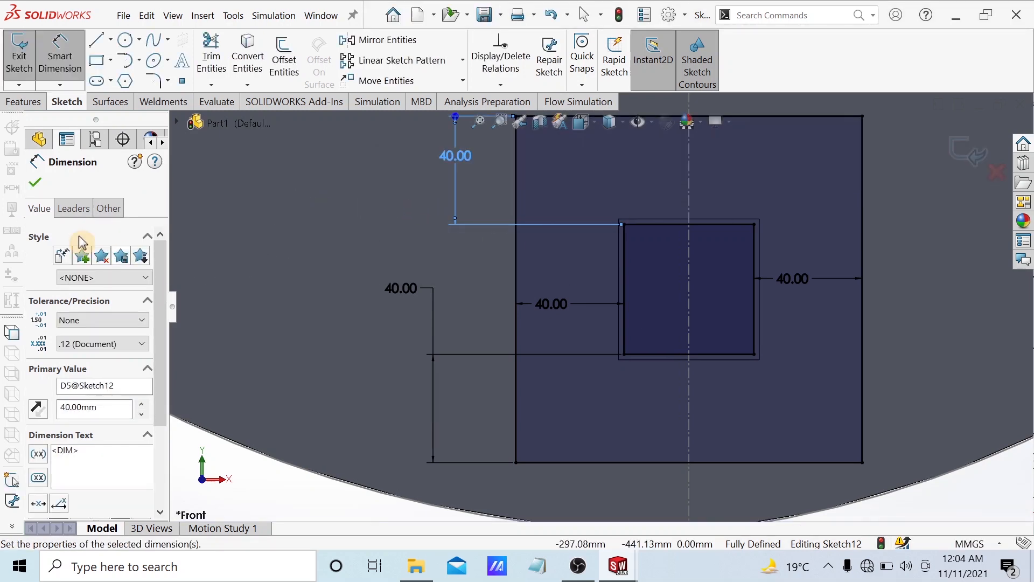
left_click(35, 186)
Step: Circular-pattern the base-plate rectangle around the inlet circle's centre with 4 equally spaced instances over 360 degrees
scroll(706, 403, "up", 6)
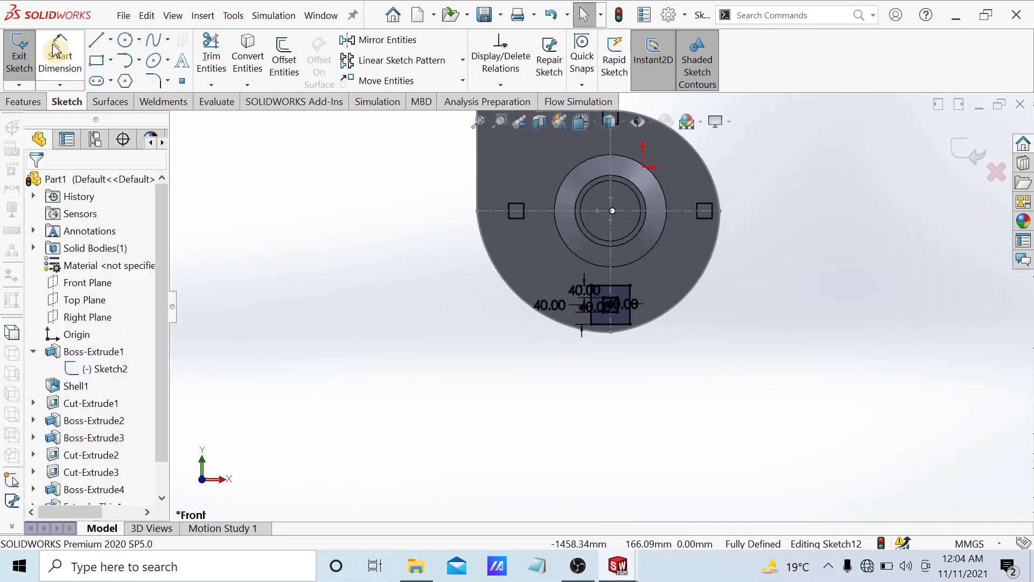
left_click(462, 60)
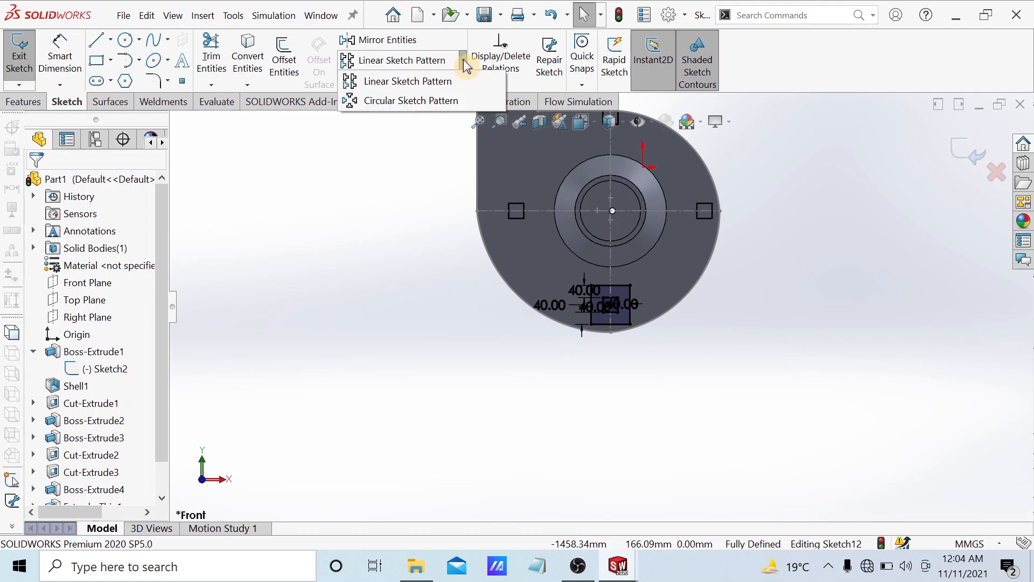
left_click(435, 101)
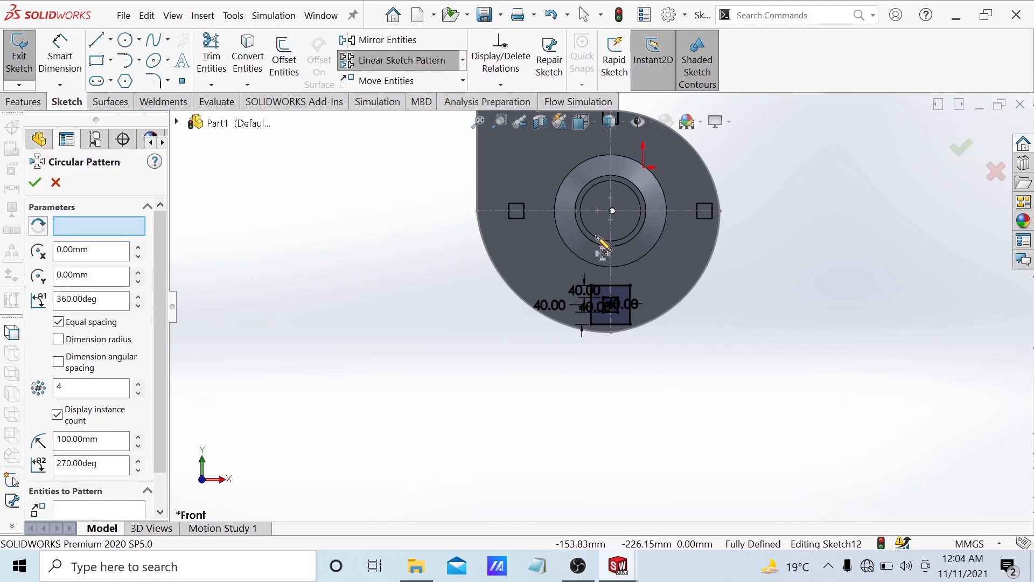
scroll(601, 250, "down", 1)
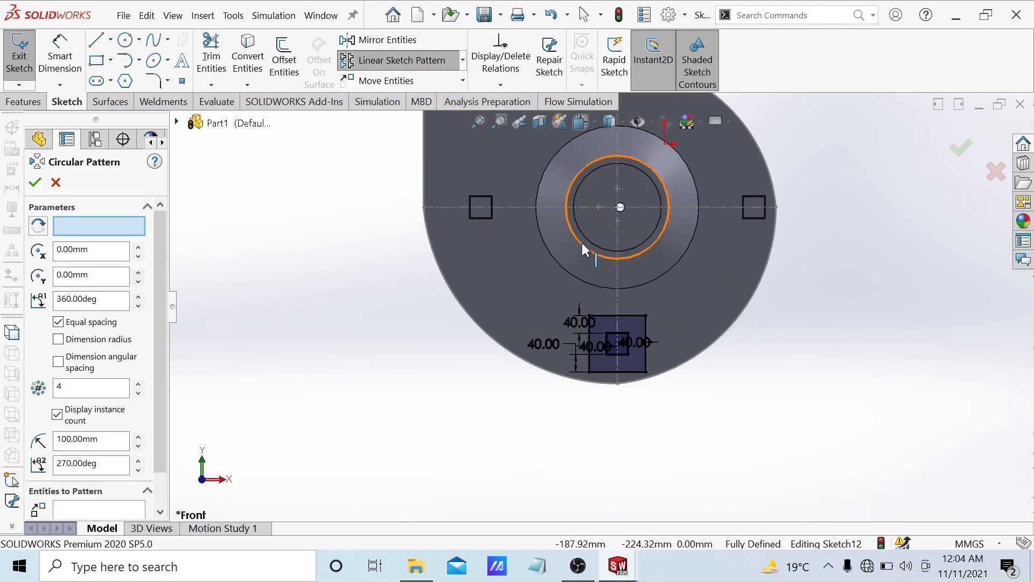
left_click(582, 242)
scroll(93, 414, "down", 1)
left_click(78, 473)
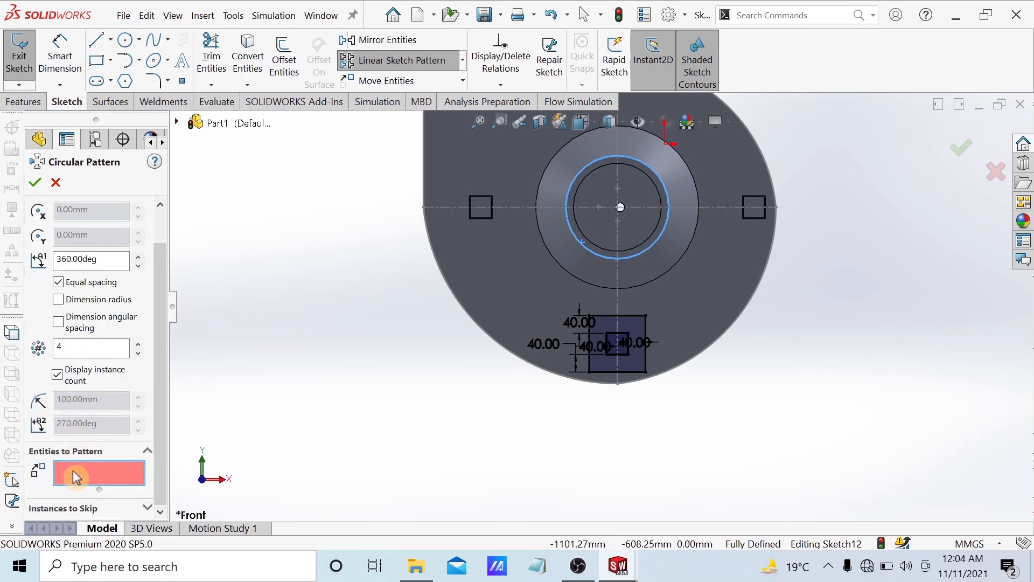
left_click(630, 369)
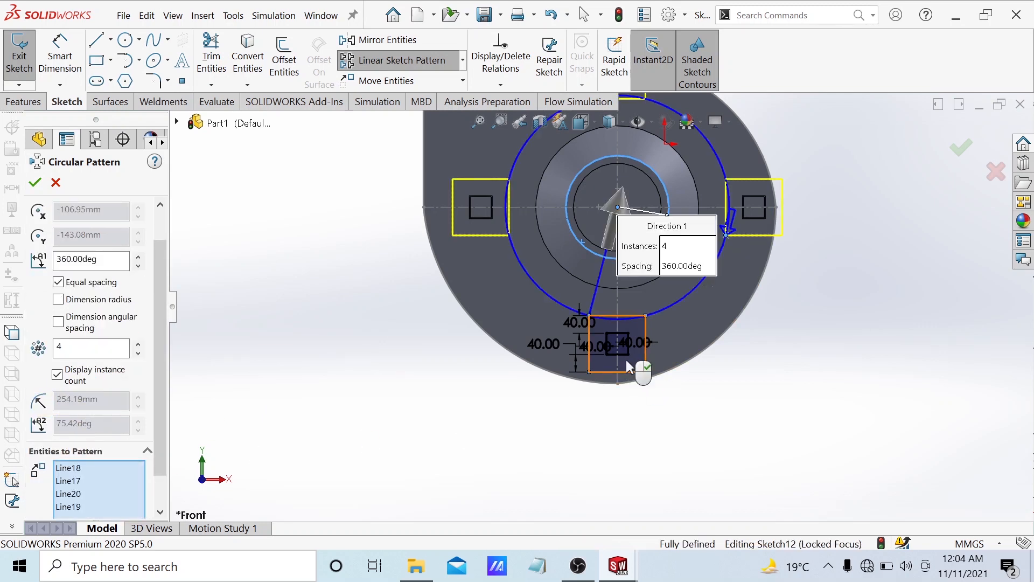
scroll(598, 318, "up", 2)
left_click(34, 182)
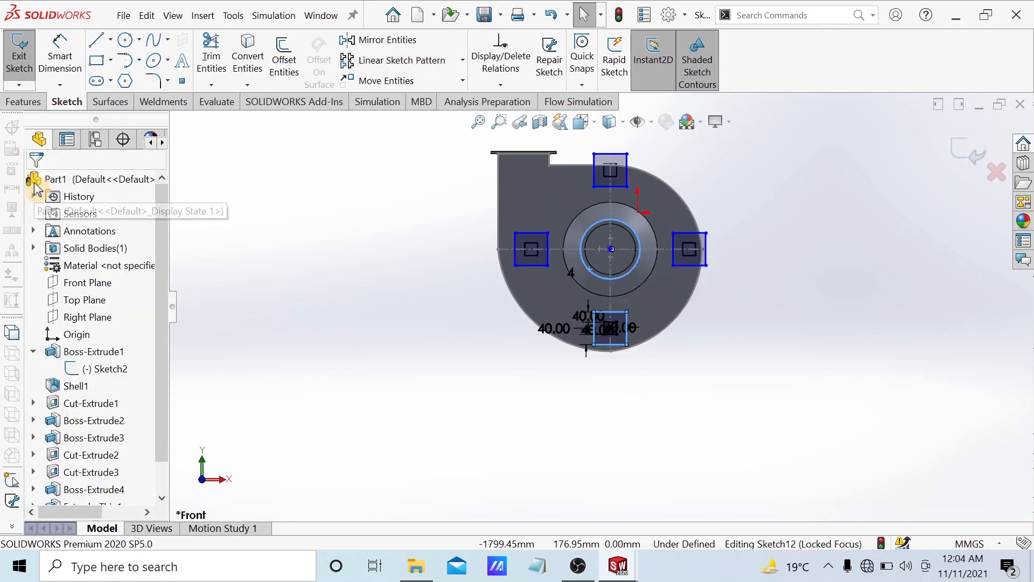
Step: Extrude the four base-plate profiles to a blind depth of 10 mm at the leg ends
left_click(32, 103)
left_click(26, 58)
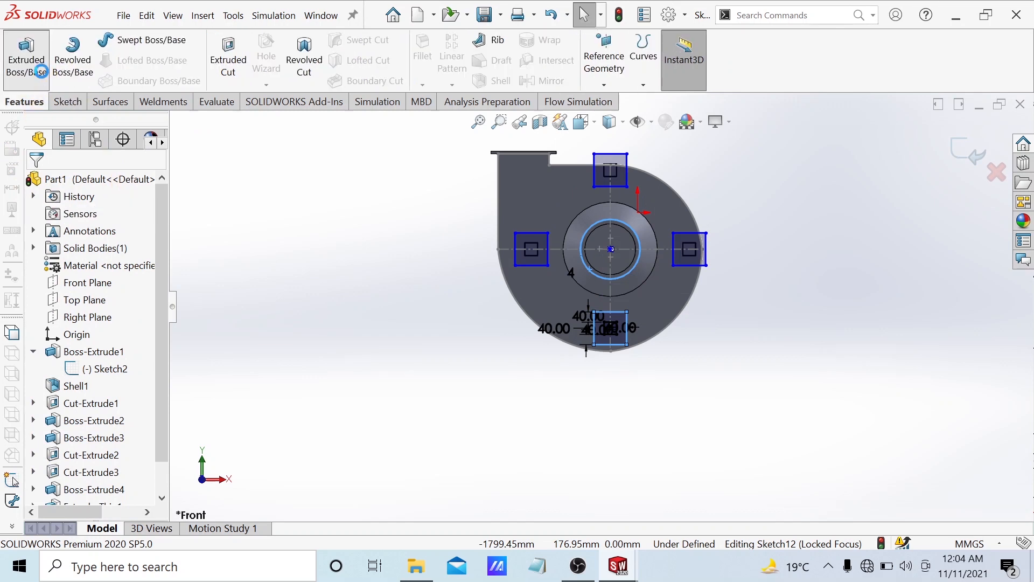
middle_click_drag(705, 322, 210, 321)
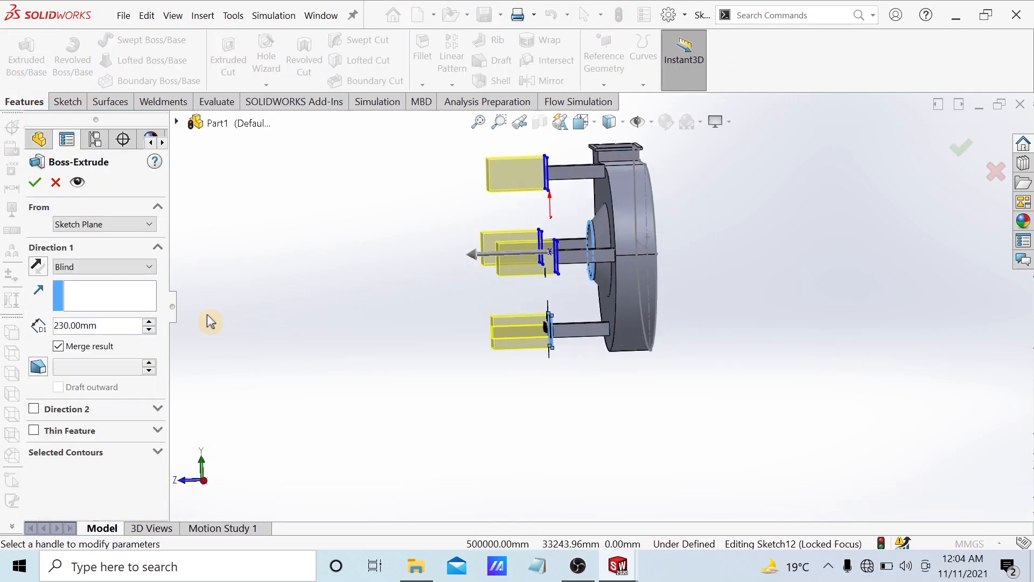
key("BackSpace")
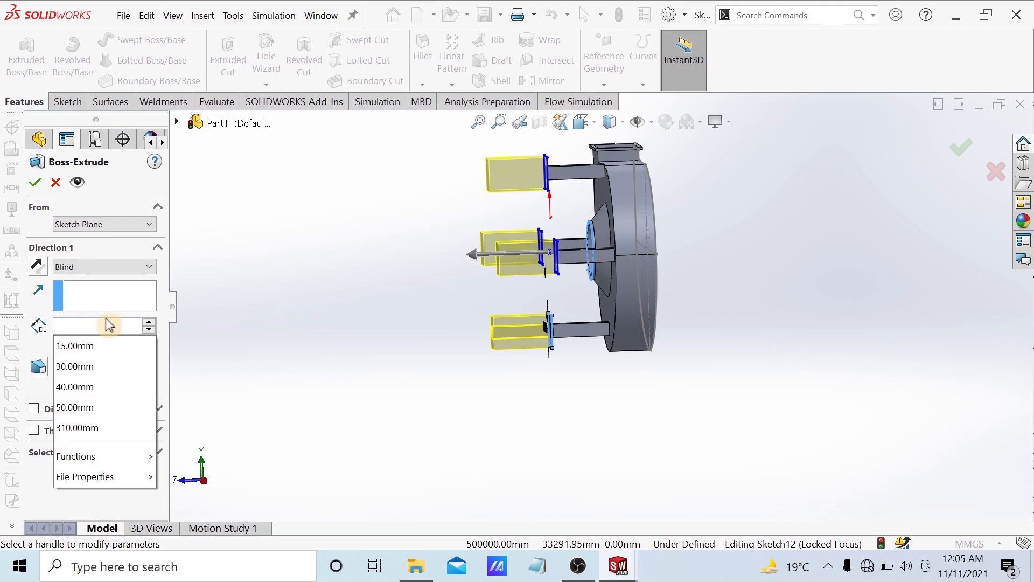
type("-")
key("BackSpace")
type("10")
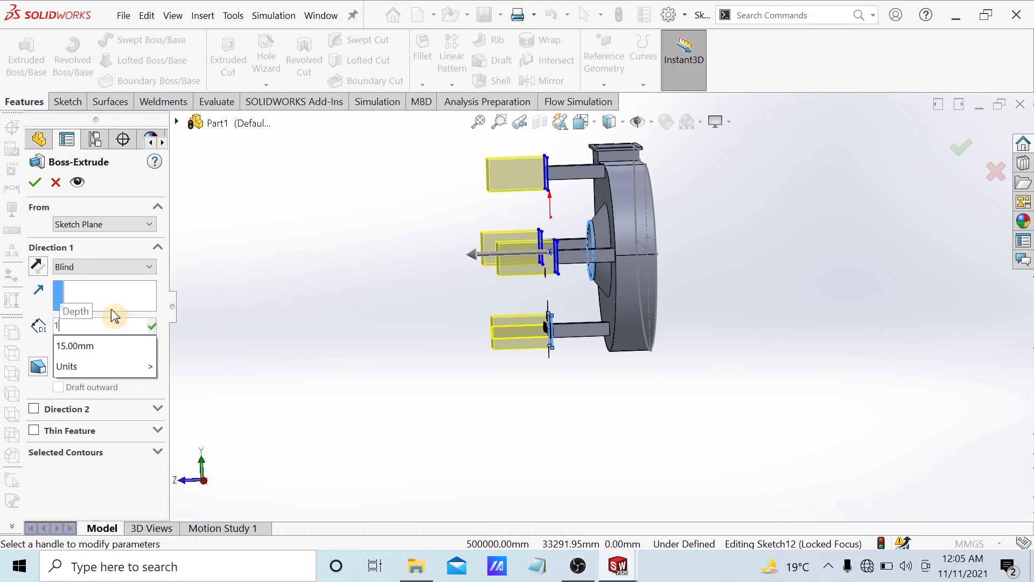
key("Return")
left_click(35, 183)
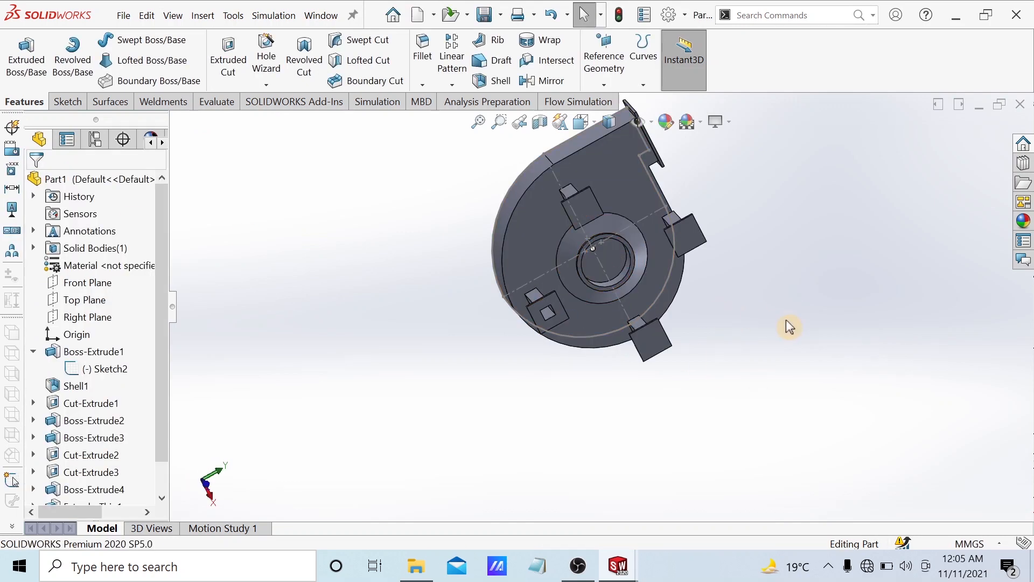
Step: Apply the brown glass appearance from the glossy glass category to the whole part
middle_click_drag(799, 312, 751, 415)
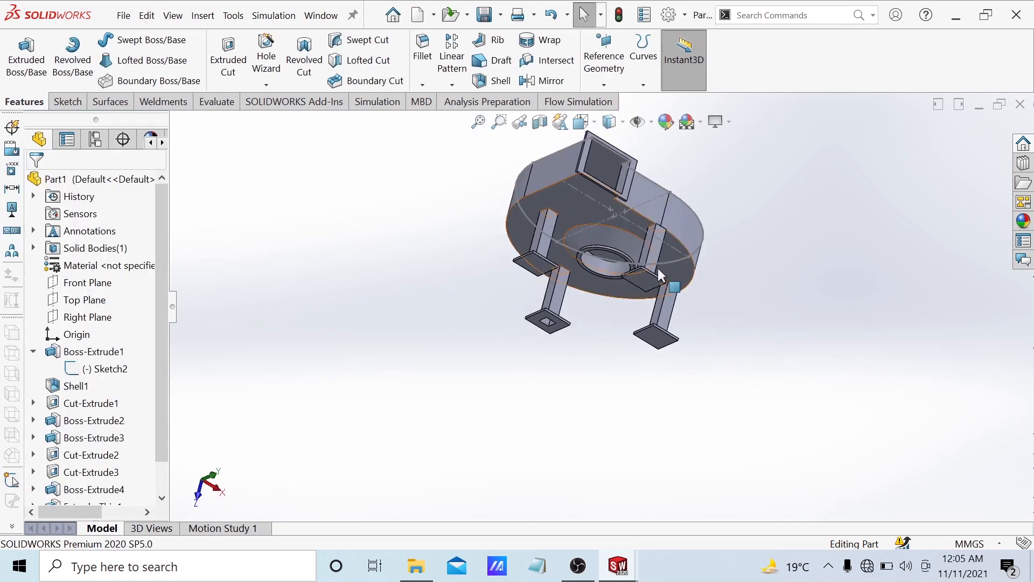
middle_click_drag(660, 275, 656, 388)
middle_click_drag(626, 254, 712, 360)
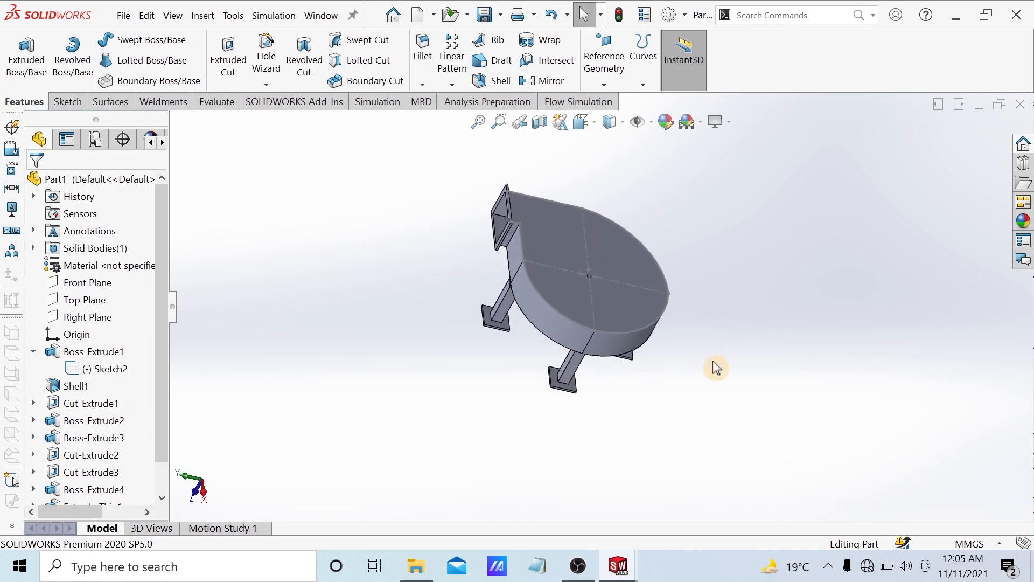
left_click(671, 127)
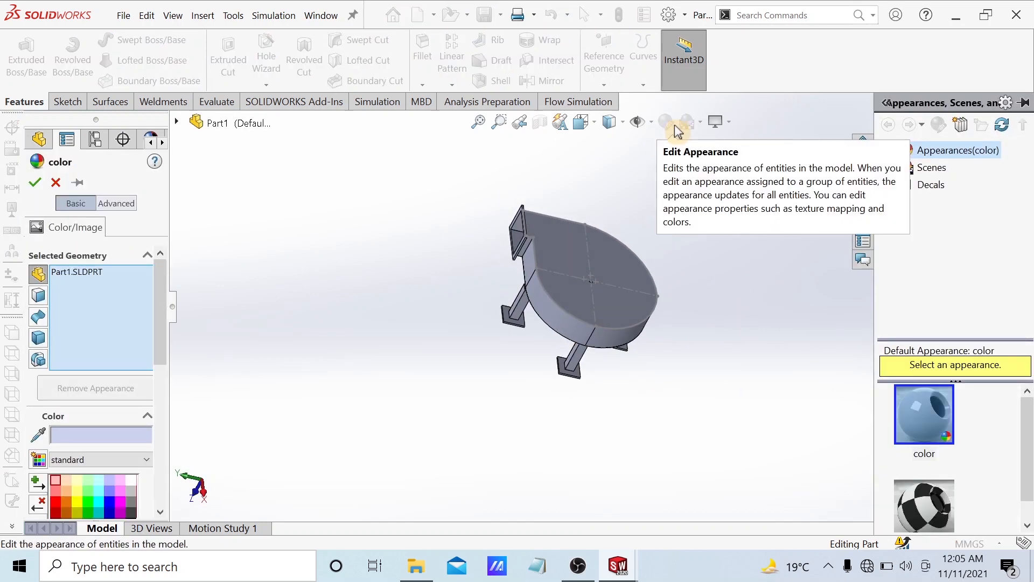
left_click(887, 151)
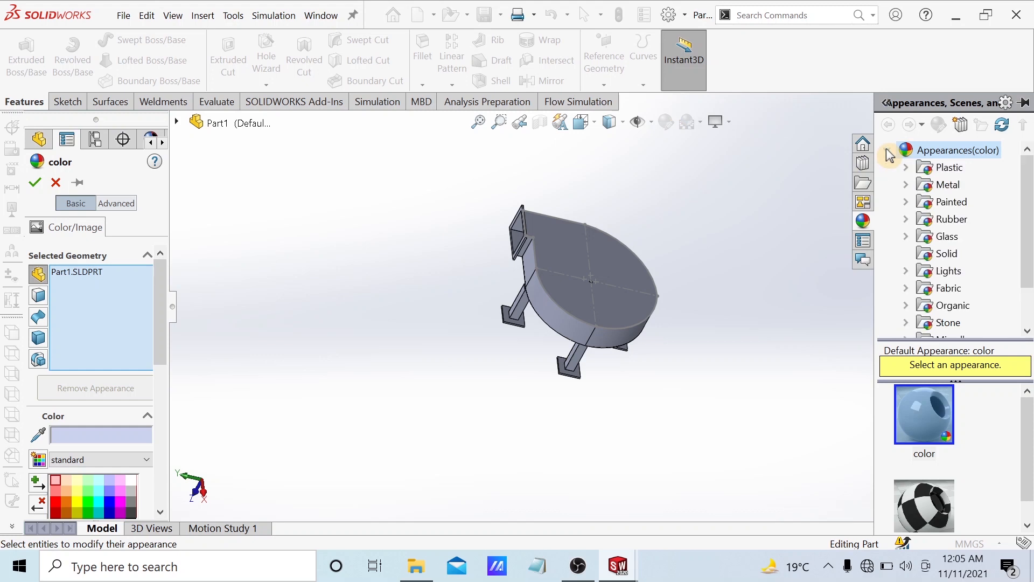
left_click(906, 237)
left_click(945, 257)
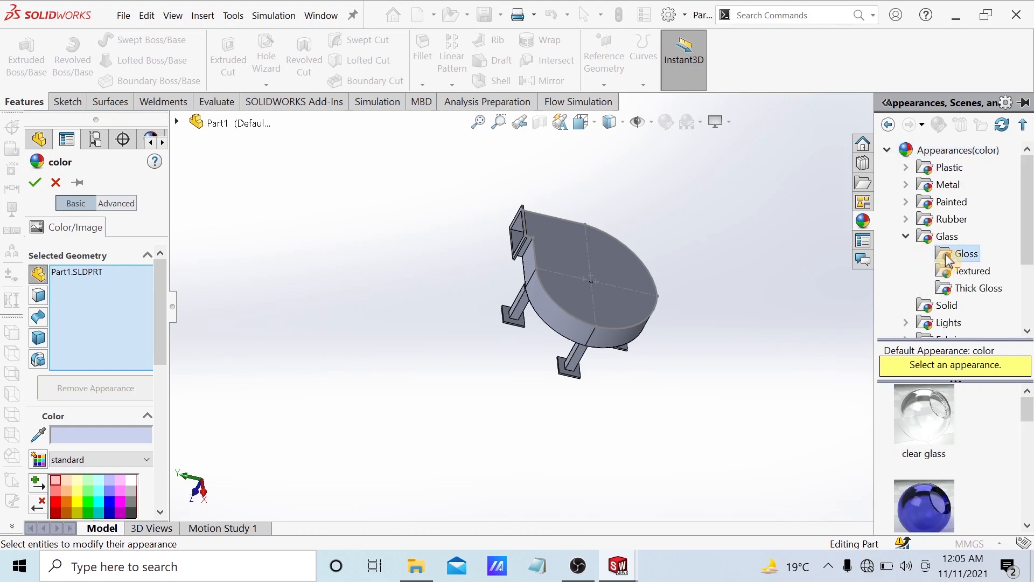
scroll(924, 425, "down", 2)
mouse_move(928, 436)
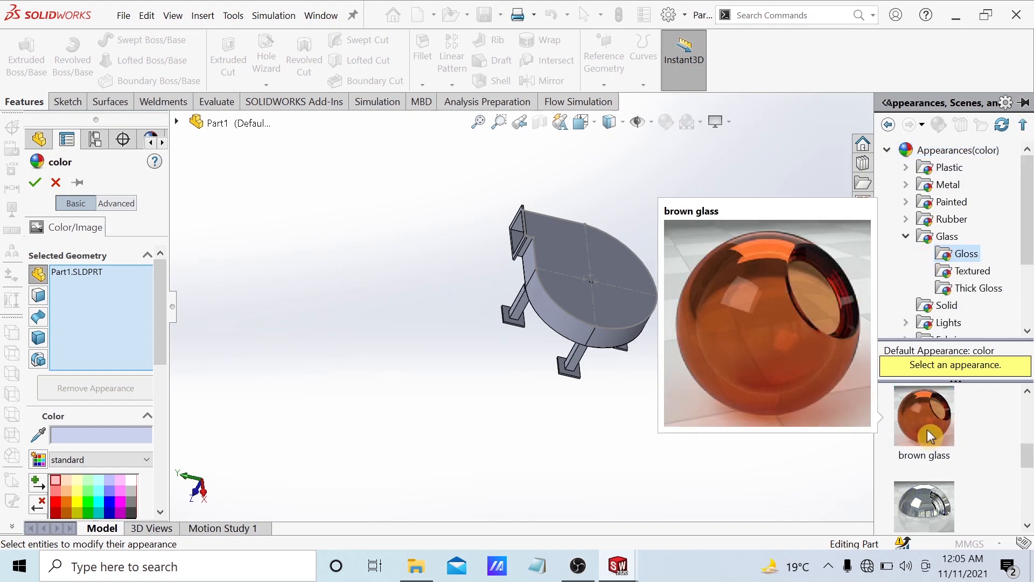
scroll(928, 435, "down", 3)
scroll(930, 436, "up", 3)
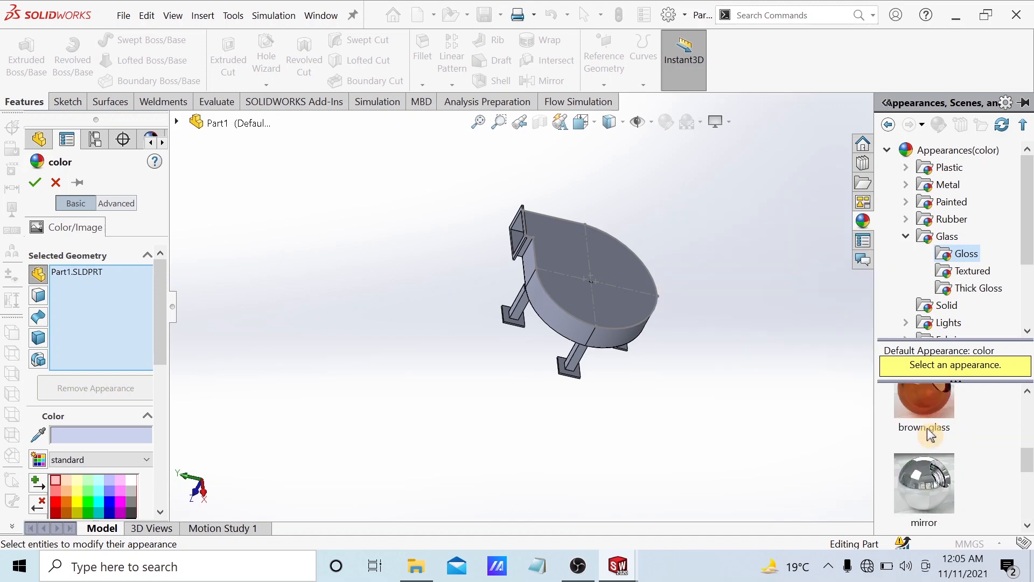
scroll(930, 435, "down", 3)
scroll(930, 435, "up", 3)
left_click(928, 428)
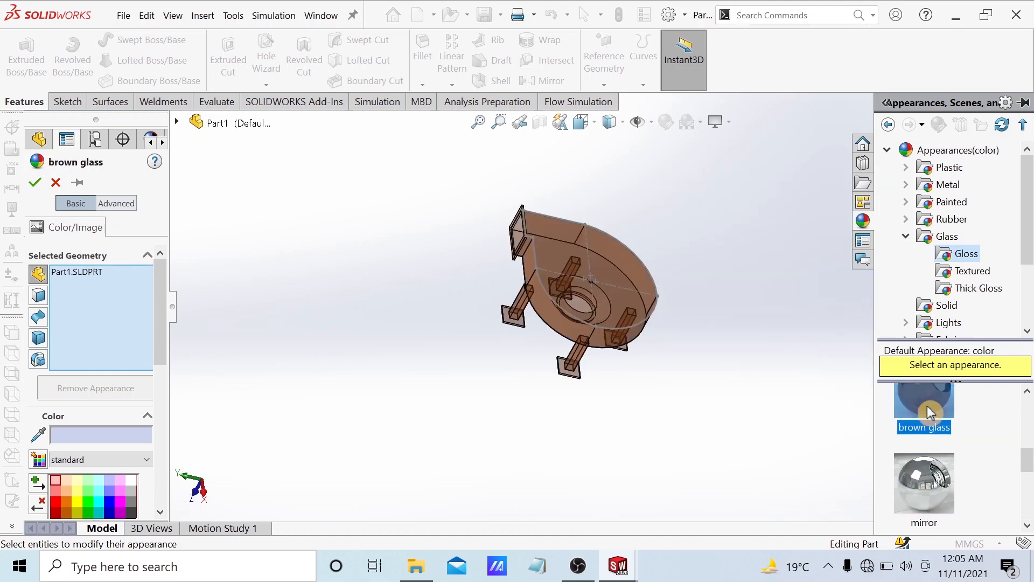
left_click(34, 182)
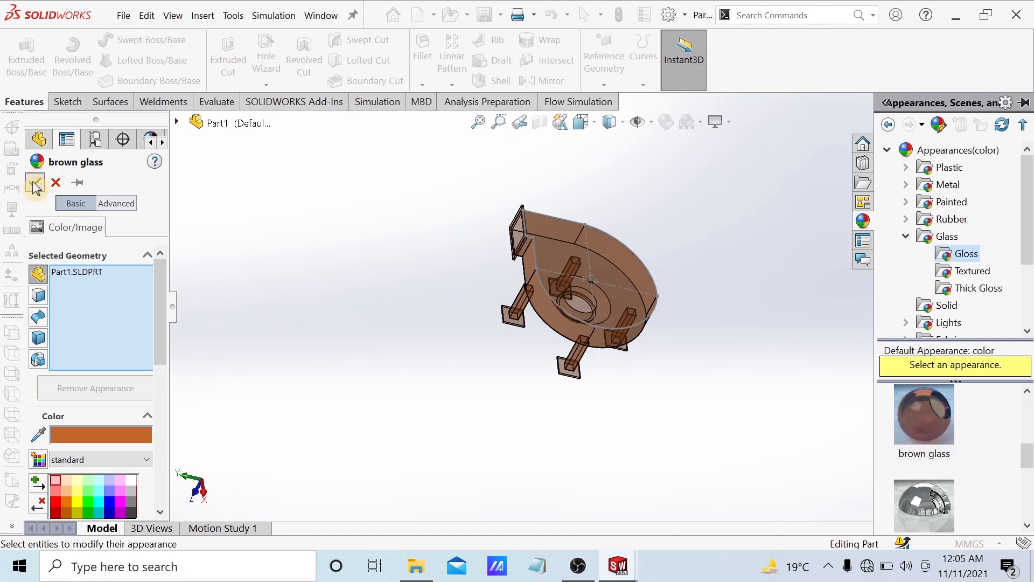
Step: Hide the sketch whose centrelines cross the back face of the casing
middle_click_drag(755, 323, 861, 425)
scroll(612, 295, "down", 4)
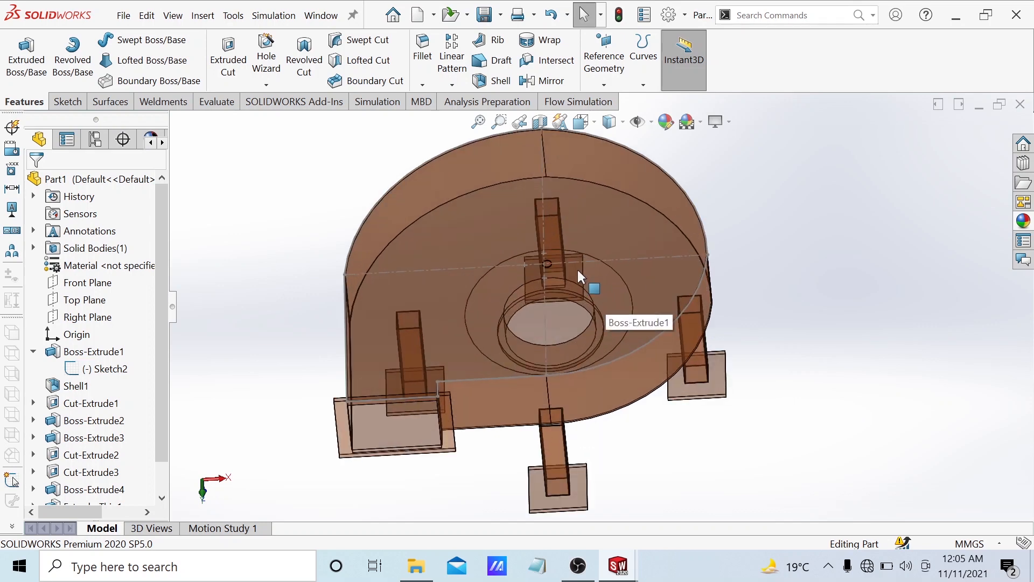
left_click(542, 219)
left_click(593, 194)
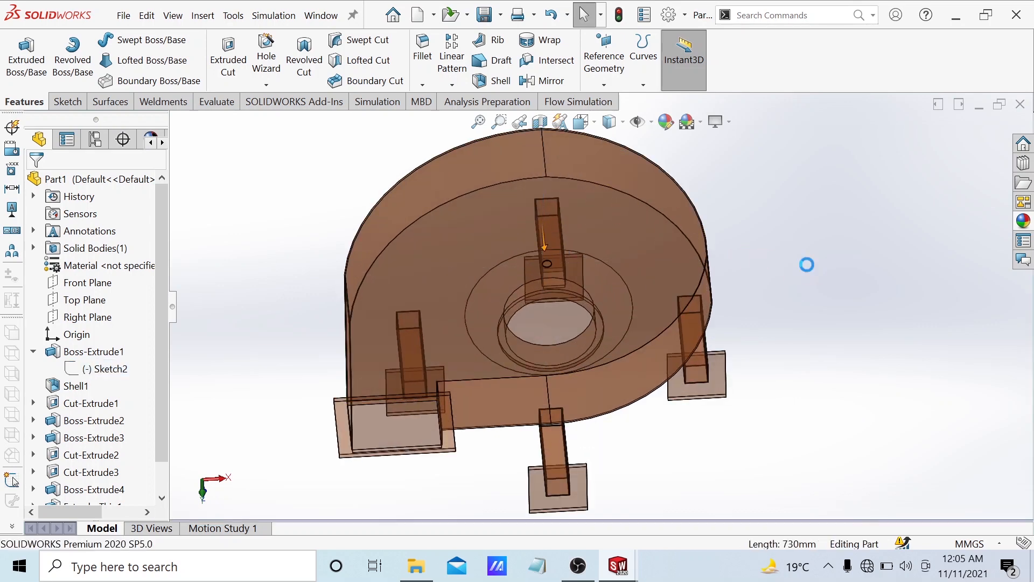
scroll(808, 263, "up", 4)
mouse_move(819, 270)
middle_mouse_down()
mouse_move(833, 203)
mouse_move(721, 245)
mouse_move(697, 219)
mouse_move(751, 397)
mouse_move(728, 372)
mouse_move(702, 380)
mouse_move(691, 286)
mouse_move(596, 351)
mouse_move(750, 302)
mouse_move(780, 247)
mouse_move(835, 277)
mouse_move(802, 384)
middle_mouse_up()
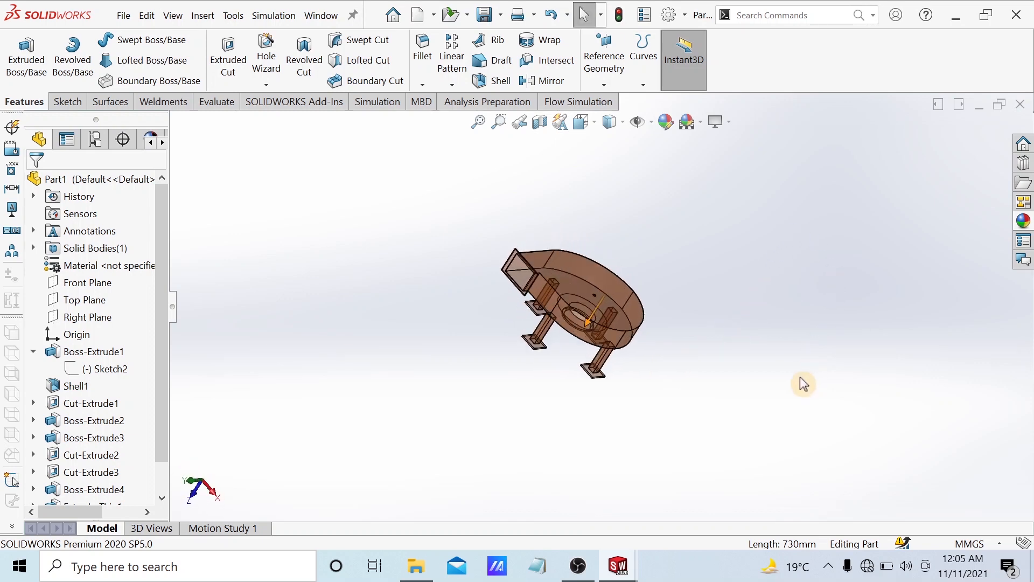